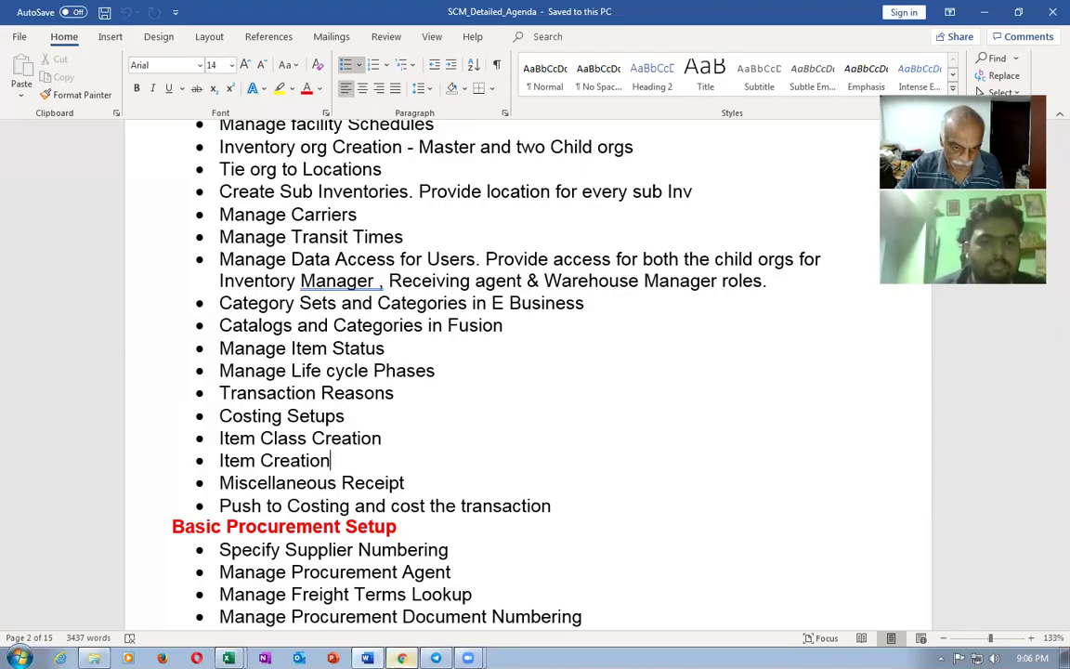
Step: Switch to Oracle Inventory Management in the browser and open the Manage Item Quantities task
key(alt+Tab)
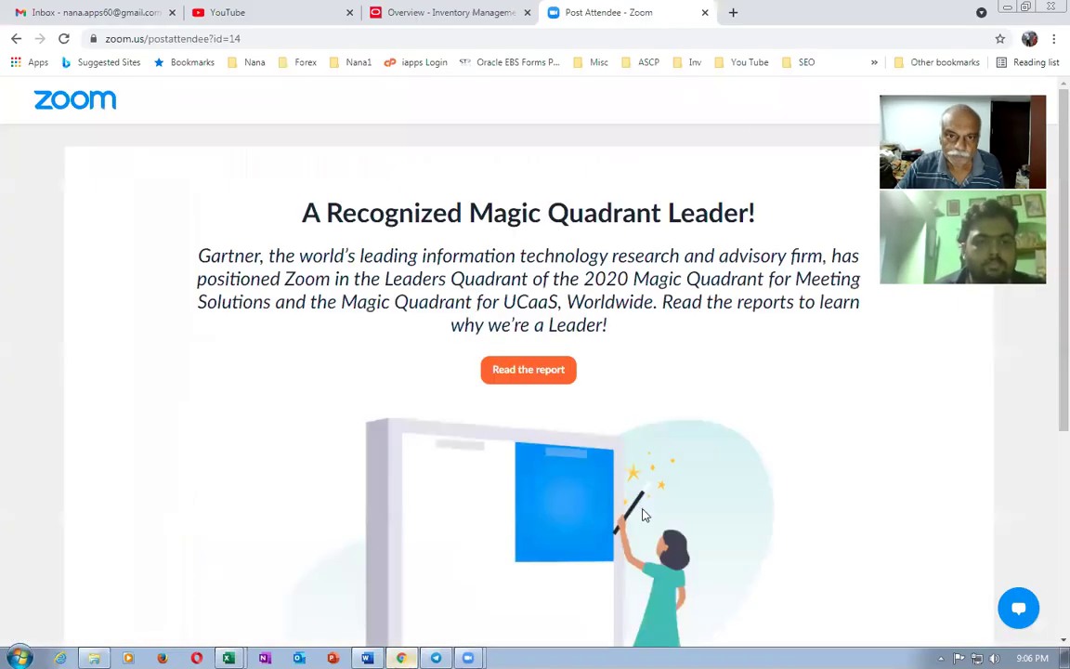
click(437, 12)
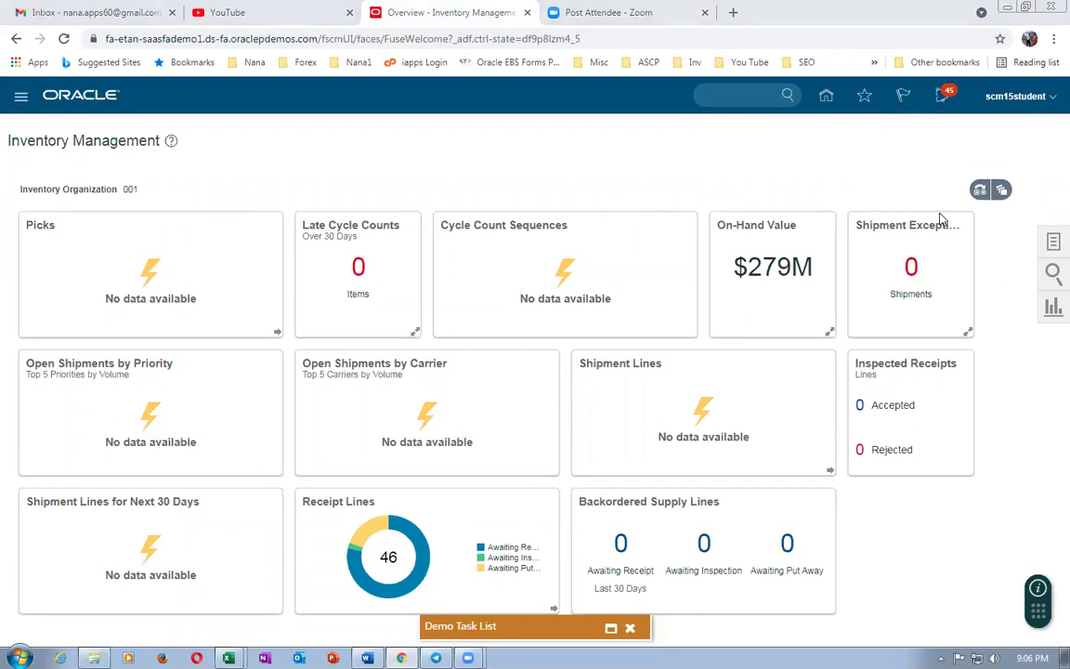
click(1053, 245)
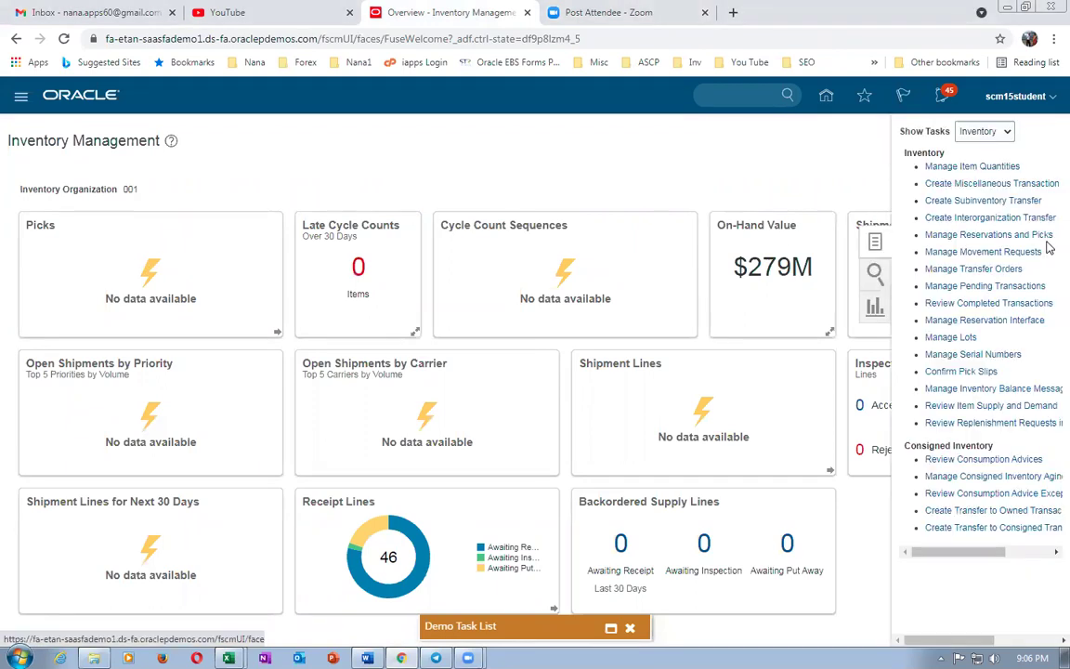
click(934, 168)
Step: Search for the on-hand quantities of item c01_mm_2 in organization 001
click(174, 249)
text(c0)
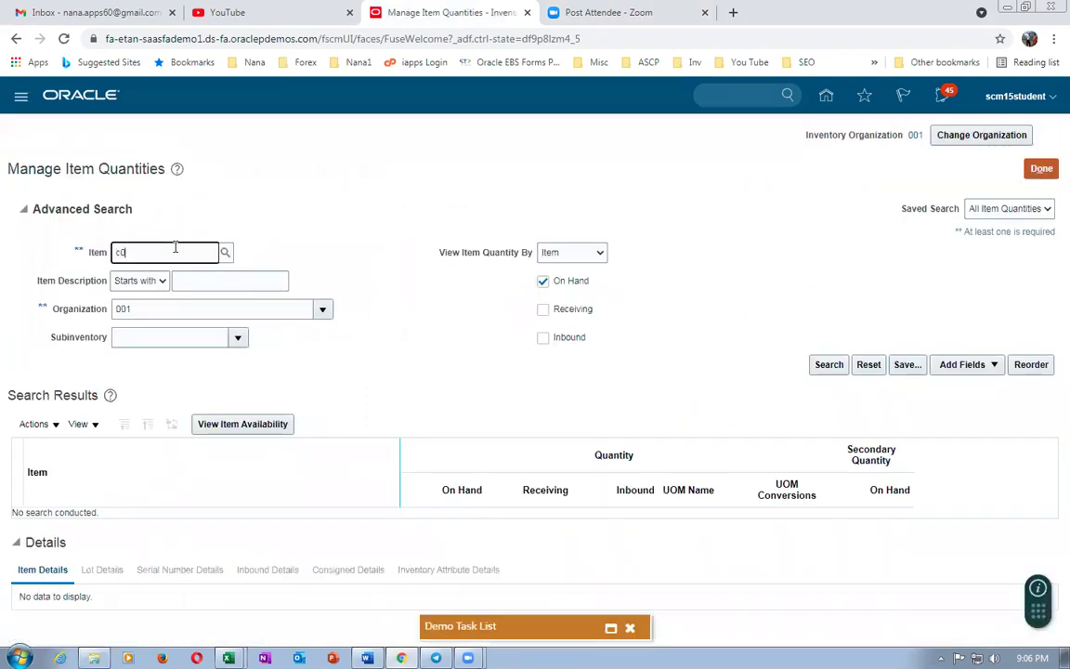
text(1_mm_2)
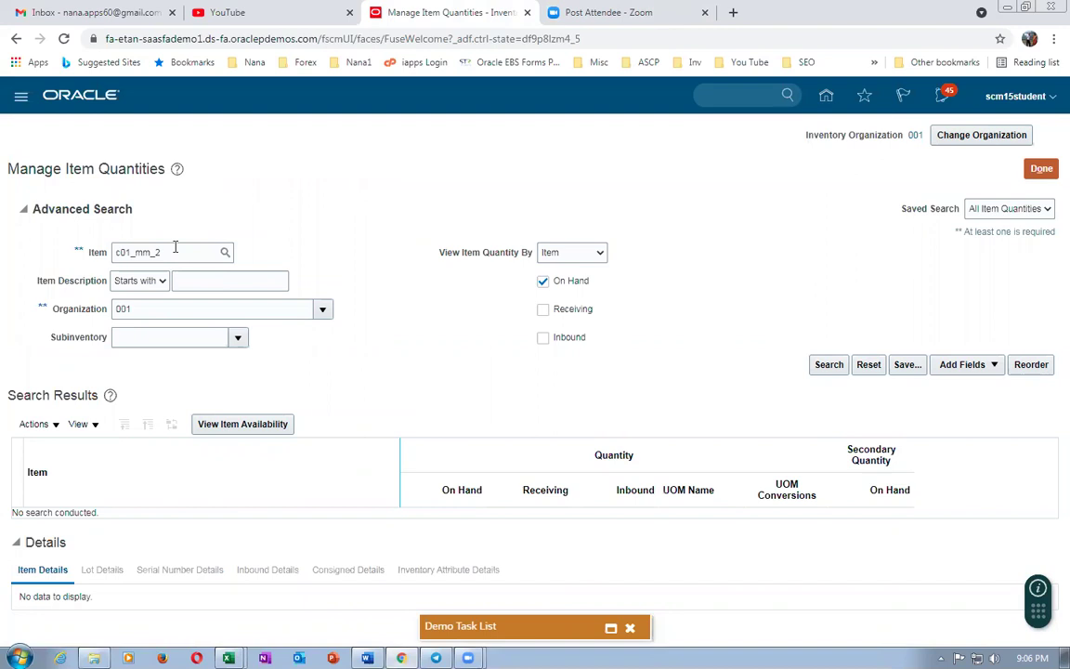
click(827, 366)
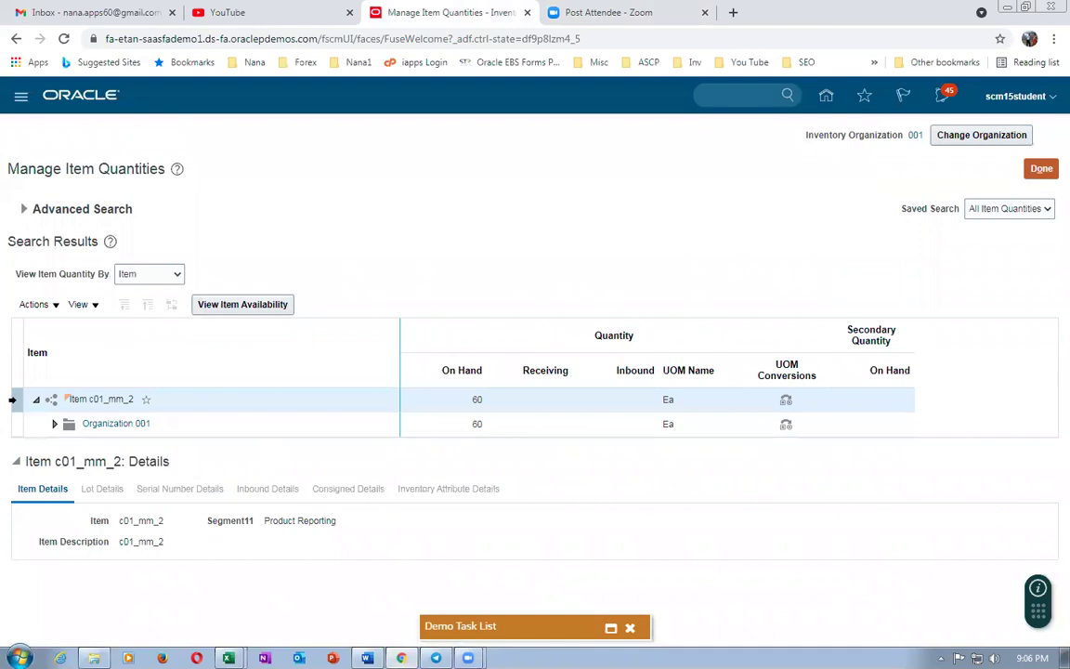
Step: Request a transfer order for item c01_mm_2 with a requested quantity of 5 and delivery date 7/13/21 3:35 PM
click(34, 303)
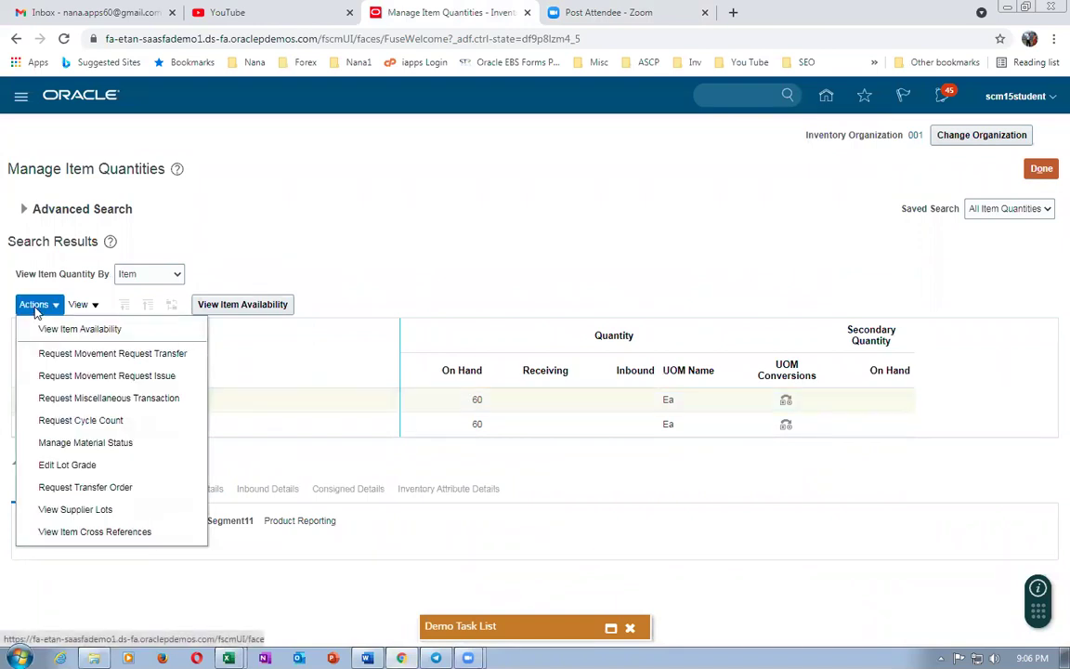
click(86, 488)
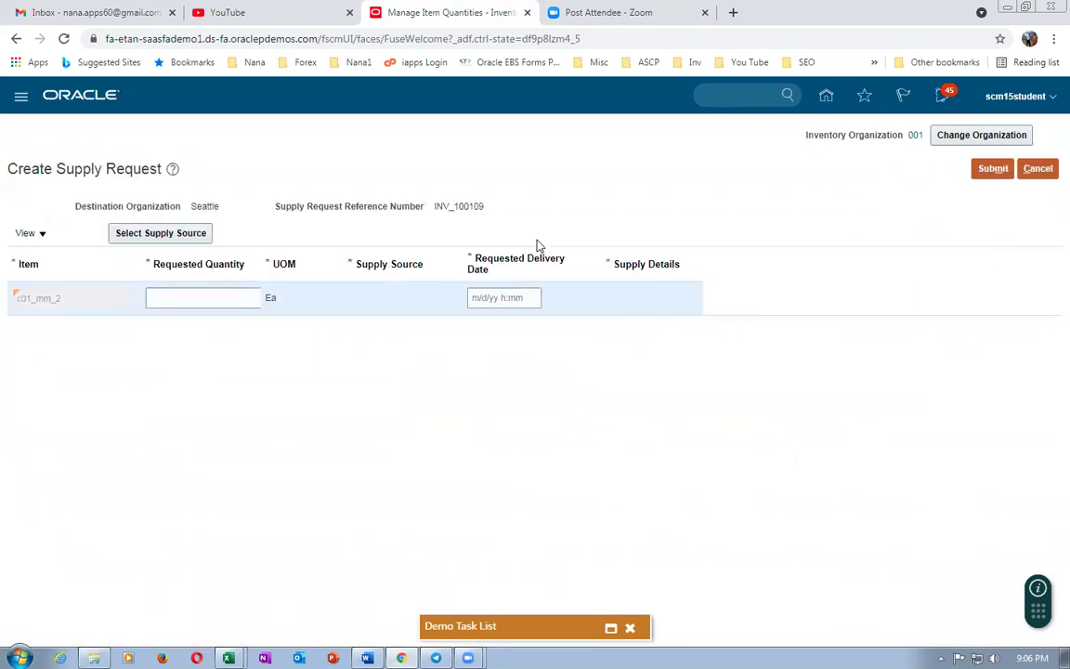
click(205, 298)
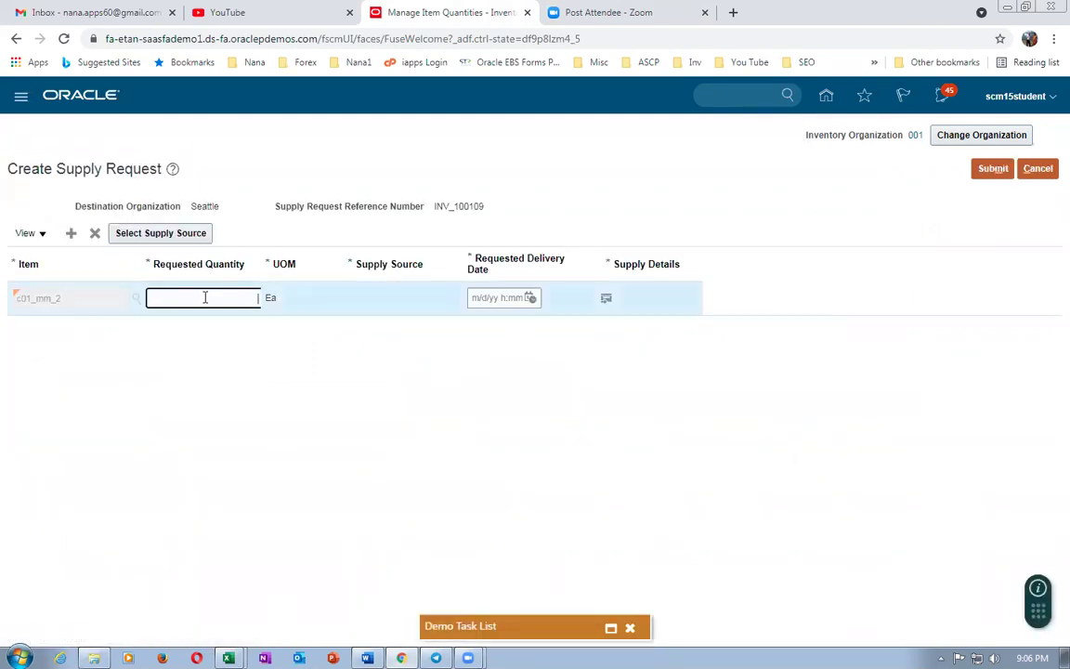
text(5)
key(Tab)
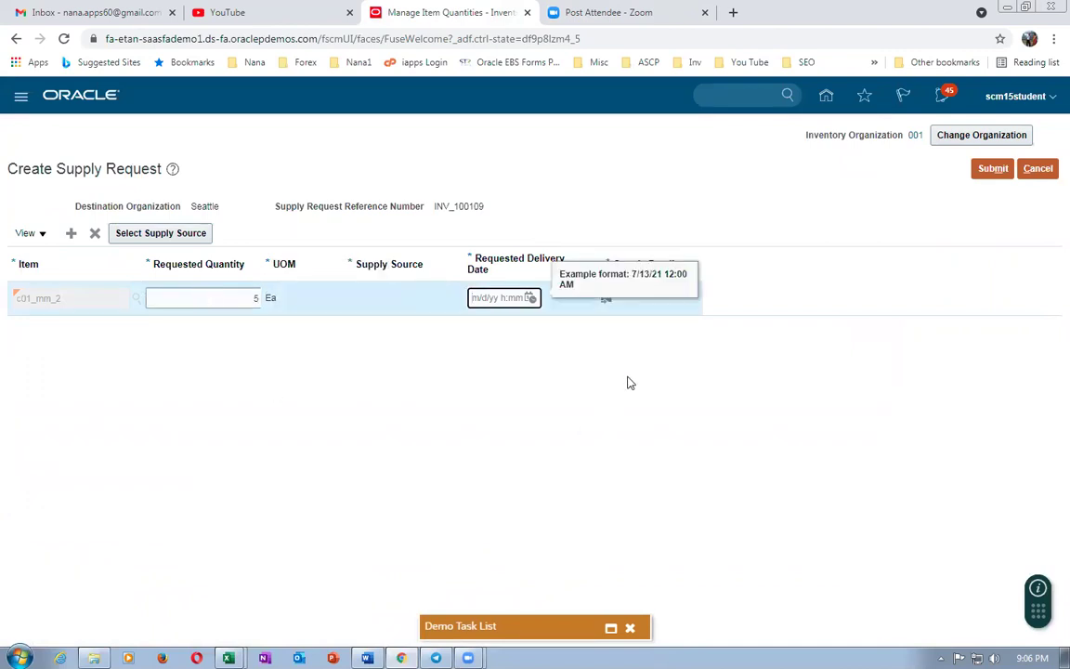
click(532, 299)
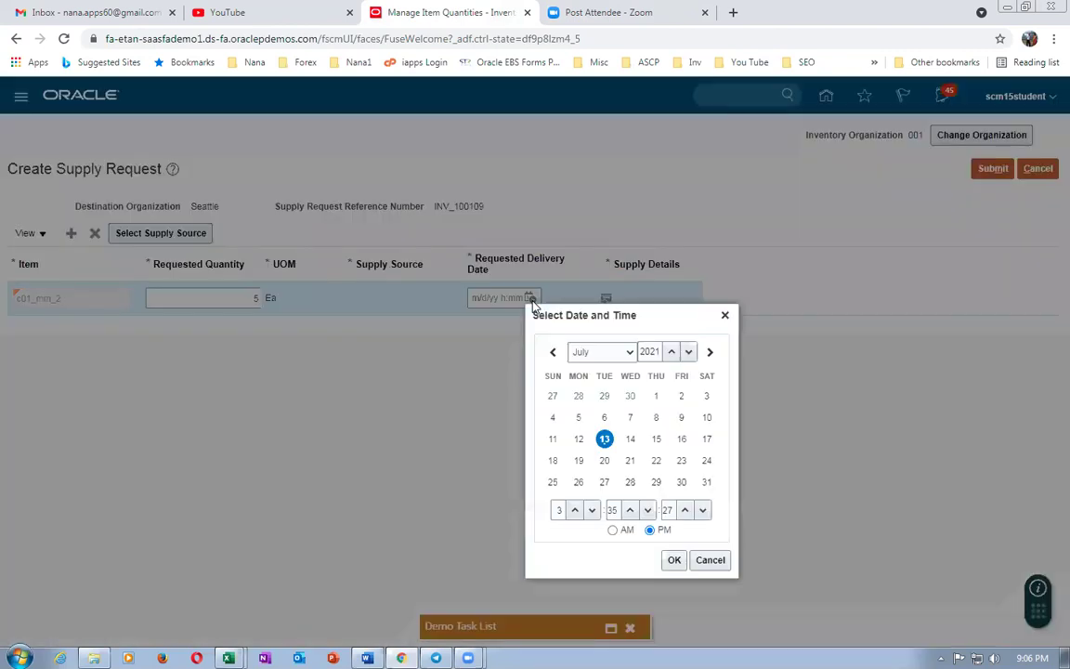
click(674, 559)
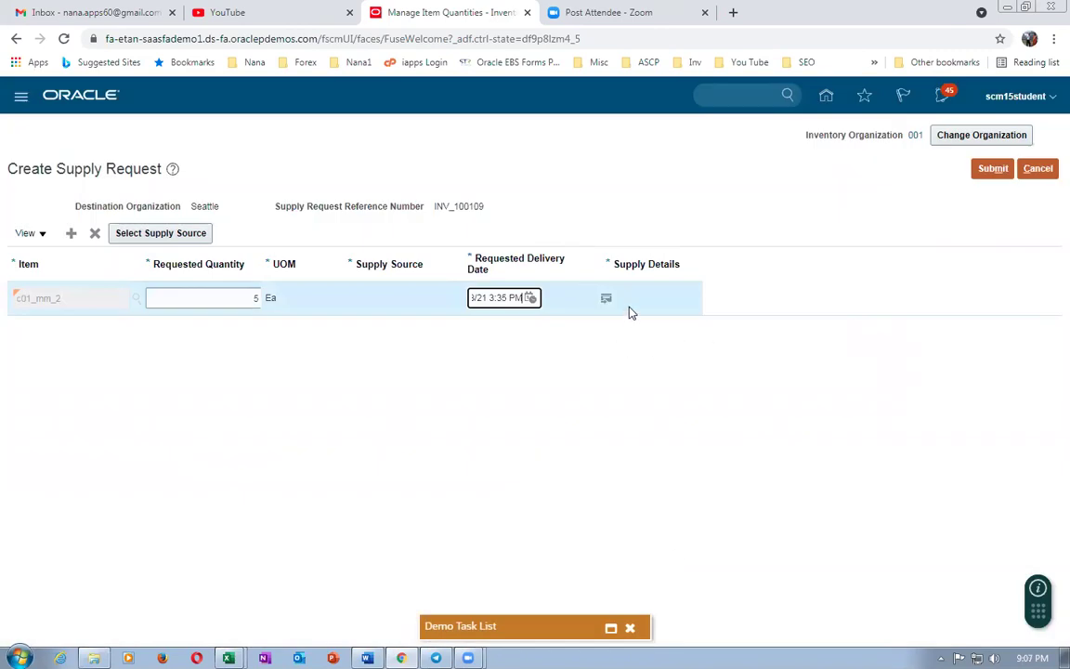
Step: Open the line's supply details and set the destination subinventory to Stores
click(605, 298)
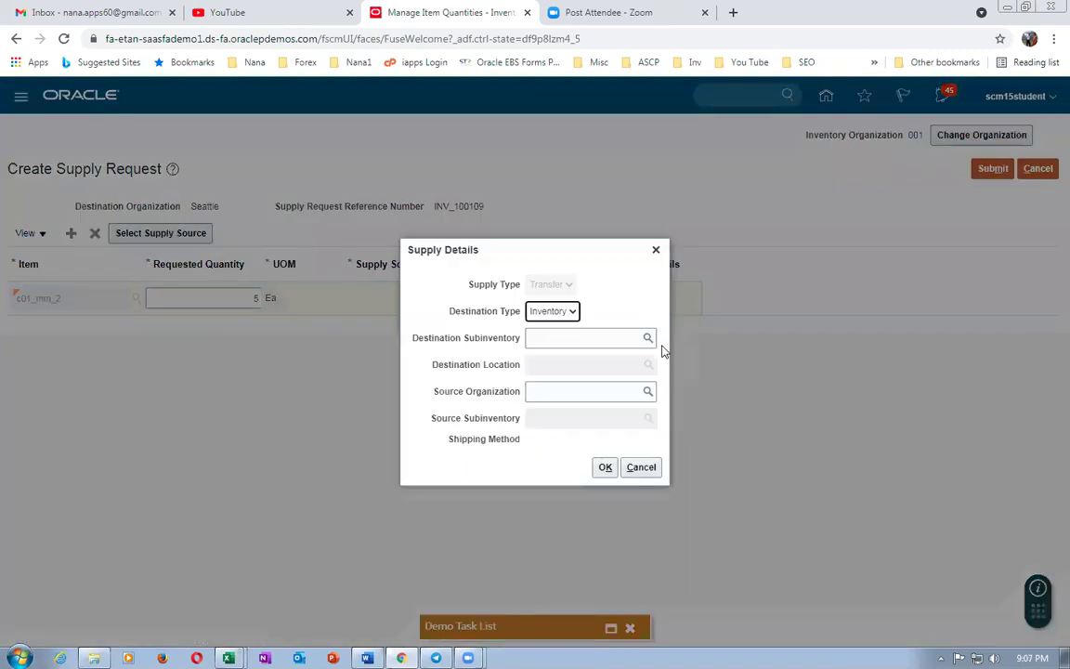
click(587, 336)
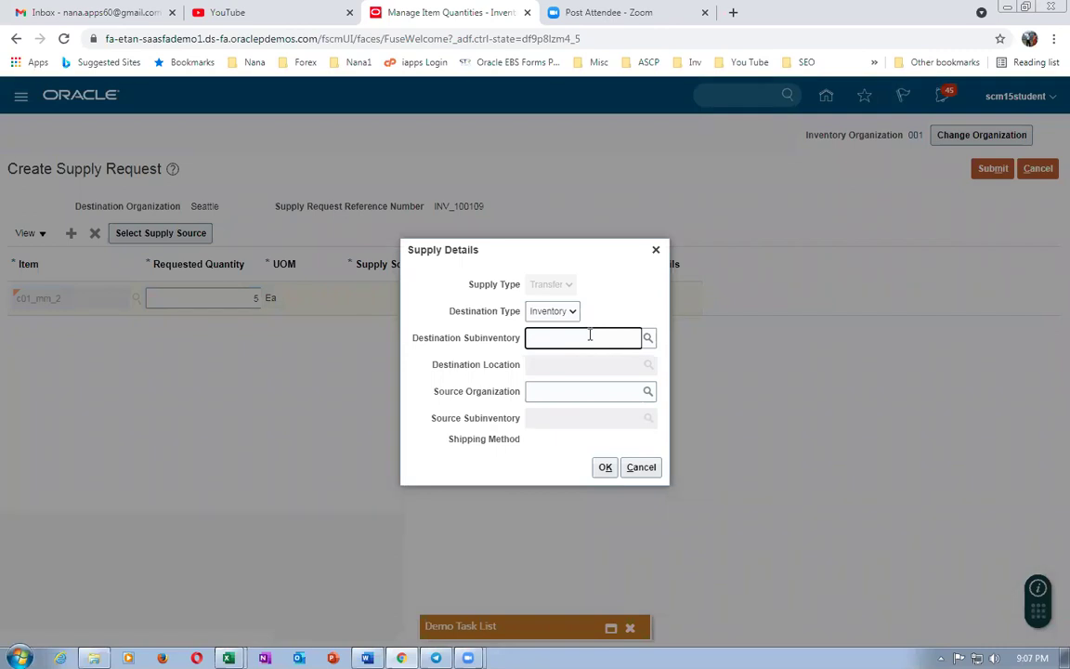
text(s)
text(tore)
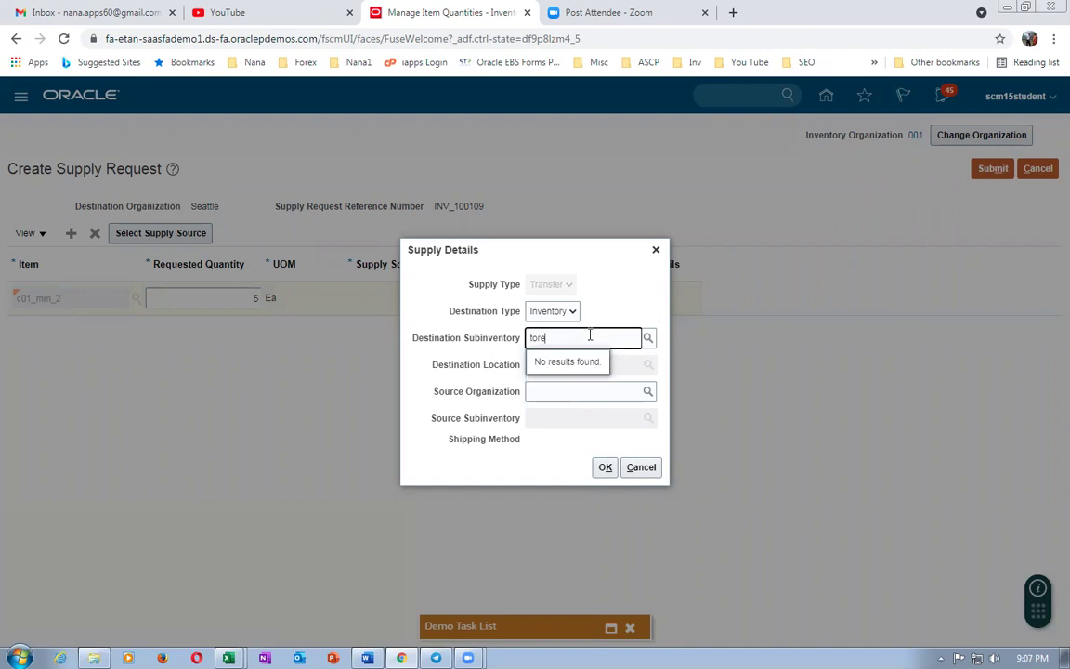
key(ctrl+a)
key(BackSpace)
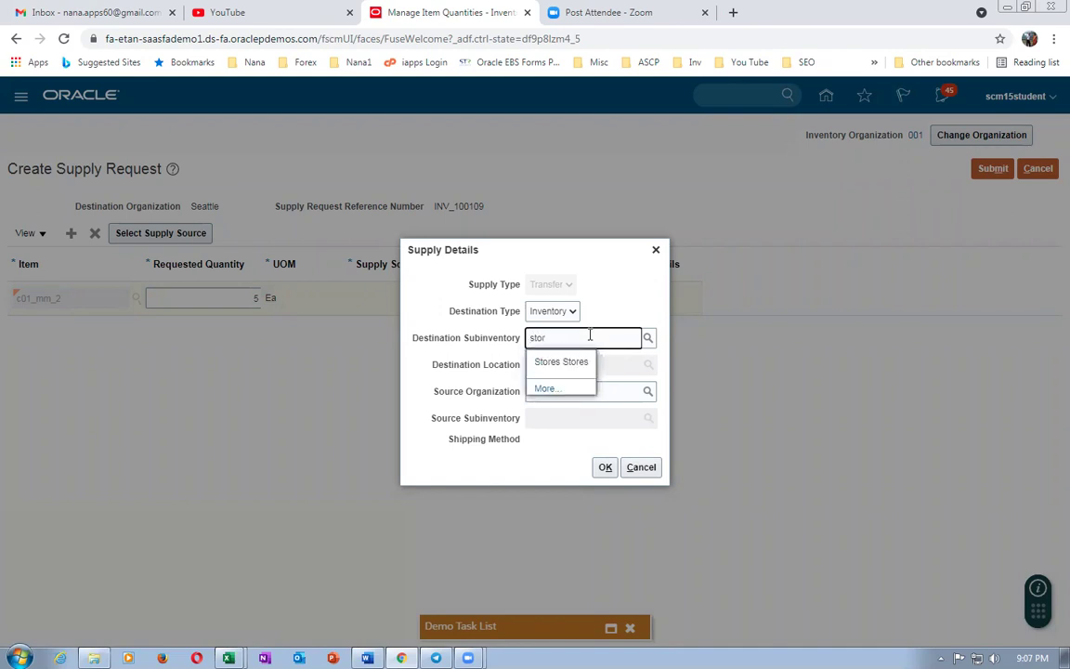
click(561, 362)
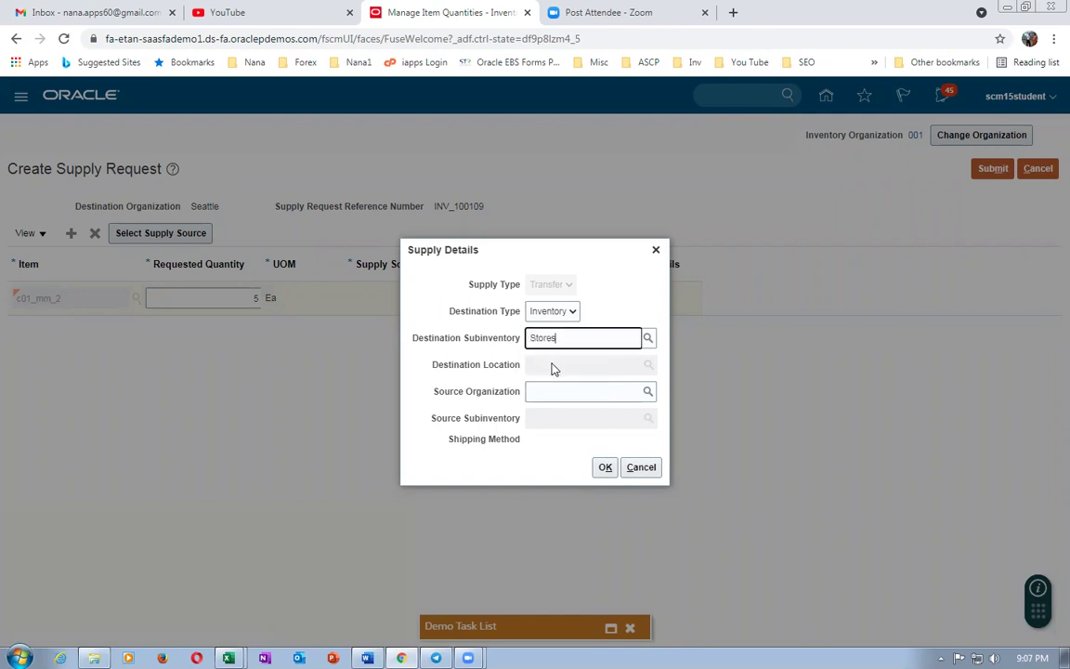
Step: Set the source organization to c01_madras_chlid, accept the supply details and submit the supply request
click(544, 392)
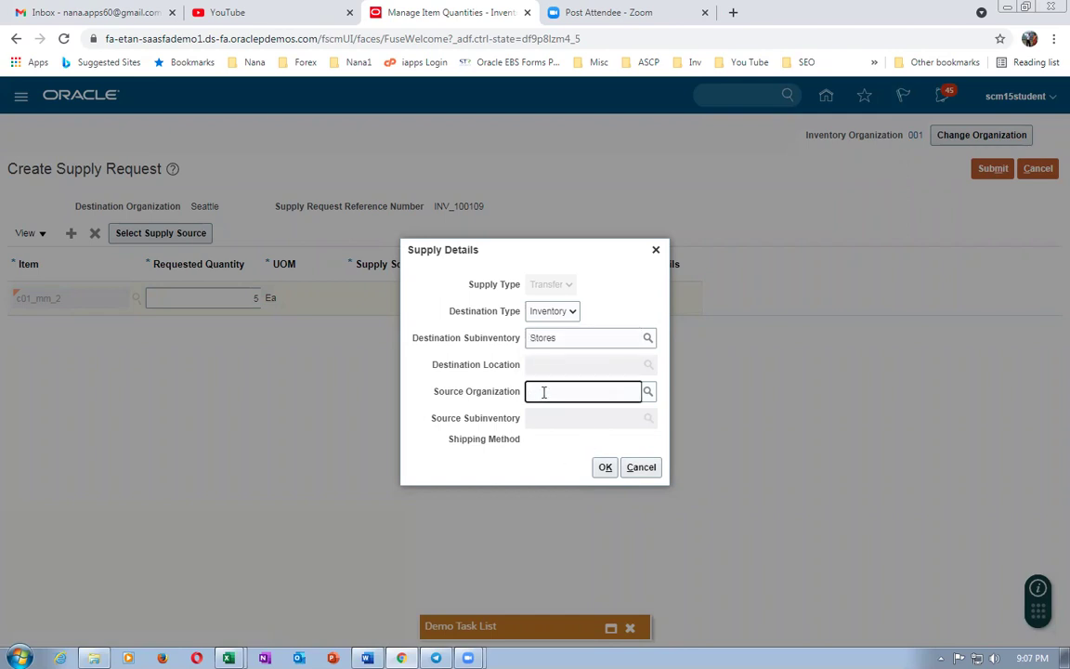
text(c01)
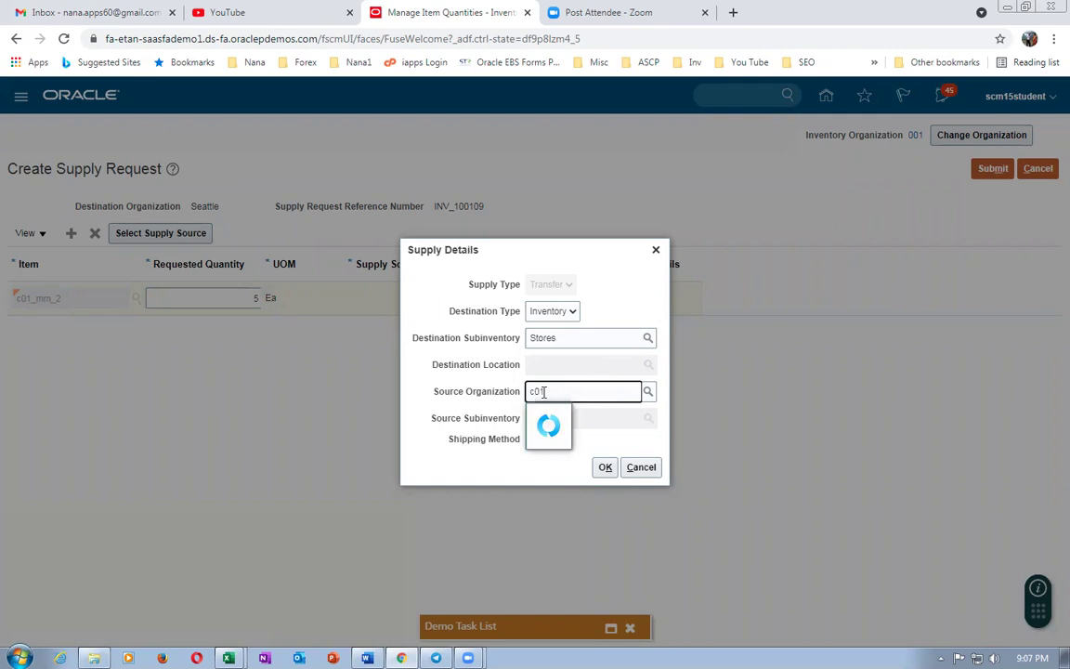
click(570, 419)
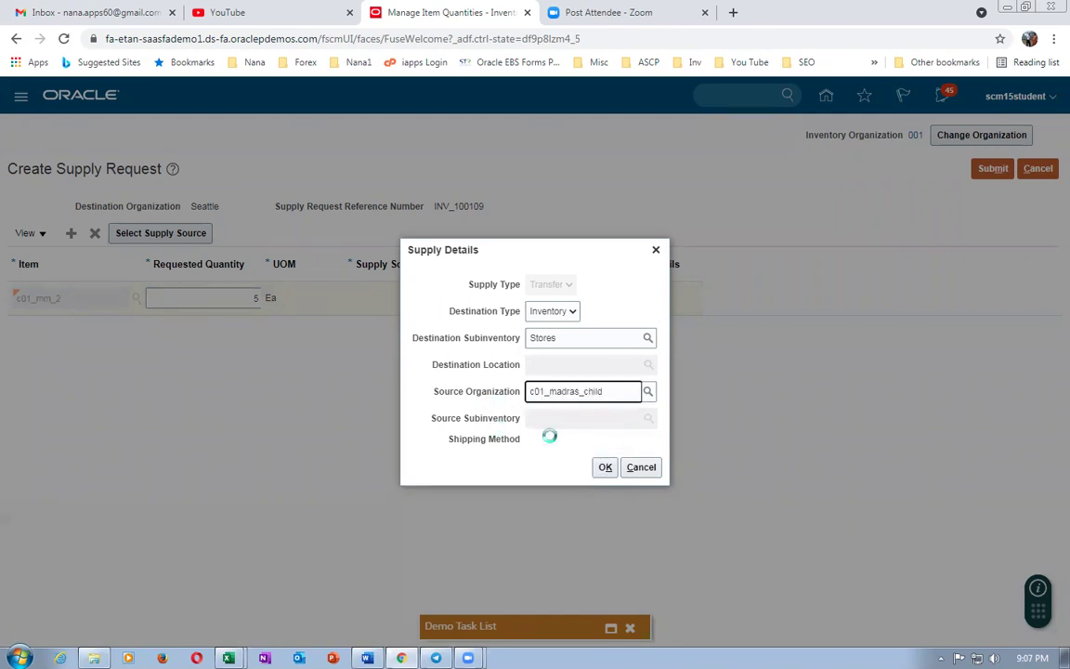
click(605, 468)
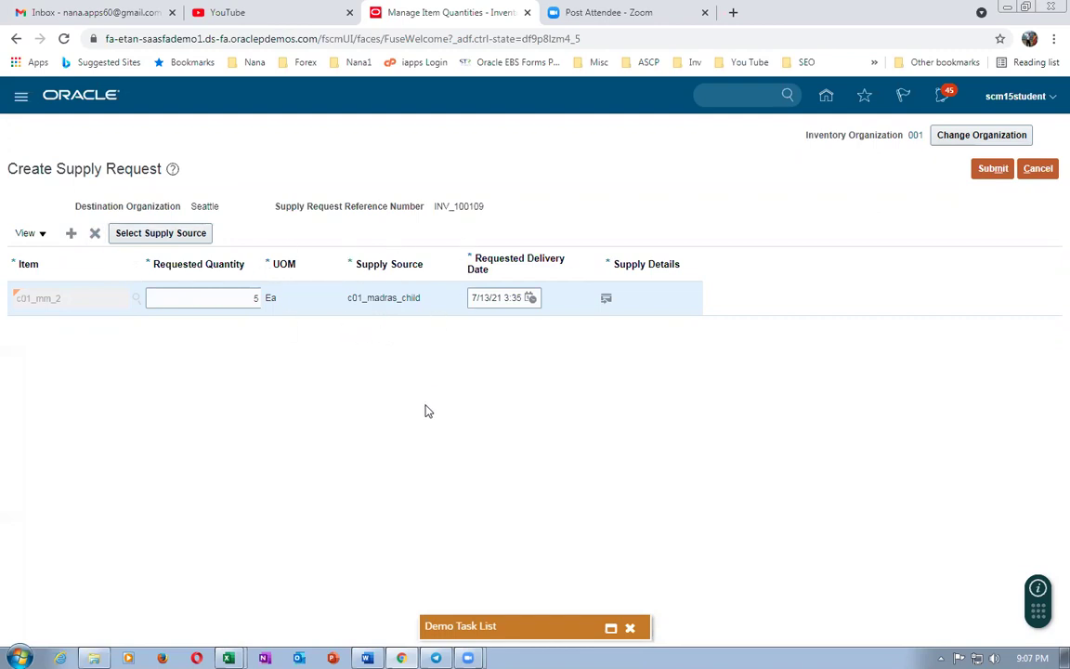
click(991, 170)
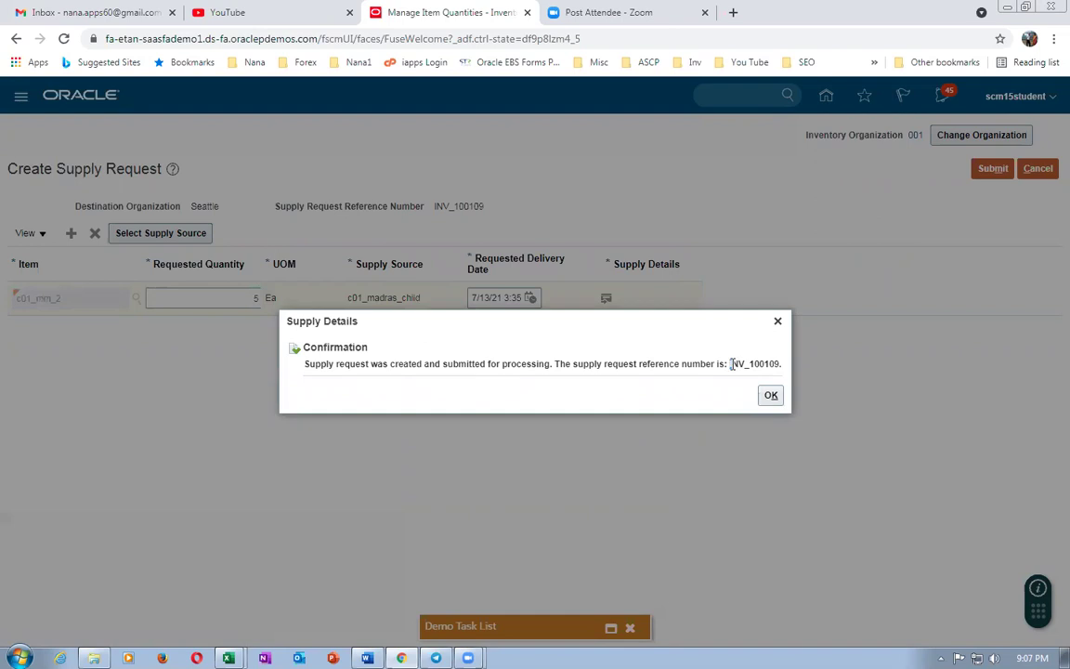
Step: Copy the supply request reference number from the confirmation into a new Notepad document and minimize Notepad
drag(732, 364, 783, 363)
key(ctrl+c)
click(18, 658)
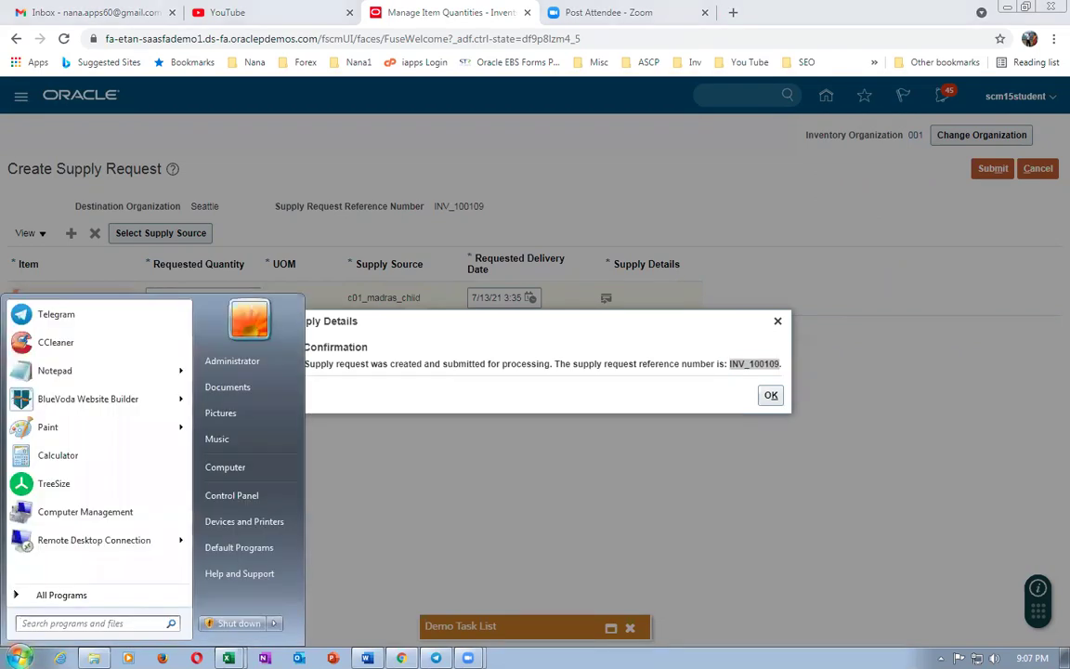
text(notepad)
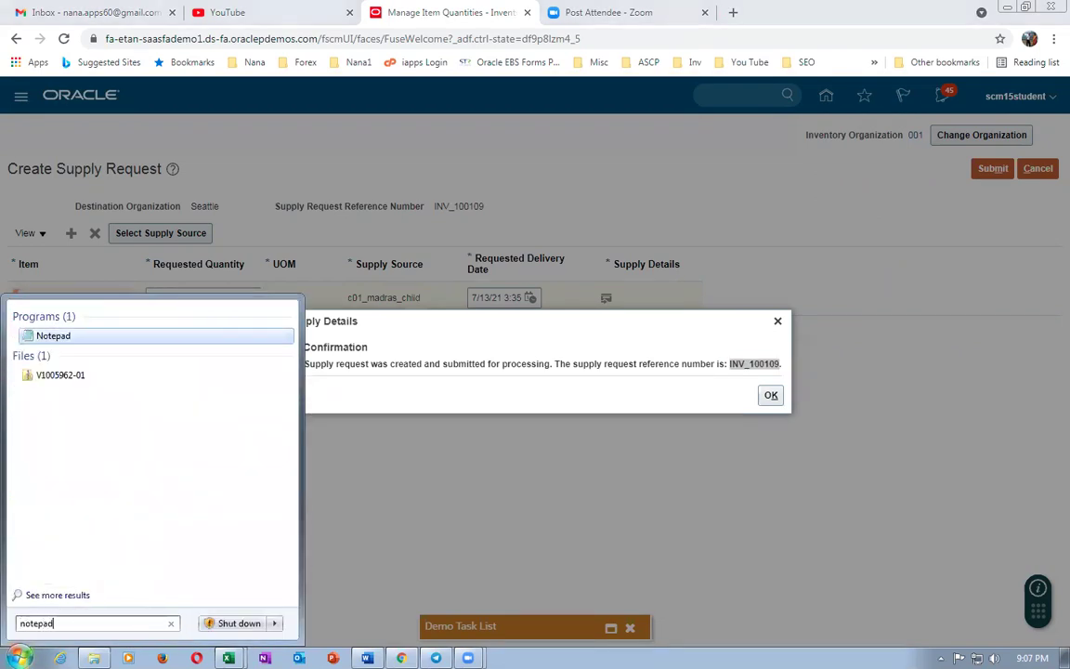
key(Return)
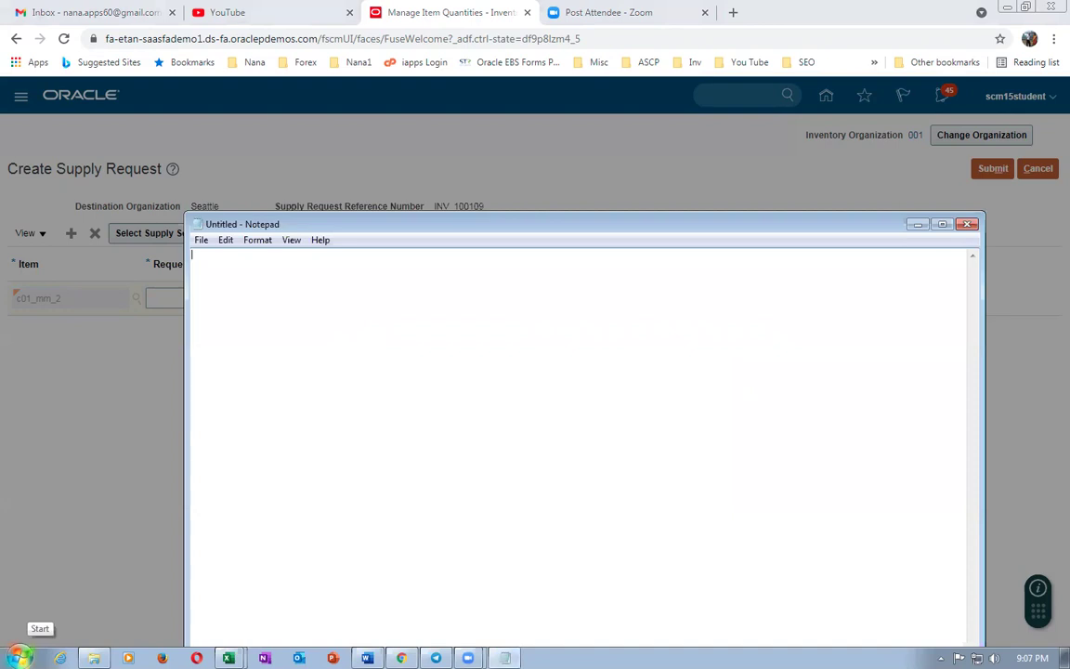
key(ctrl+v)
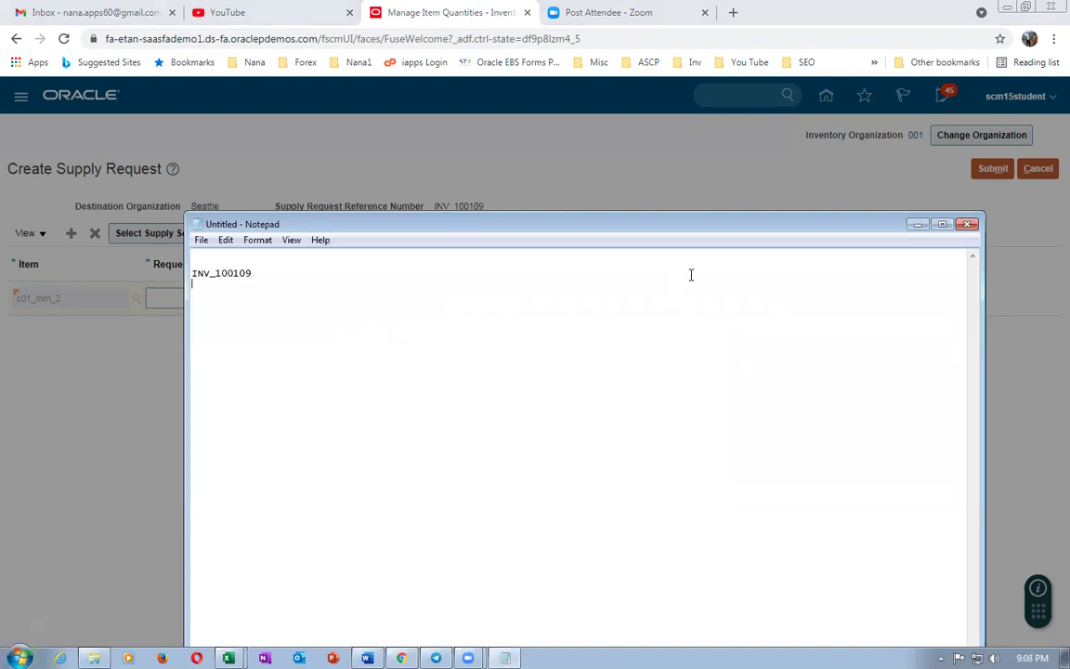
click(920, 229)
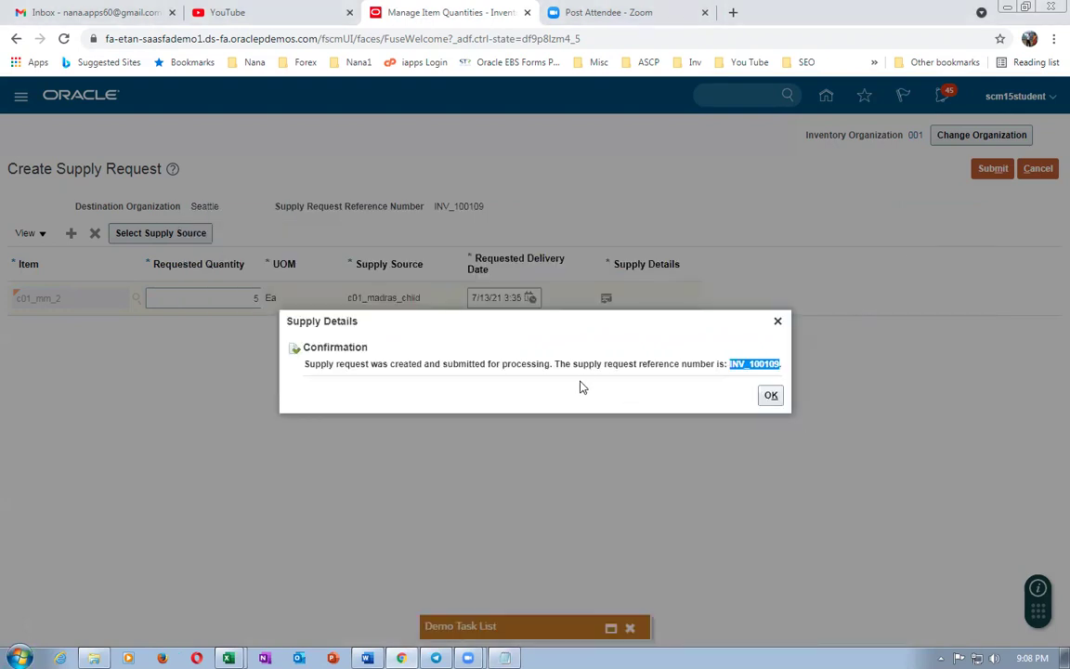
Step: Dismiss the confirmation, leave Manage Item Quantities and open the Manage Transfer Orders task
click(770, 396)
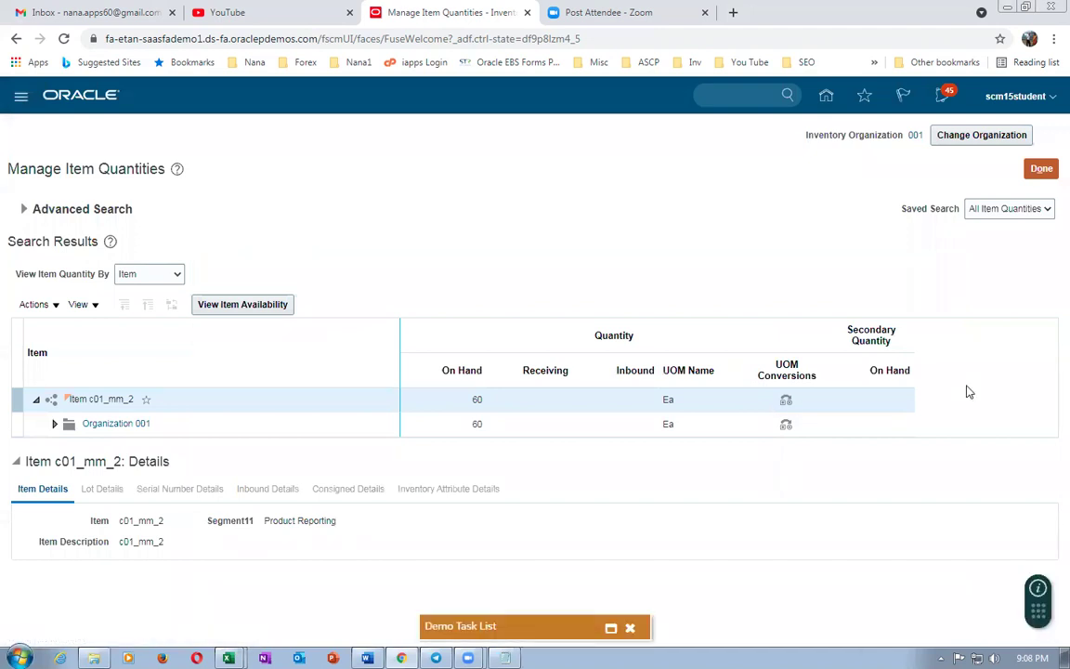
click(1042, 170)
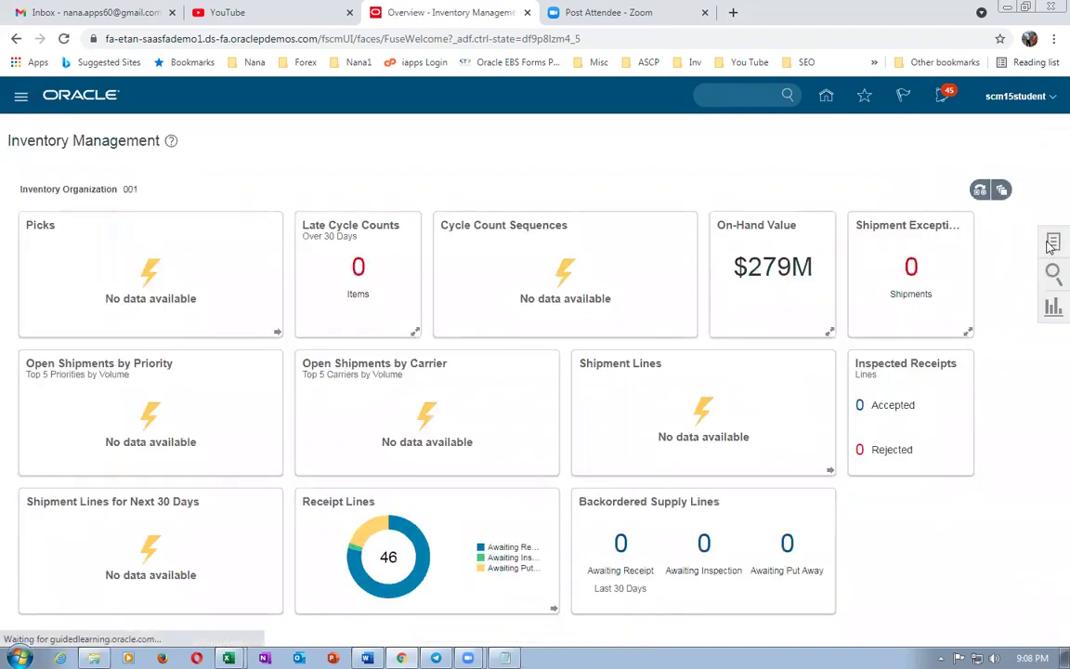
click(1052, 242)
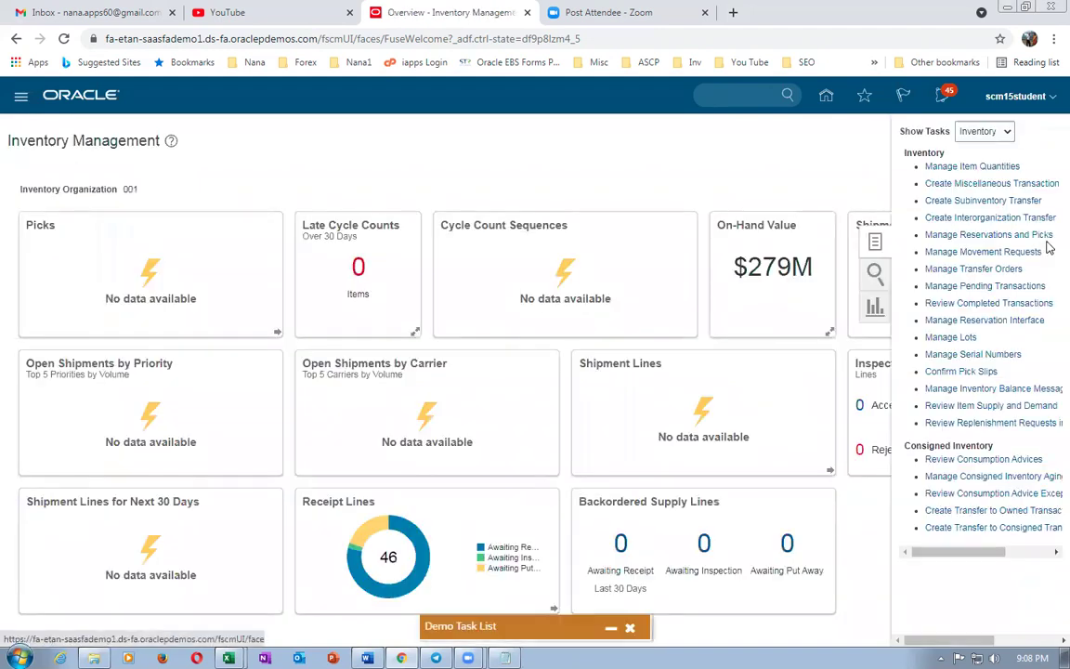
click(994, 269)
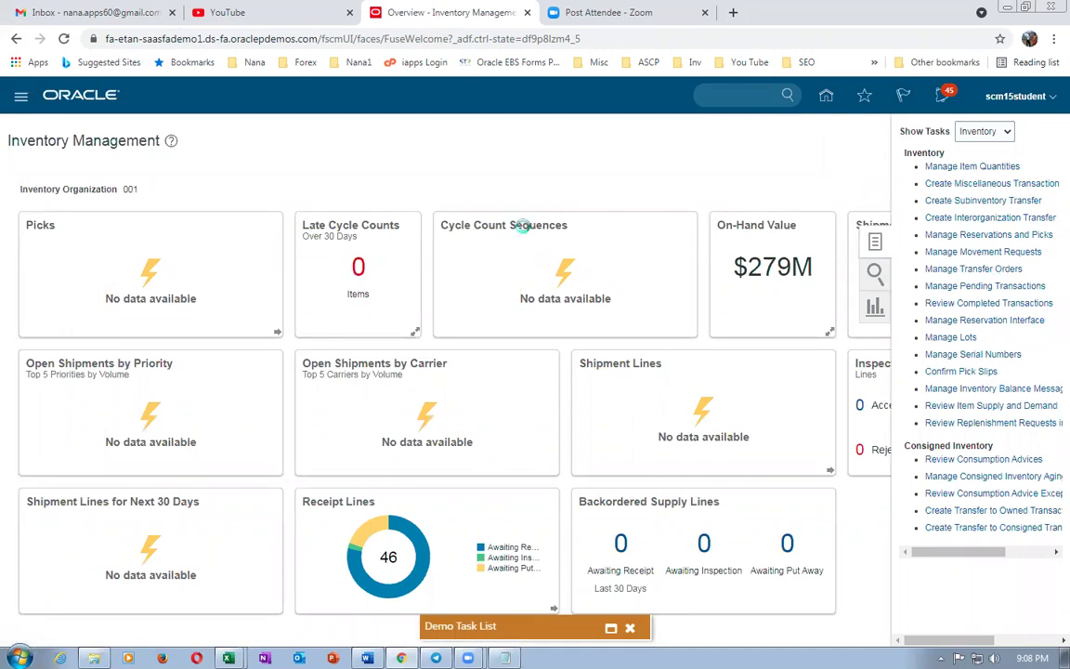
Step: Add the Supply Request Reference Number field to the transfer order search criteria
click(957, 365)
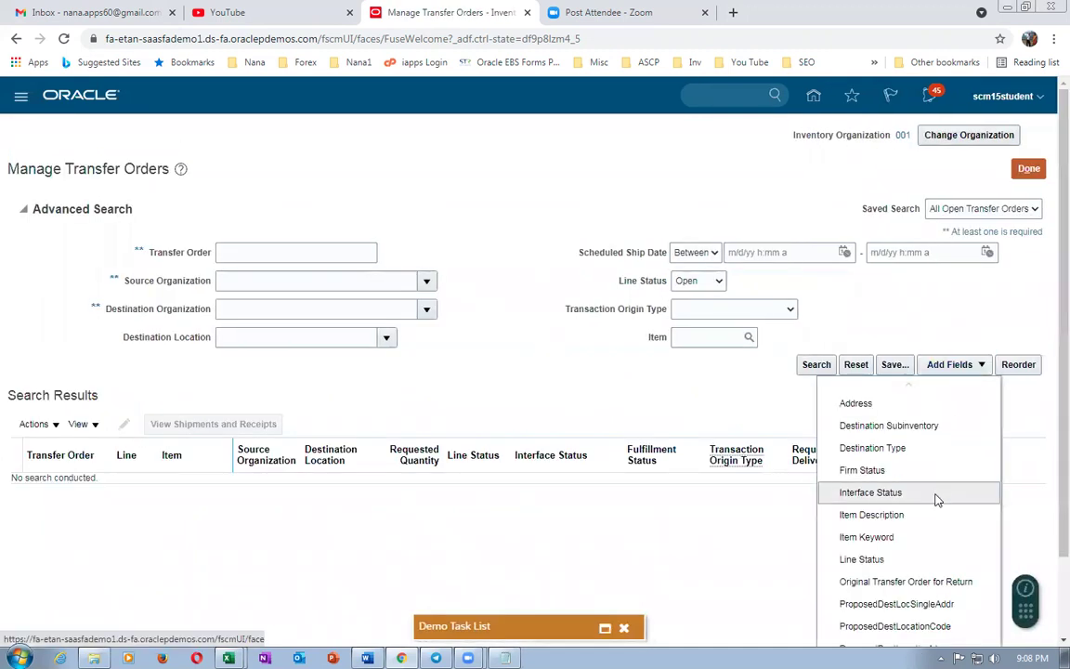
scroll(929, 581, down, 2)
scroll(935, 607, down, 1)
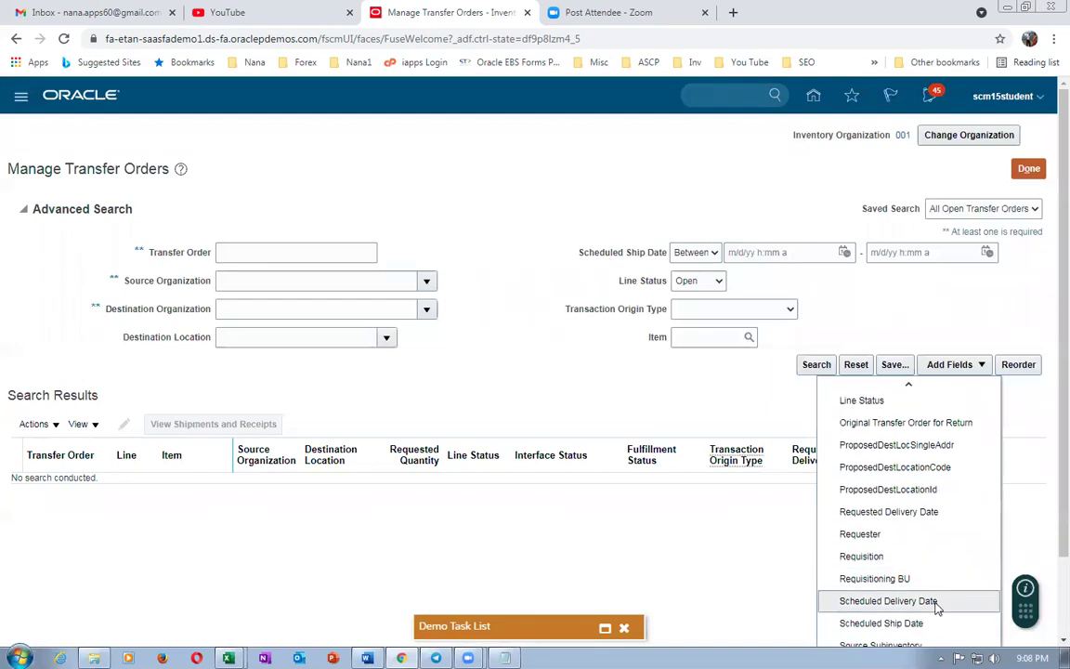
scroll(1046, 531, down, 2)
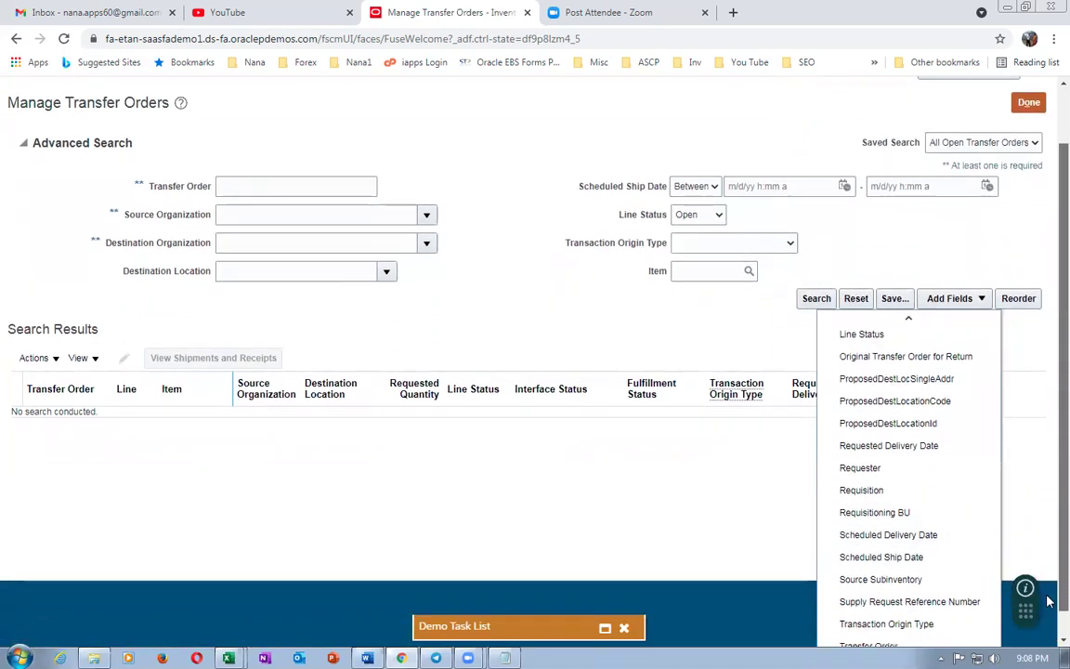
click(898, 576)
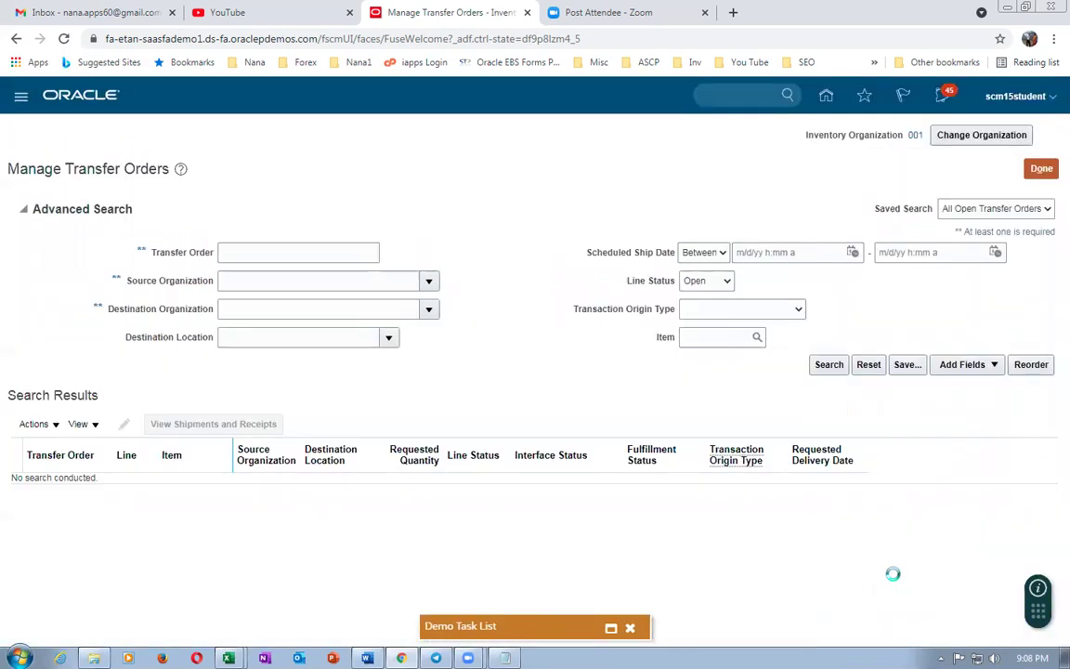
Step: Enter the copied supply request reference number as a search criterion and try to run the transfer order search
click(808, 336)
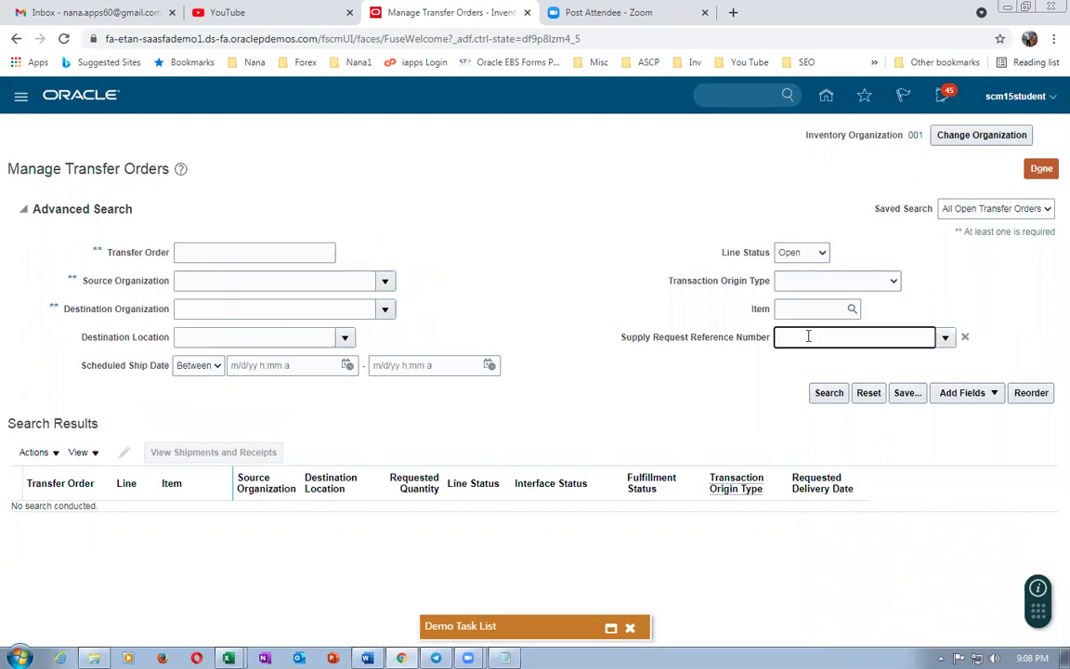
text(INV_100109)
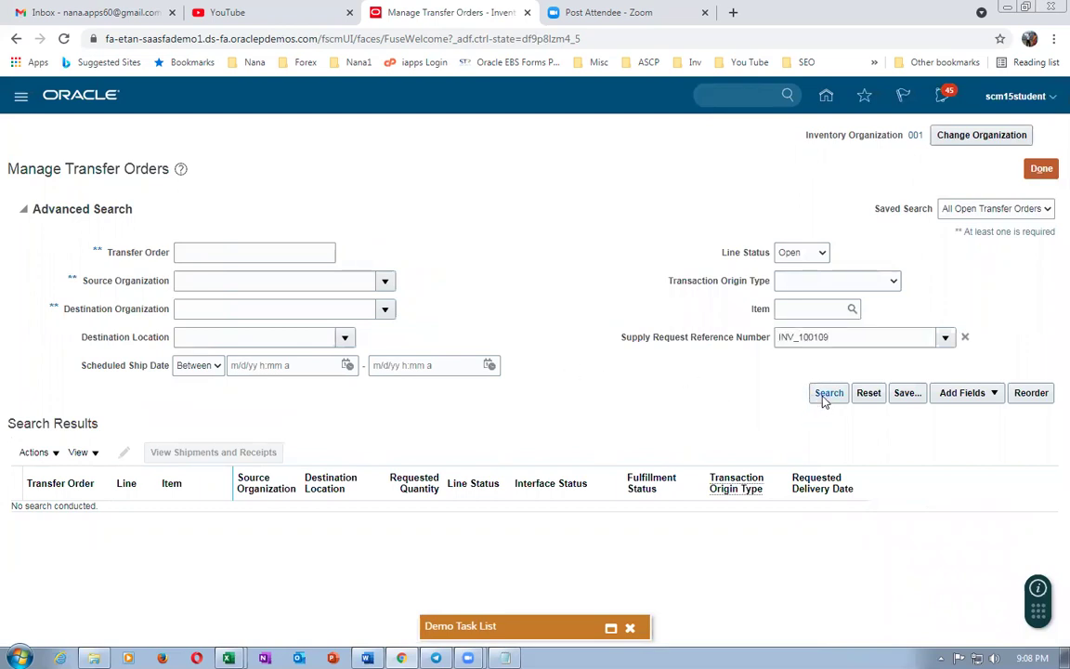
click(827, 393)
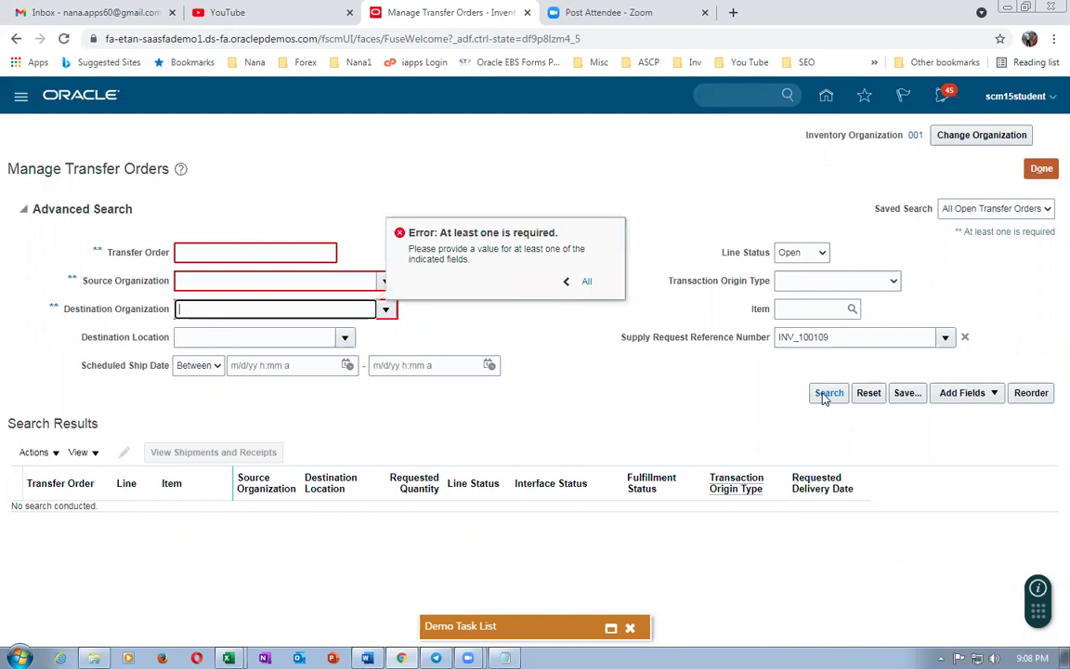
click(520, 390)
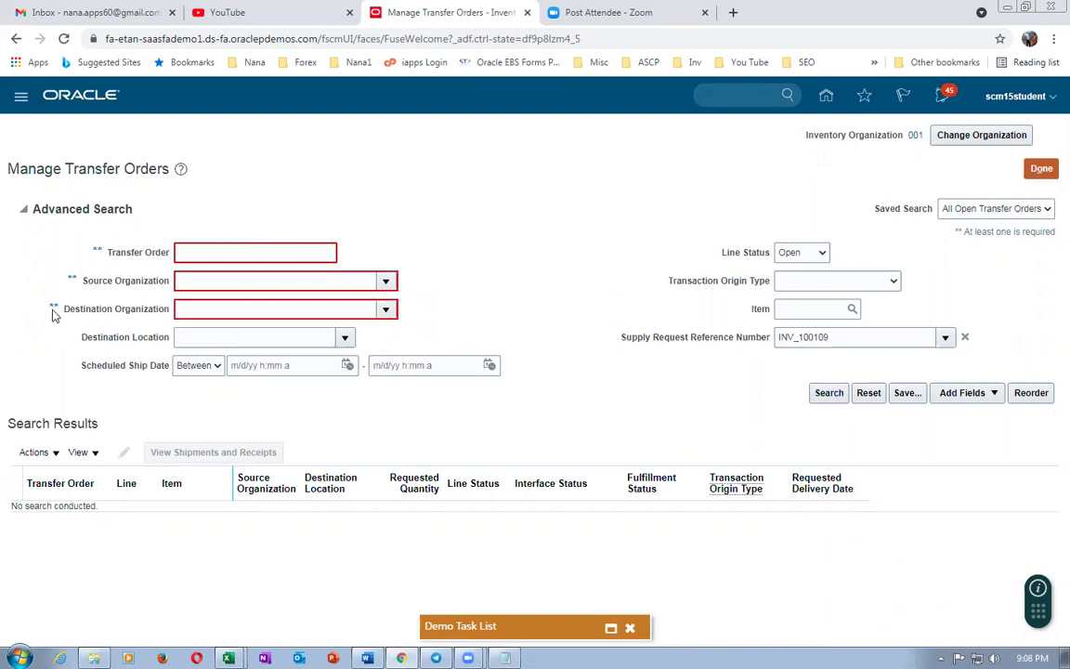
Step: Set the source organization criterion to C011 (c01_madras_child), run the search and open the matching transfer order
click(208, 281)
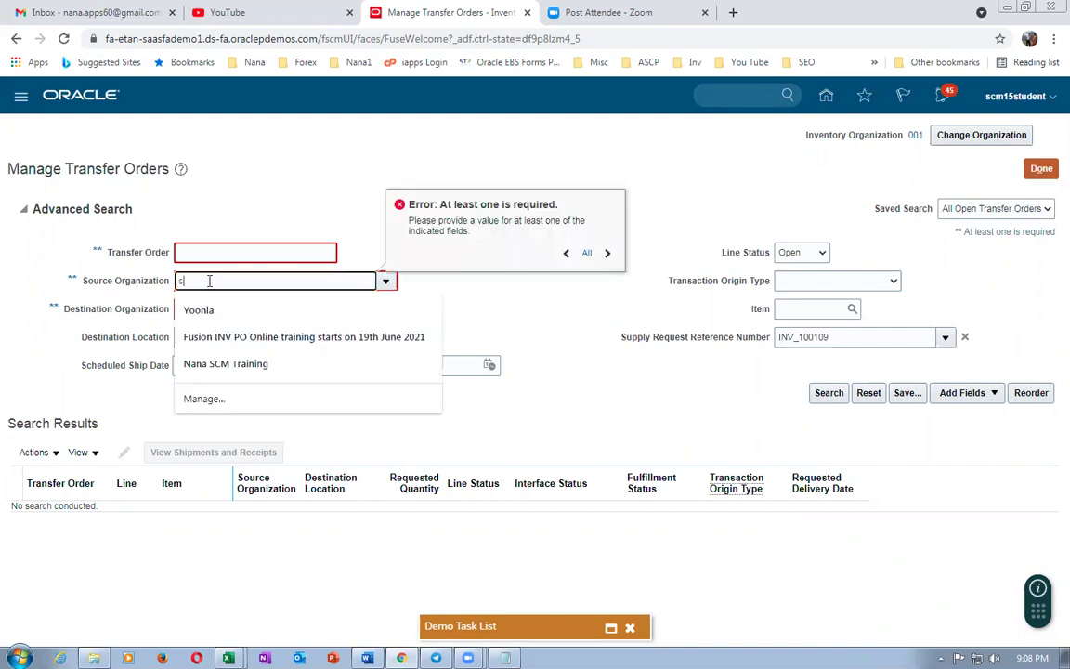
text(c01)
key(Tab)
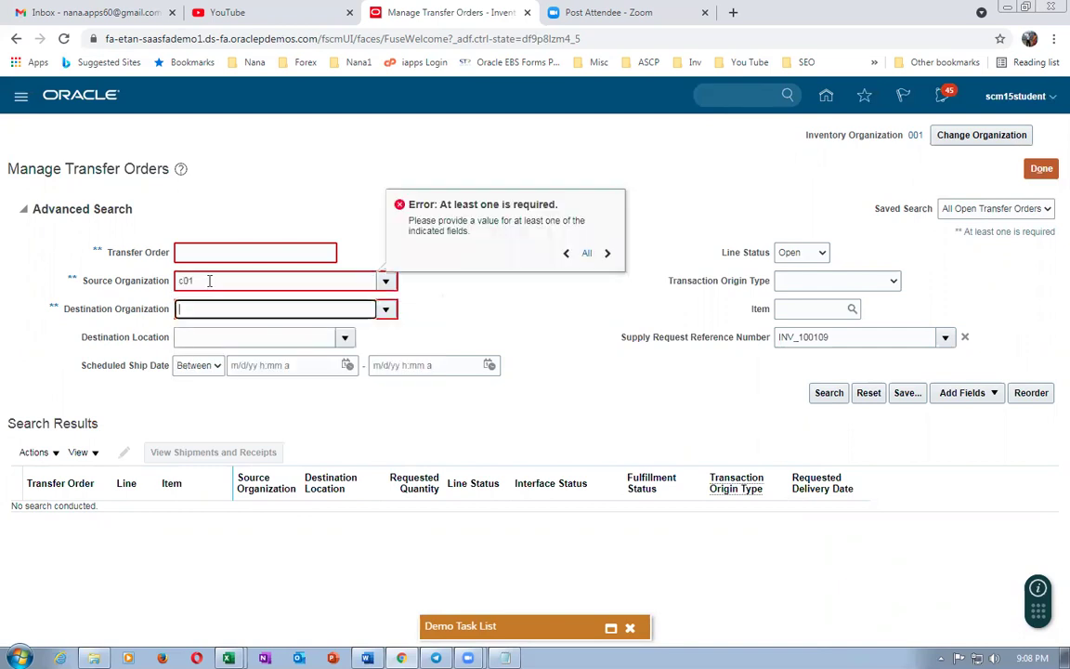
click(476, 425)
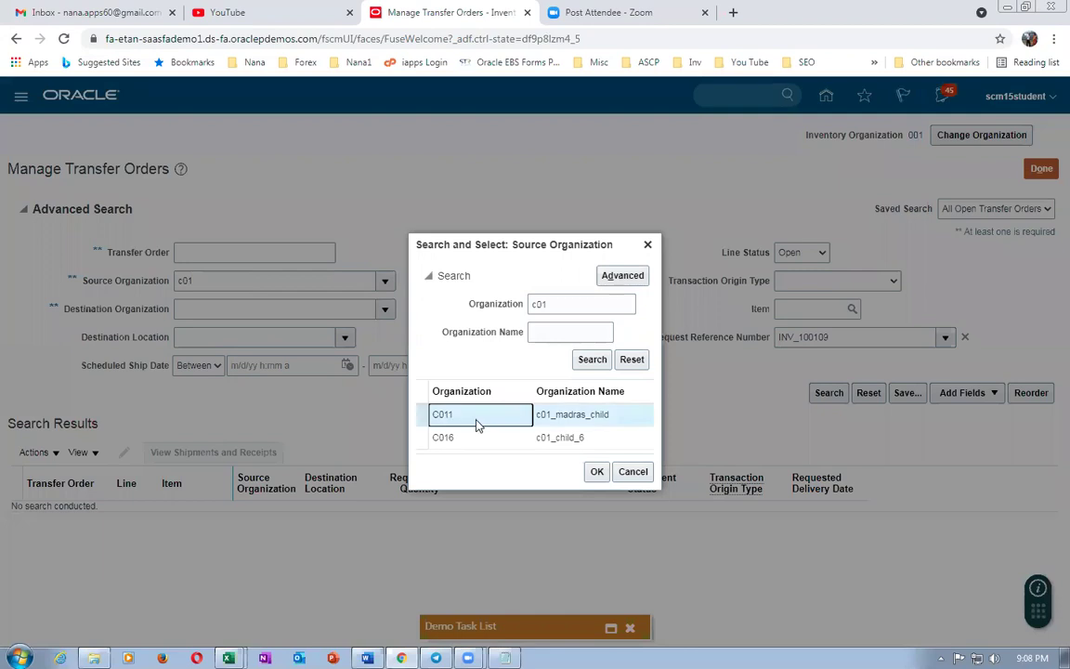
click(597, 471)
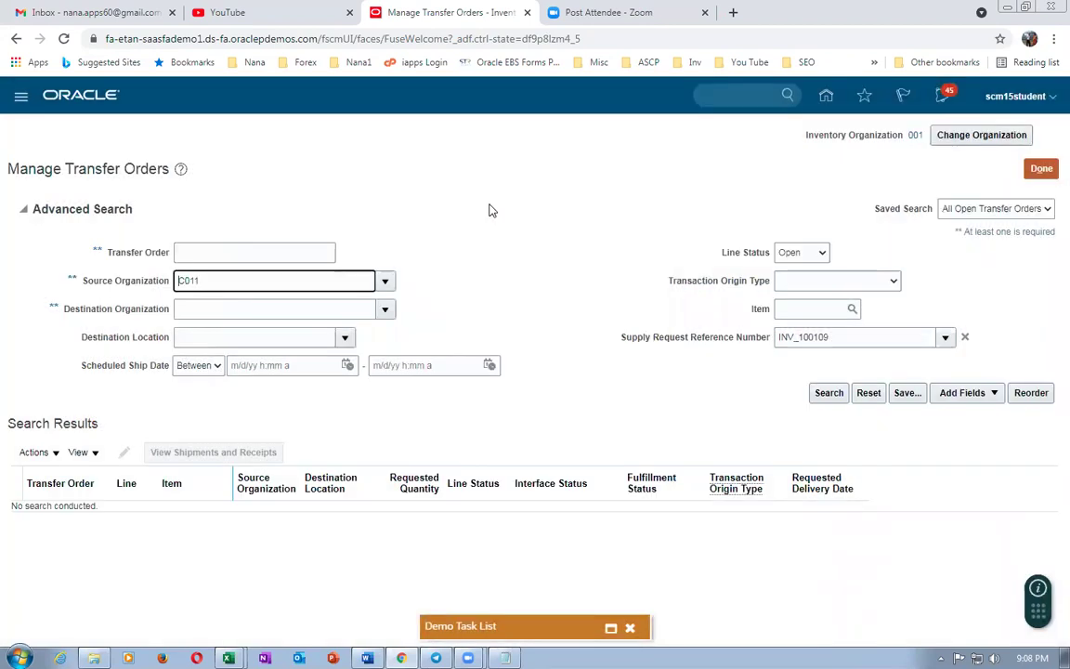
click(822, 394)
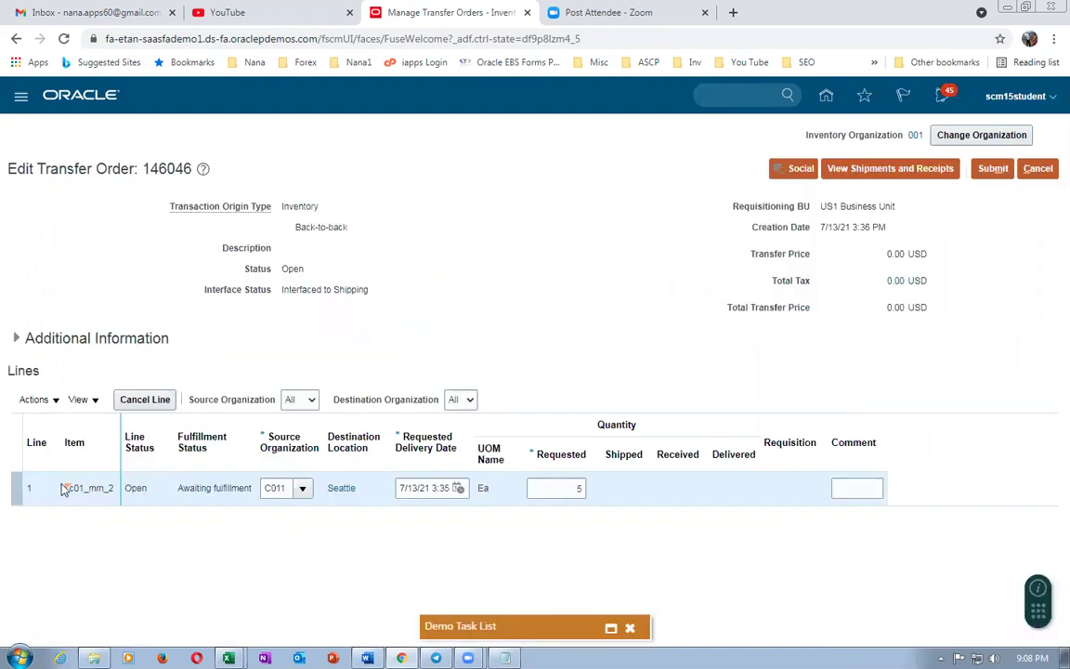
Step: Copy the transfer order number into the Notepad document, and leave and reopen the transfer order
click(13, 489)
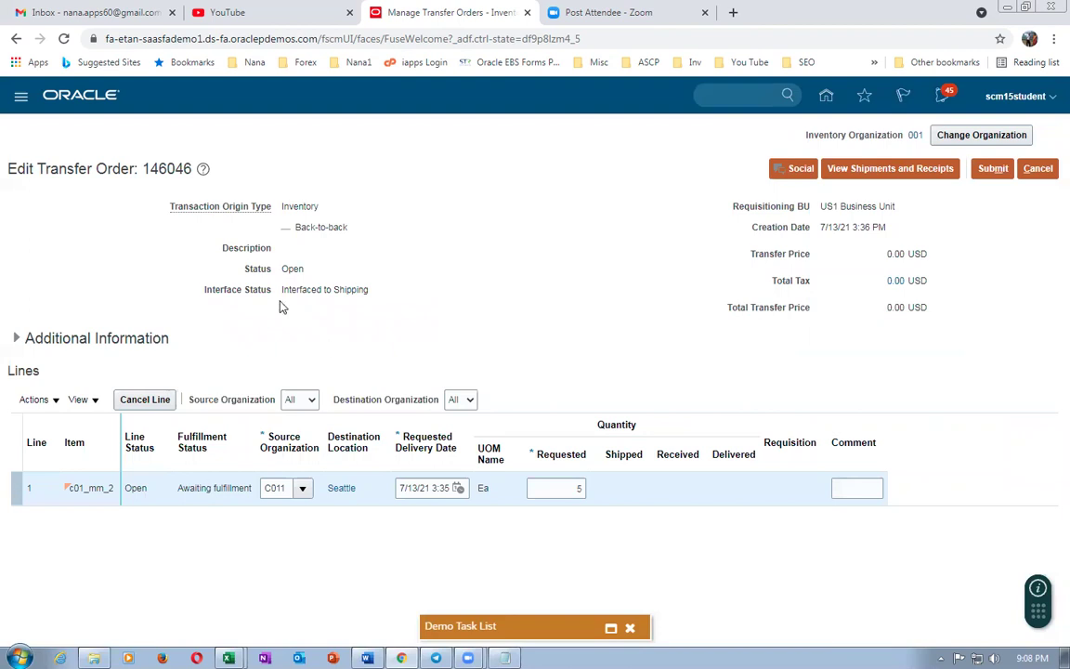
drag(148, 169, 191, 172)
key(ctrl+c)
click(140, 168)
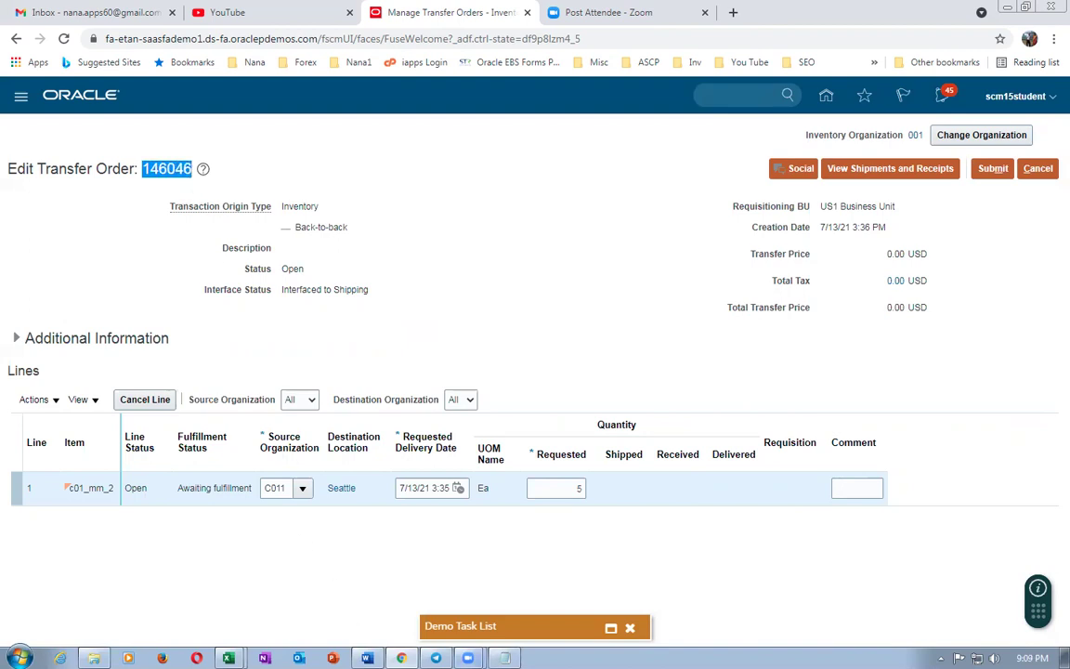
click(504, 658)
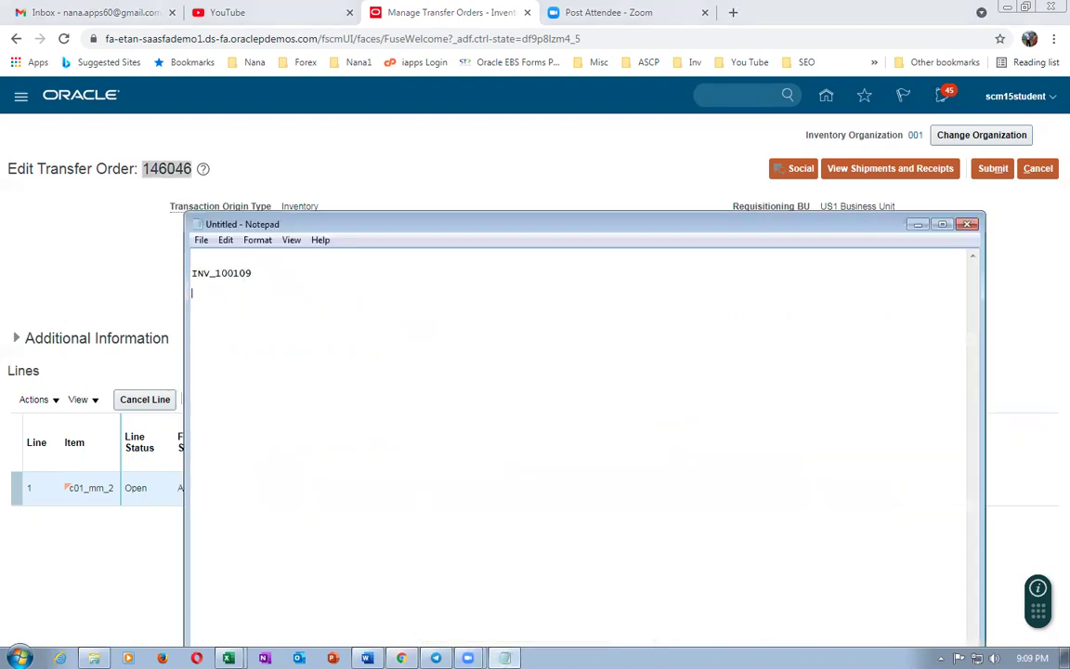
key(ctrl+v)
click(73, 258)
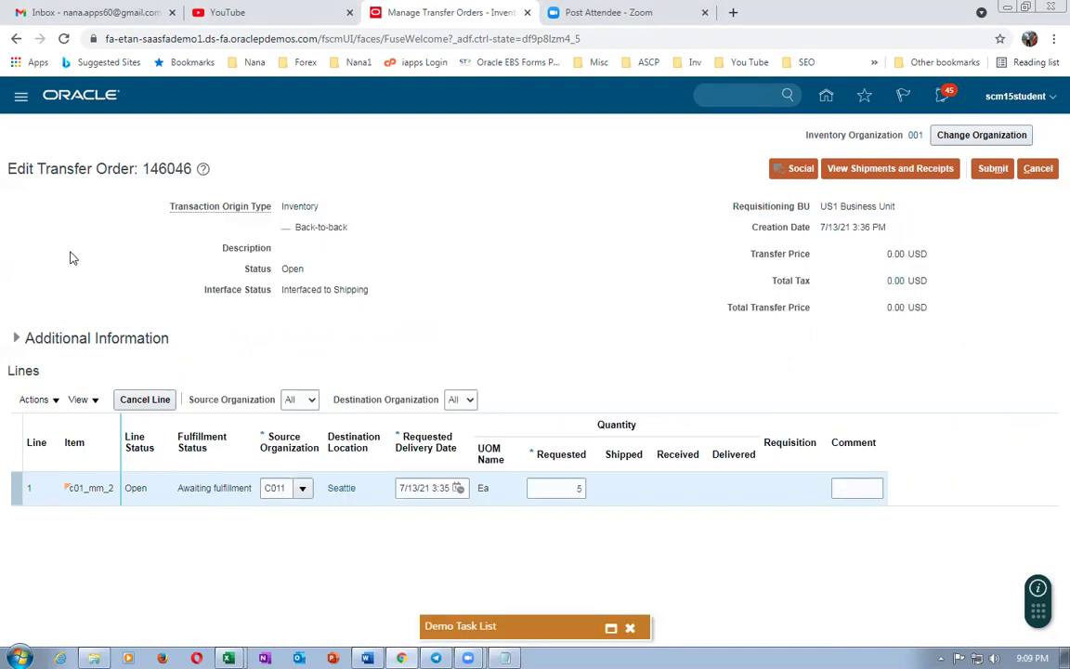
click(1044, 172)
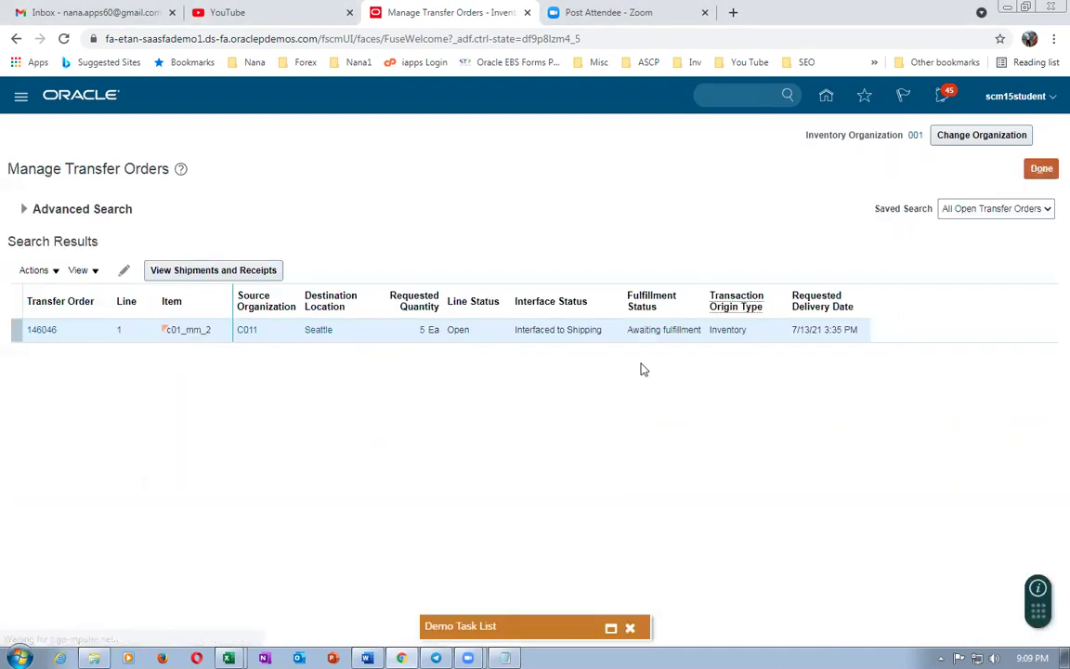
click(41, 330)
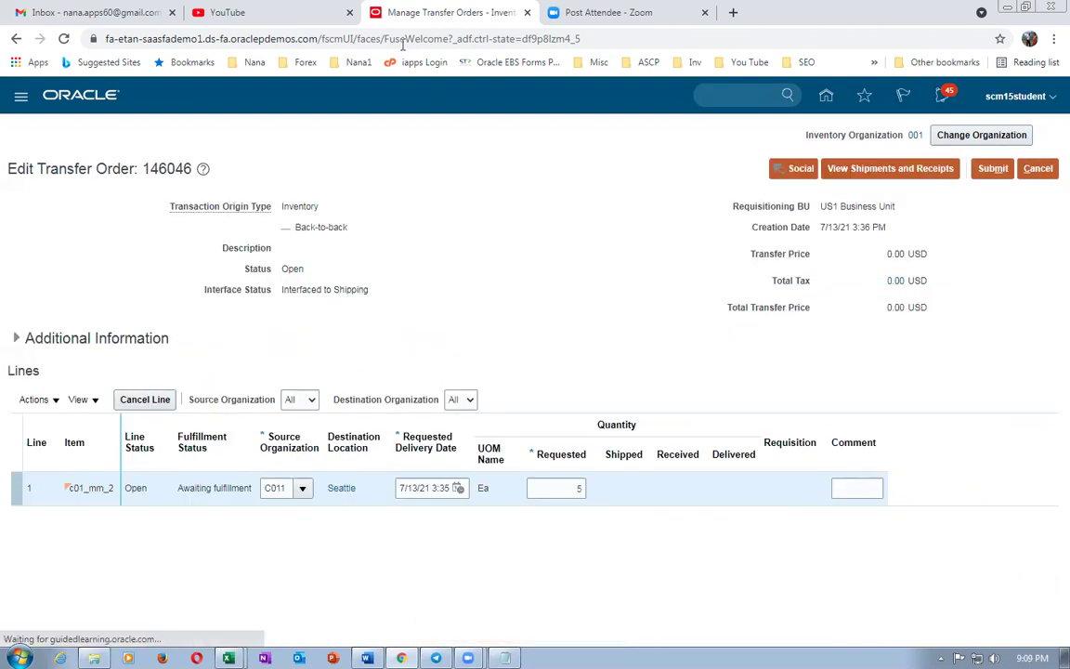
Step: Duplicate the Manage Transfer Orders browser tab to load Inventory Management in it and postpone the welcome tour
right_click(416, 11)
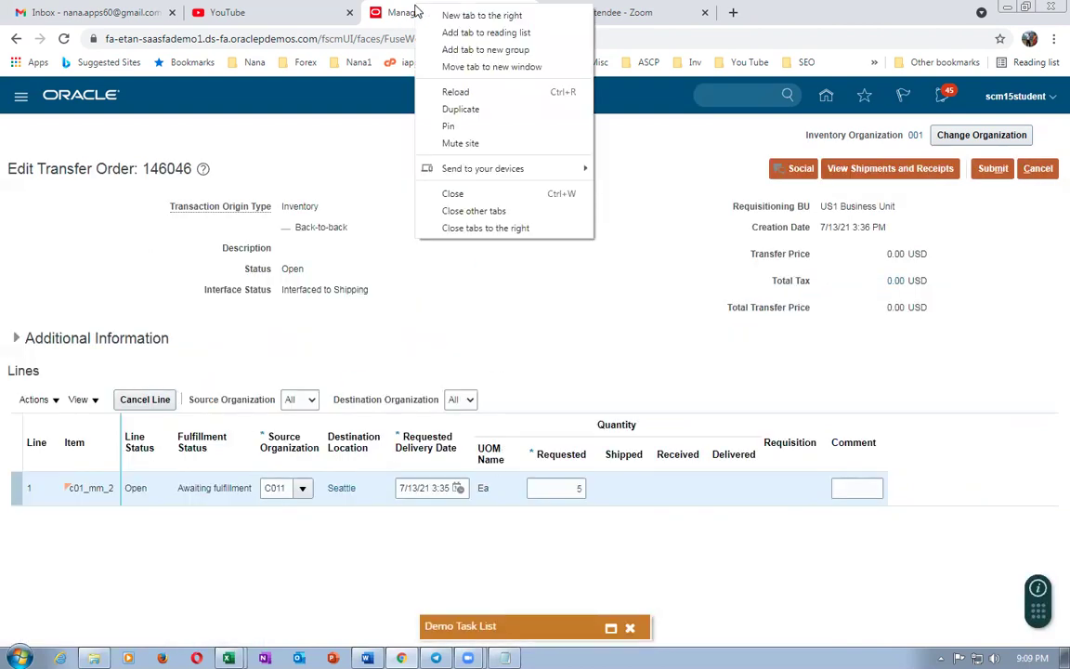
click(462, 113)
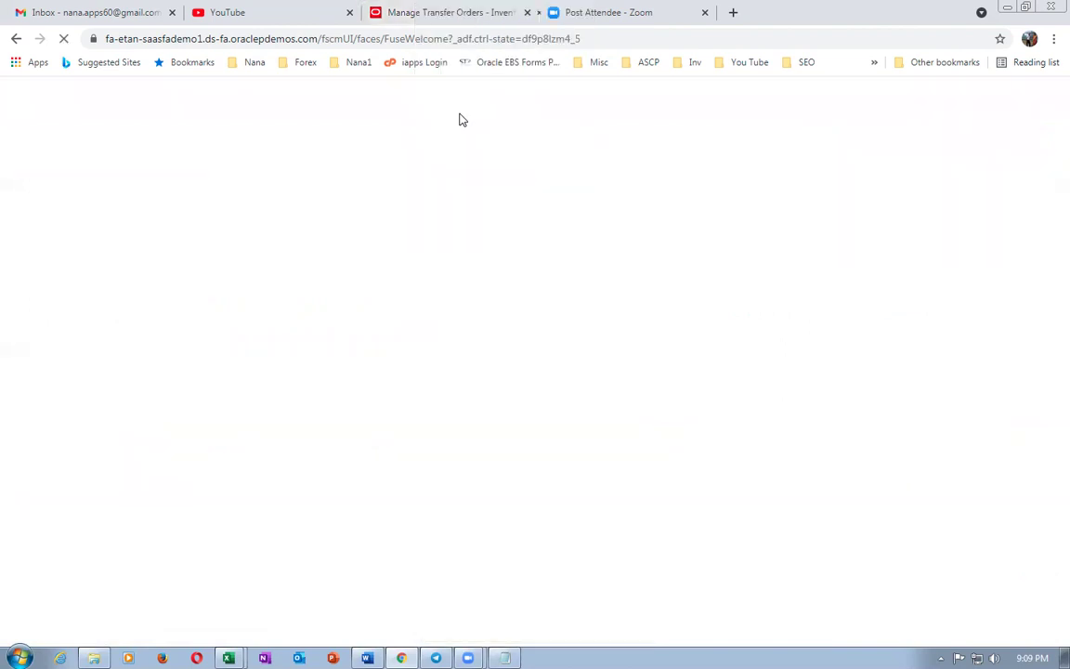
click(546, 40)
key(Return)
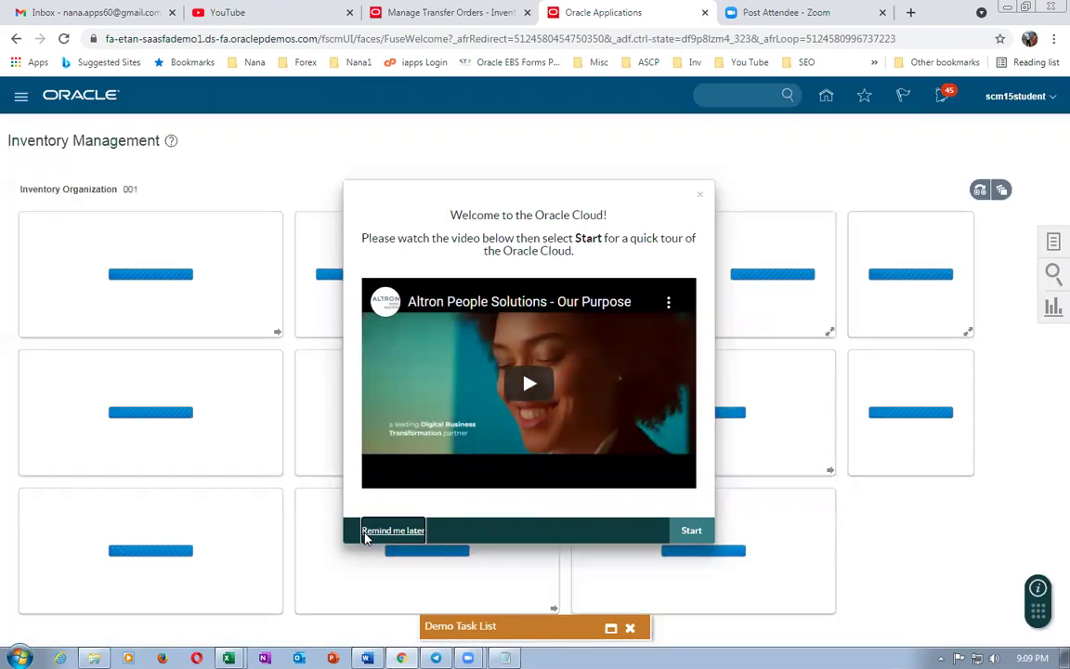
click(363, 536)
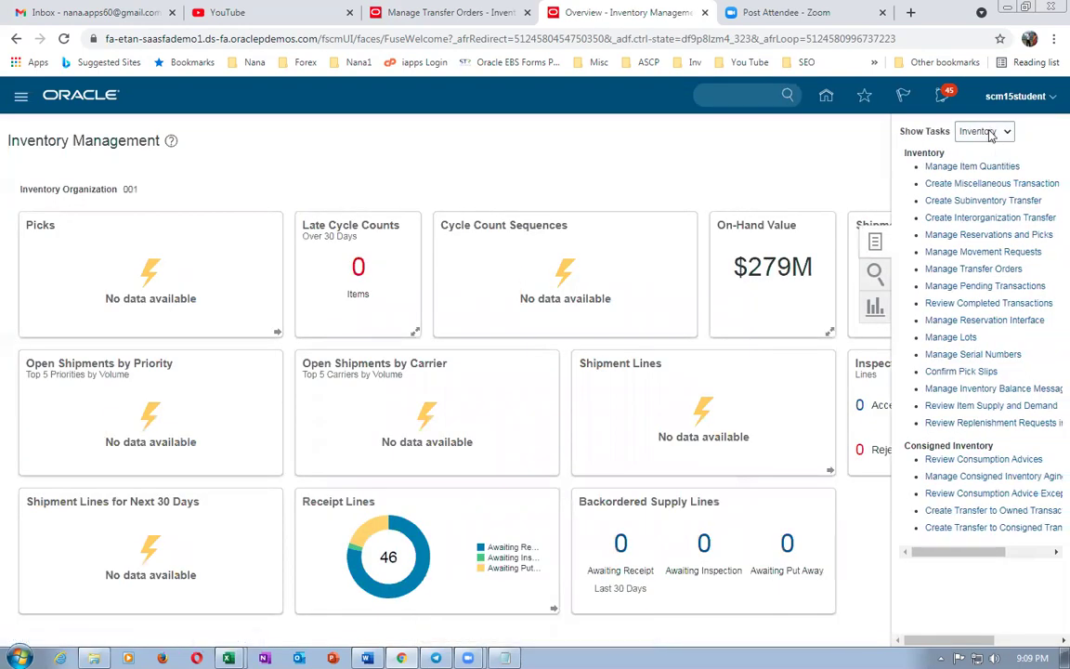
Step: Show the Shipments tasks and open Manage Shipment Lines
click(985, 131)
click(983, 171)
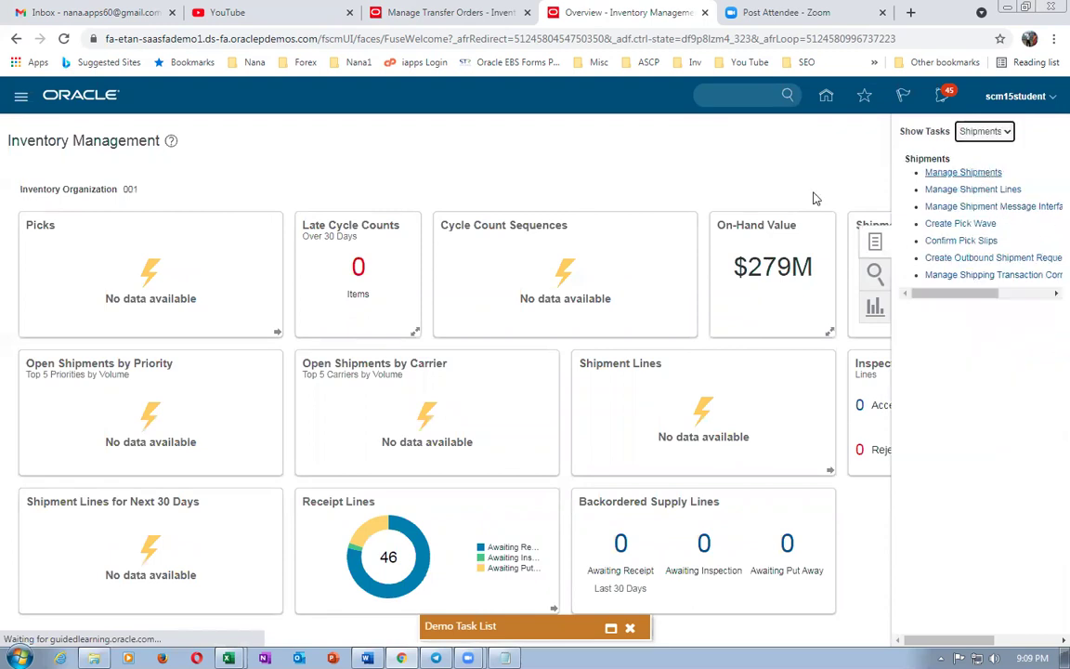
click(985, 190)
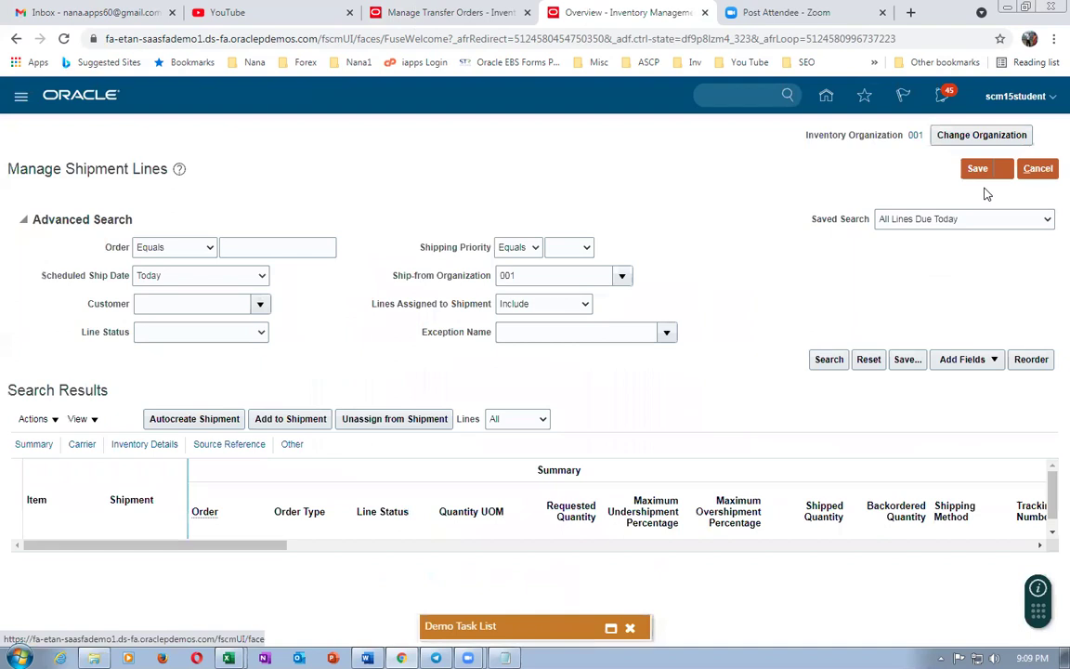
Step: Change the inventory organization to C011
click(953, 137)
key(ctrl+a)
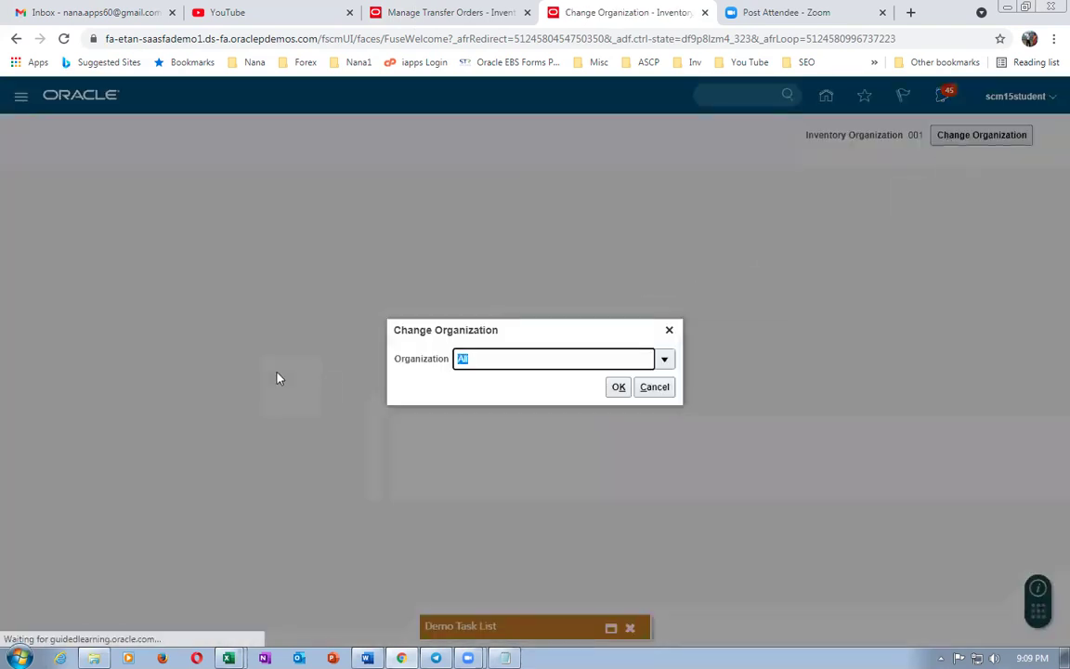
text(c011)
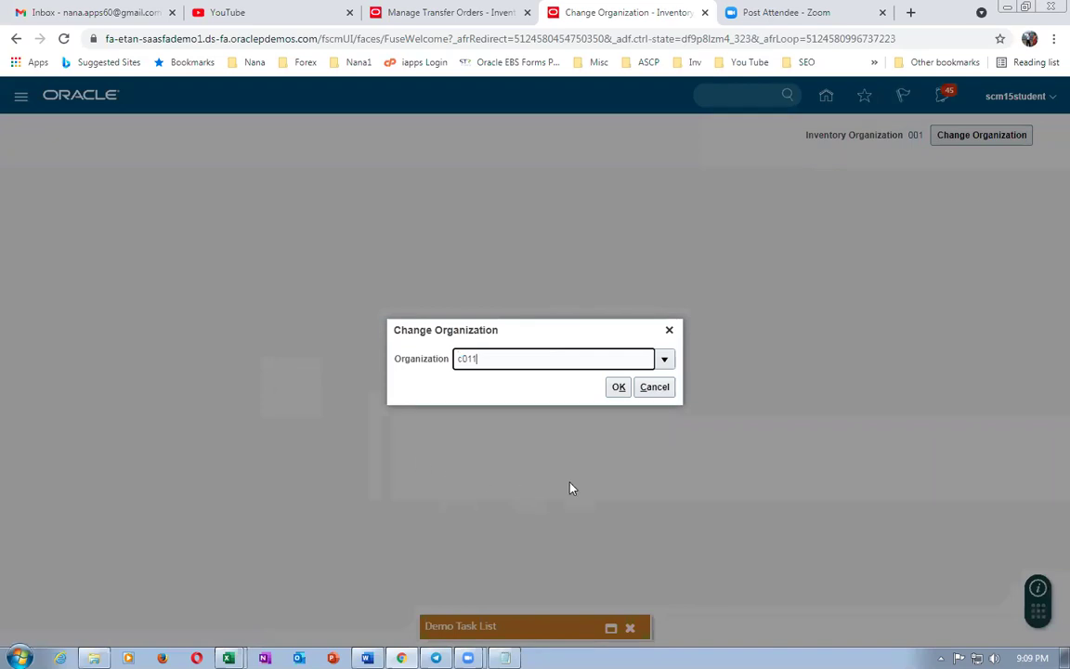
click(620, 389)
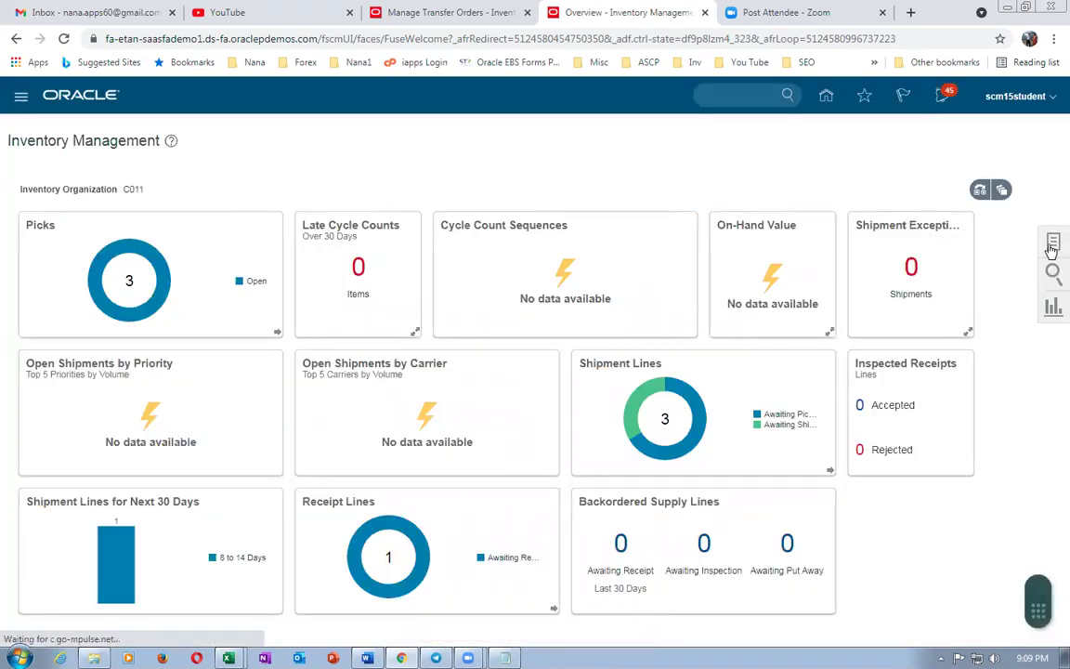
Step: Search Manage Shipment Lines for the transfer order number and open the shipment line of item c01_mm_2
click(1052, 245)
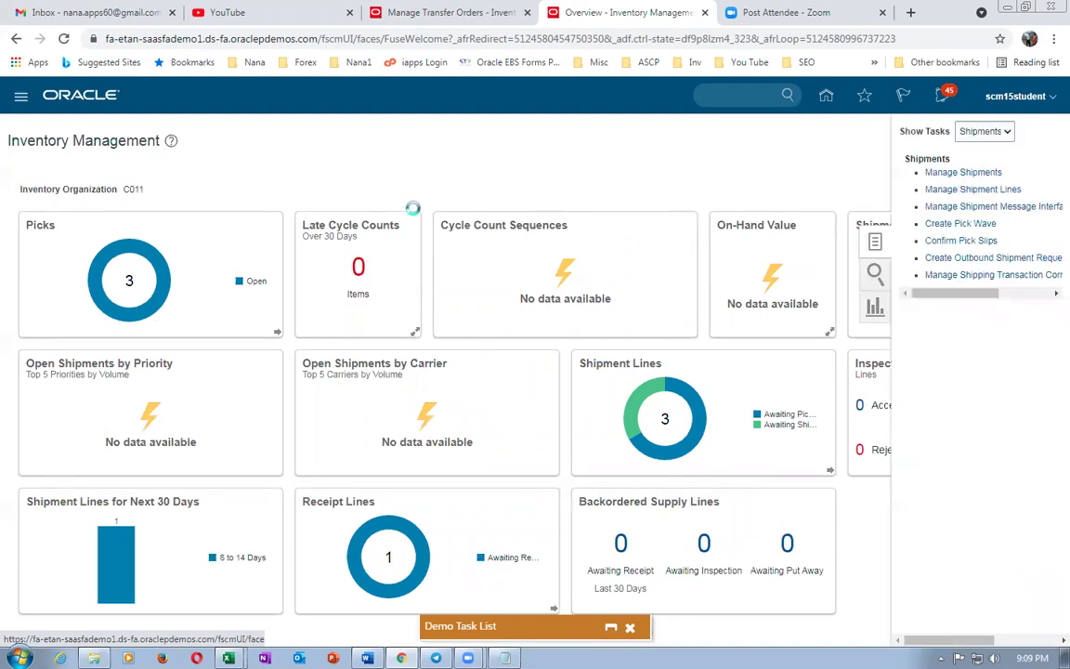
click(252, 241)
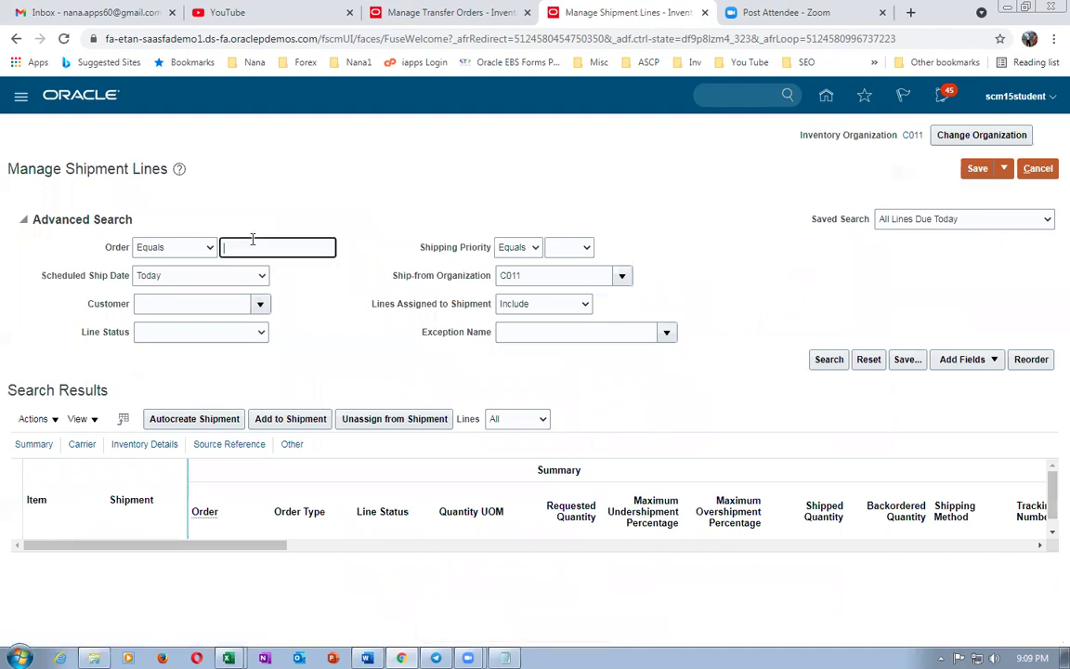
text(146046)
key(Tab)
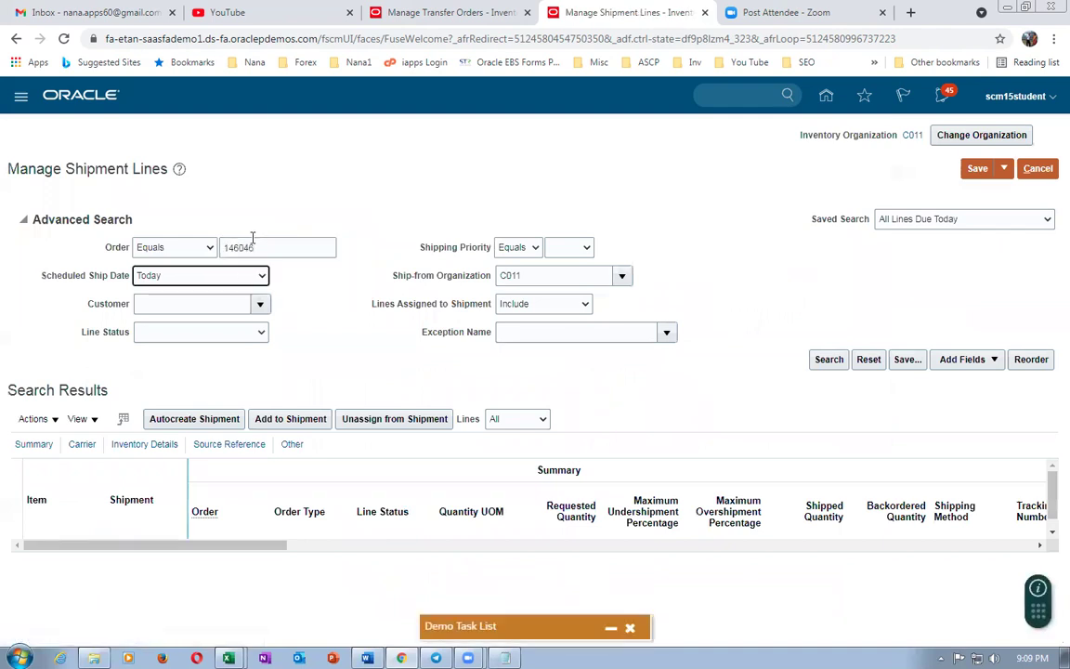
click(832, 365)
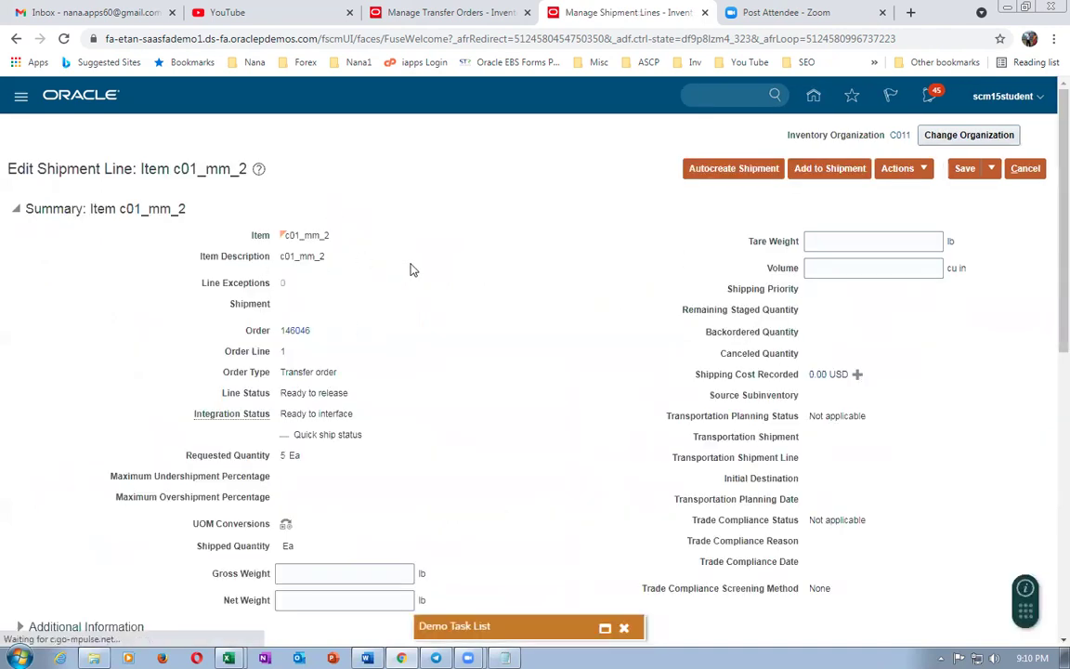
Step: Submit a pick release for the c01_mm_2 shipment line, dismiss the confirmation, and save and close the line
click(897, 170)
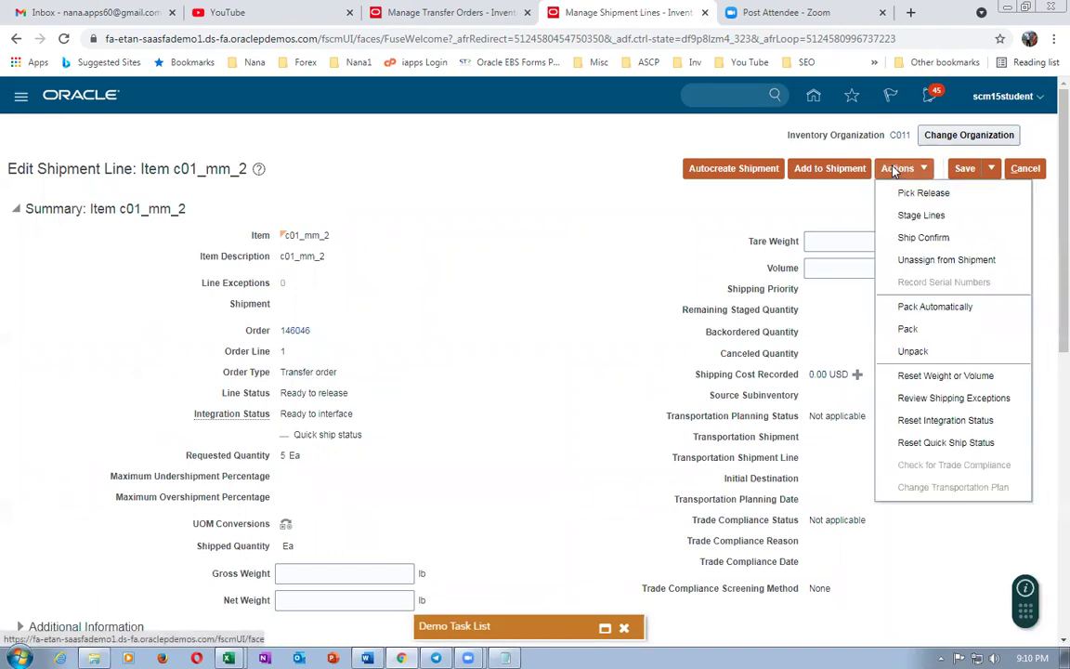
click(942, 197)
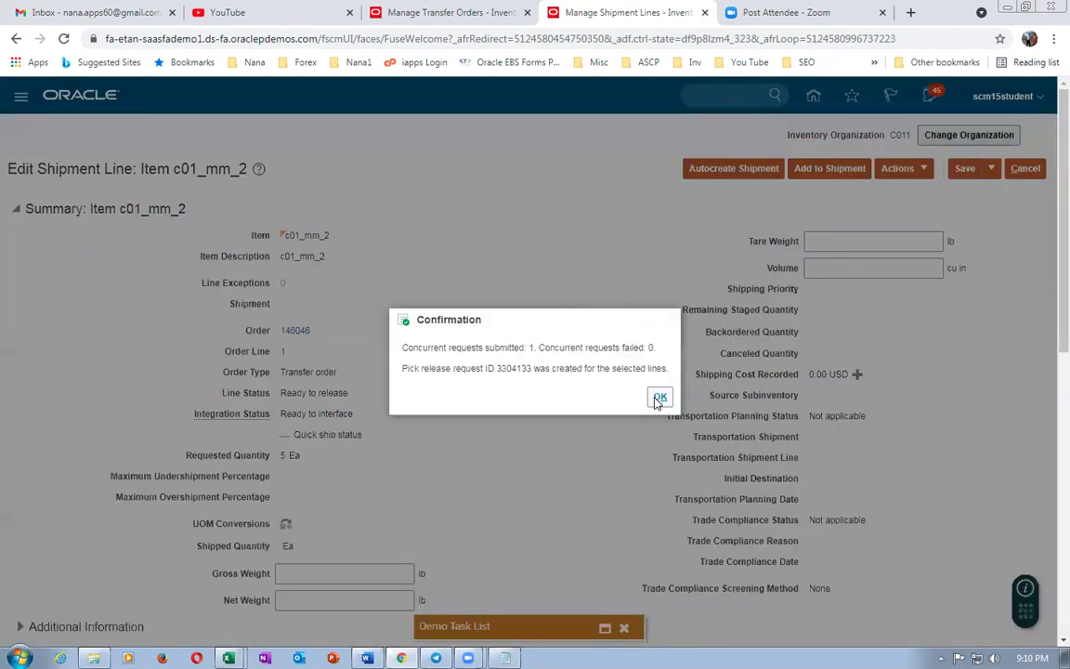
click(658, 397)
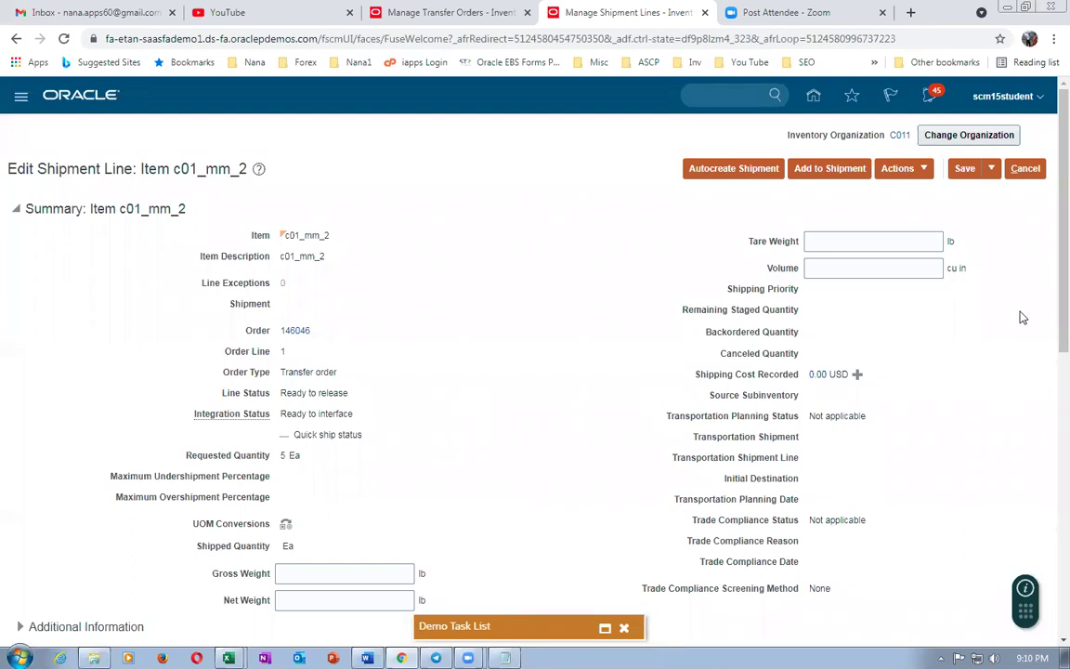
click(993, 173)
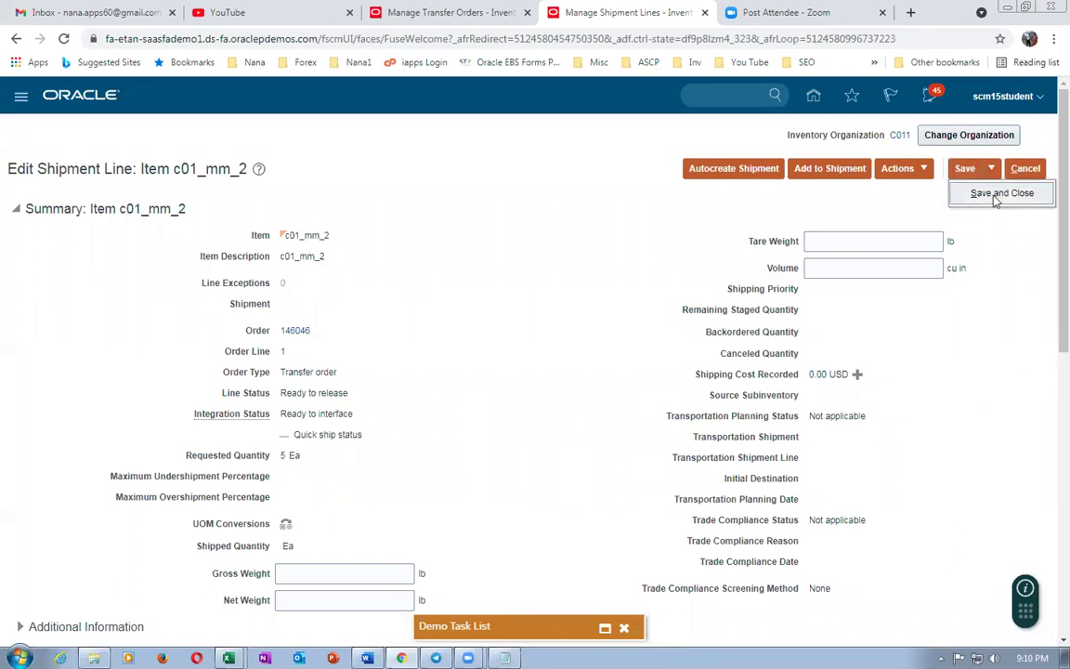
click(995, 197)
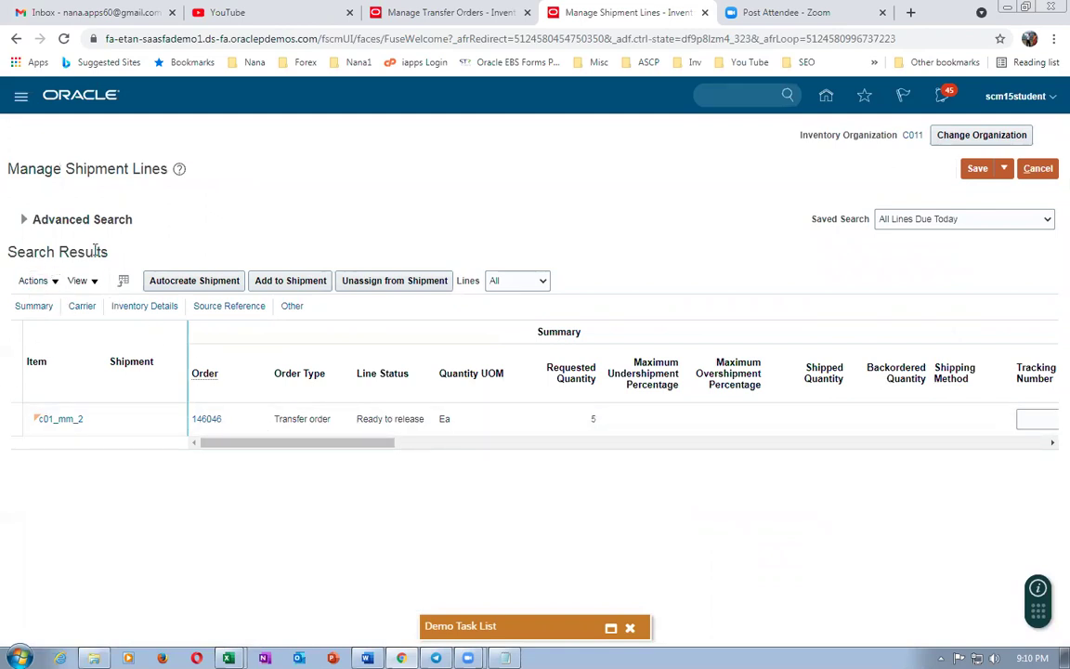
Step: Rerun the shipment line search with the same criteria and reopen the c01_mm_2 line
click(24, 221)
click(832, 361)
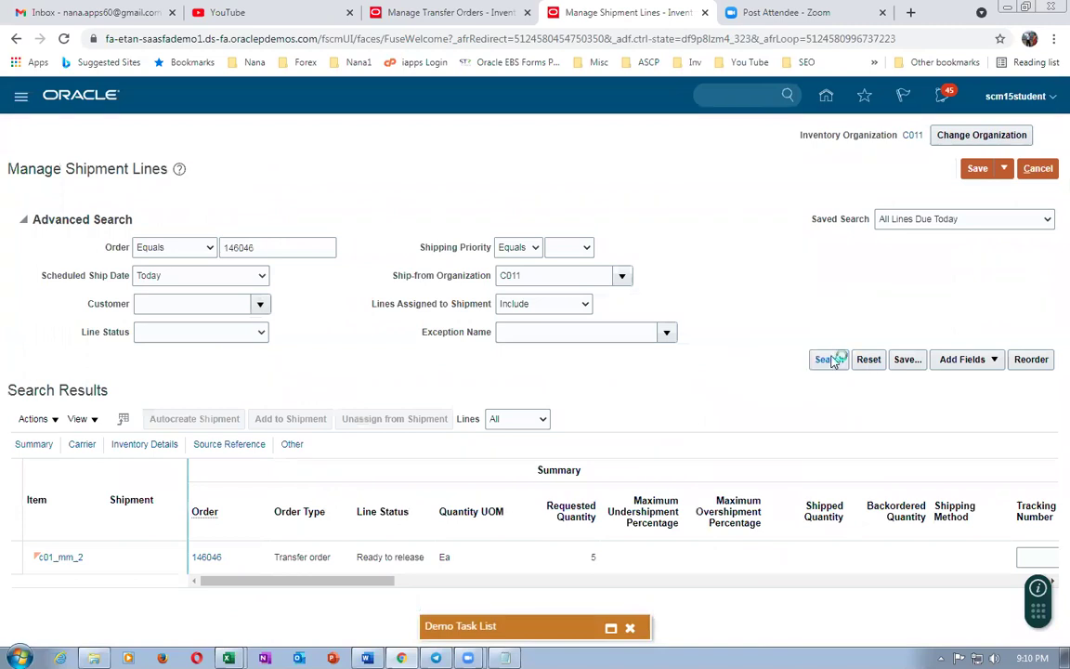
click(76, 557)
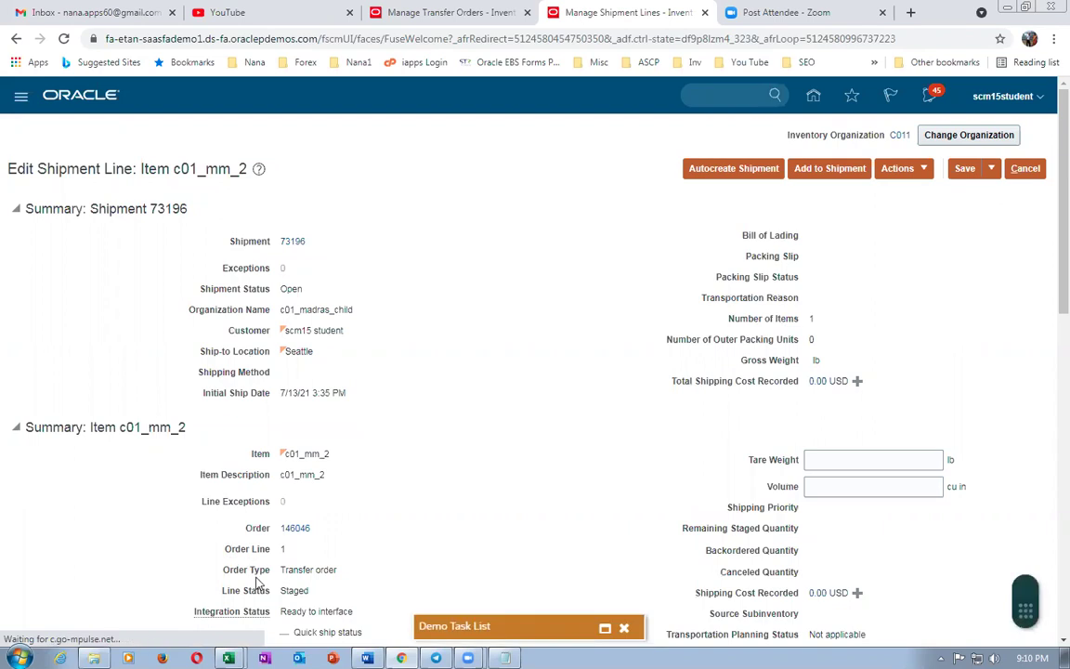
Step: Check the line status of item c01_mm_2, save and close the line, and open its shipment from the search results
drag(272, 591, 306, 591)
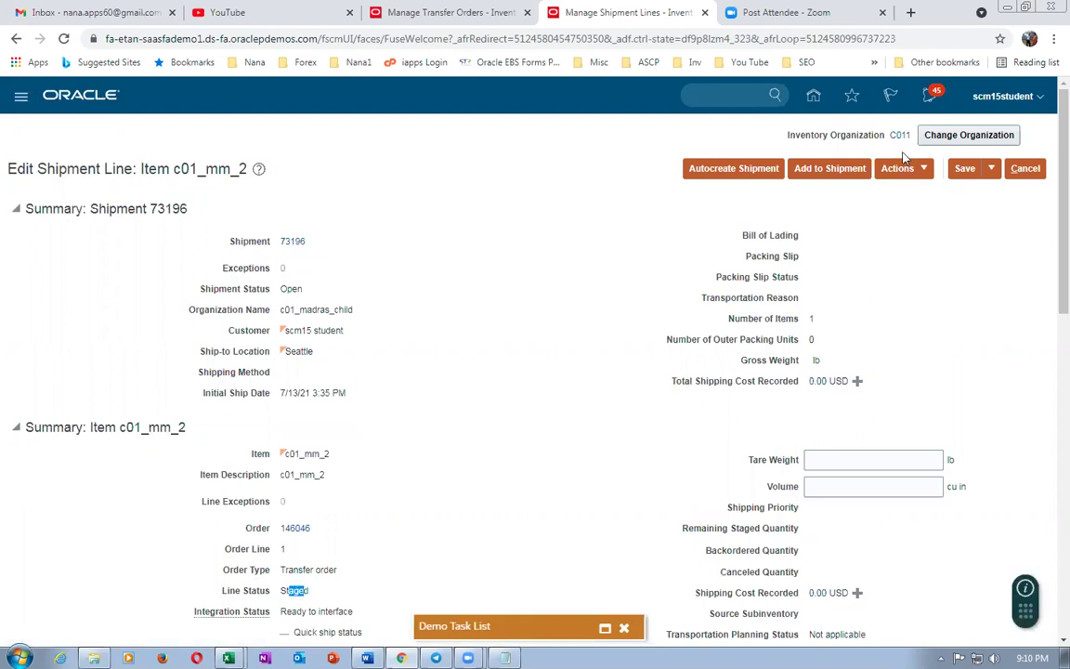
click(992, 168)
click(916, 192)
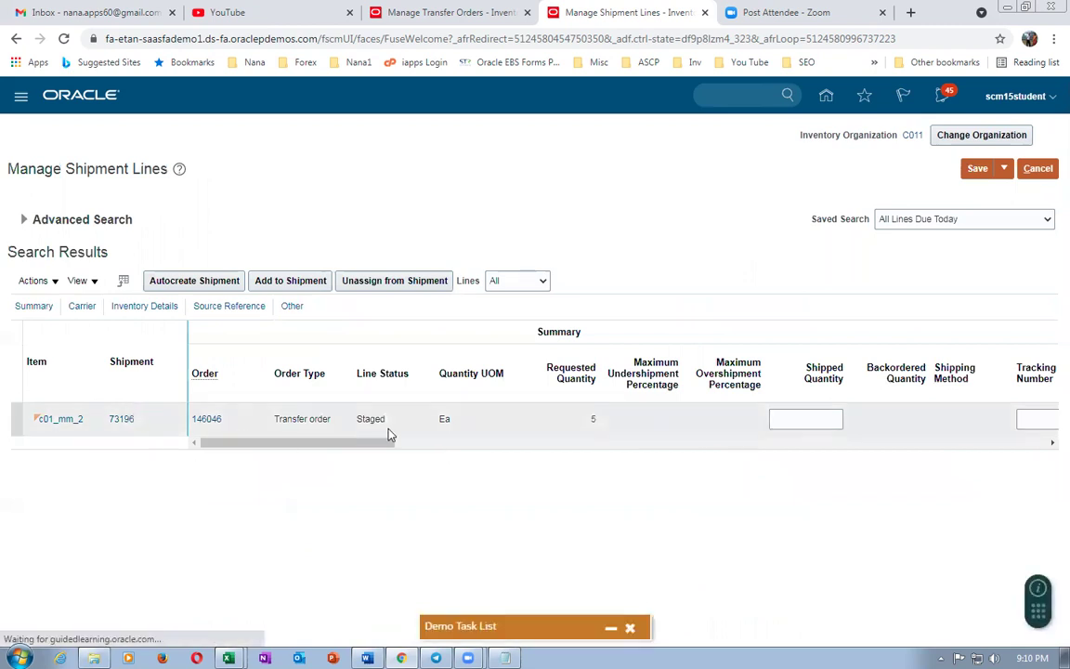
click(120, 420)
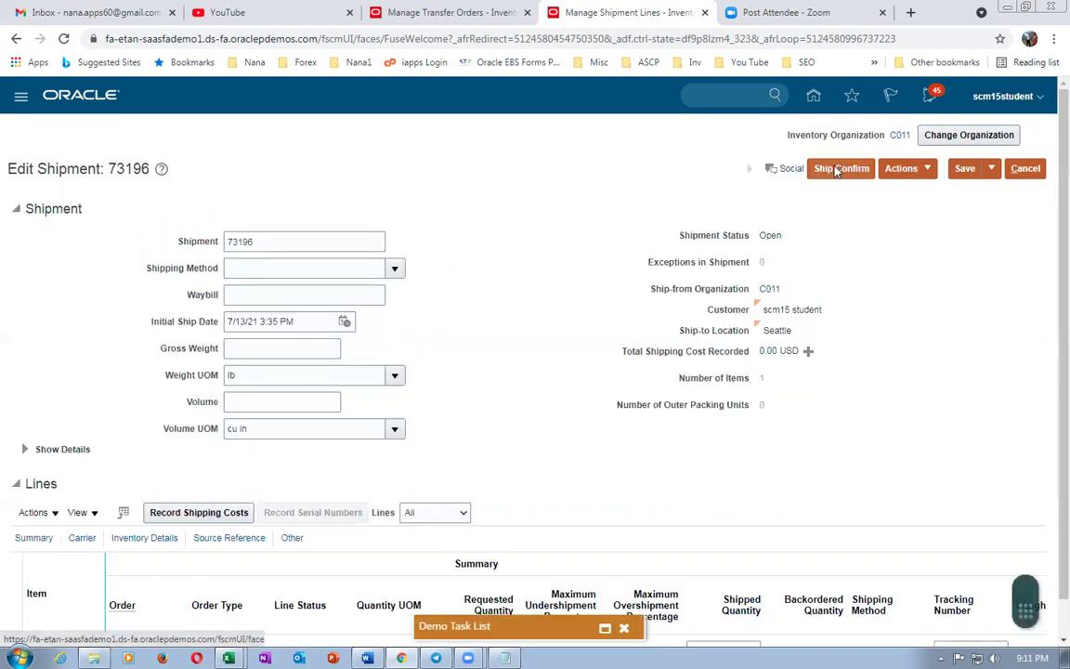
Step: Ship confirm the shipment, accepting the warnings about undefined weight and volume
click(836, 170)
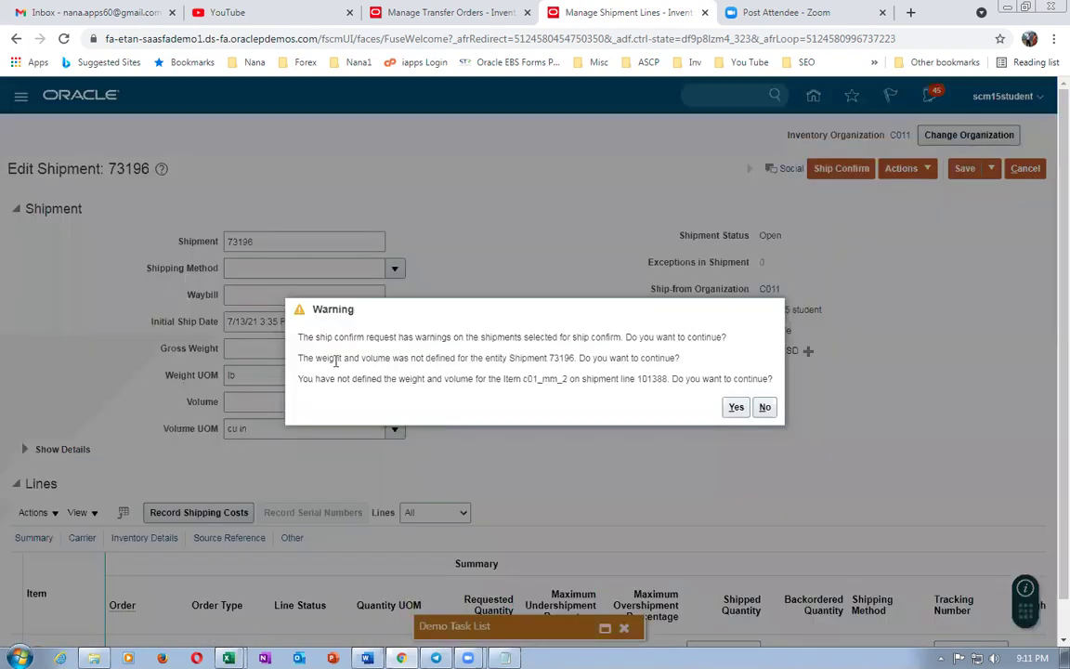
drag(336, 361, 414, 357)
drag(349, 379, 431, 379)
click(736, 407)
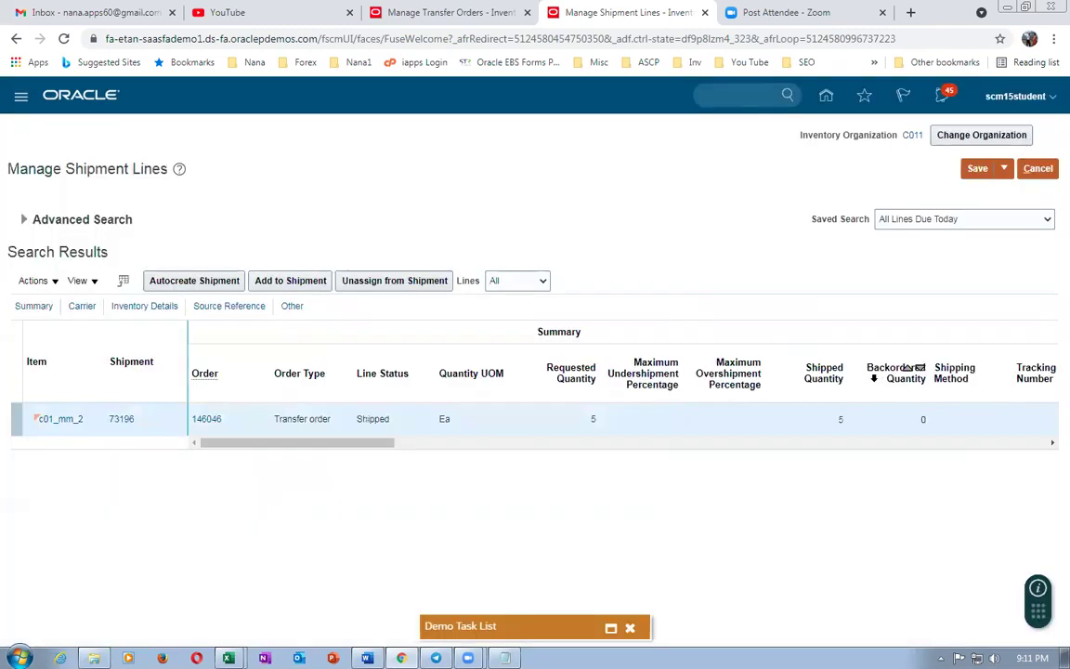
Step: Open Scheduled Processes in a separate browser tab and check the status of the Send Shipment Advice process
right_click(605, 12)
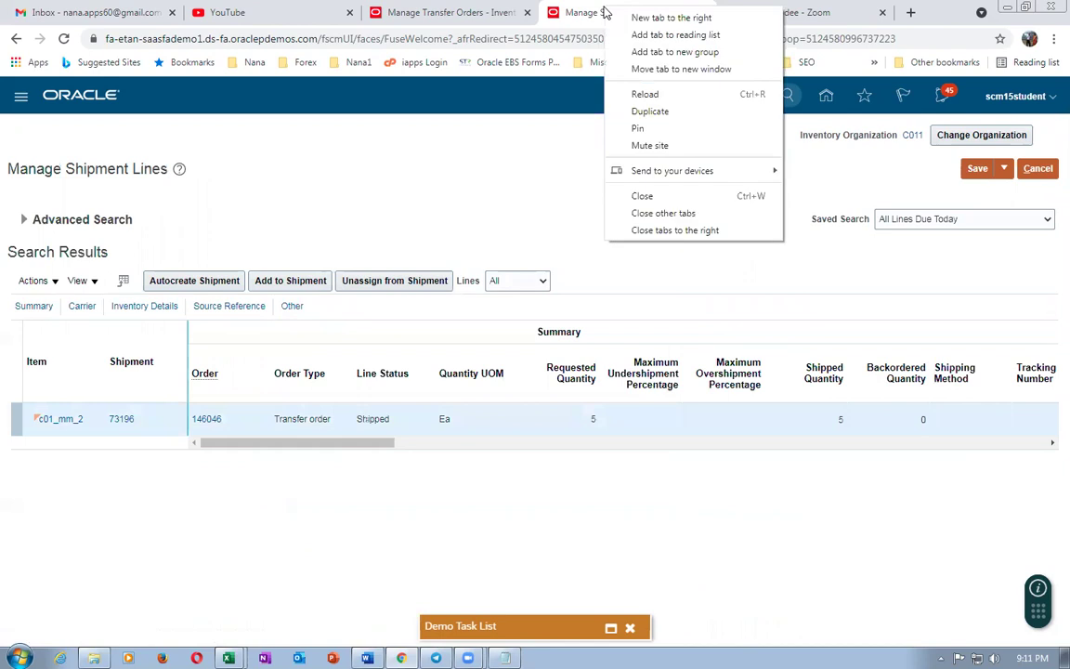
click(645, 94)
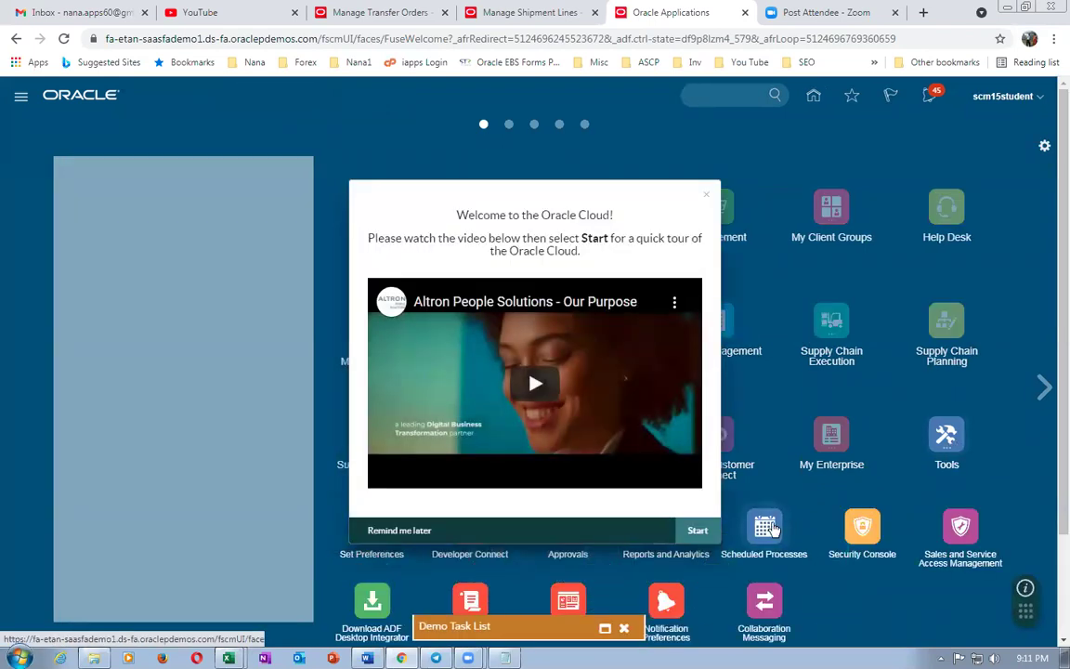
click(767, 528)
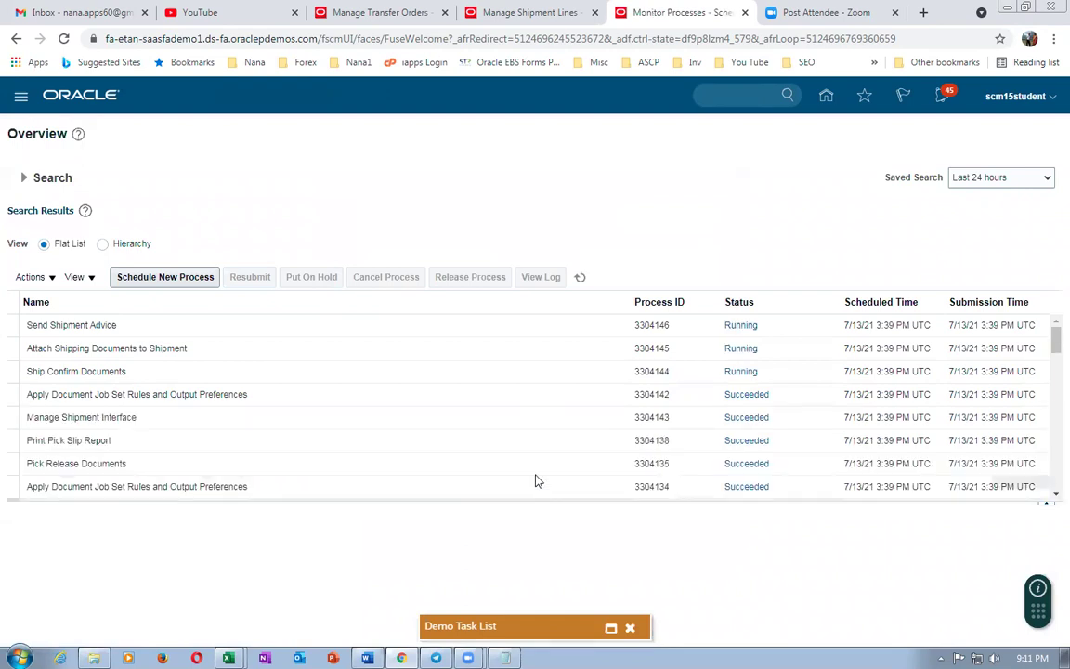
click(166, 327)
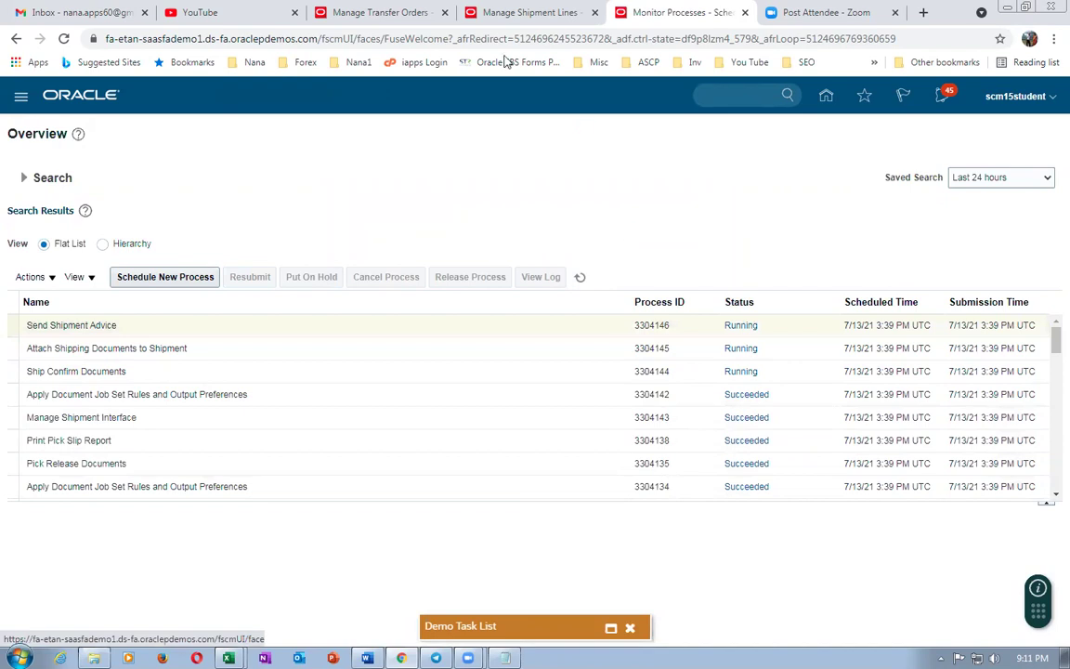
Step: Examine the transfer order's shipments and receipts and recheck the Send Shipment Advice process details
click(371, 15)
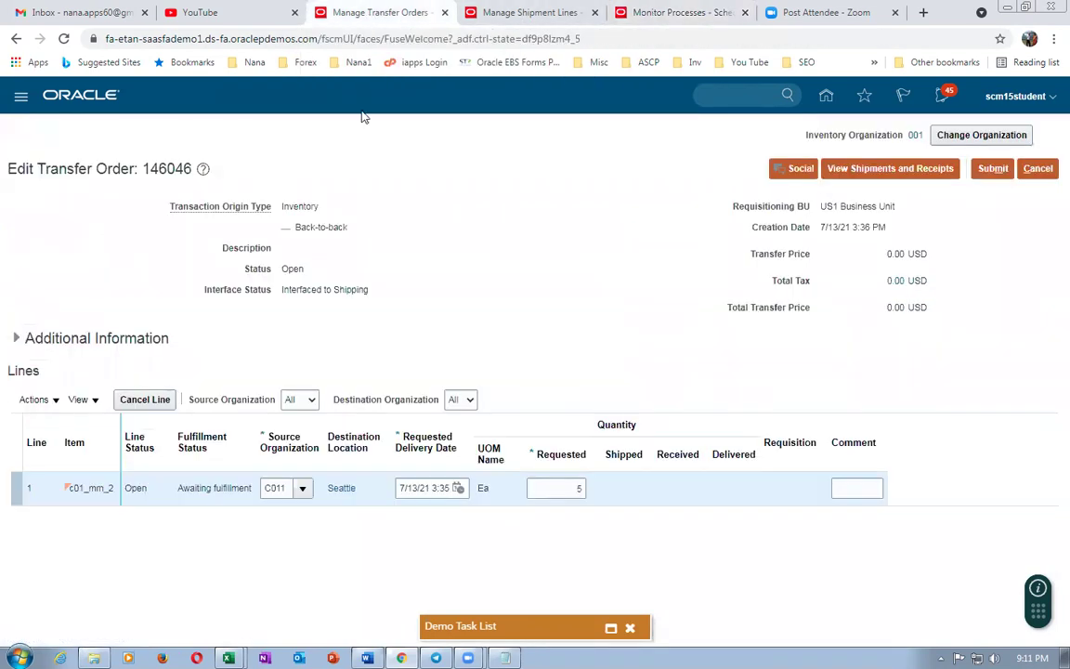
click(894, 168)
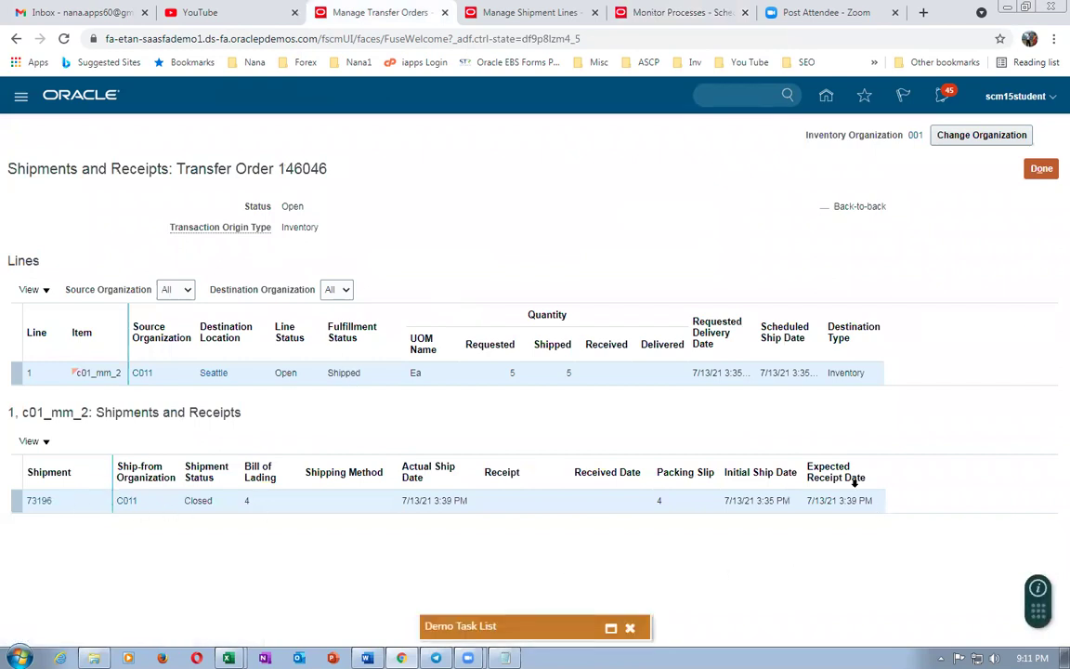
click(686, 16)
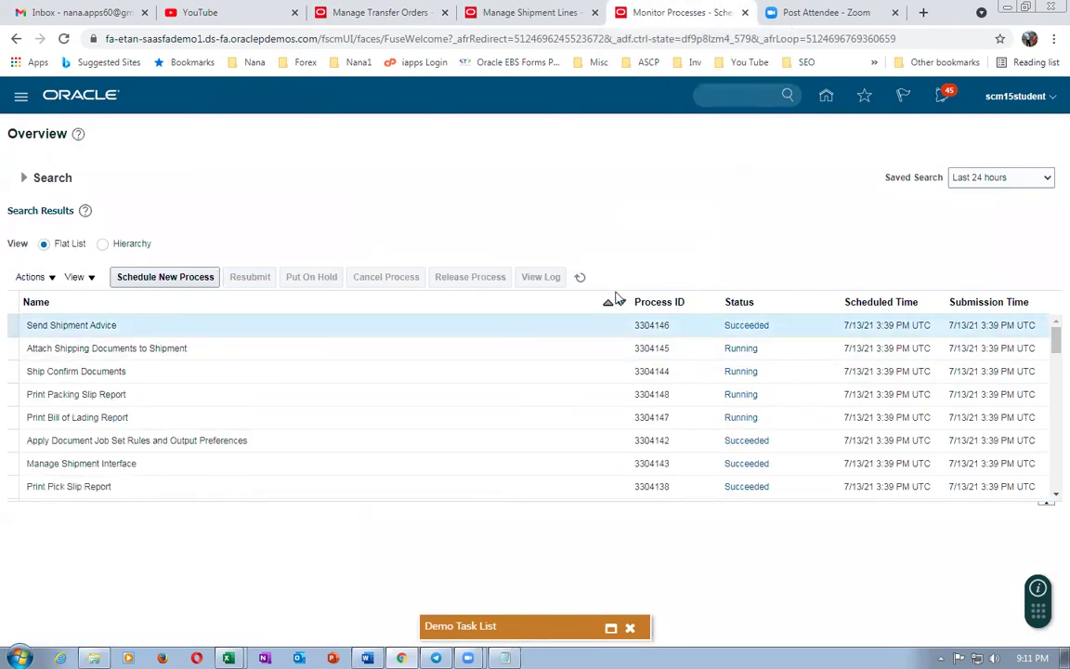
click(337, 326)
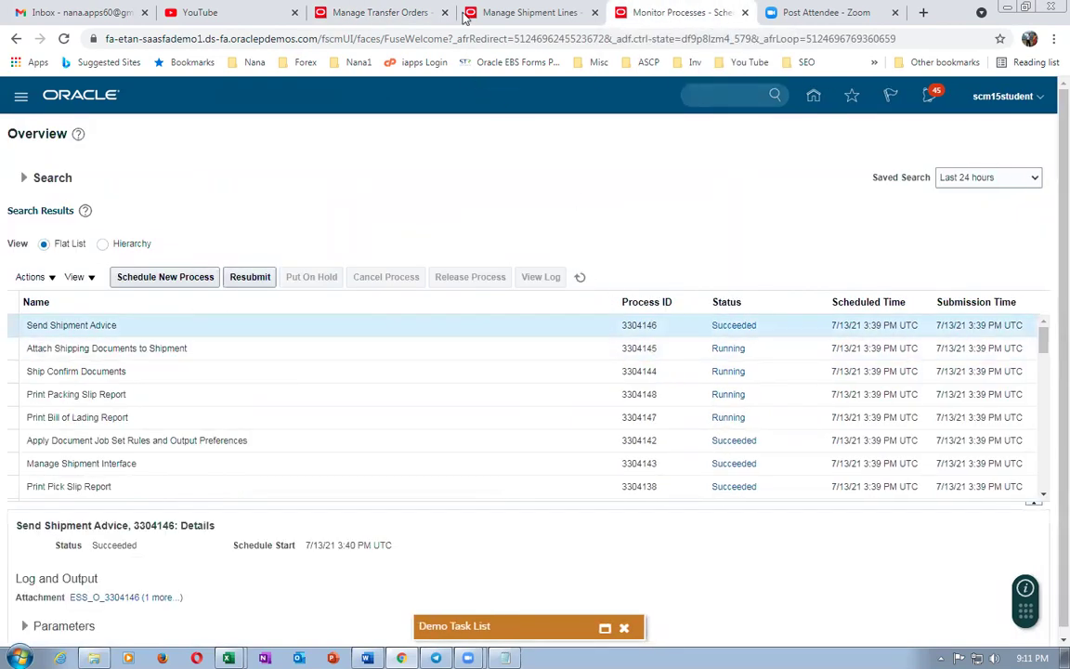
click(358, 17)
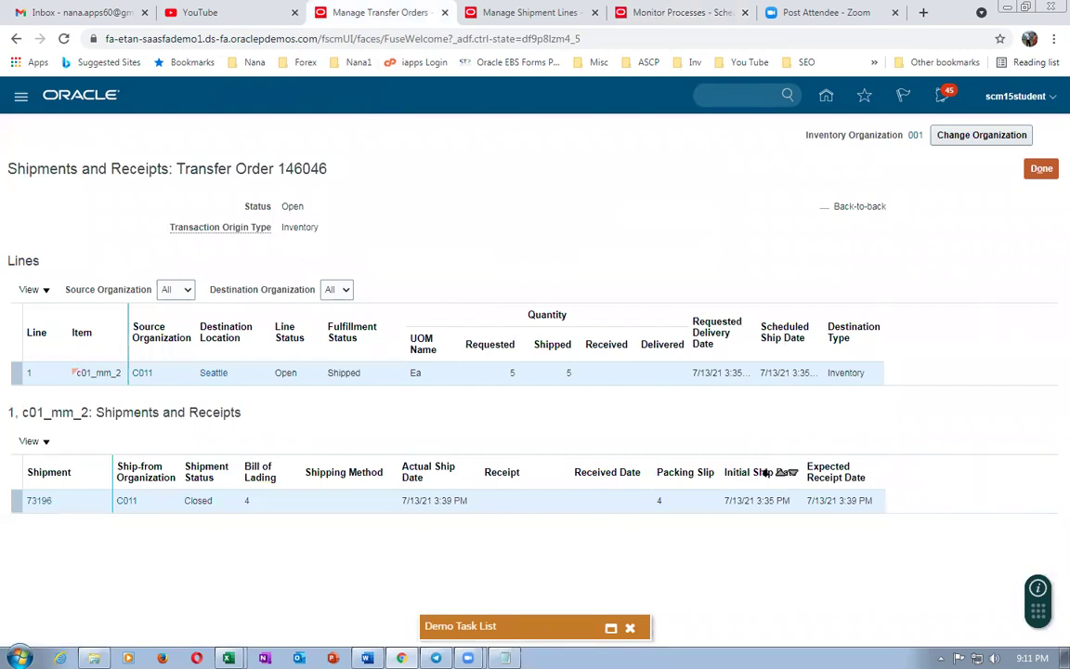
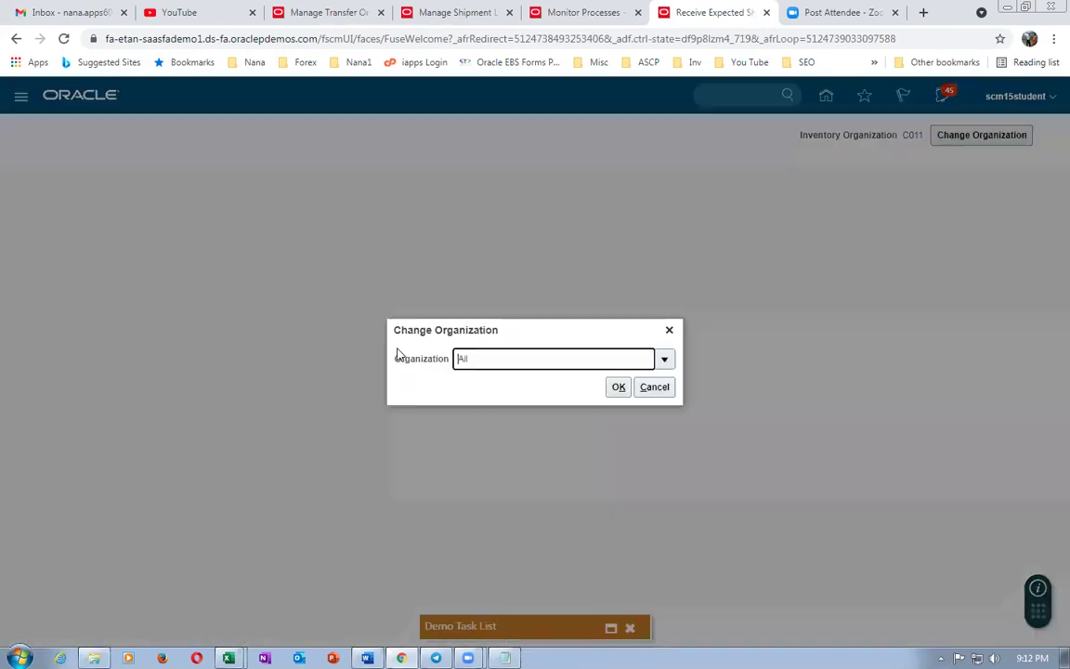
Step: Change the inventory organization to 001 and open Receive Expected Shipments
text(001)
key(Tab)
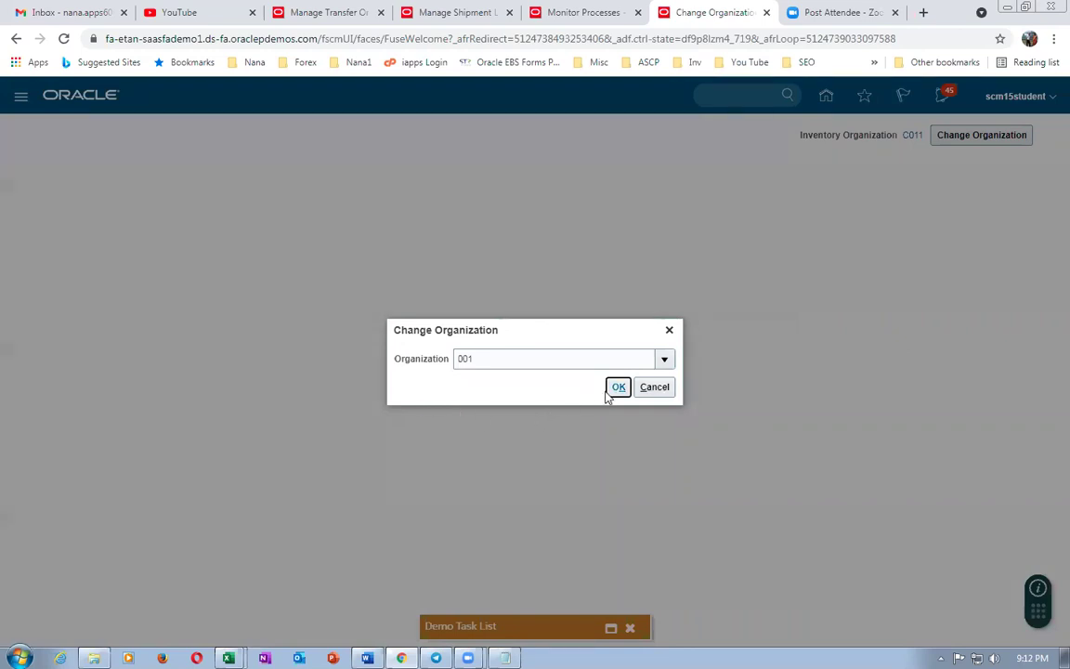
click(615, 389)
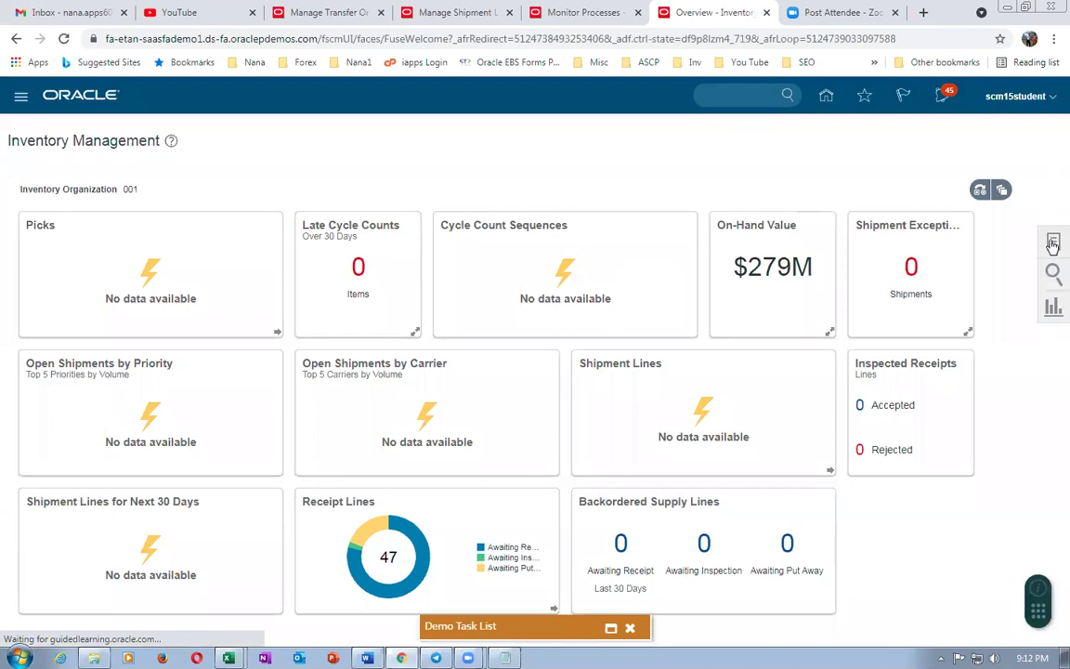
click(1053, 244)
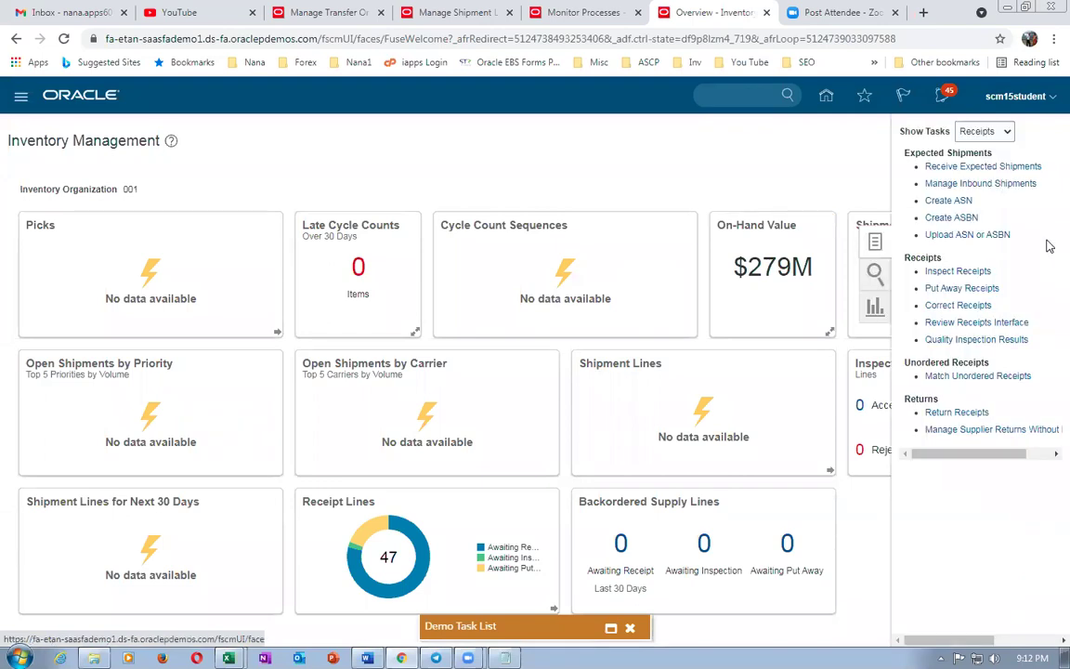
click(985, 165)
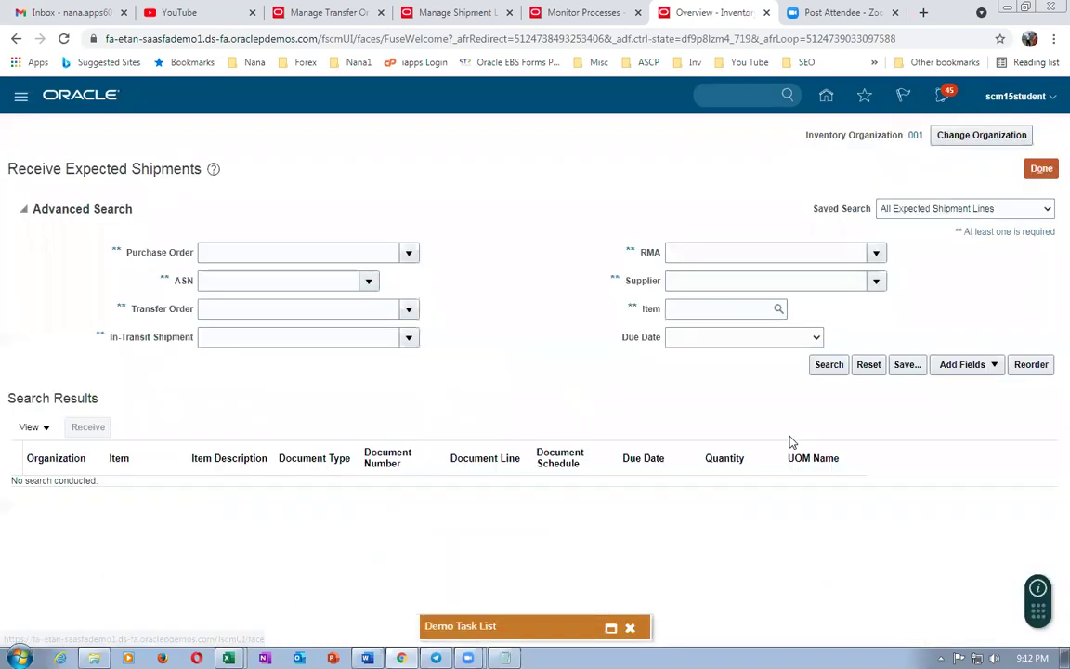
Step: Look up the transfer order number in Notepad and search the expected shipments for it
click(505, 658)
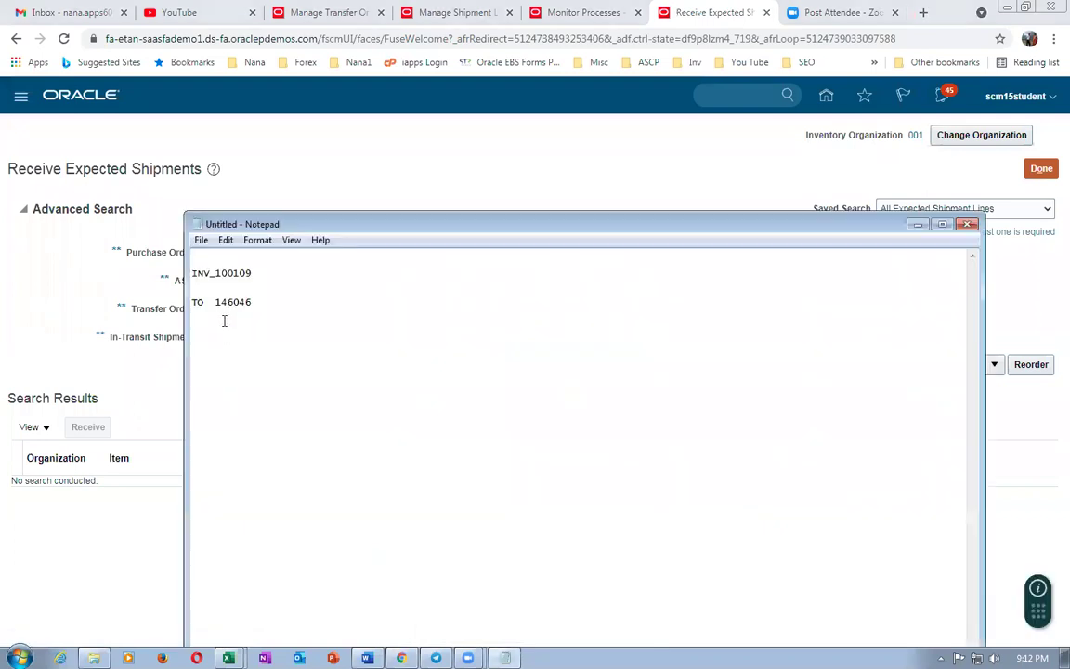
key(alt+Tab)
click(224, 310)
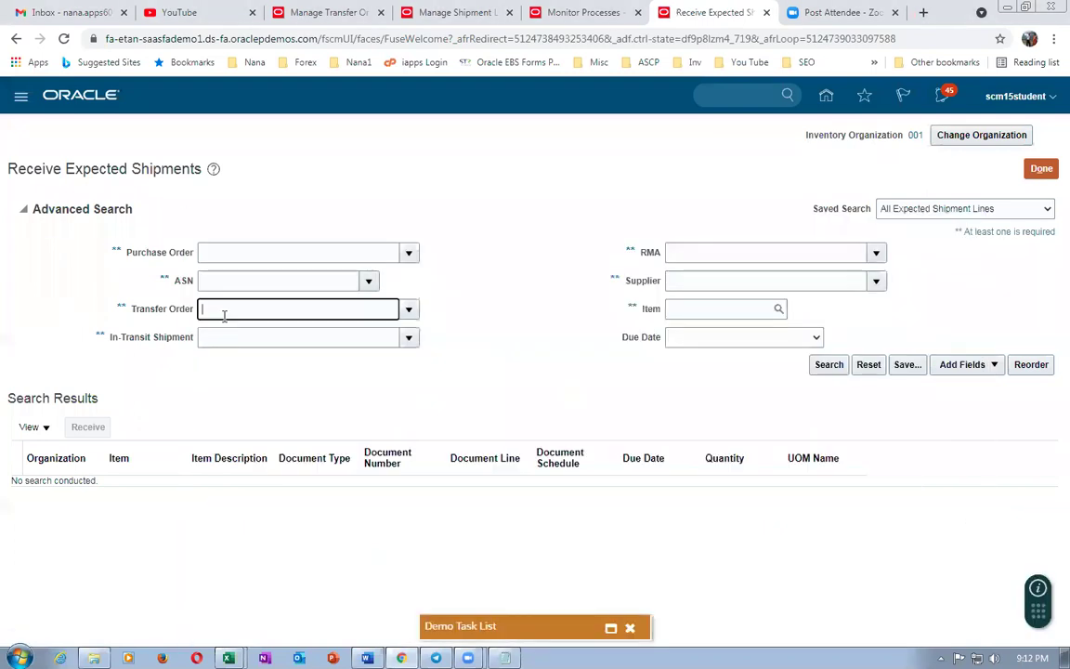
text(14)
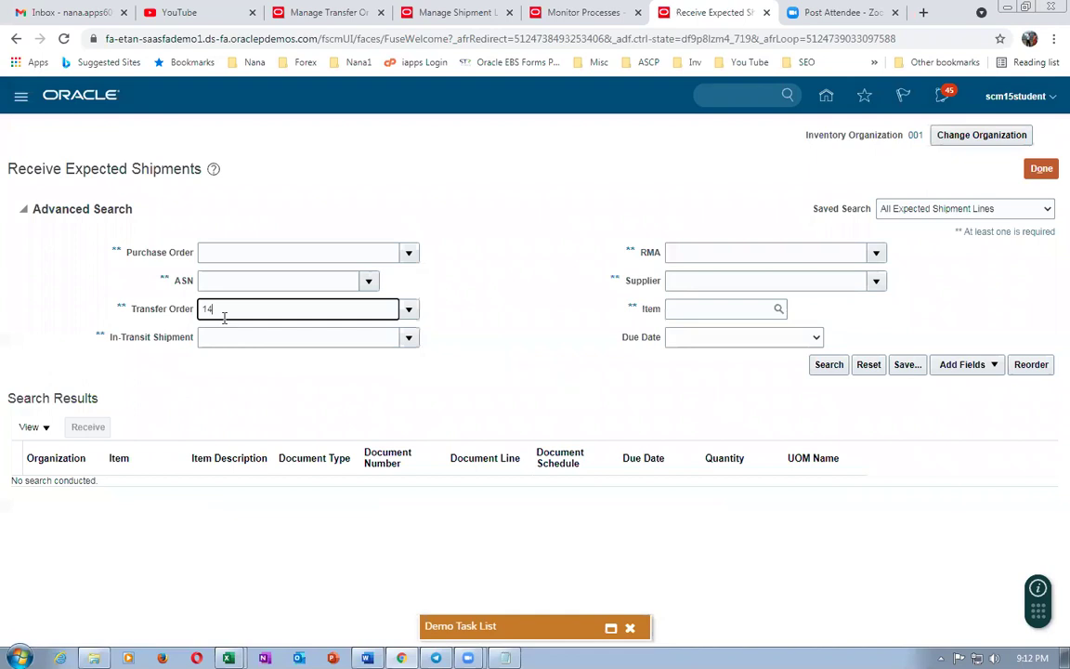
text(6)
key(Tab)
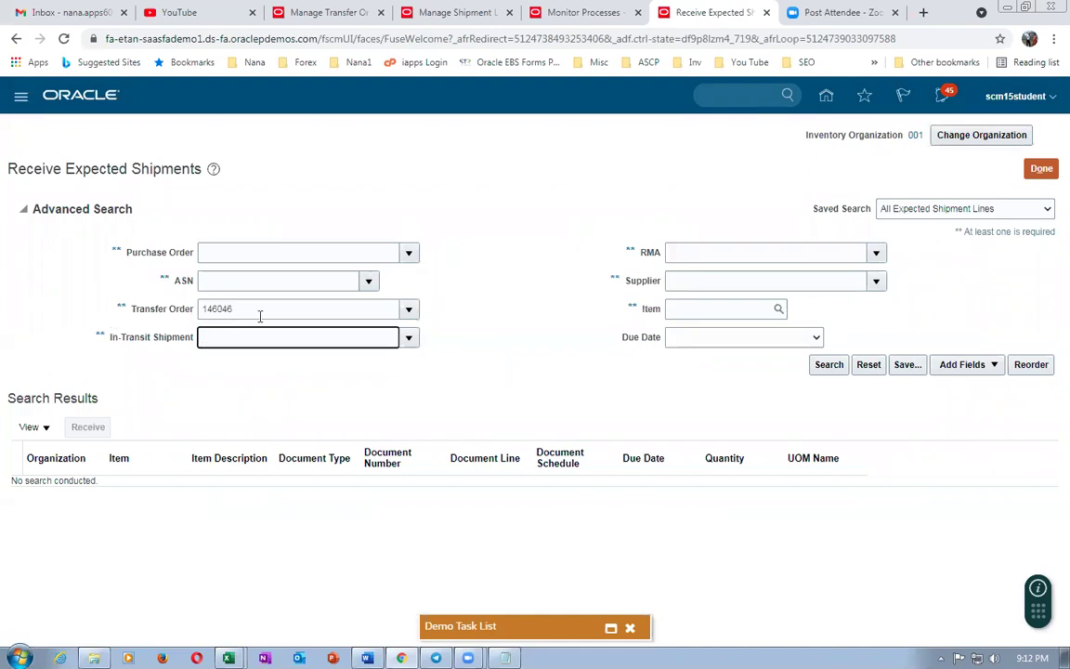
click(827, 364)
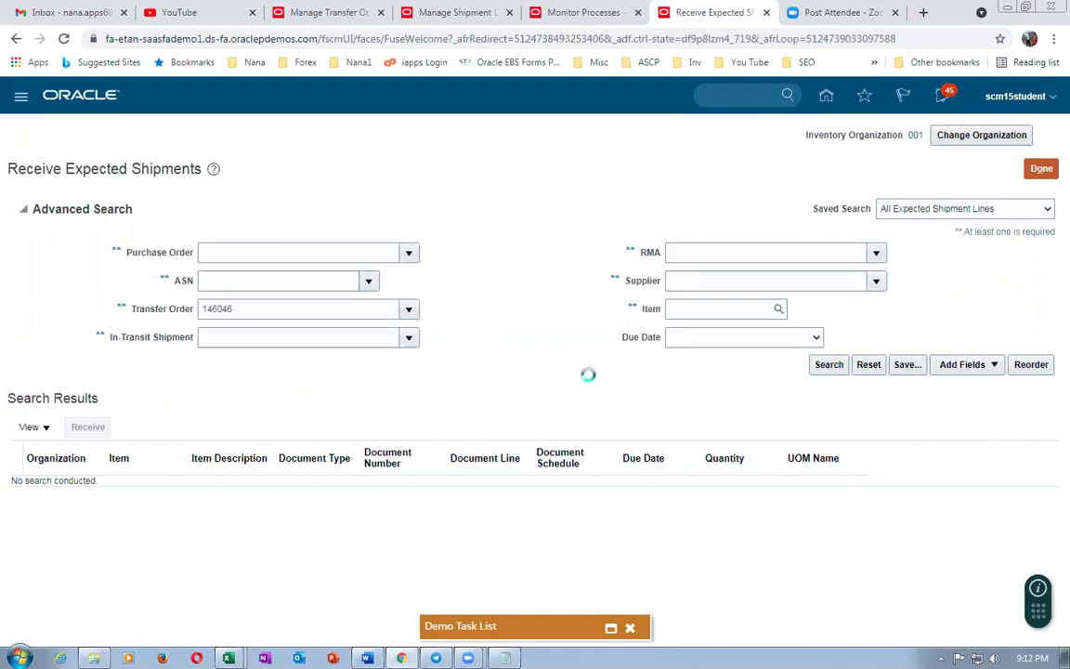
Step: Start receiving the expected c01_mm_2 line and fill in its receipt quantity with Show Receipt Quantity
click(10, 332)
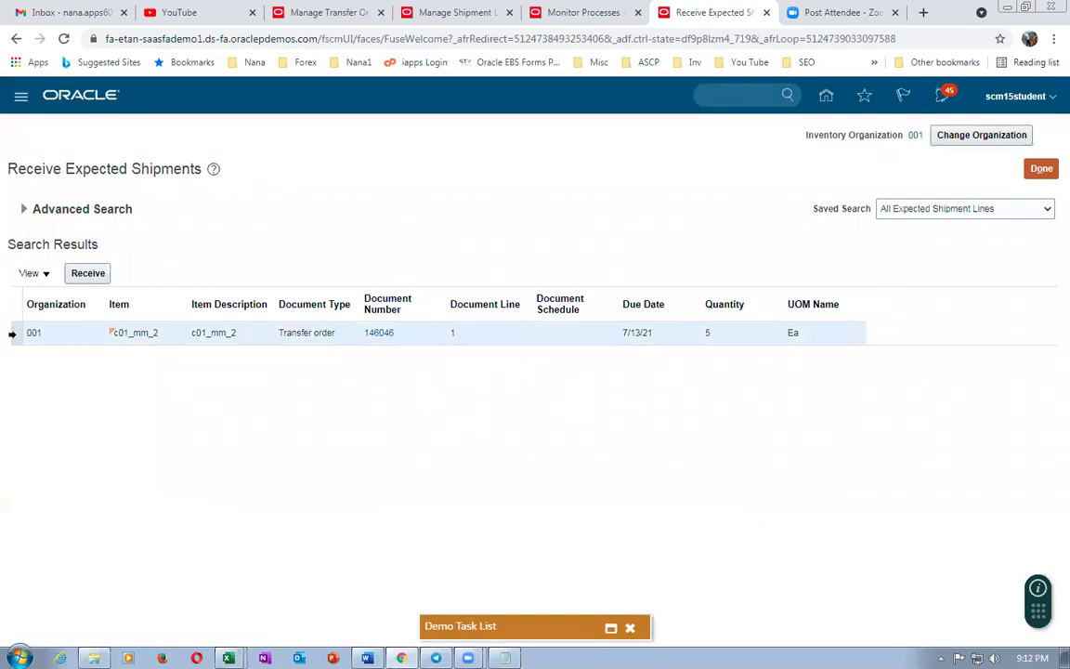
click(86, 275)
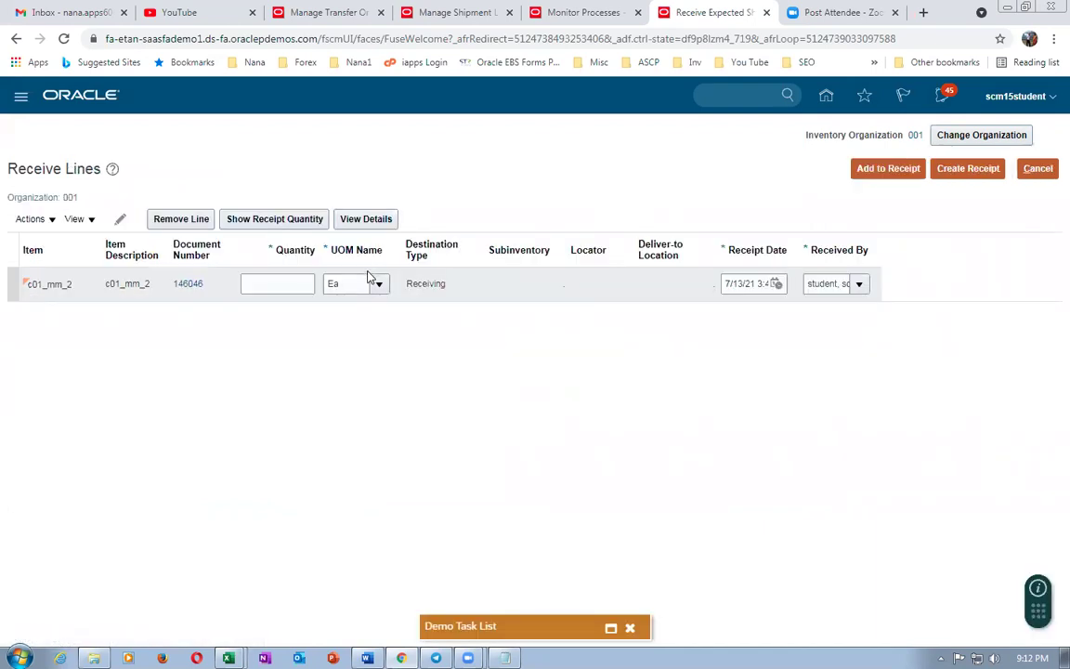
click(284, 223)
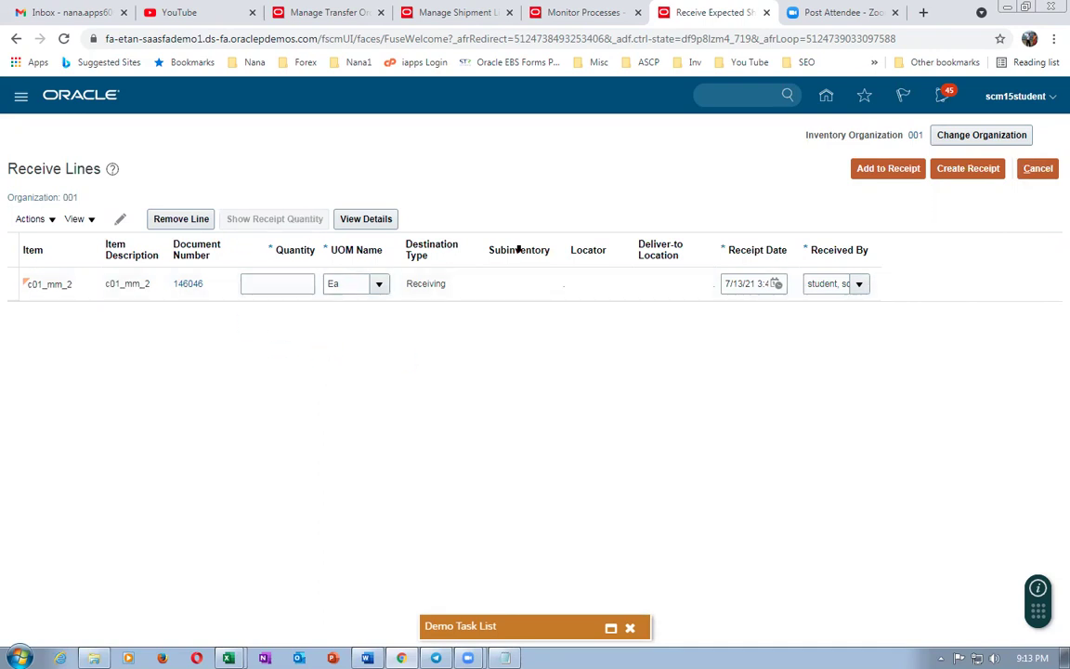
Step: Review the c01_mm_2 shipment line and the transfer order's shipments and receipts, and return to the receive lines
click(467, 15)
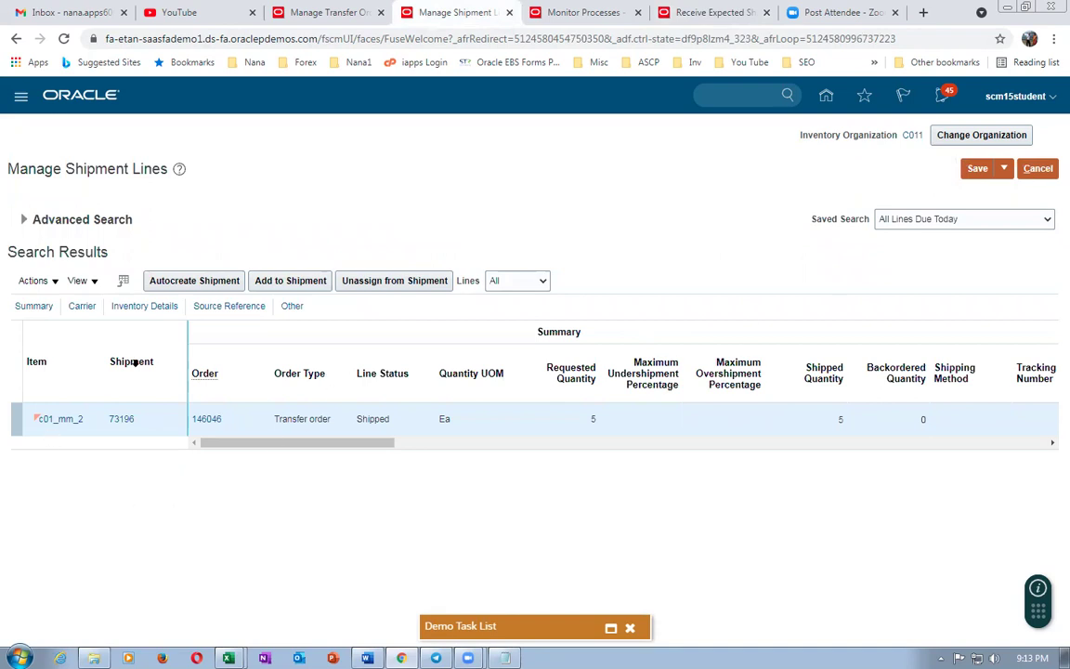
click(288, 14)
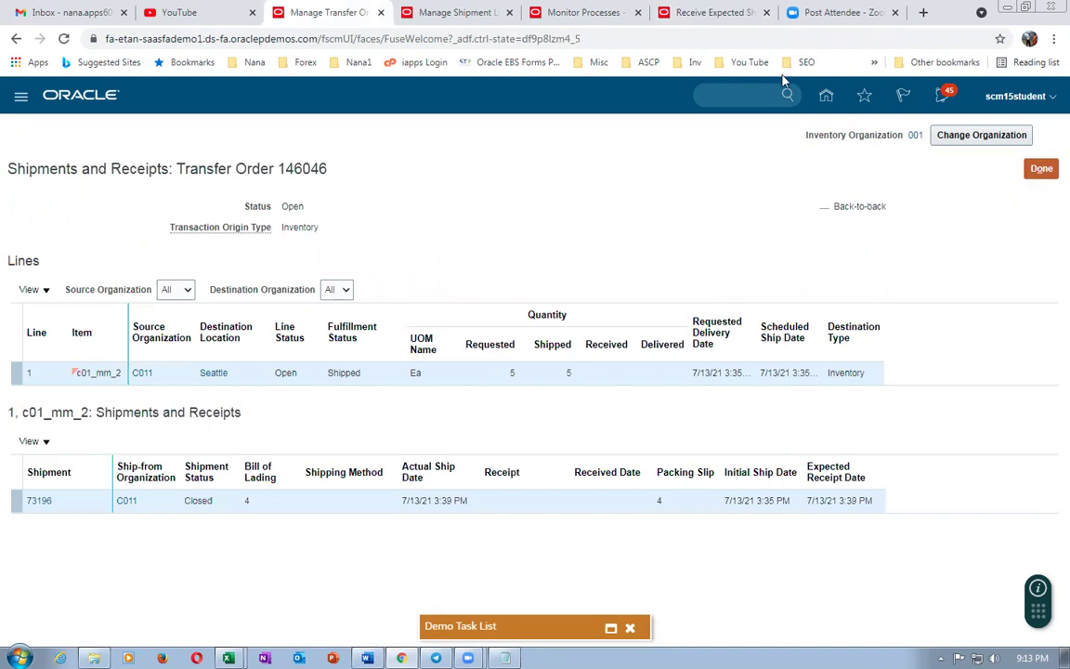
click(713, 13)
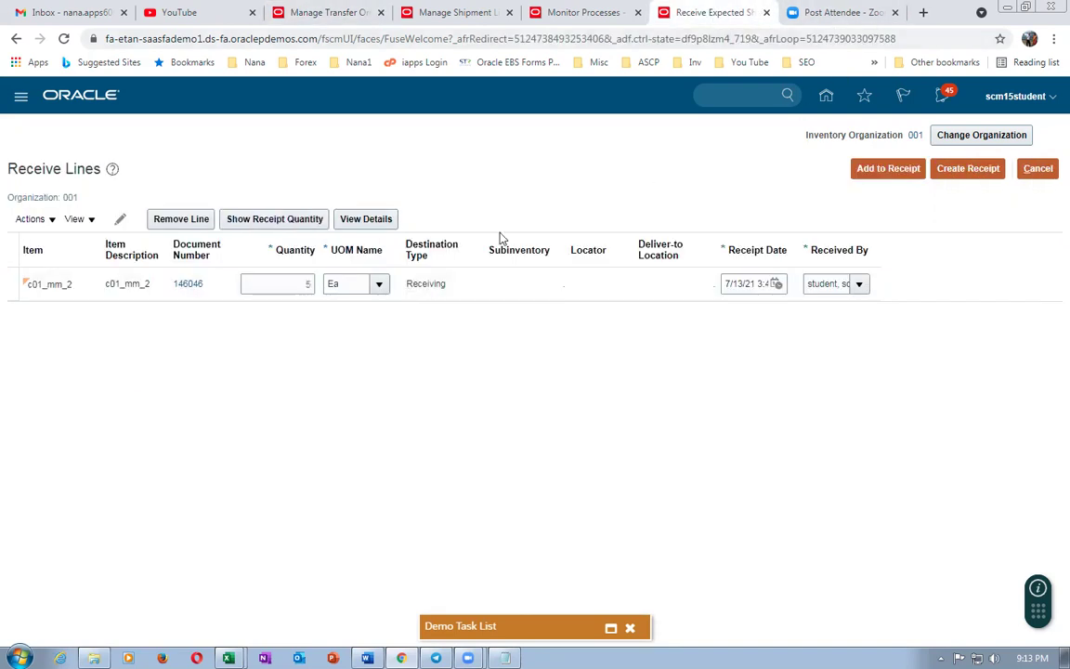
Step: Create and submit the receipt for 5 Ea of c01_mm_2 and dismiss the confirmation
click(979, 168)
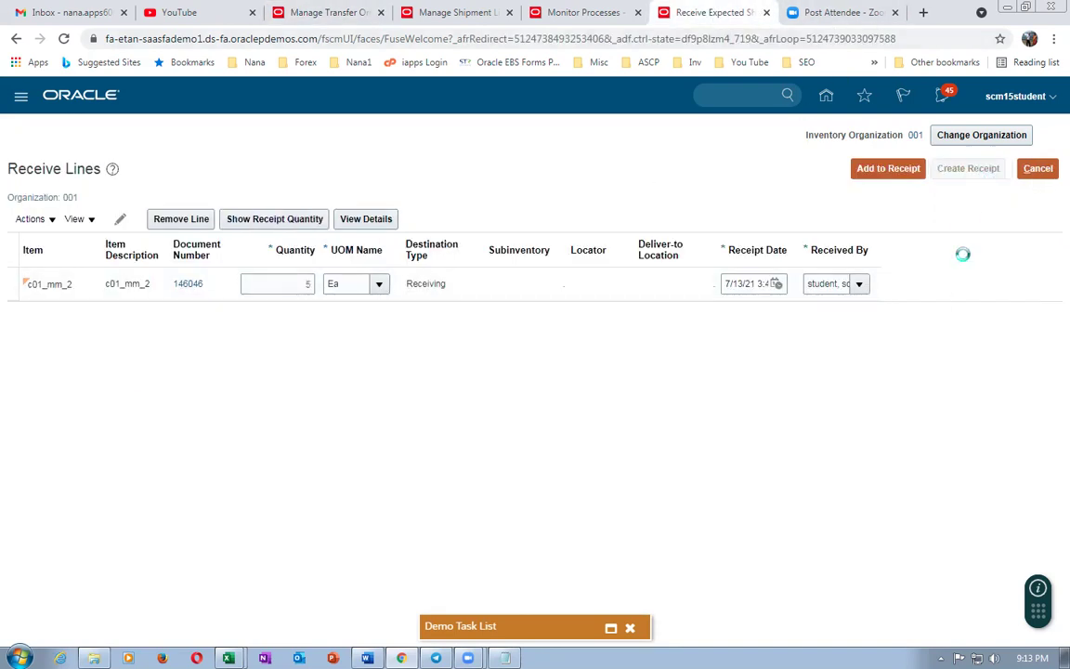
click(996, 170)
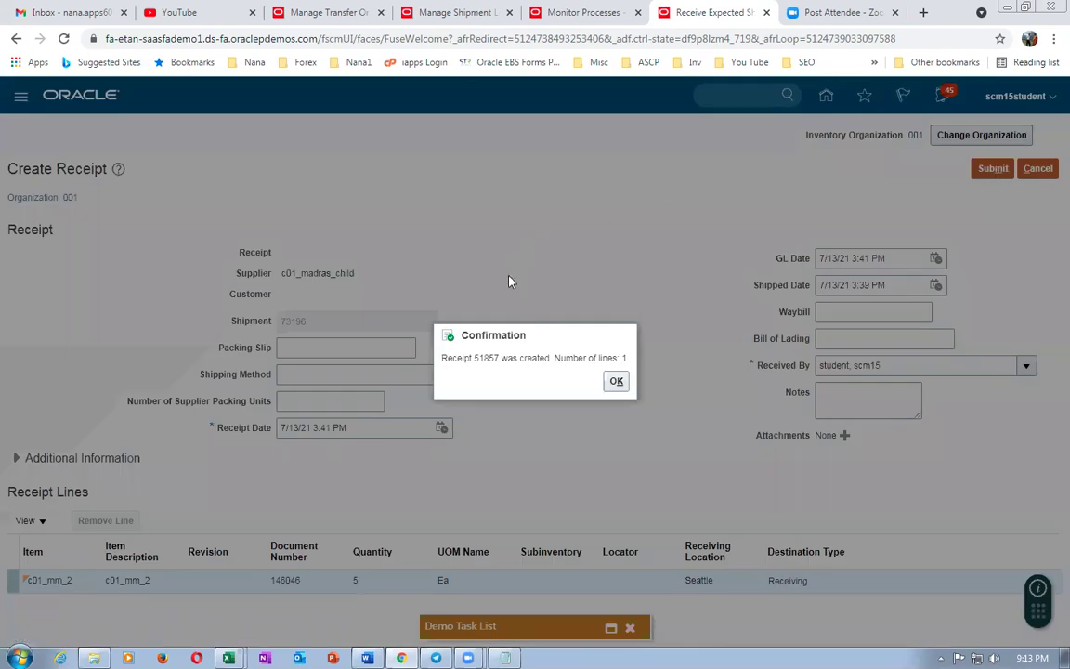
click(617, 382)
Step: Close and reopen the transfer order's shipments and receipts to check the receipt recorded for c01_mm_2
click(336, 14)
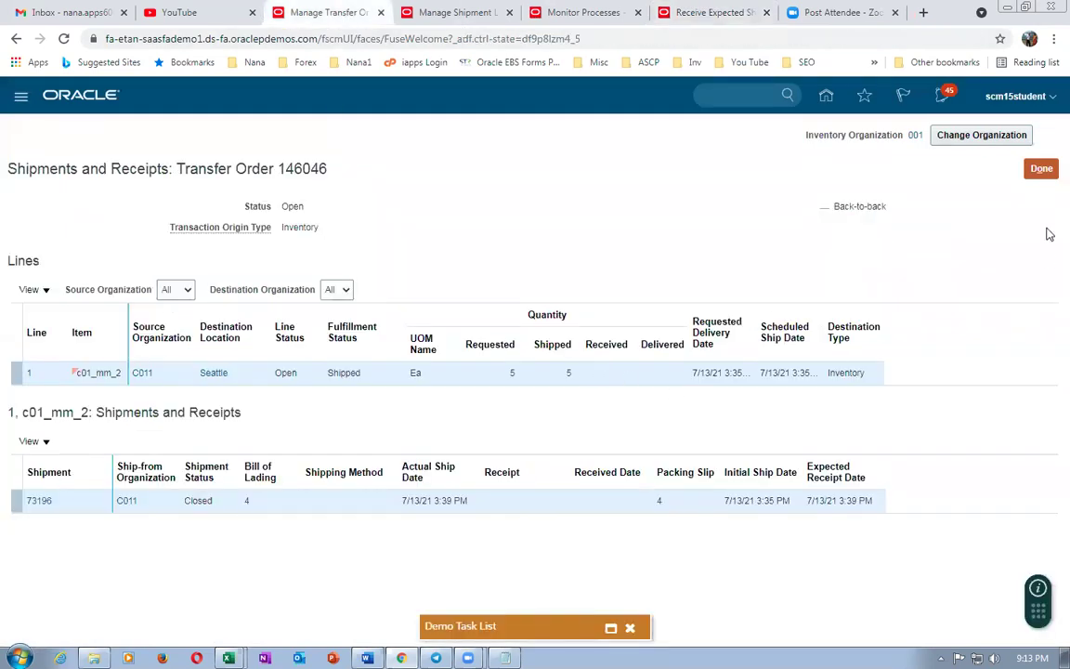
click(1036, 170)
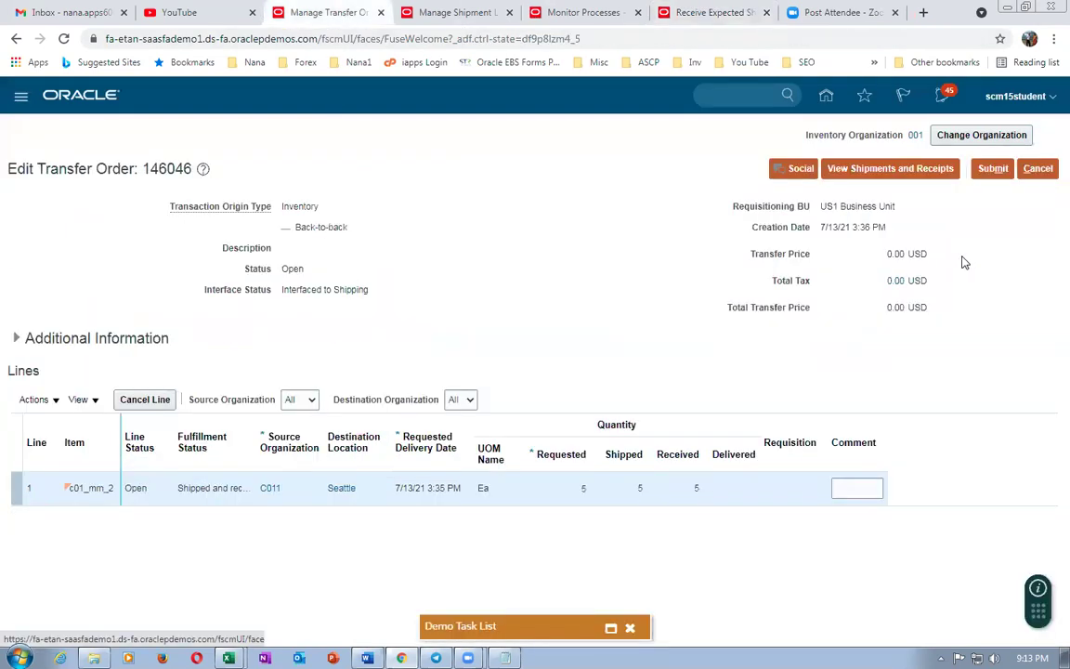
click(873, 170)
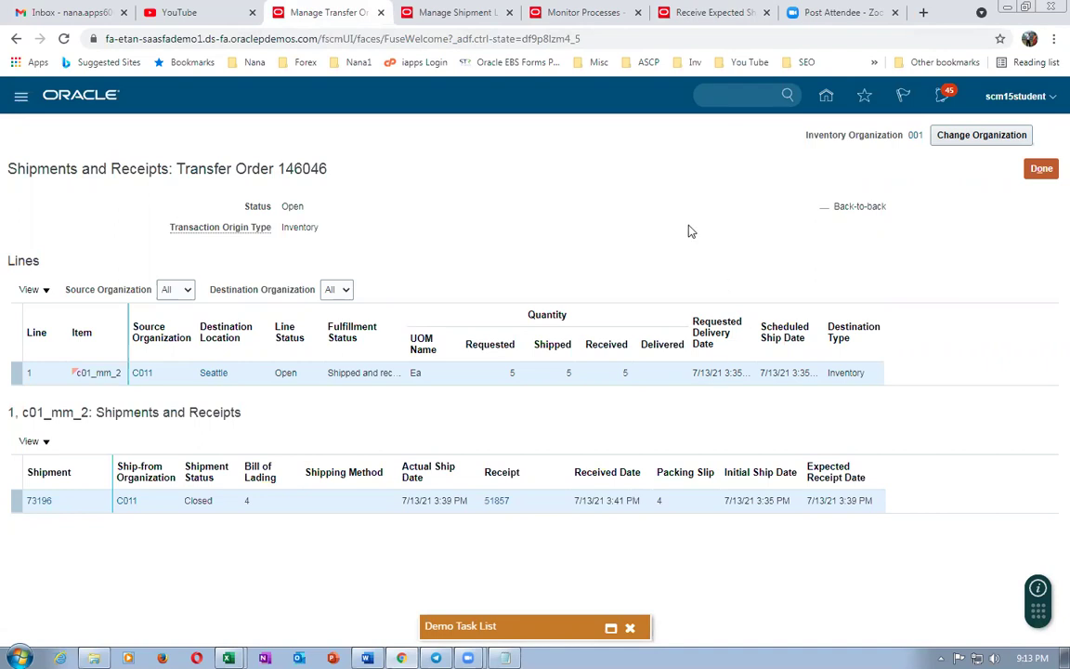
Step: Leave the expected shipments, open Put Away Receipts, and search for the transfer order's lines awaiting put away
click(697, 13)
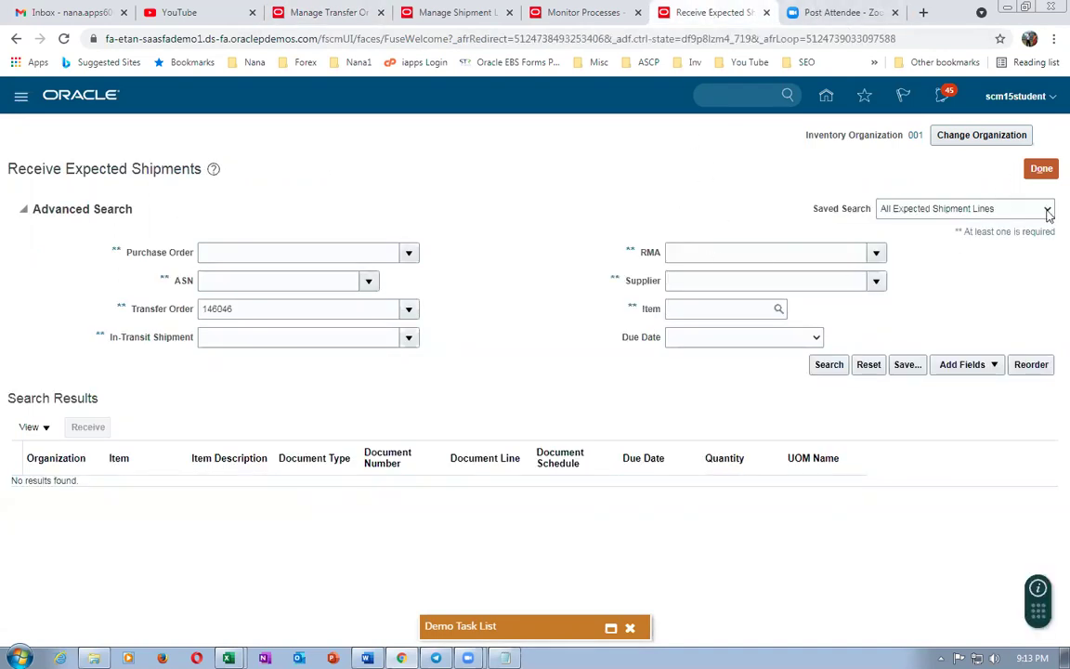
click(1041, 171)
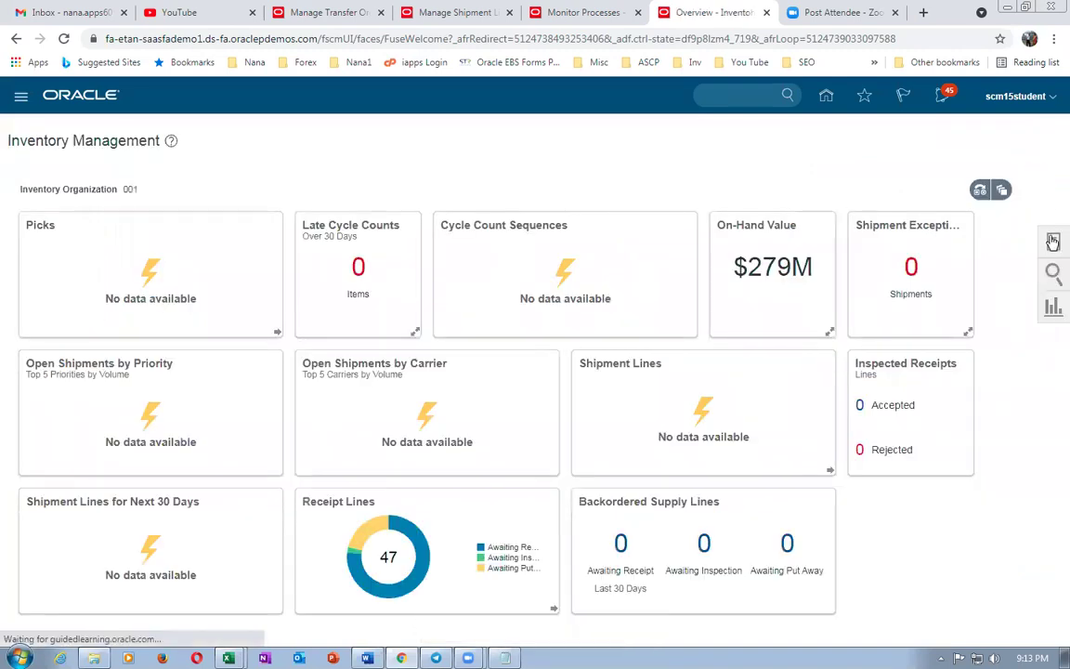
click(1053, 242)
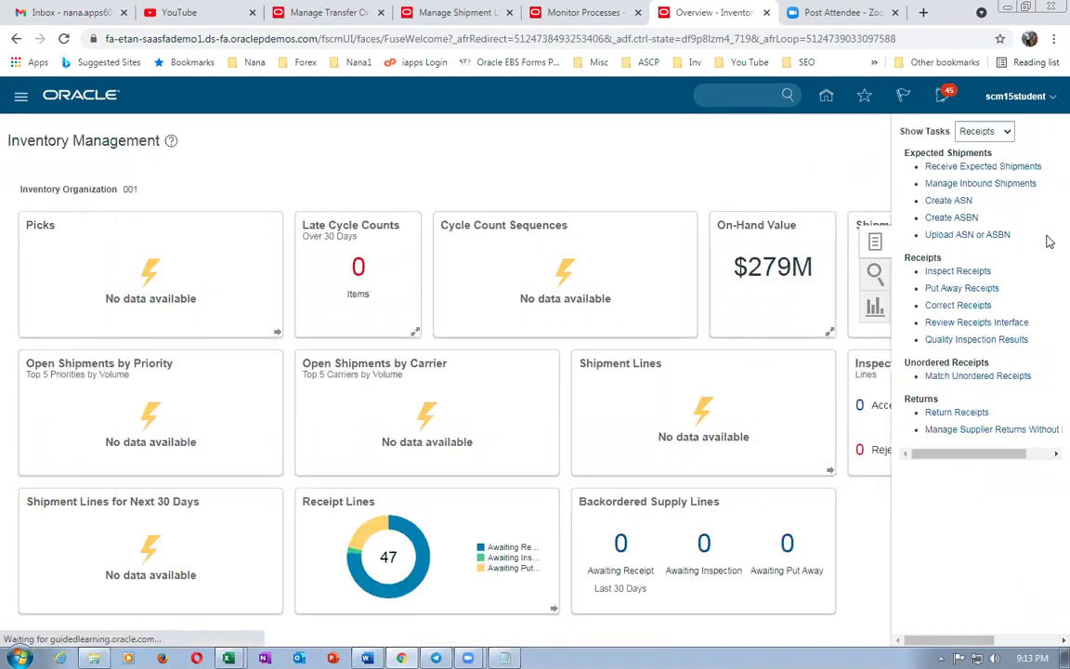
click(988, 290)
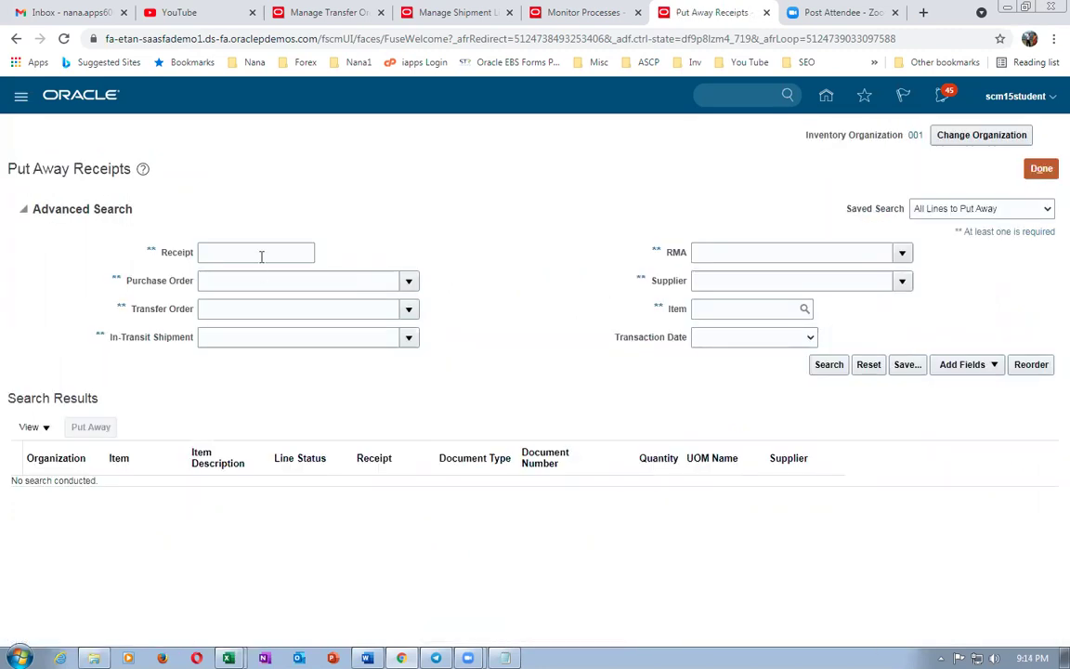
click(272, 310)
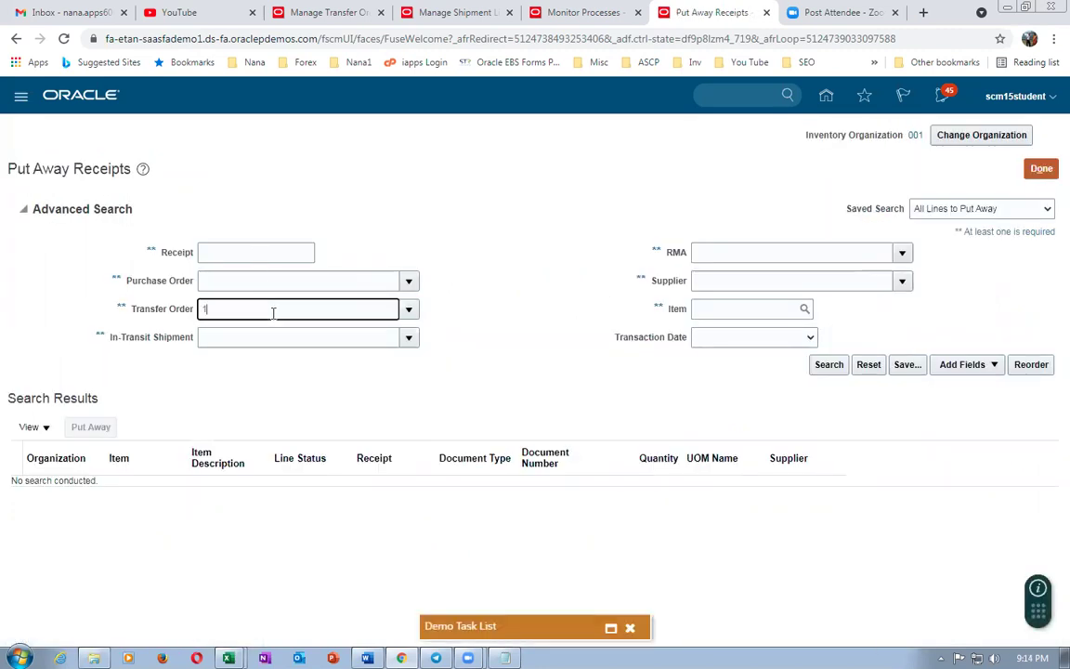
key(Tab)
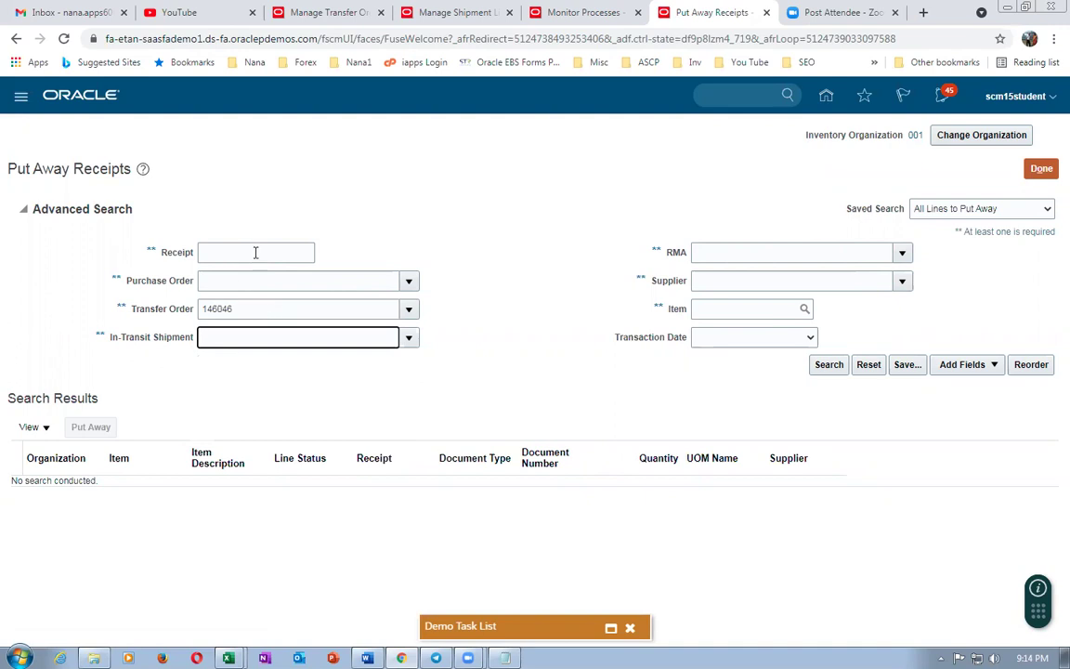
click(830, 365)
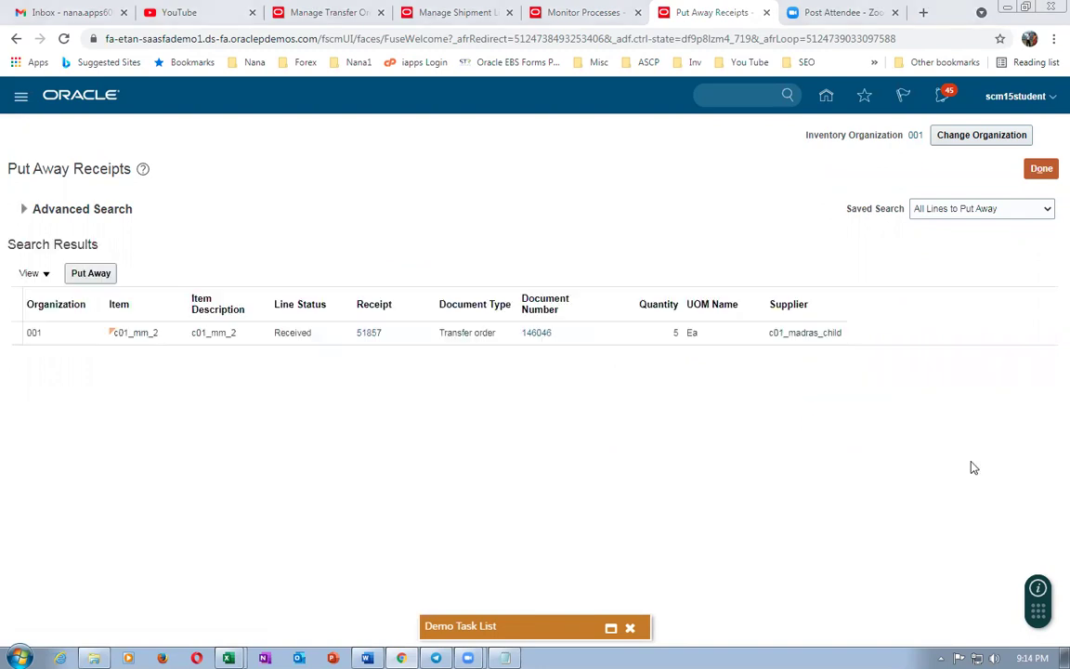
Step: Put away 5 Ea of c01_mm_2 into the Stores subinventory at Seattle and dismiss the confirmation
click(521, 333)
click(91, 273)
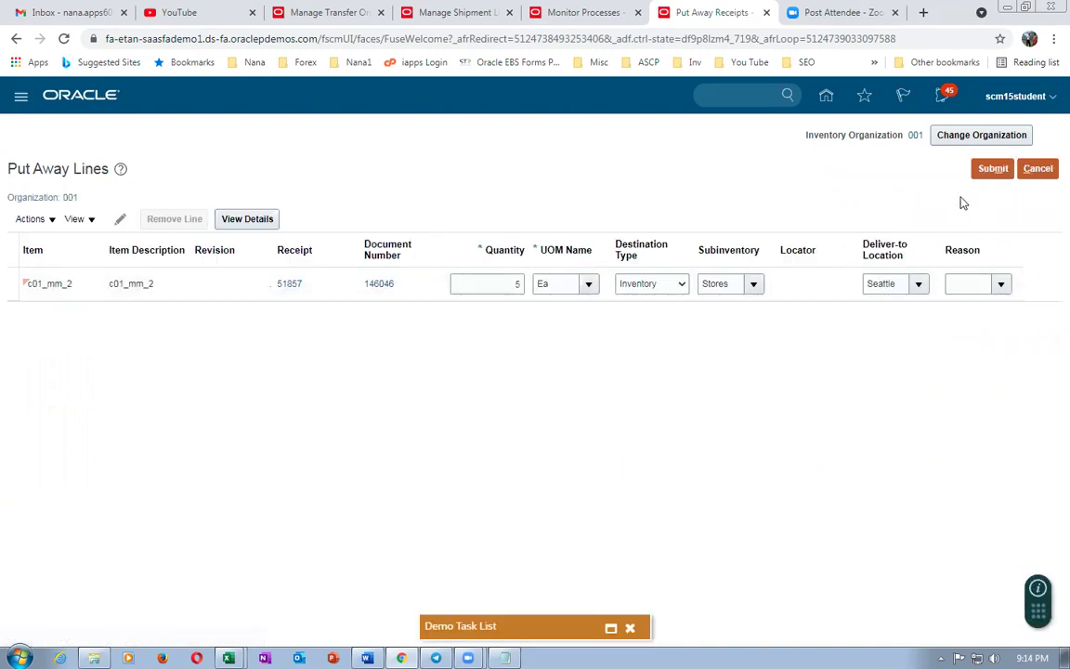
click(992, 168)
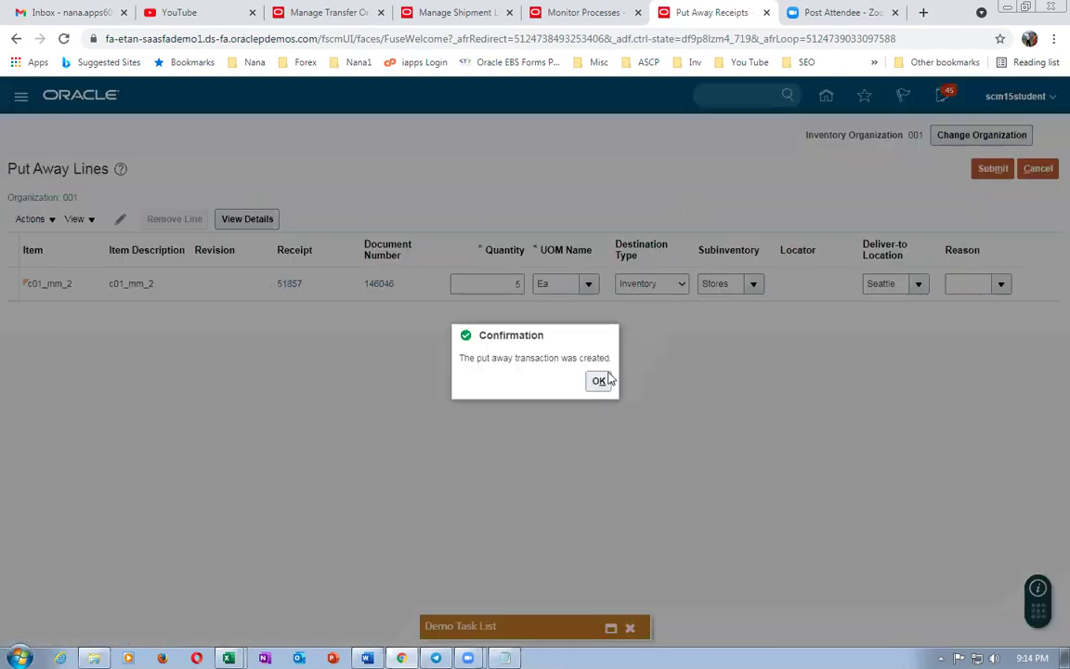
click(599, 381)
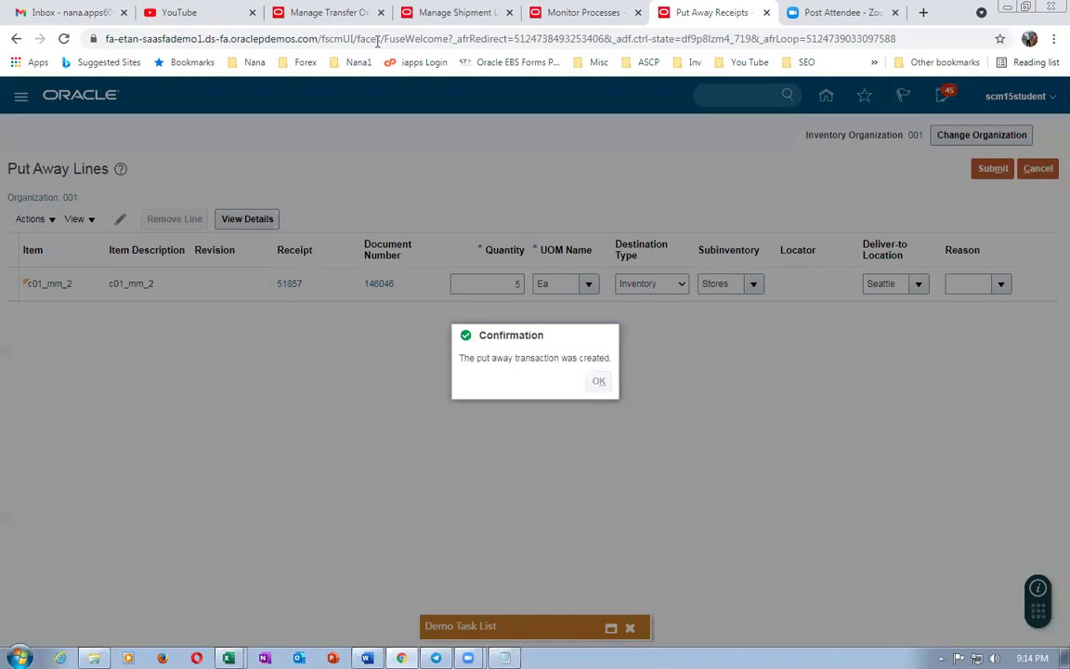
Step: Close and reopen the transfer order's shipments and receipts to check the c01_mm_2 delivered quantity and line status
click(316, 17)
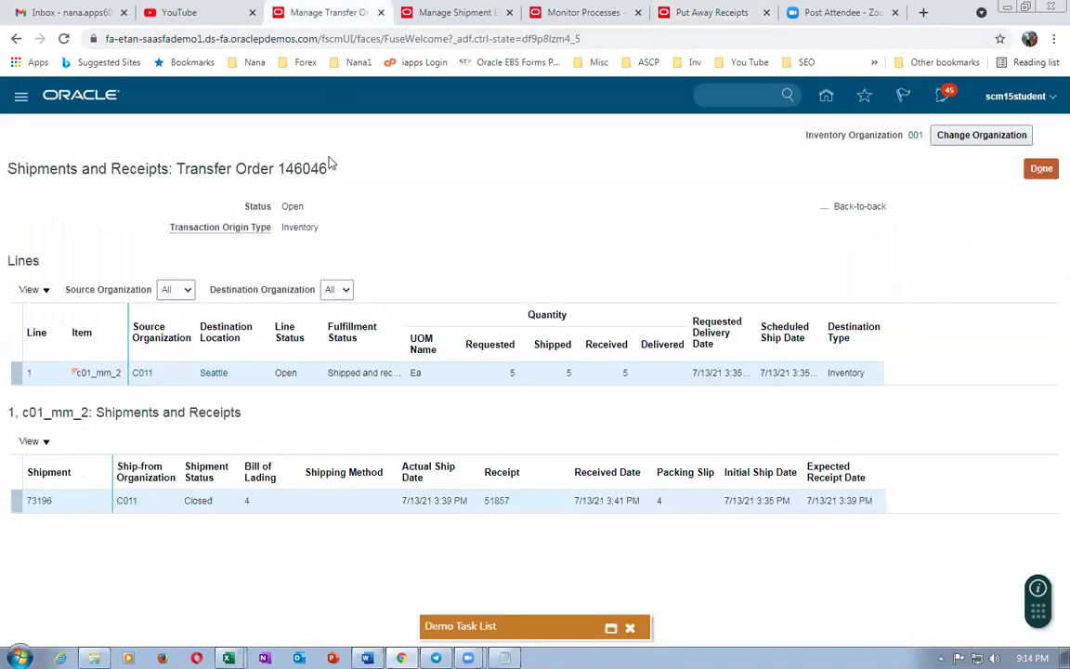
click(1041, 170)
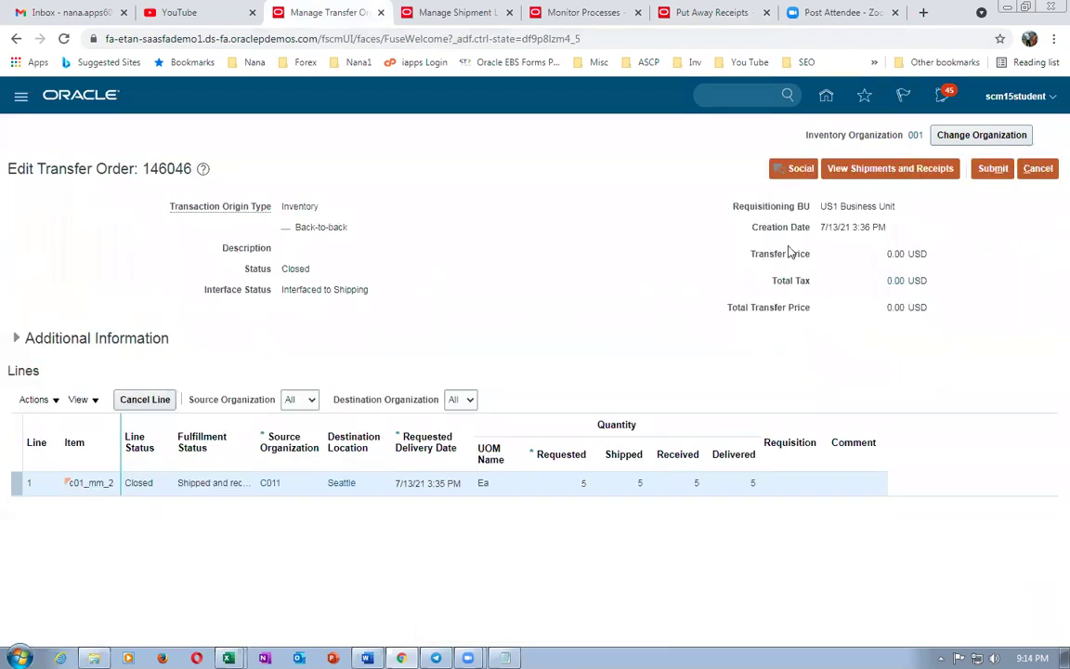
click(879, 171)
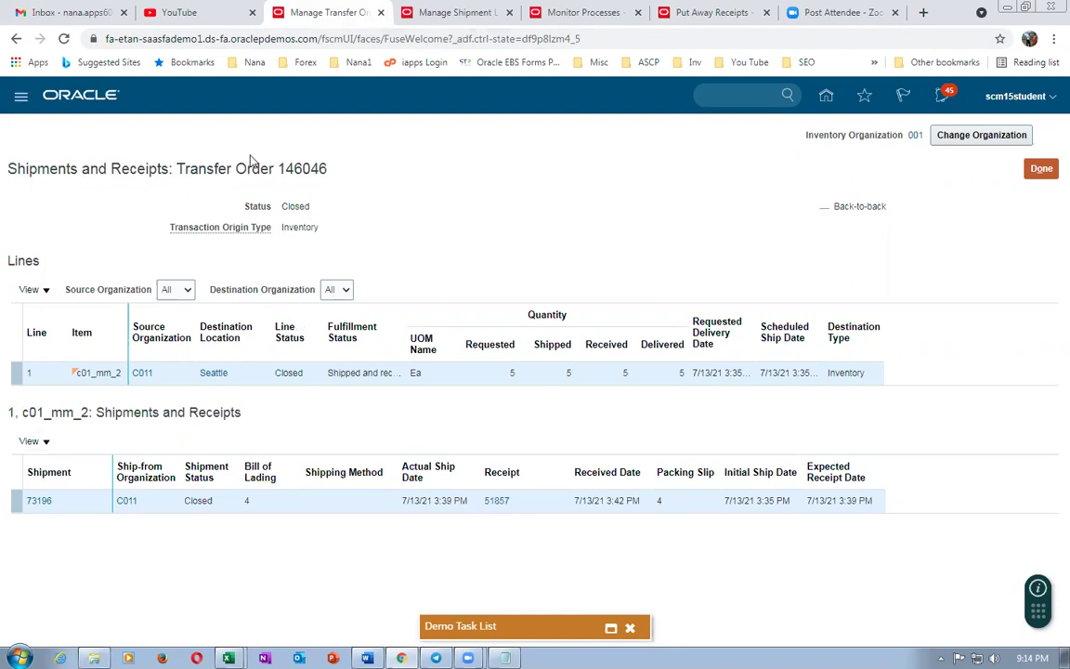
Step: Return to the Inventory Management overview and open the Return Receipts task
click(710, 12)
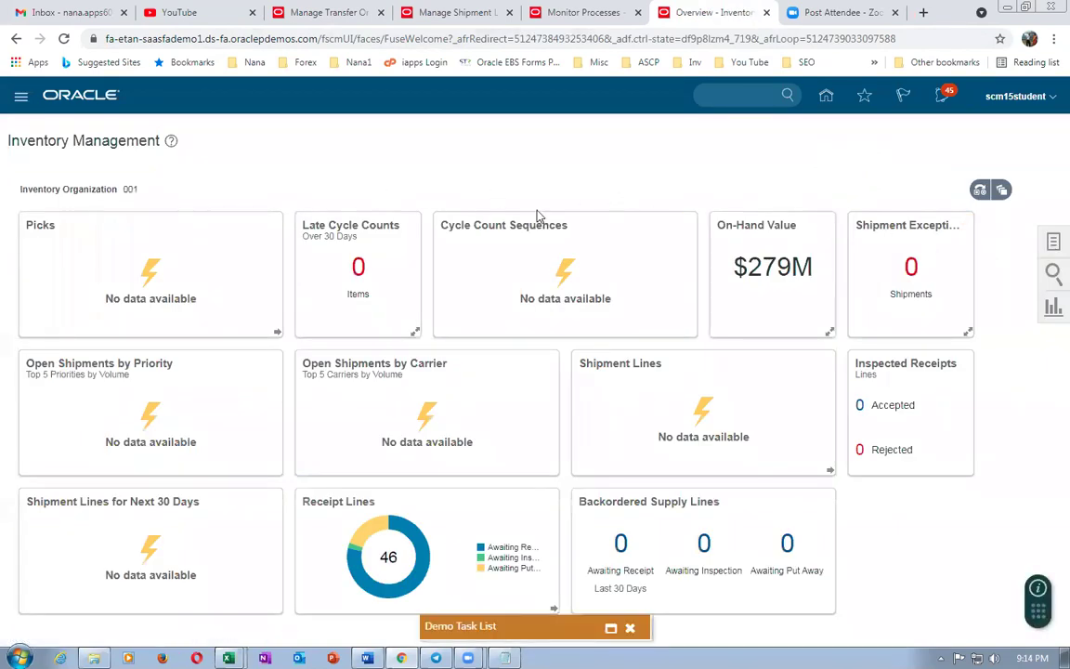
click(1052, 243)
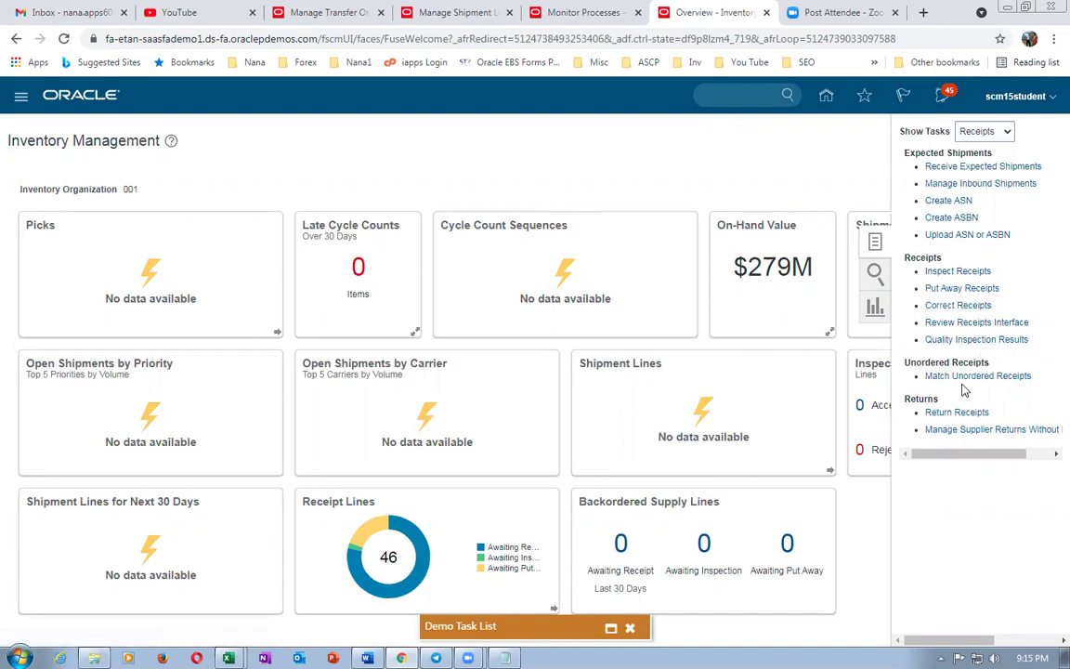
click(962, 414)
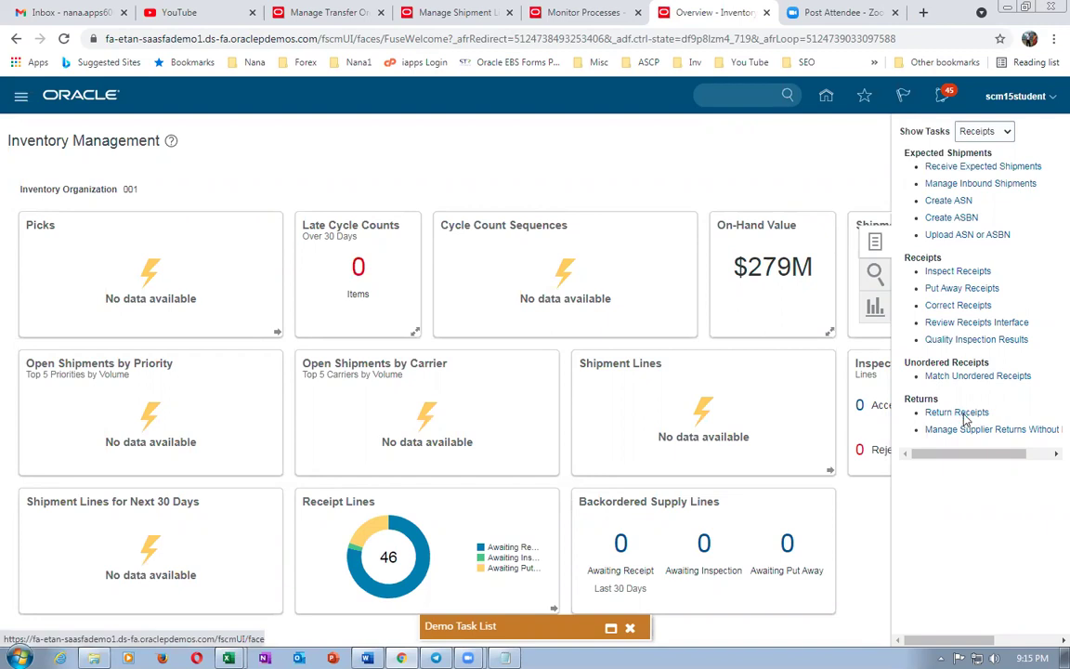
Step: Look up the transfer order by the start of its number and select it as the Return Receipts search criterion
click(266, 310)
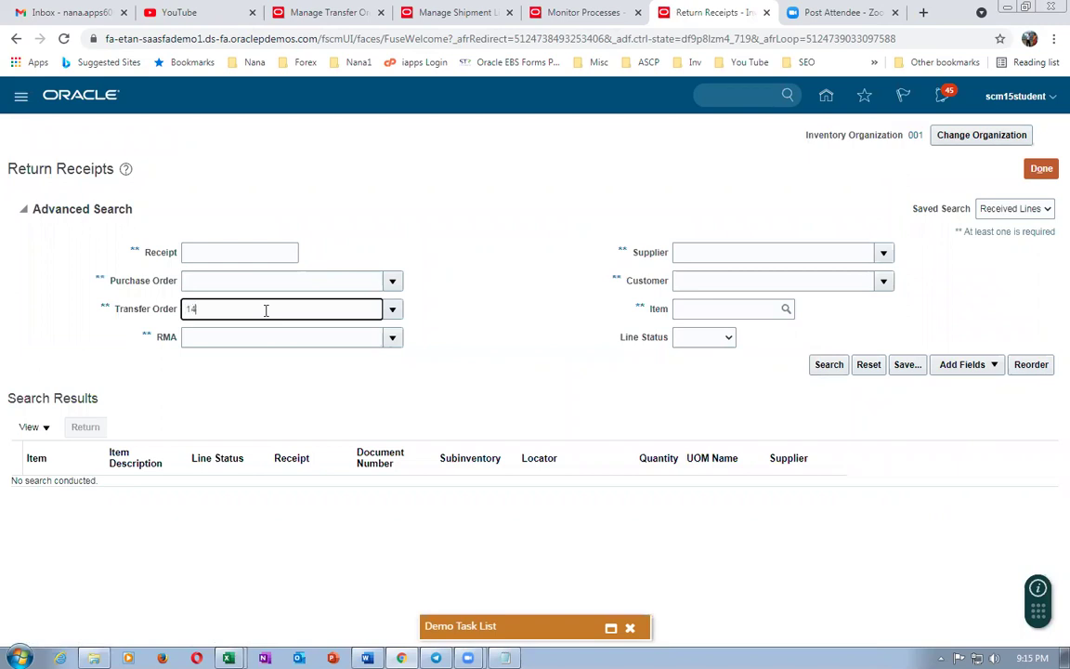
key(Tab)
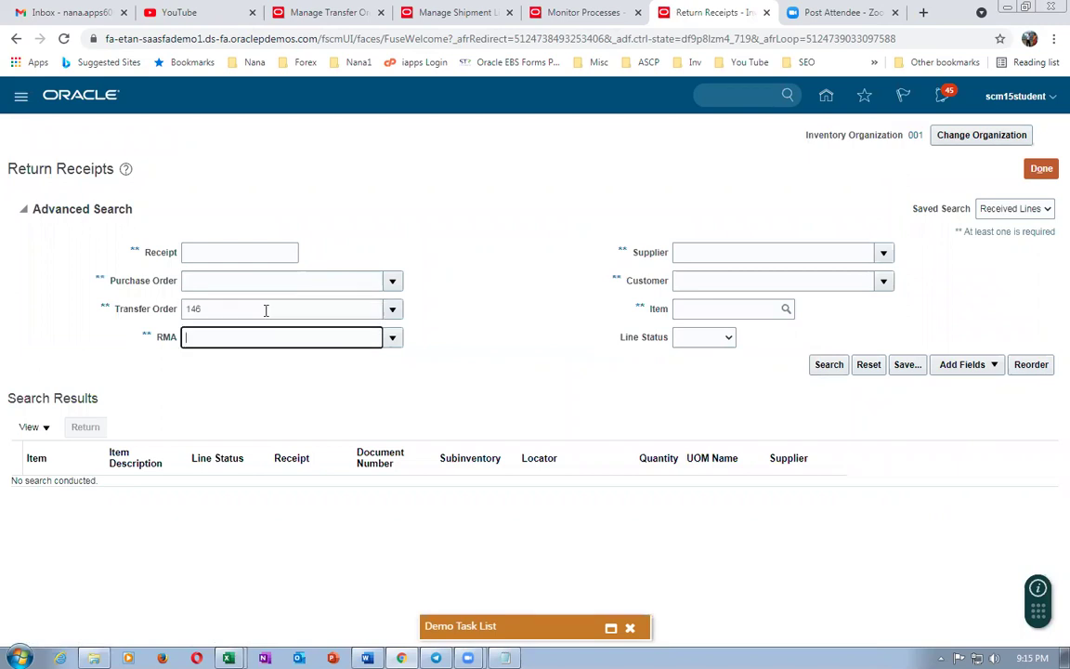
click(393, 310)
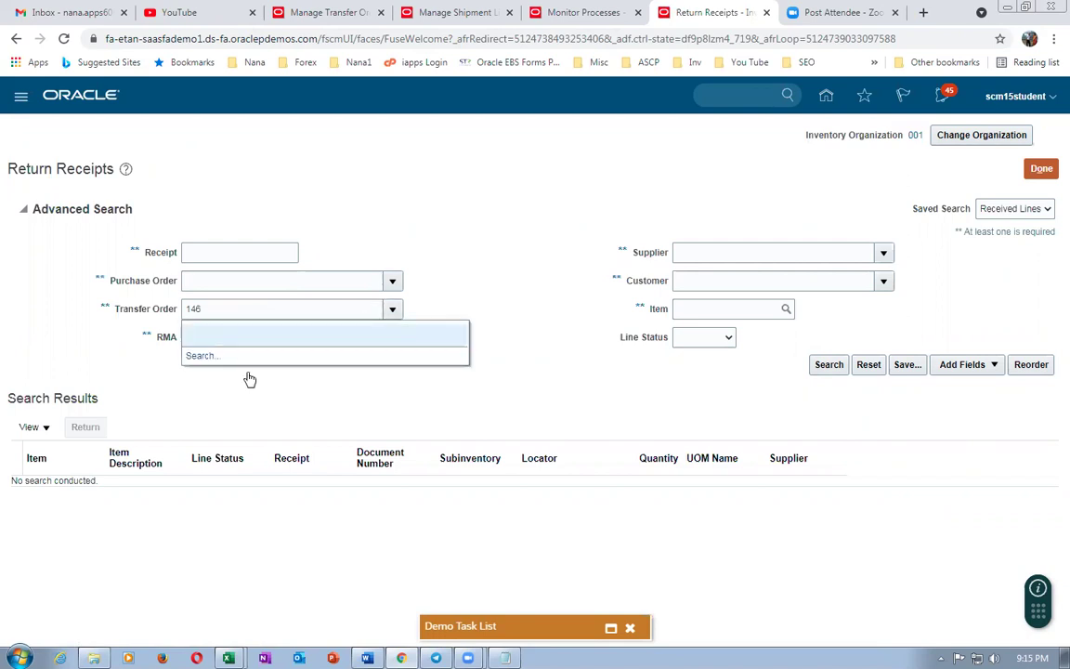
click(197, 357)
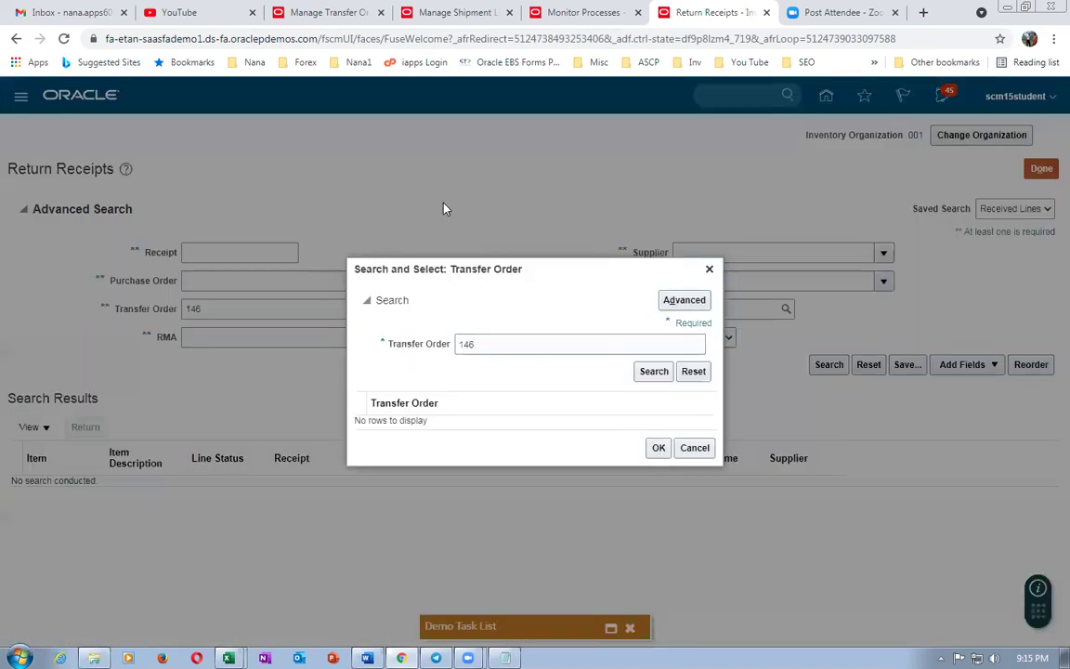
click(655, 373)
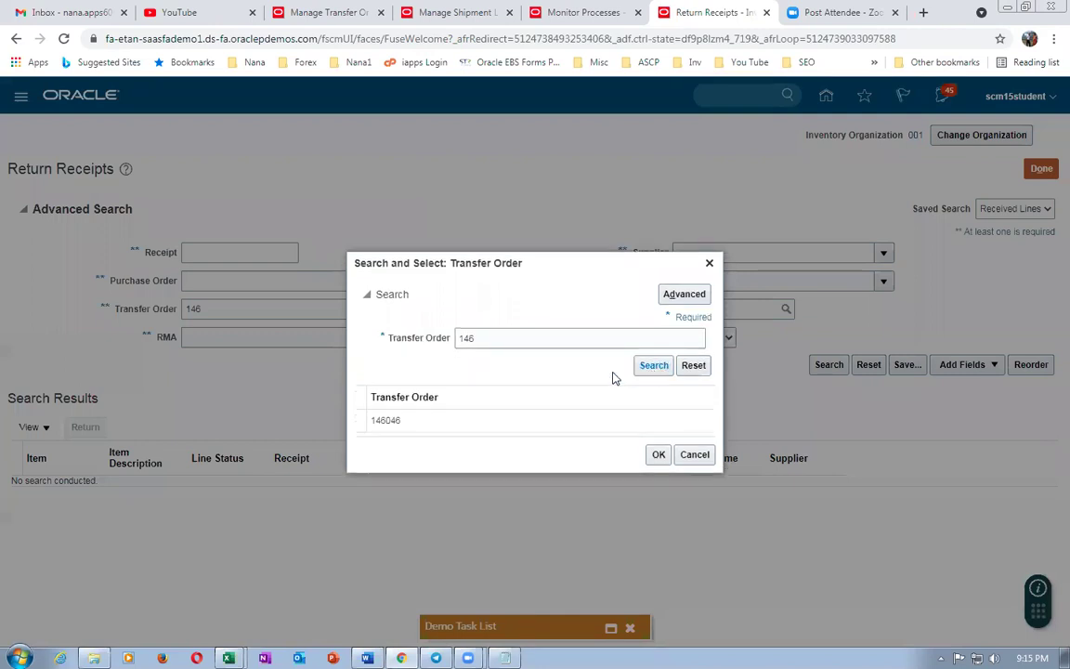
click(457, 424)
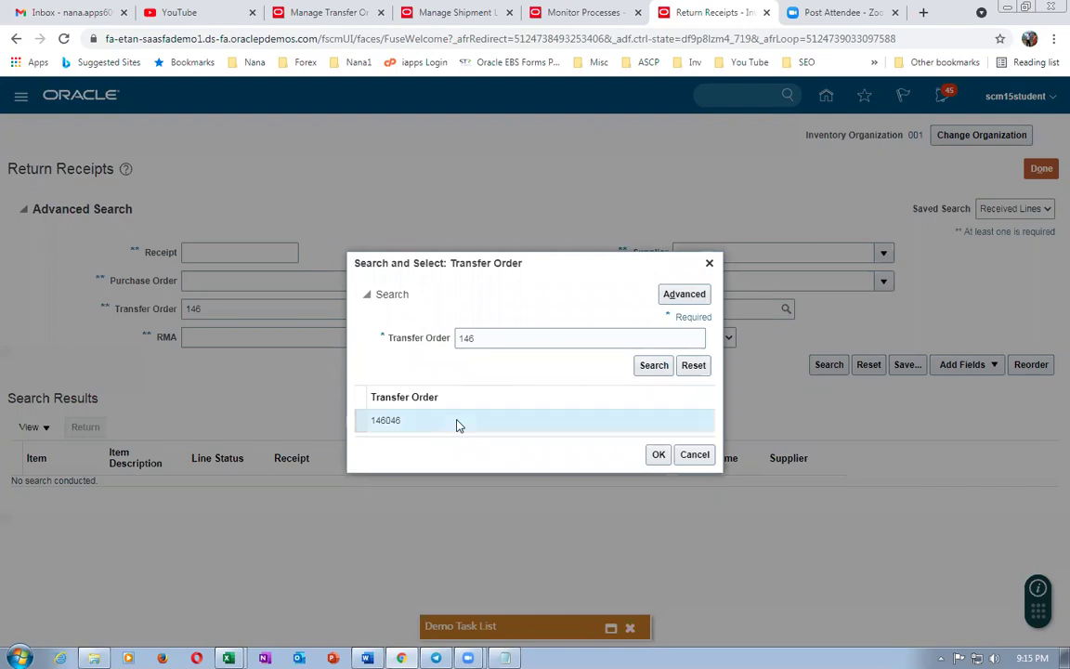
click(658, 454)
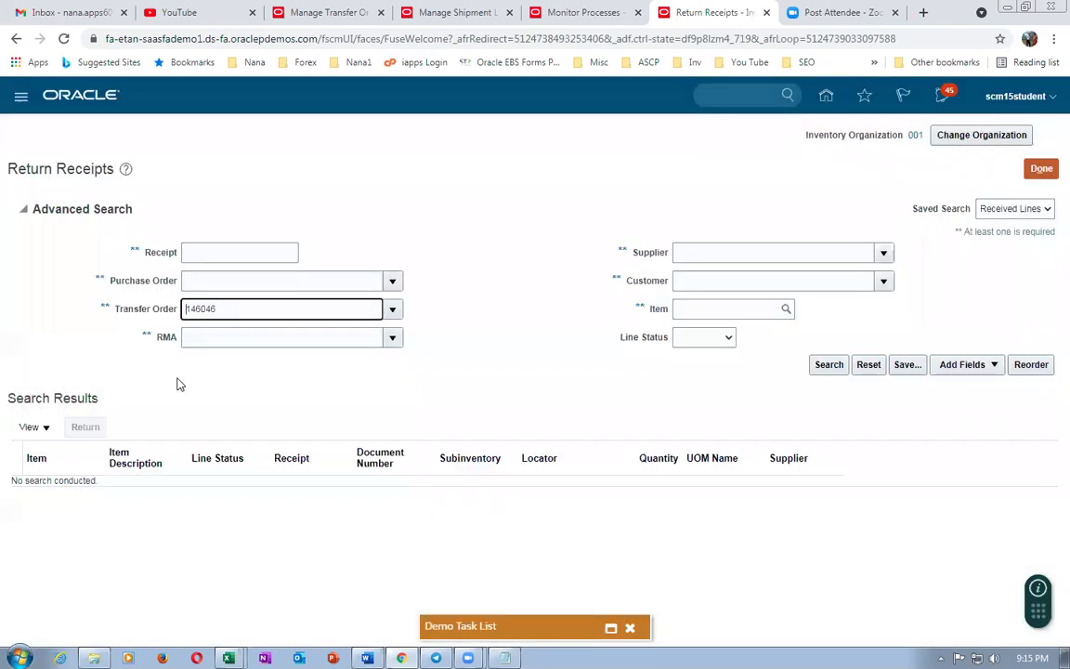
Step: Examine the additional search fields available for Return Receipts, from ASN through Transfer Order Line
click(994, 365)
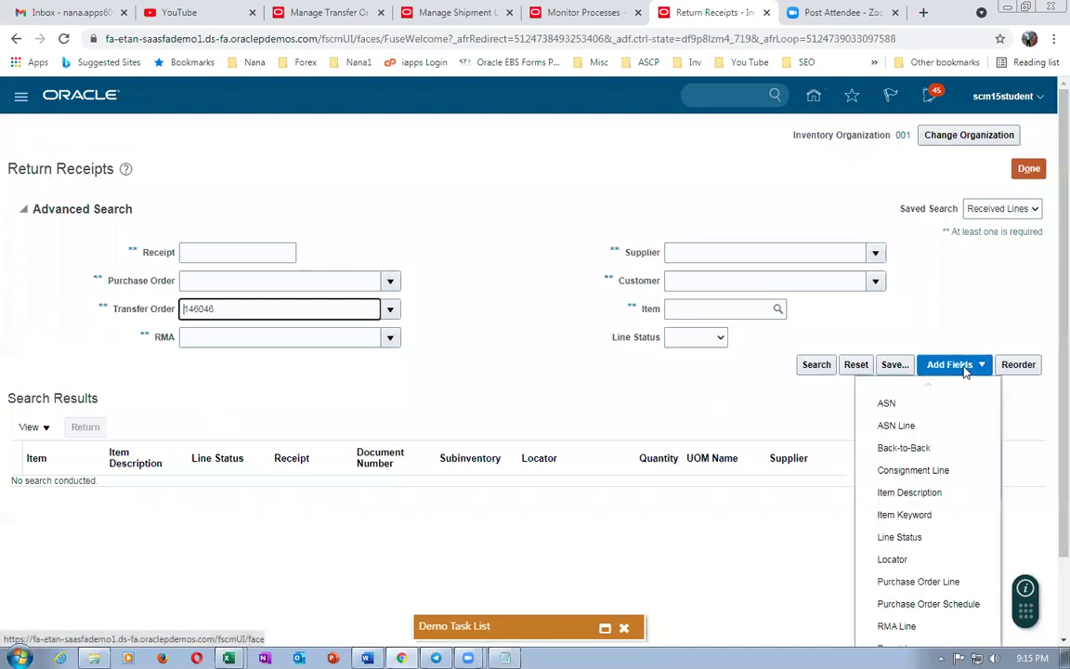
scroll(1050, 441, down, 2)
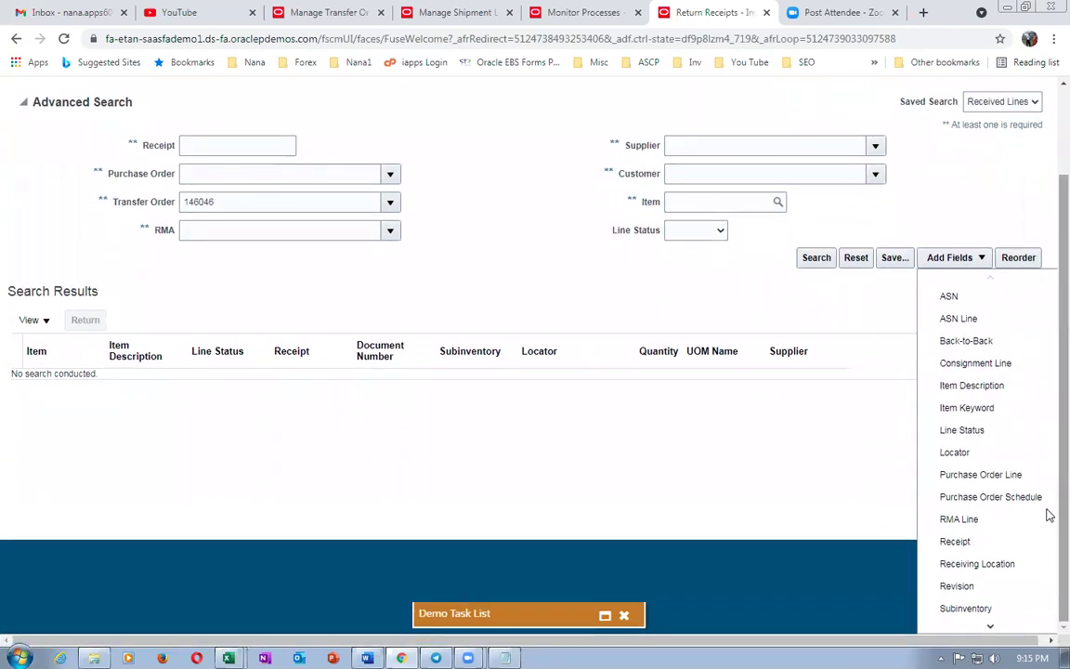
scroll(990, 626, down, 2)
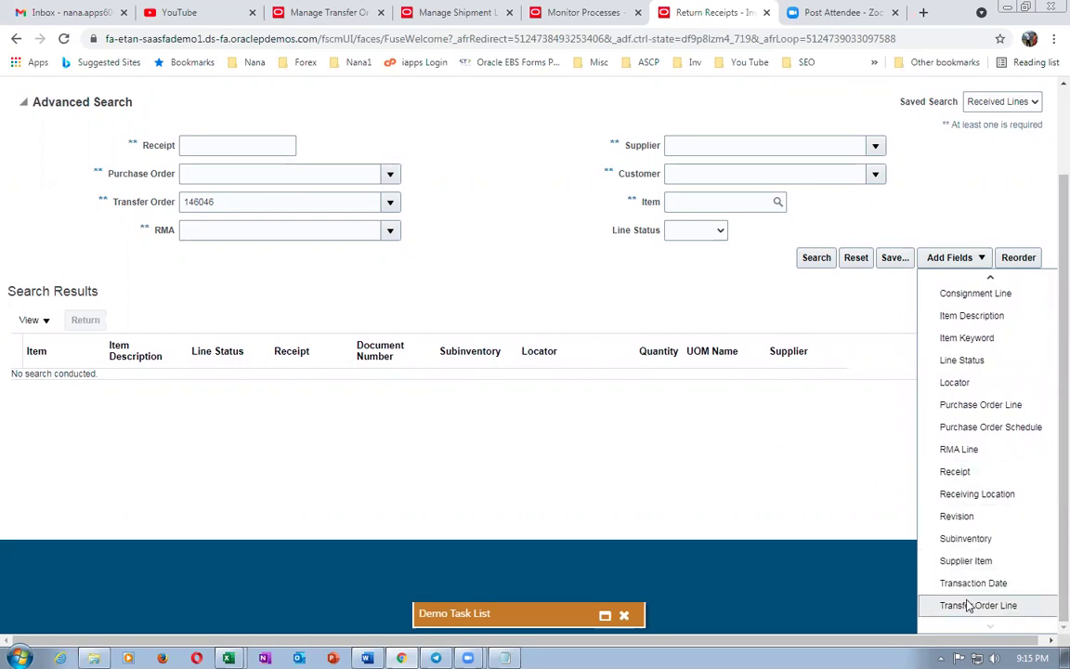
mouse_move(991, 278)
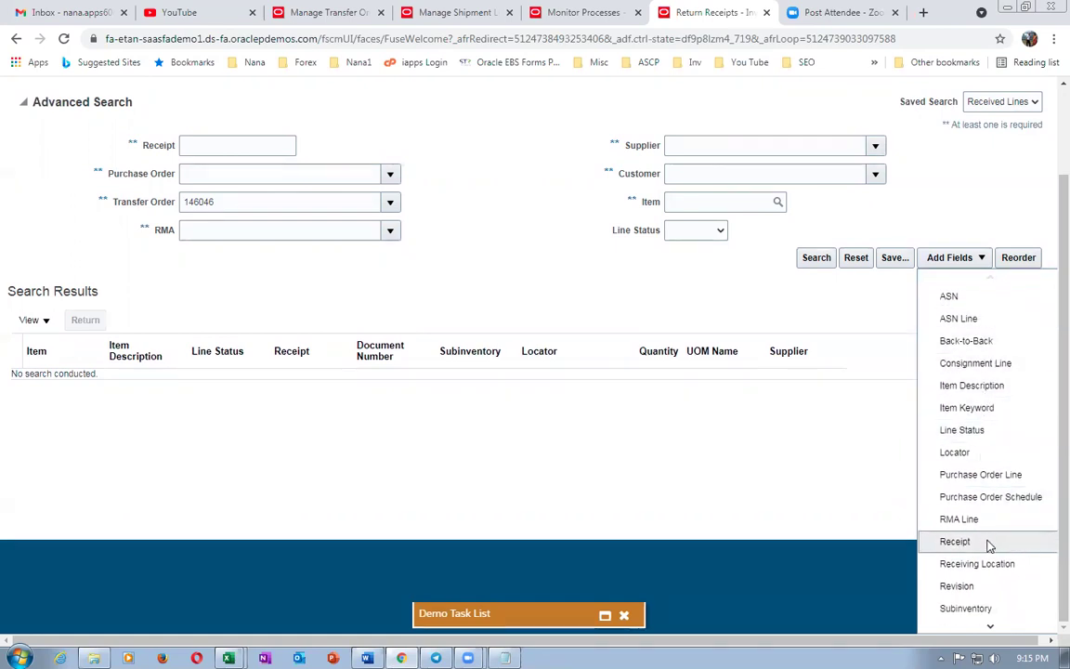
mouse_move(992, 627)
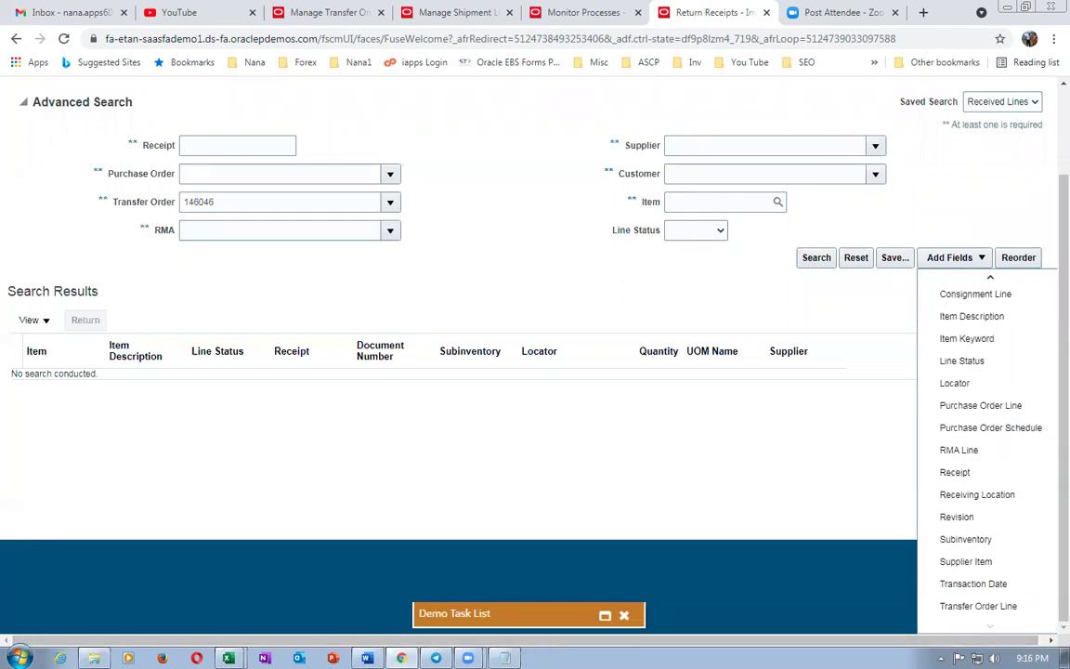
Step: Switch to the Telegram group chat and read the notes on transfer order returns, highlighting "return transfer order"
key(alt+Tab)
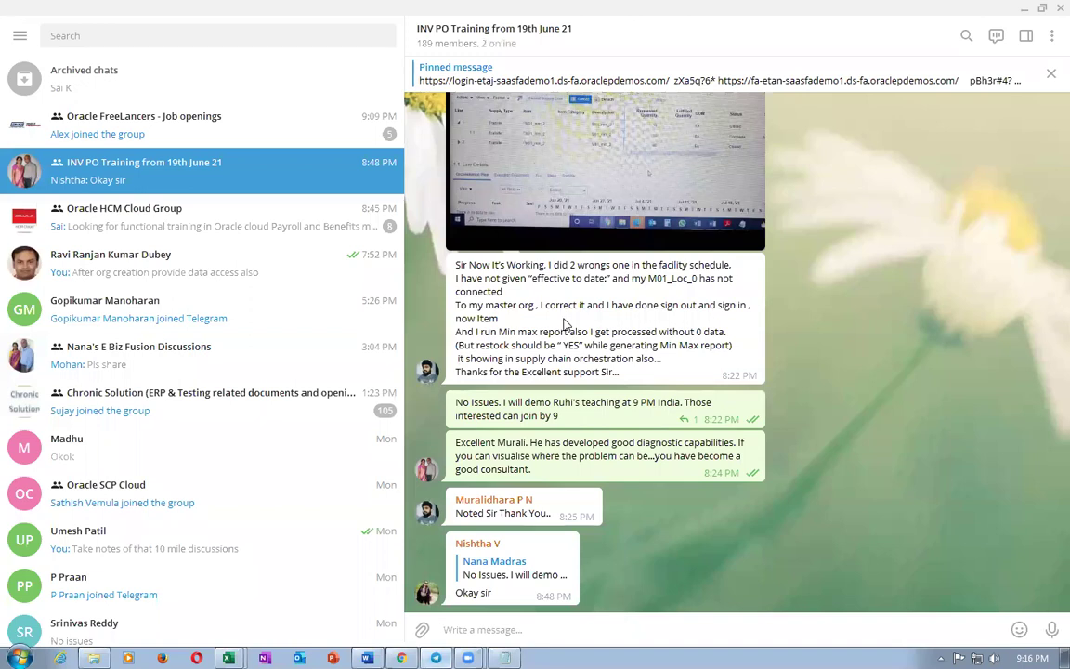
scroll(562, 327, up, 5)
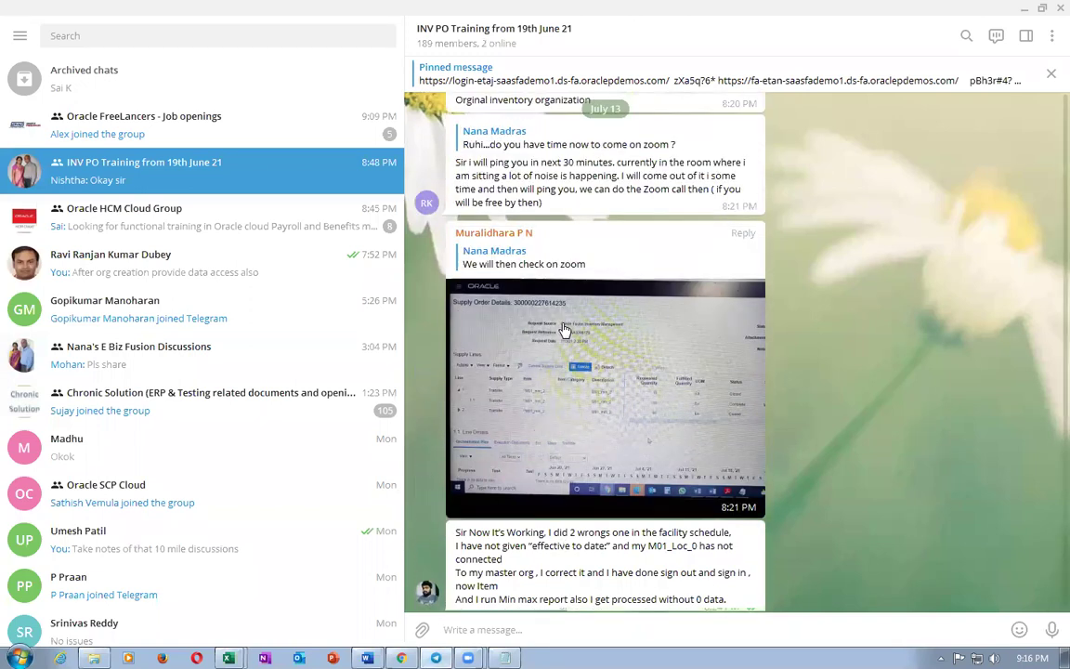
scroll(562, 322, up, 2)
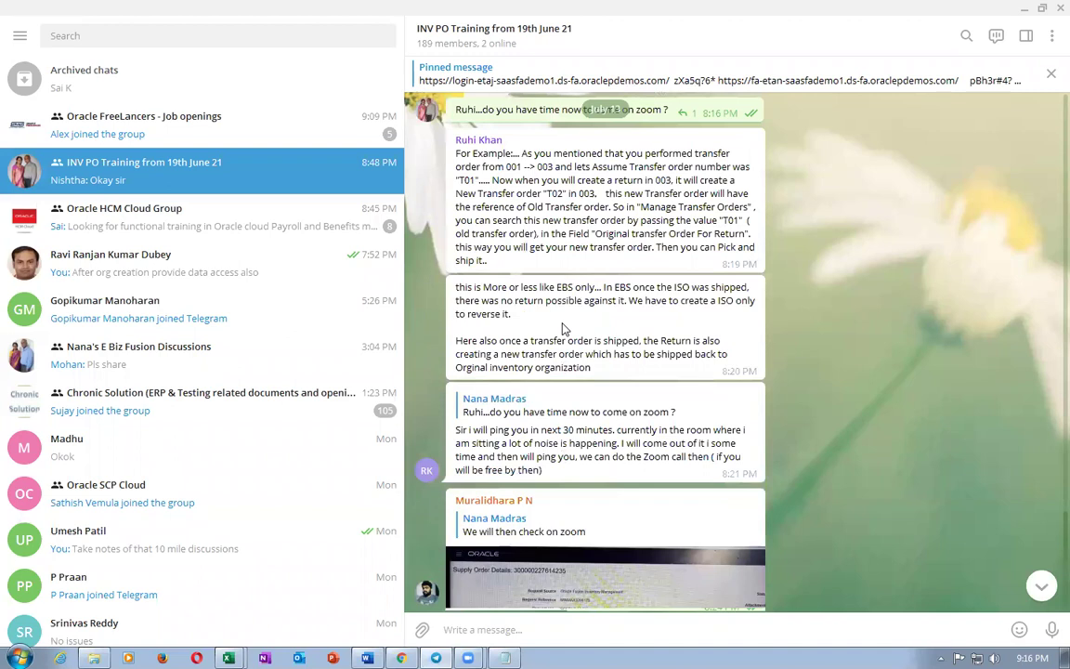
scroll(561, 327, up, 1)
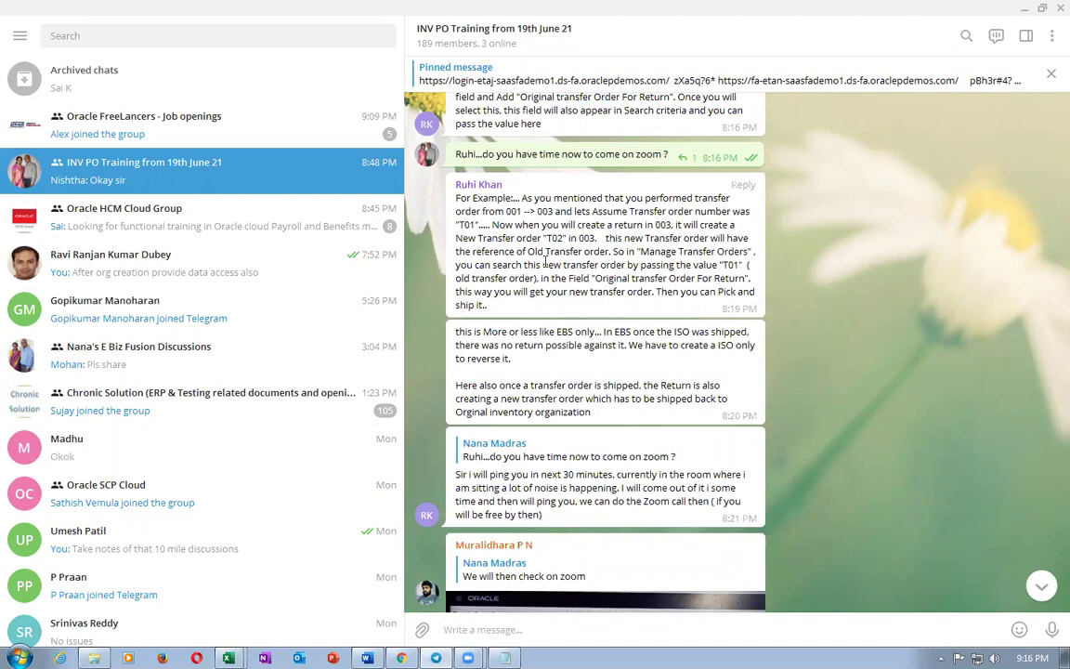
scroll(556, 263, up, 4)
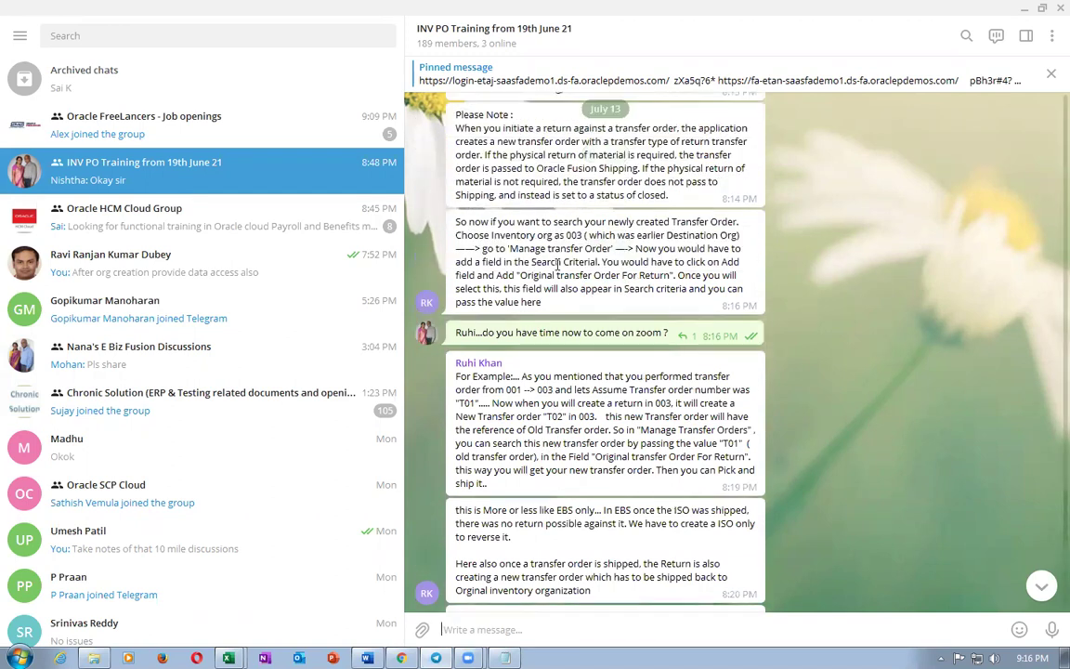
scroll(557, 264, up, 1)
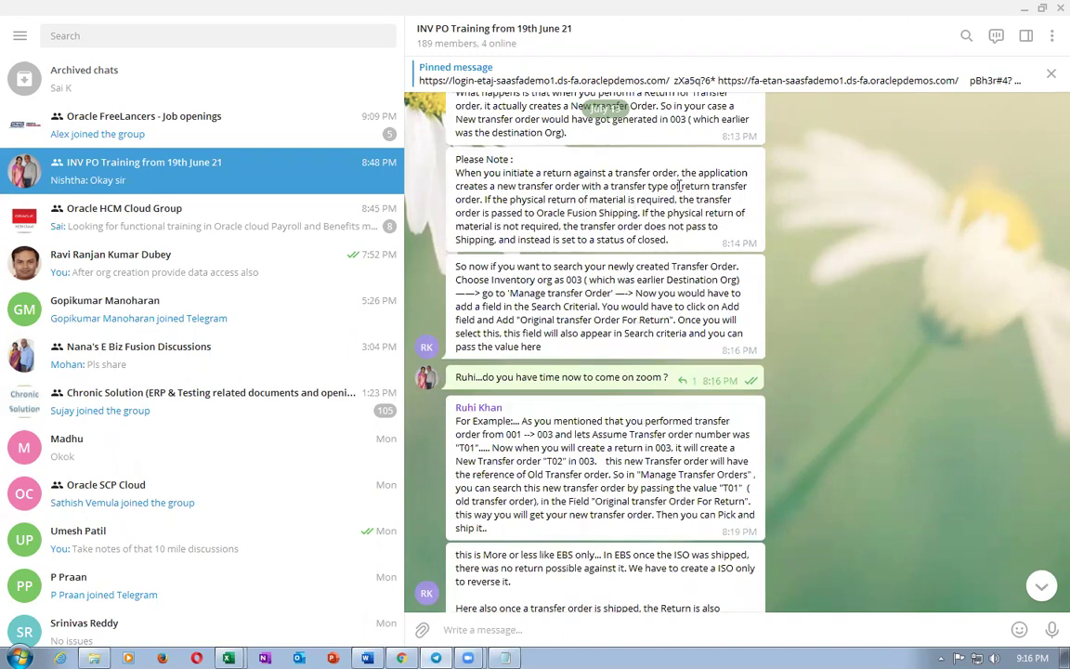
drag(683, 187, 478, 200)
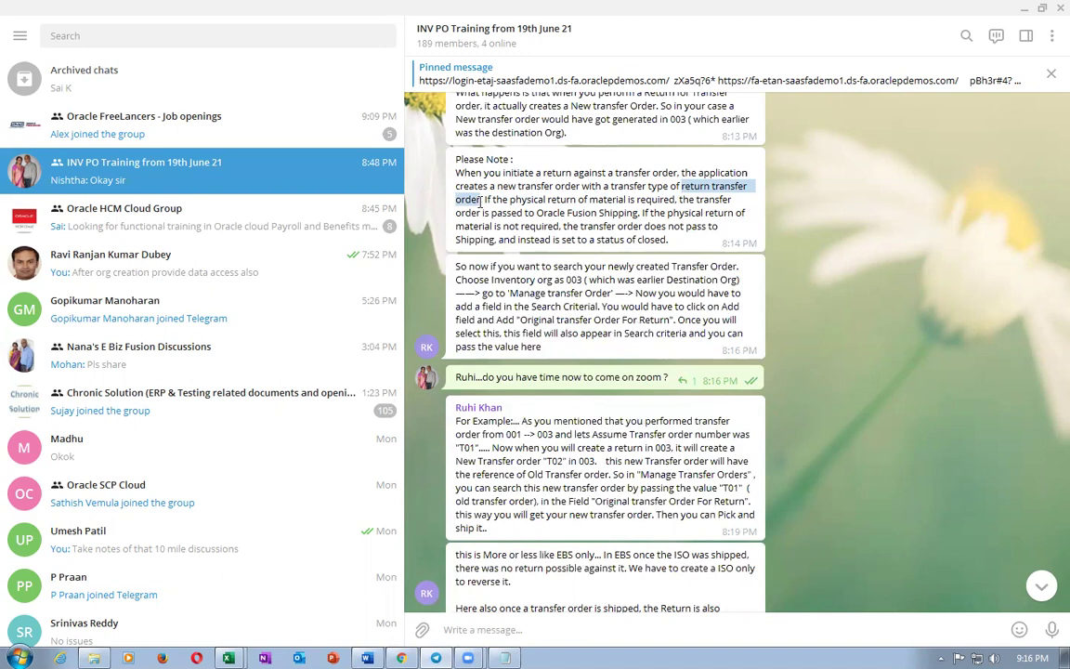
Step: Read the chat note on finding the newly created return order and highlight the "Original transfer Order For Return" search field name
click(619, 230)
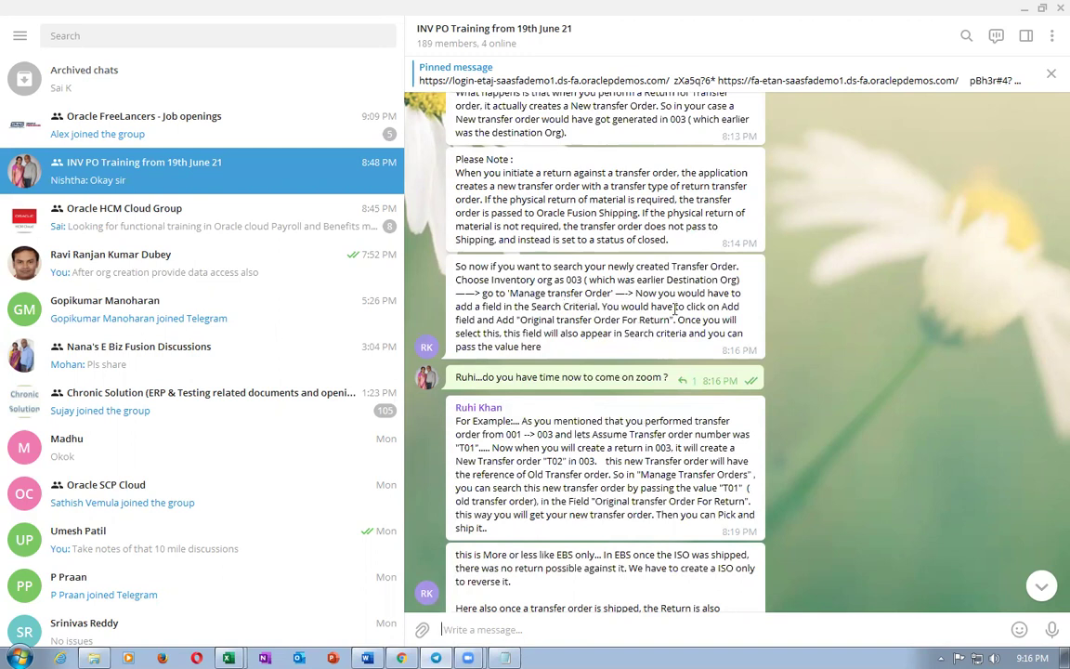
drag(520, 315, 670, 318)
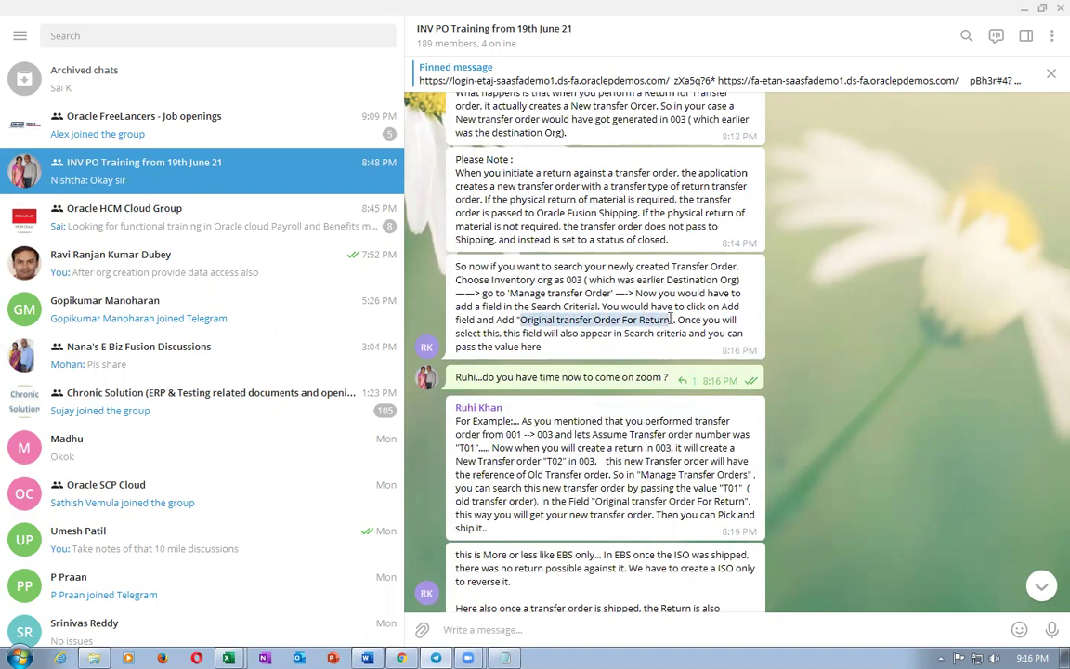
scroll(604, 220, up, 2)
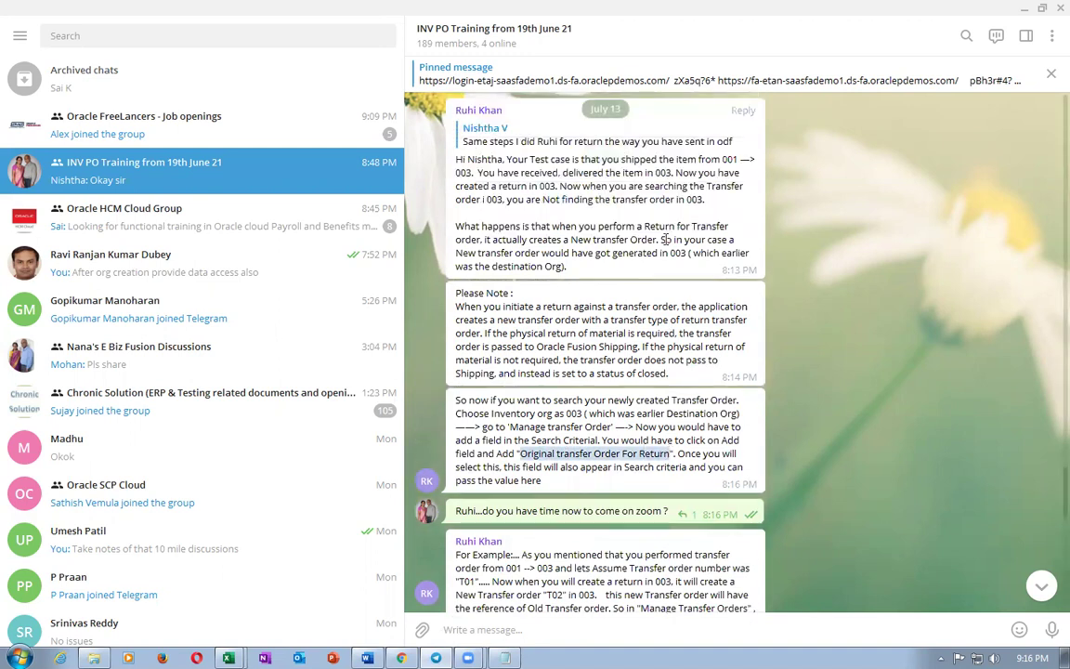
Step: Switch back to Oracle in the browser, search the received lines for the transfer order, and start a return for the c01_mm_2 line
key(alt+Tab)
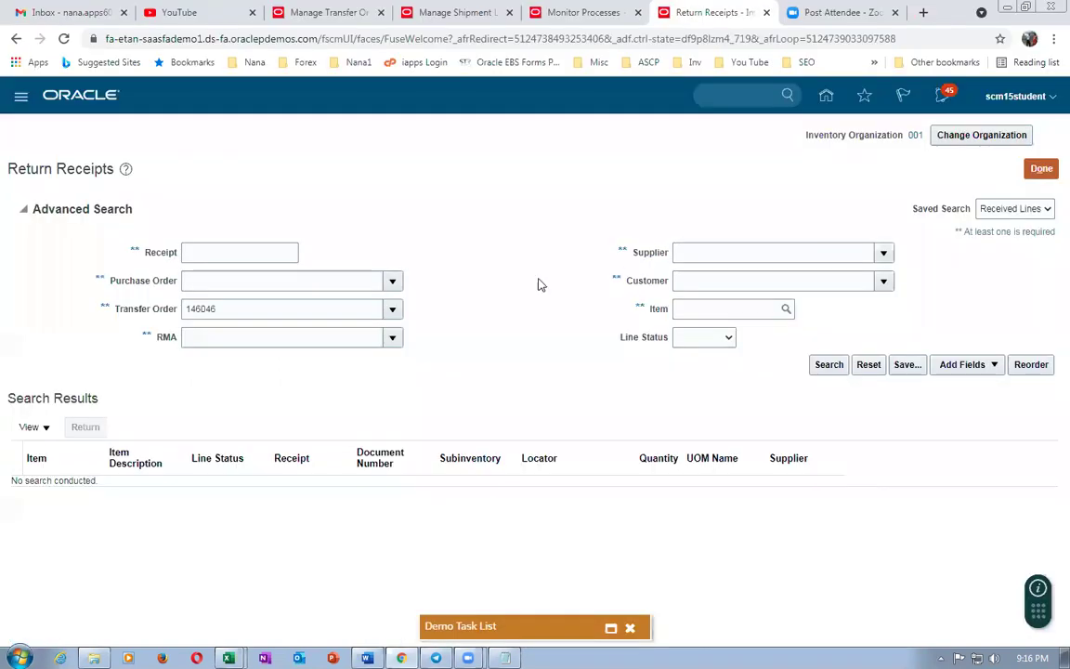
click(267, 310)
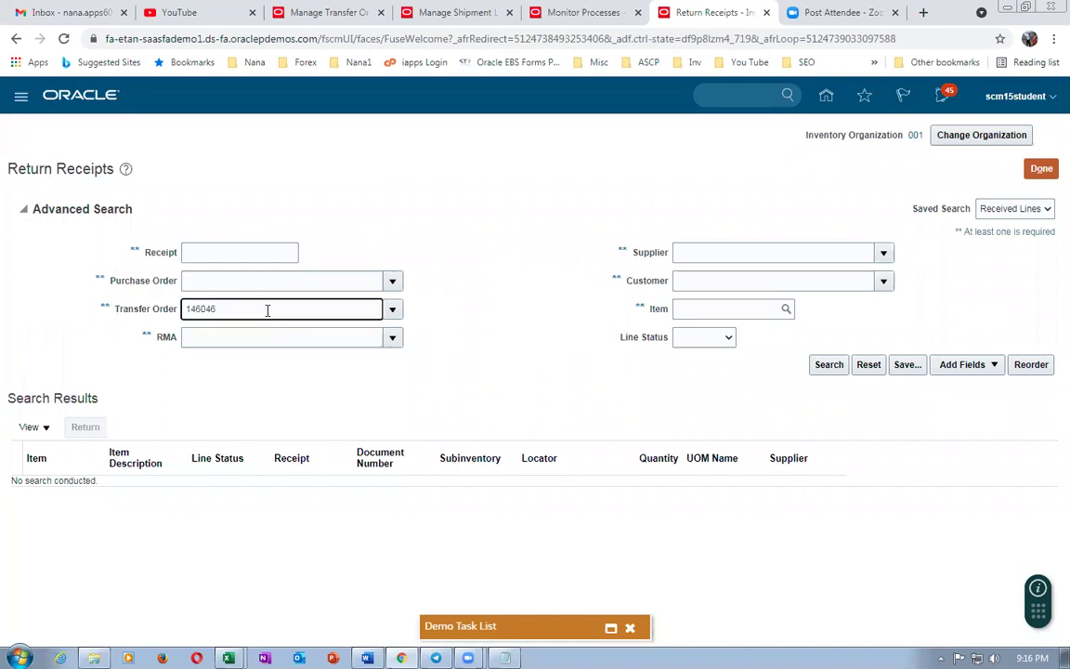
click(244, 390)
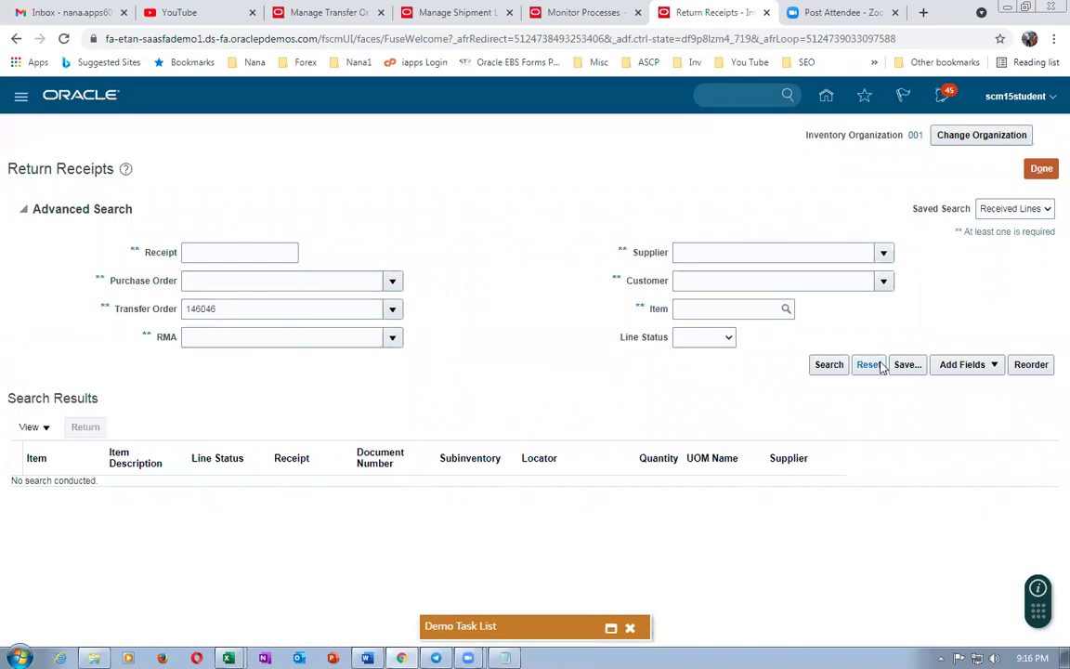
click(826, 367)
click(16, 334)
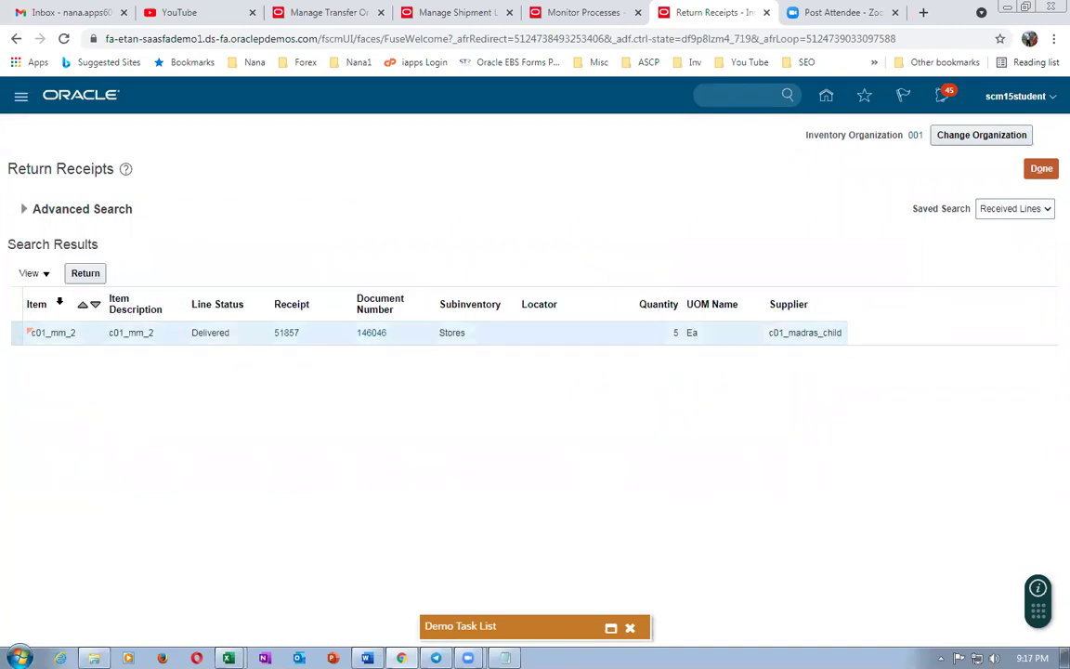
click(84, 273)
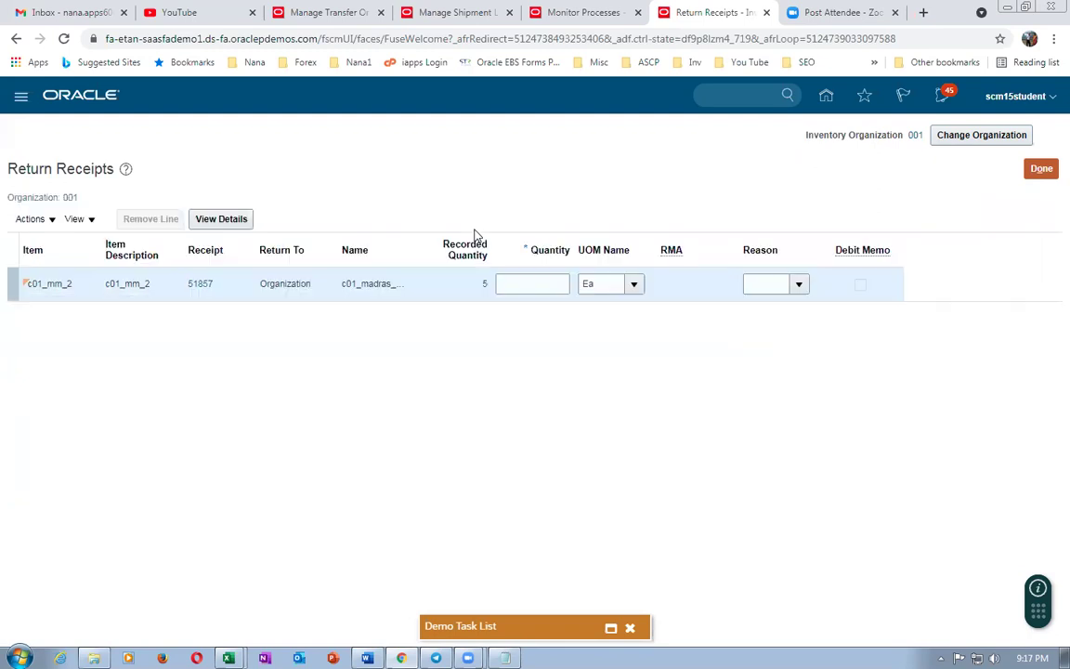
Step: Duplicate the browser tab and open the Browse Items task in Product Information Management
right_click(708, 13)
click(753, 116)
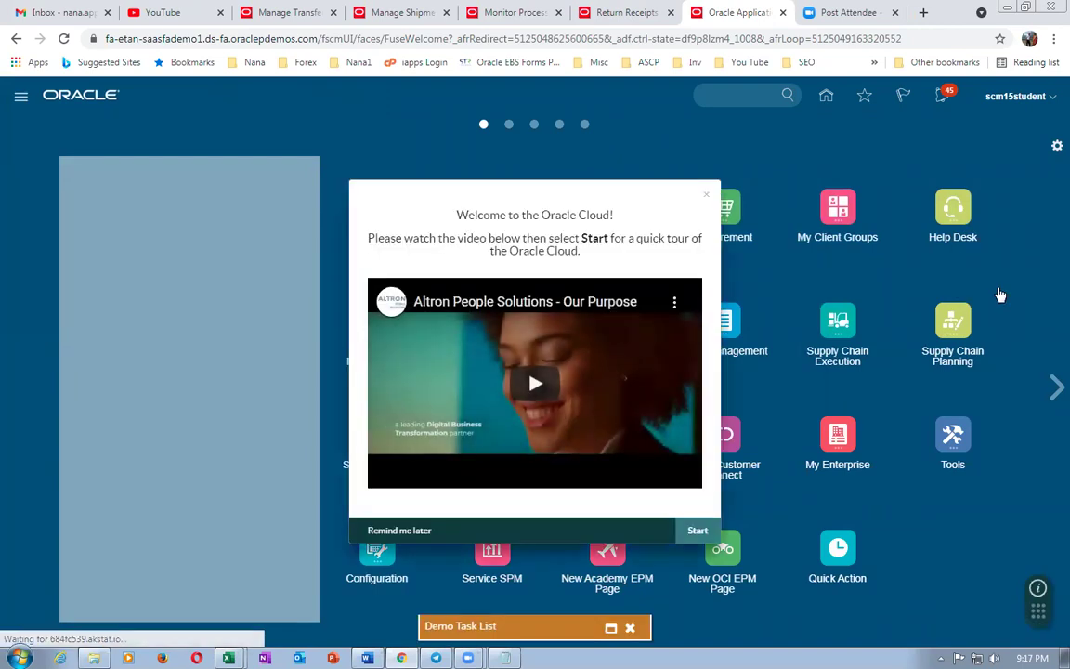
click(383, 533)
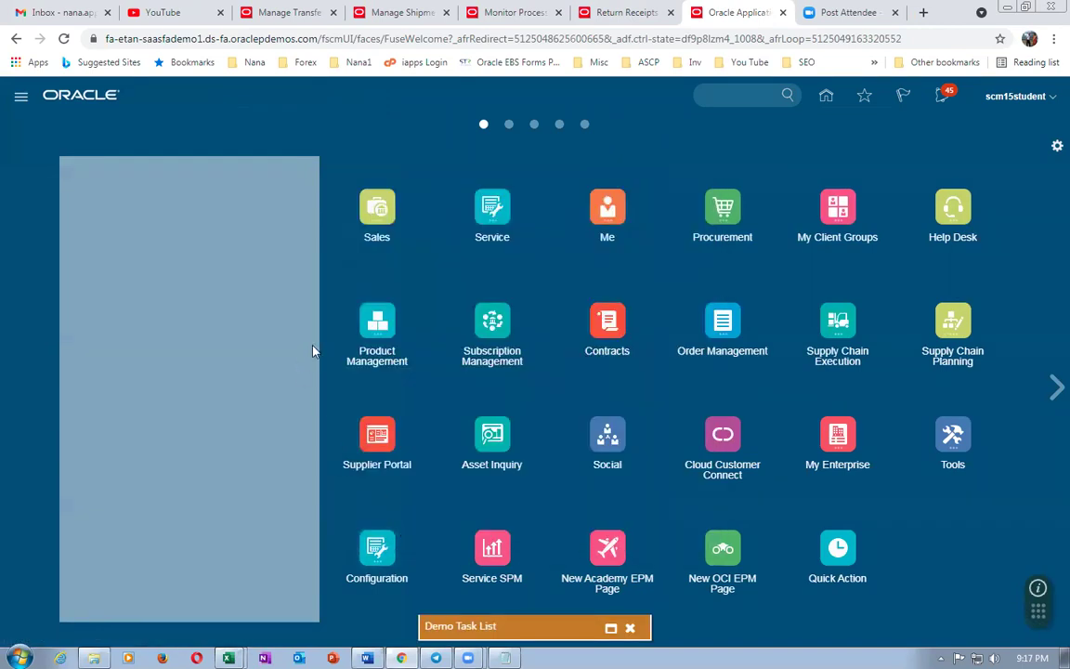
click(377, 321)
click(961, 418)
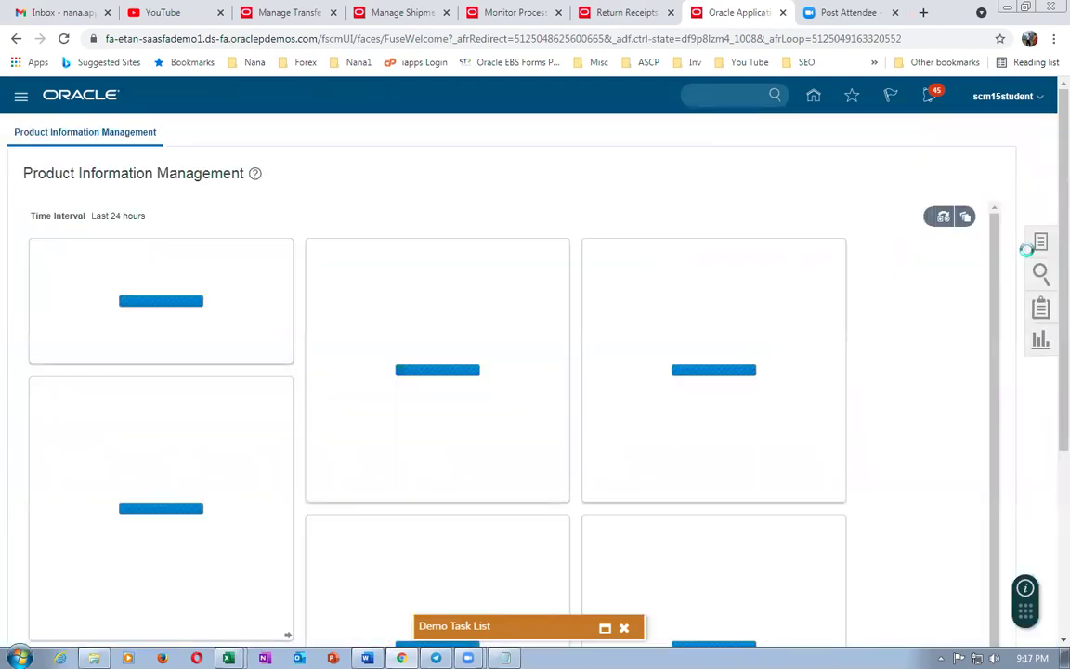
click(1041, 242)
click(966, 185)
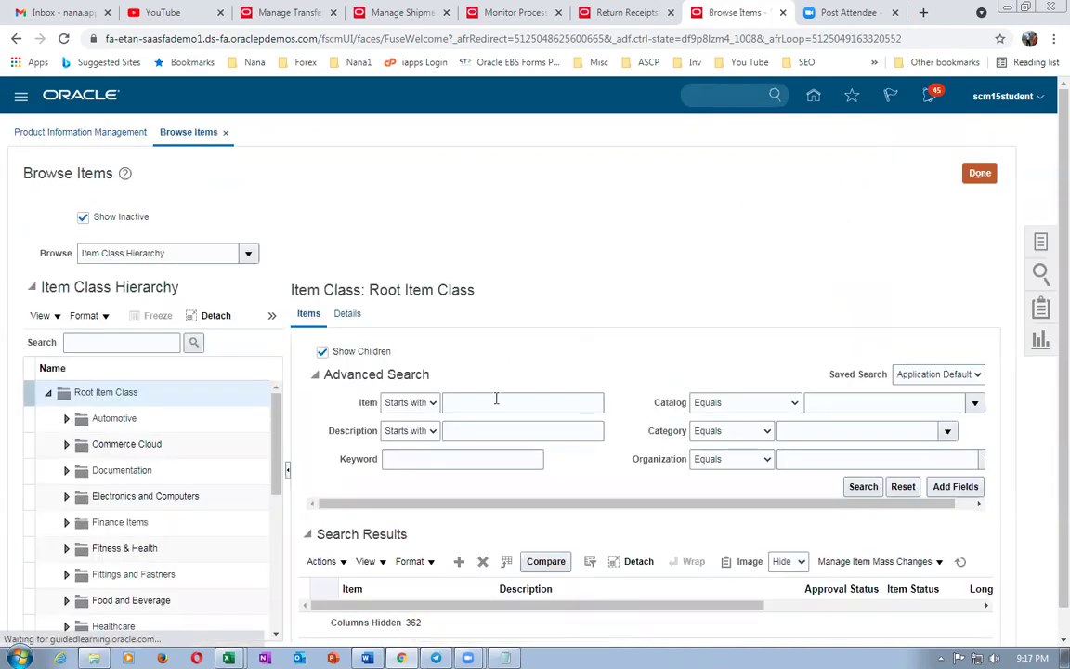
Step: Search for items starting with c01_mm_2 and collapse the Item Class Hierarchy pane
click(495, 402)
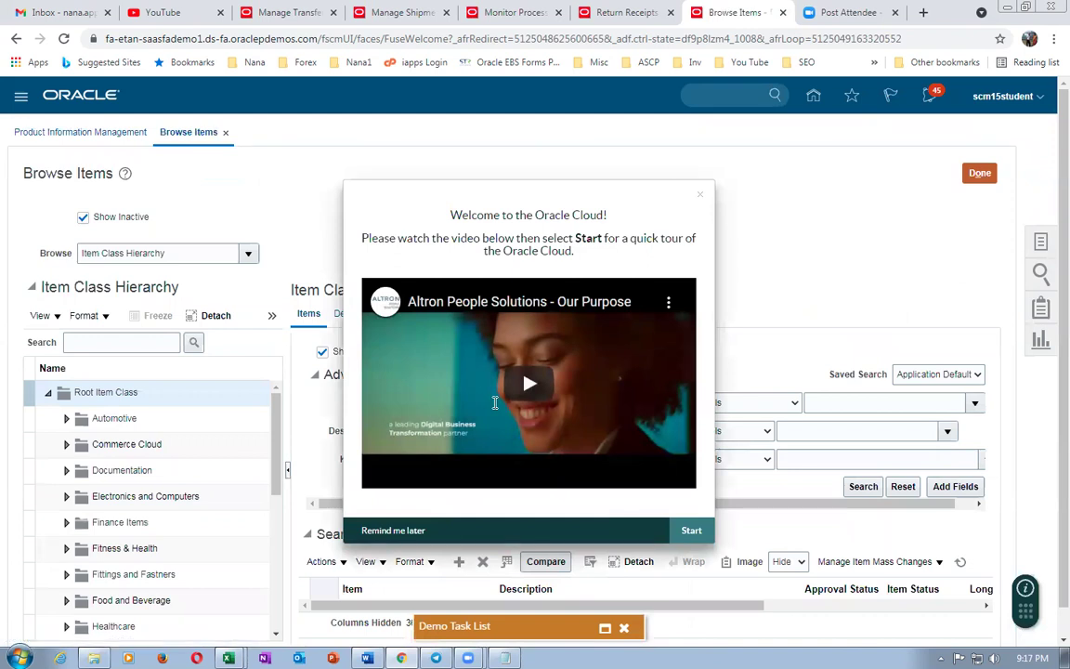
click(390, 529)
click(490, 400)
text(c01)
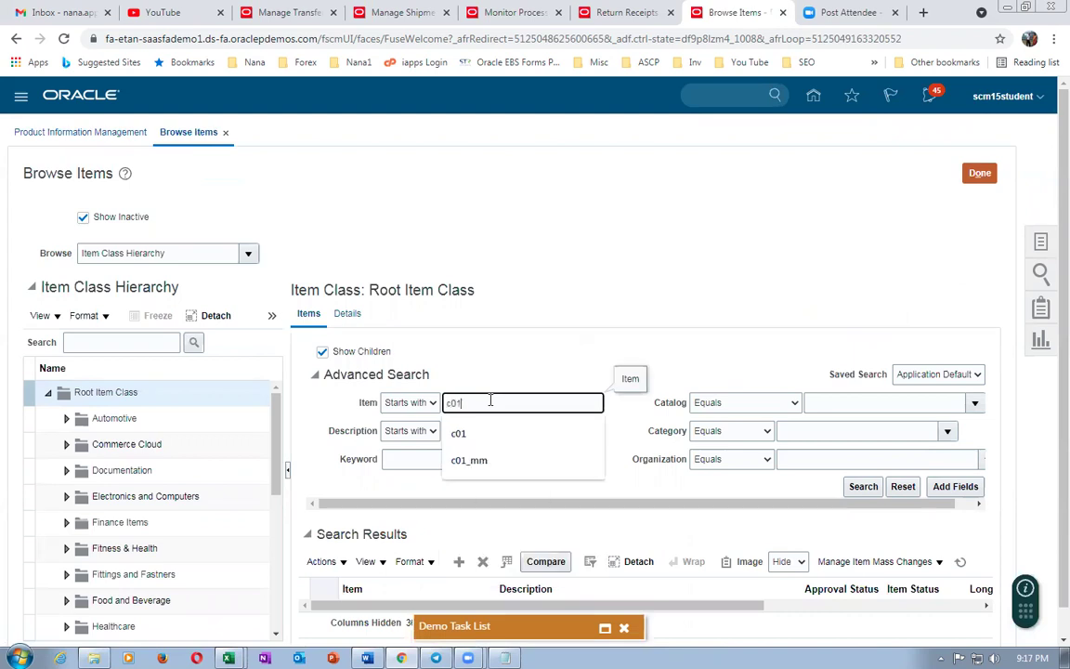
text(_mm_2)
key(Tab)
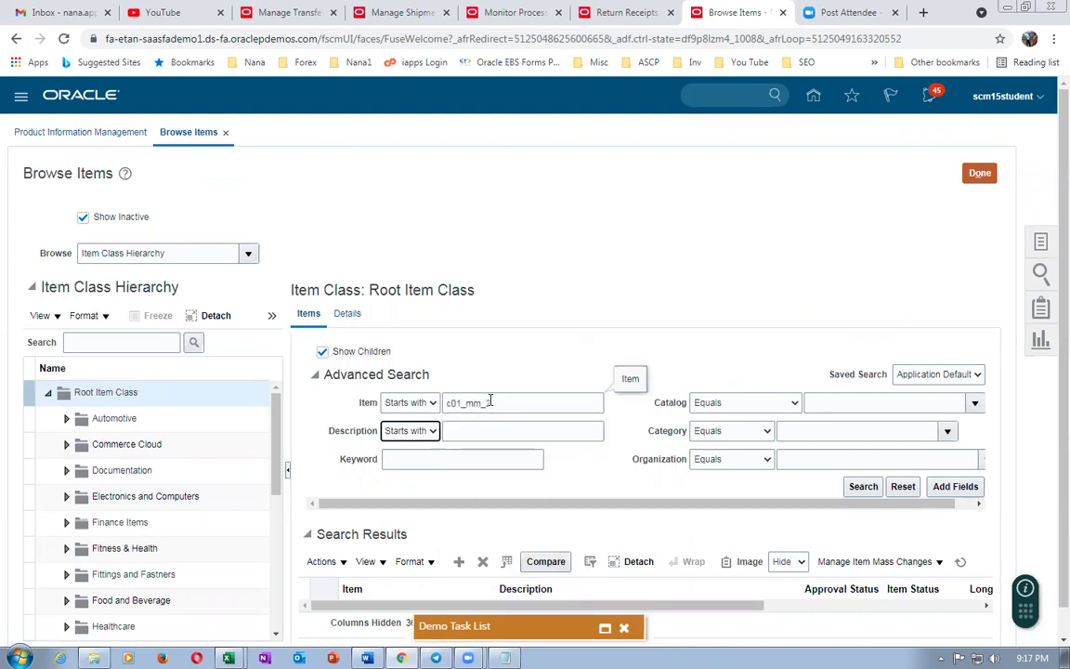
click(862, 489)
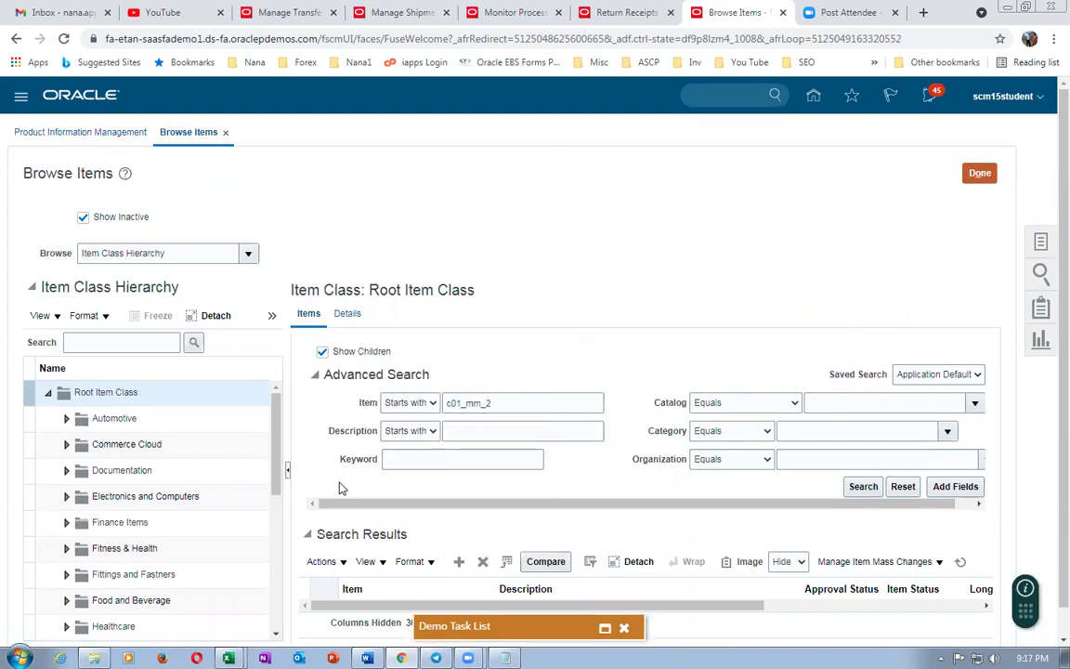
click(287, 474)
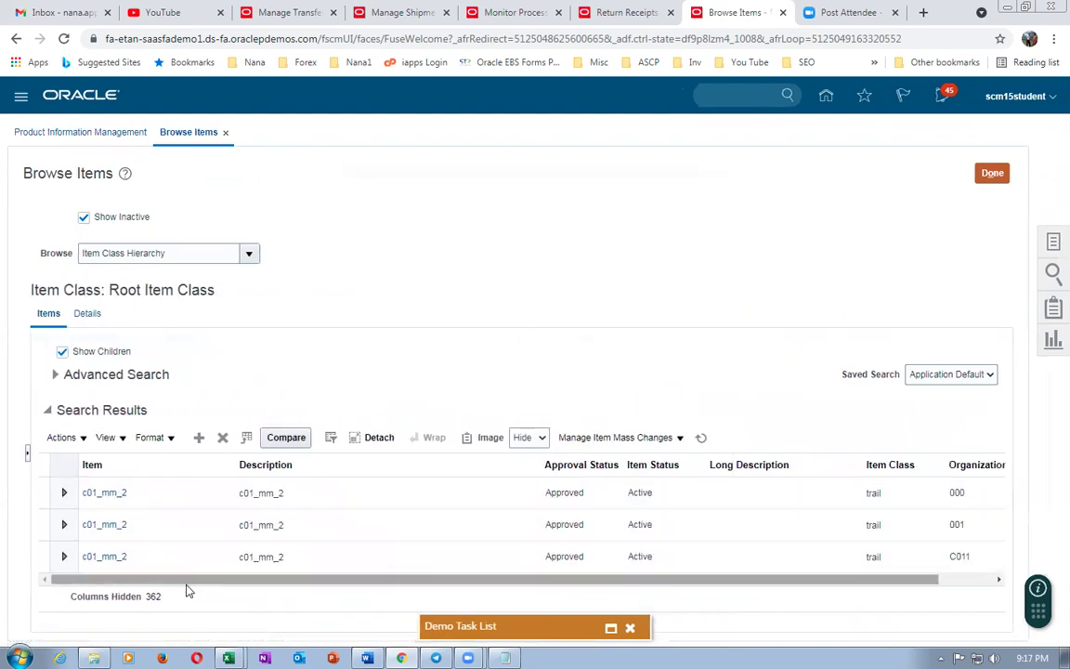
Step: Open item c01_mm_2 of organization 001 from the search results and display its specifications
scroll(222, 590, right, 2)
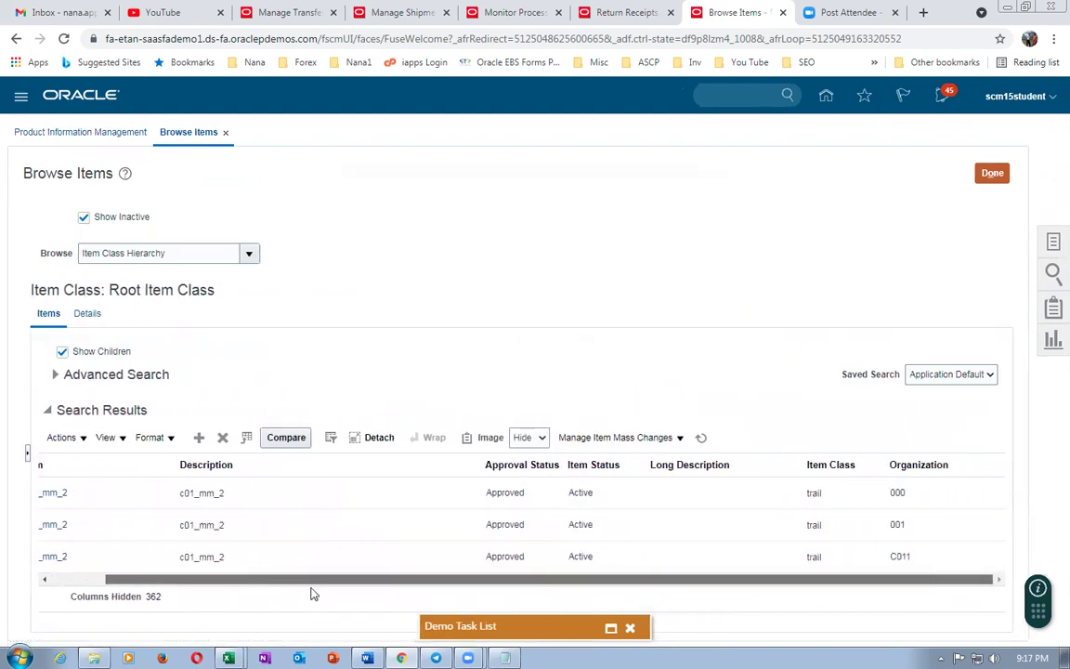
scroll(311, 595, left, 2)
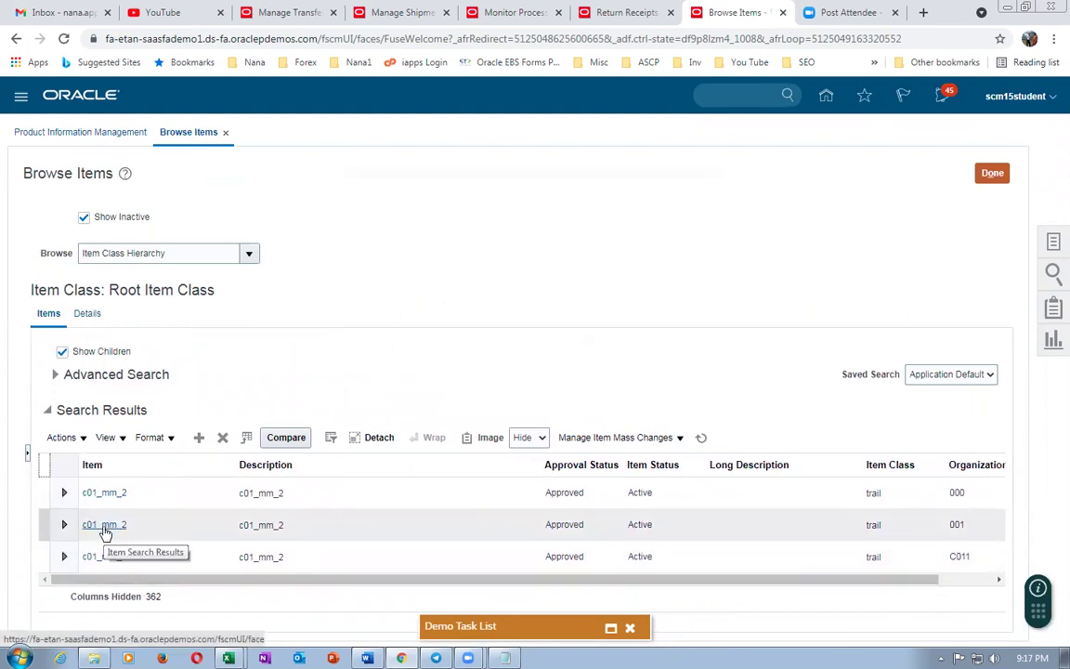
click(105, 526)
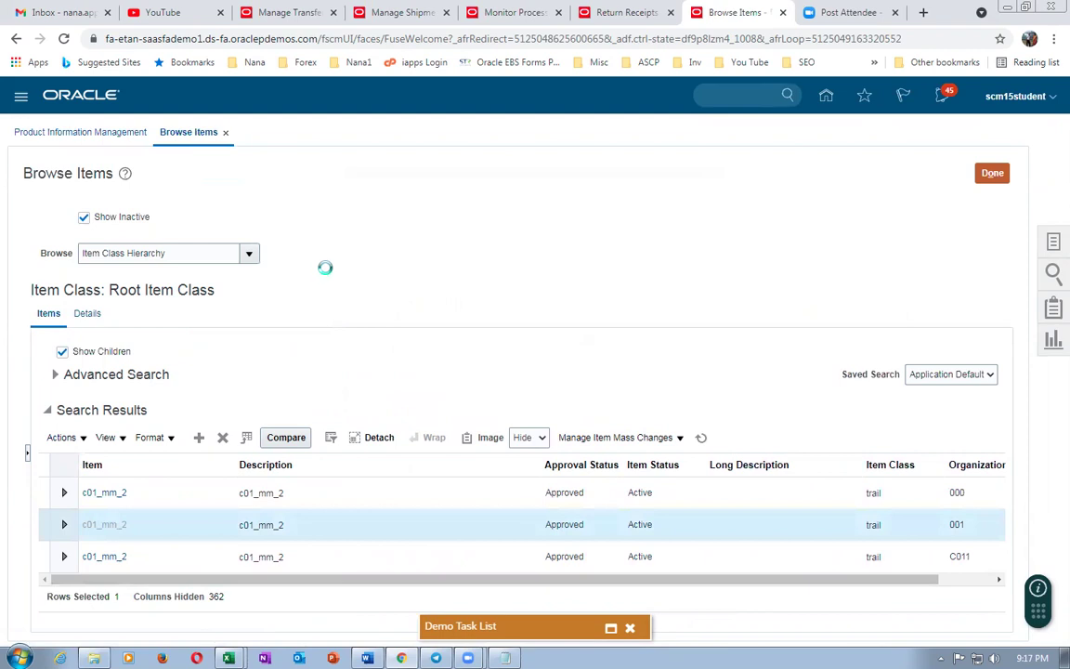
scroll(213, 423, down, 3)
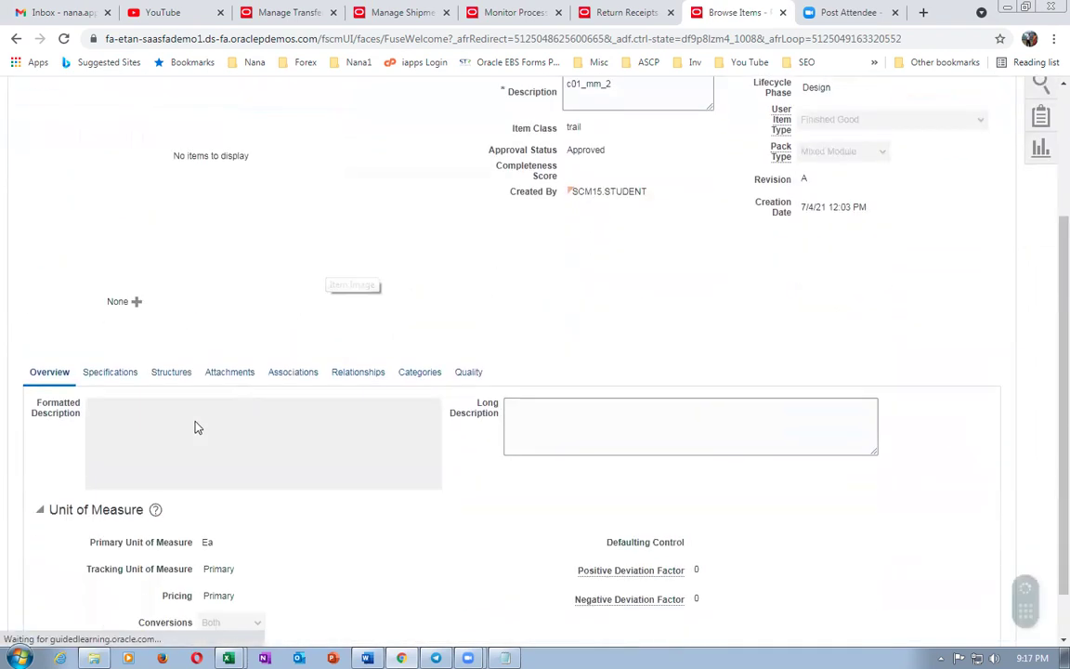
click(124, 346)
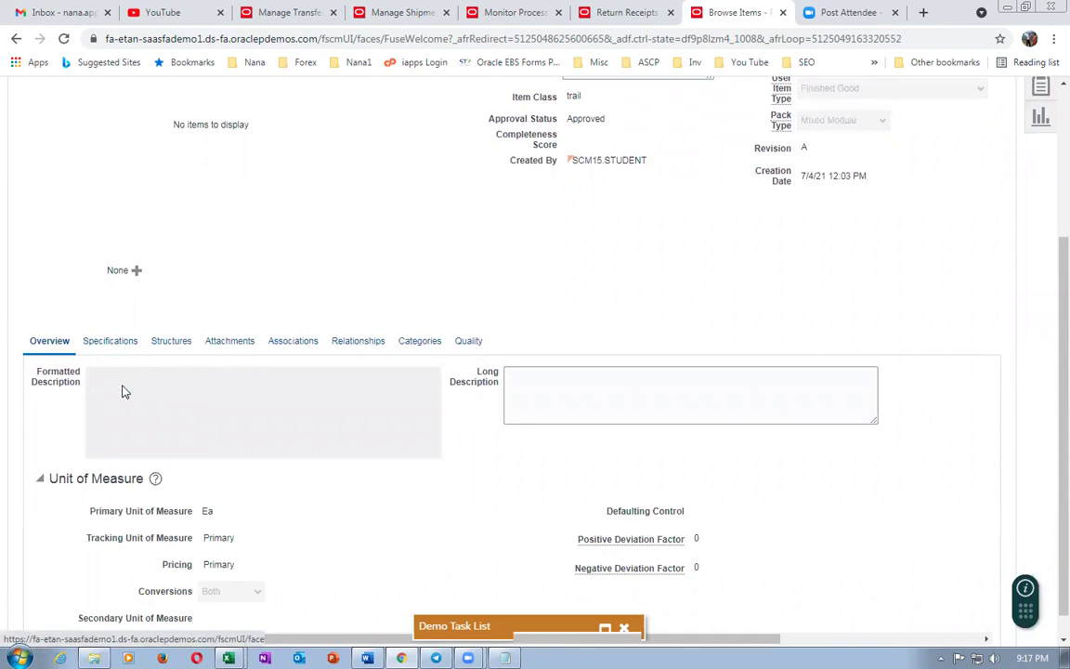
scroll(119, 392, down, 3)
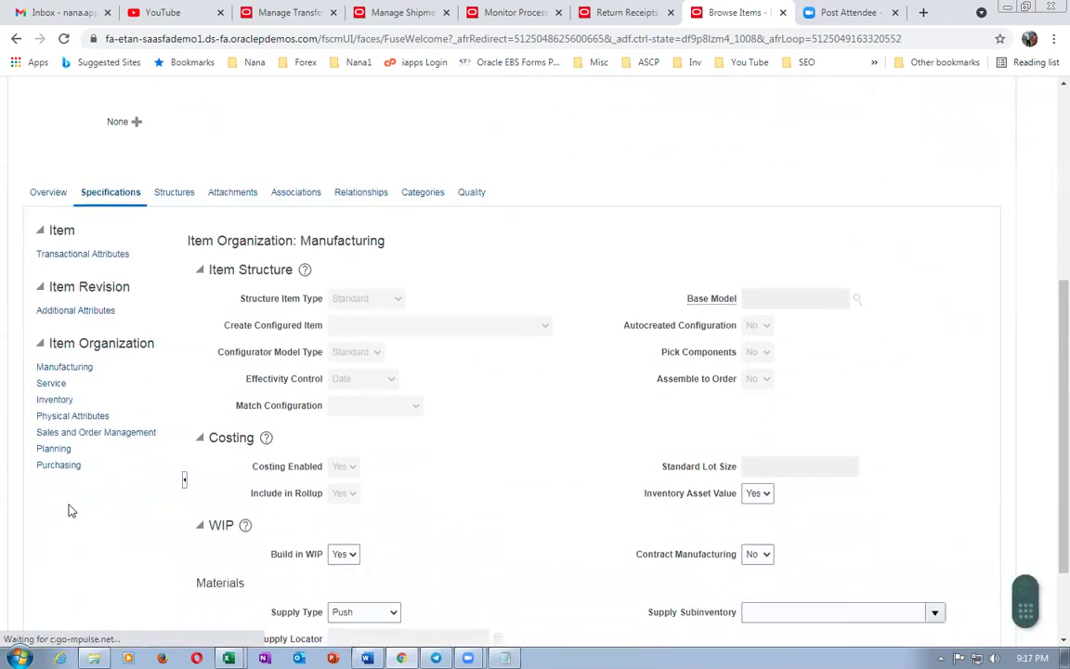
Step: Examine the item's Sales and Order Management attributes, including Transfer Orders Enabled, Check ATP and Returnable
click(94, 433)
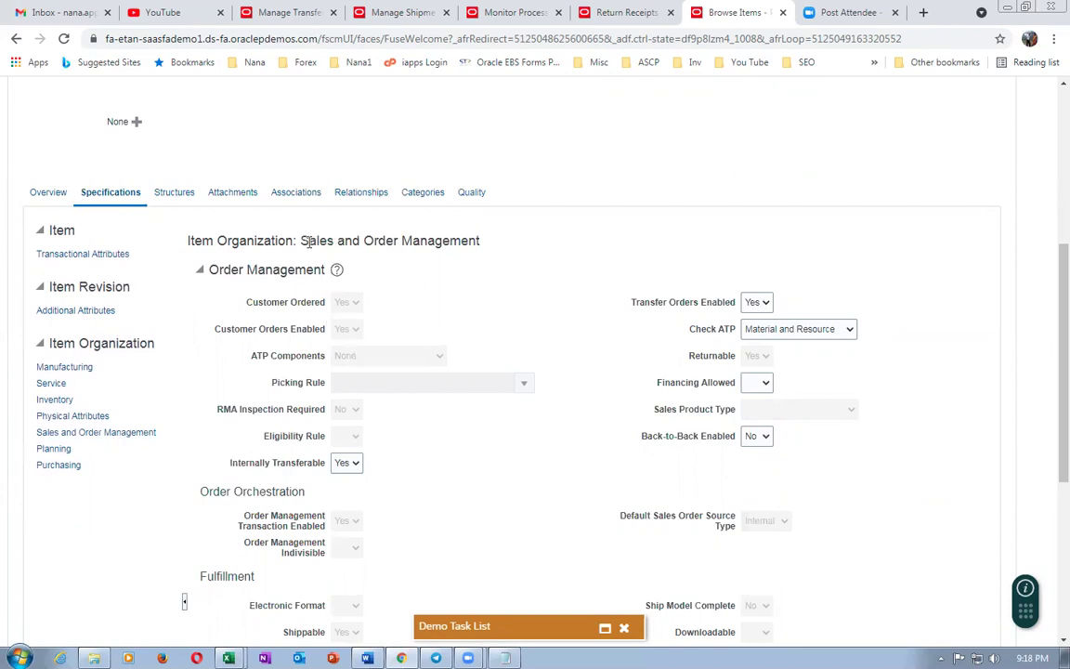
drag(308, 241, 462, 241)
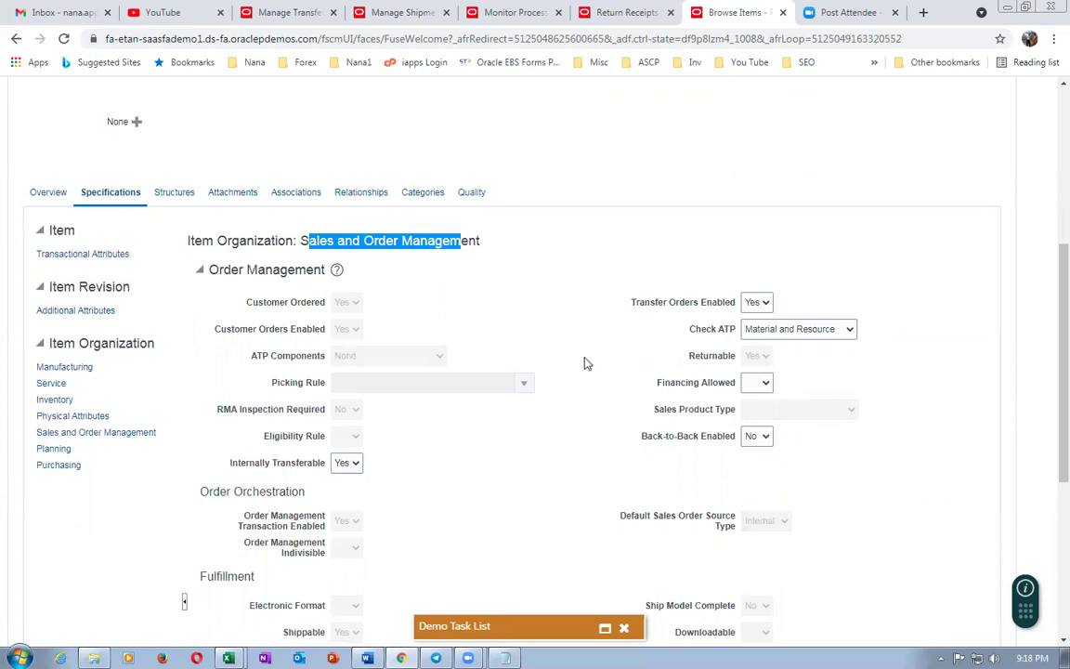
click(758, 365)
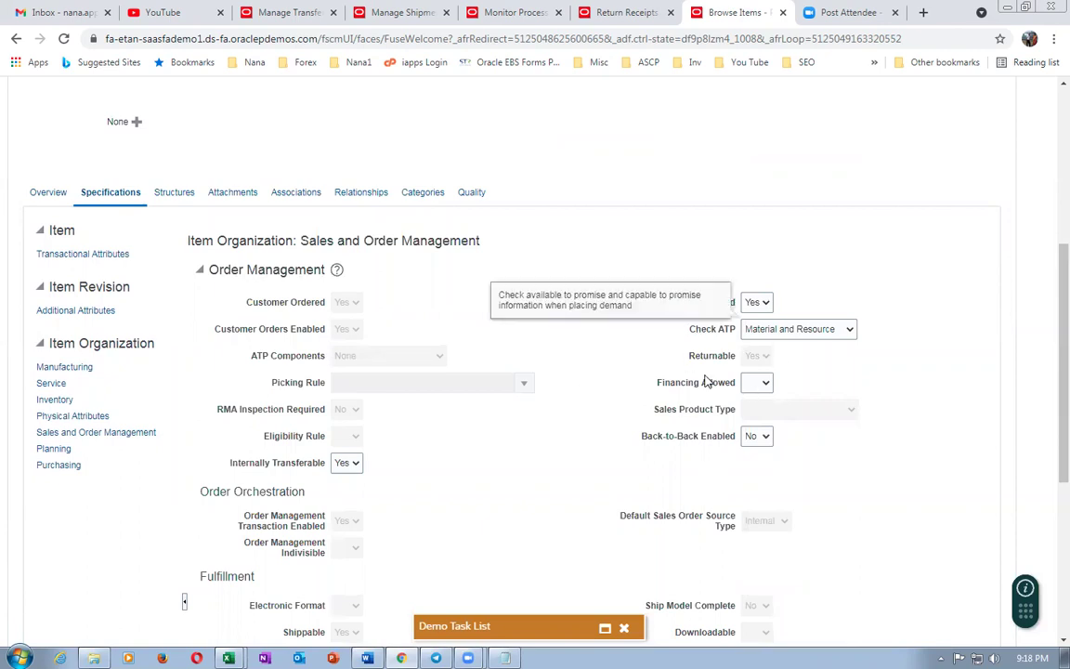
Step: Return to the receipt return line, set the c01_mm_2 return quantity to 2 Ea, submit it and acknowledge the confirmation
click(624, 12)
click(537, 284)
text(2)
key(Tab)
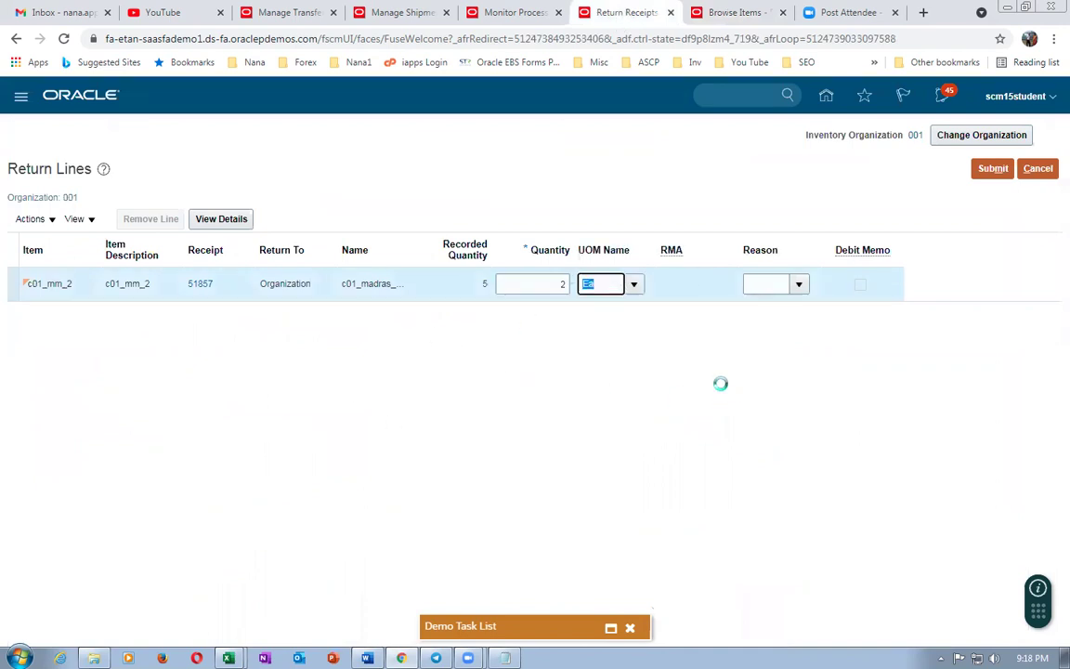
click(237, 390)
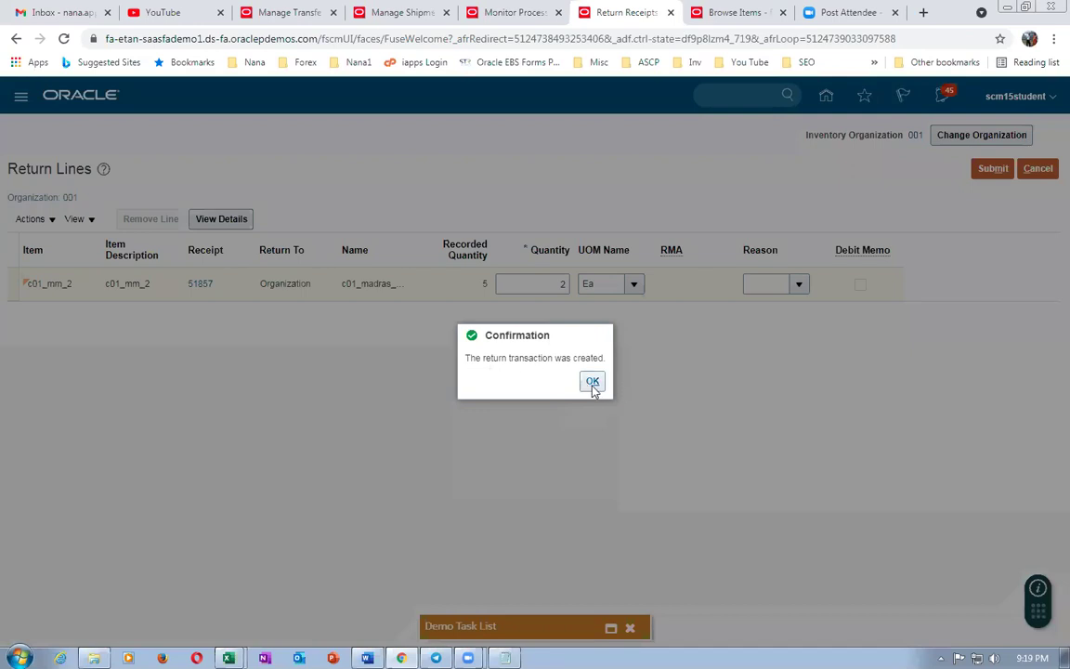
click(593, 382)
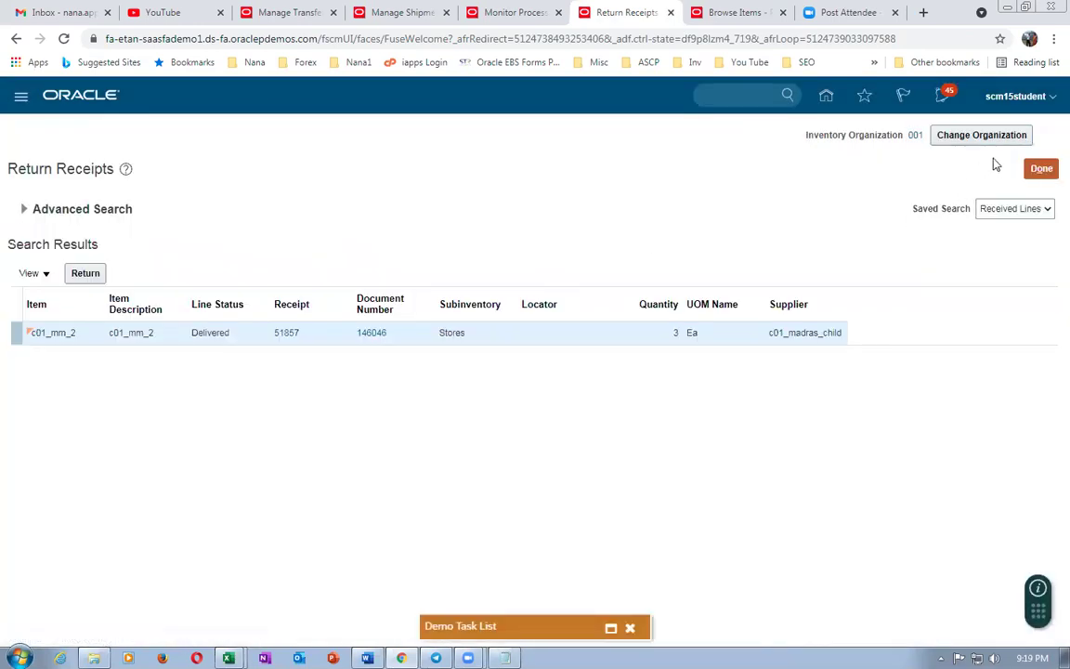
Step: Finish Return Receipts, open Manage Transfer Orders from the Inventory tasks, and add the Original Transfer Order for Return search field
click(1040, 168)
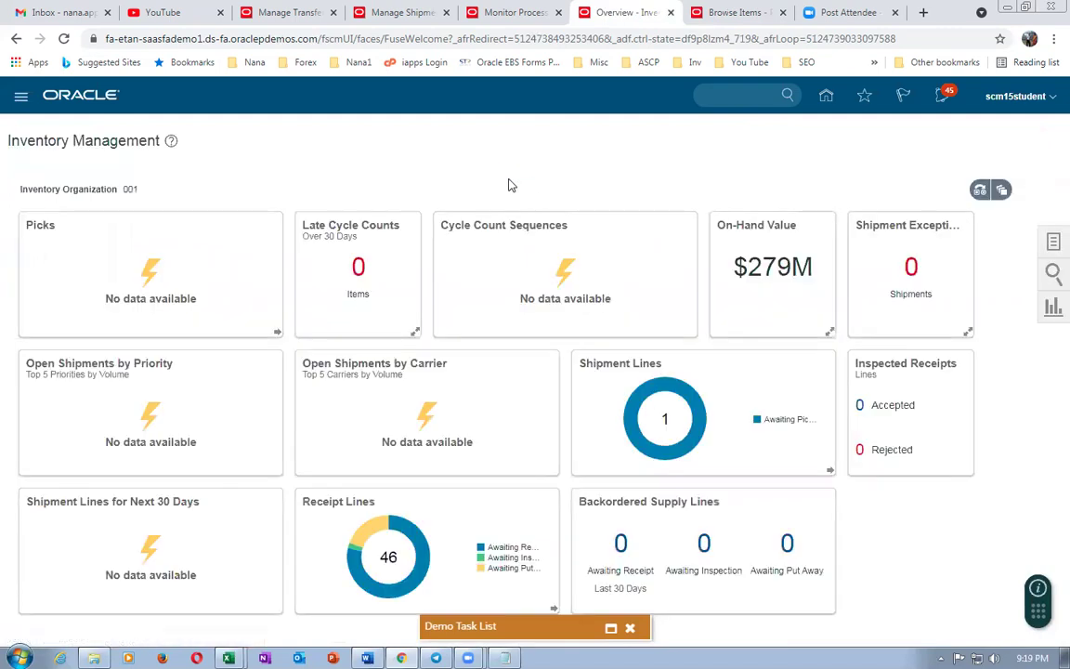
click(1053, 241)
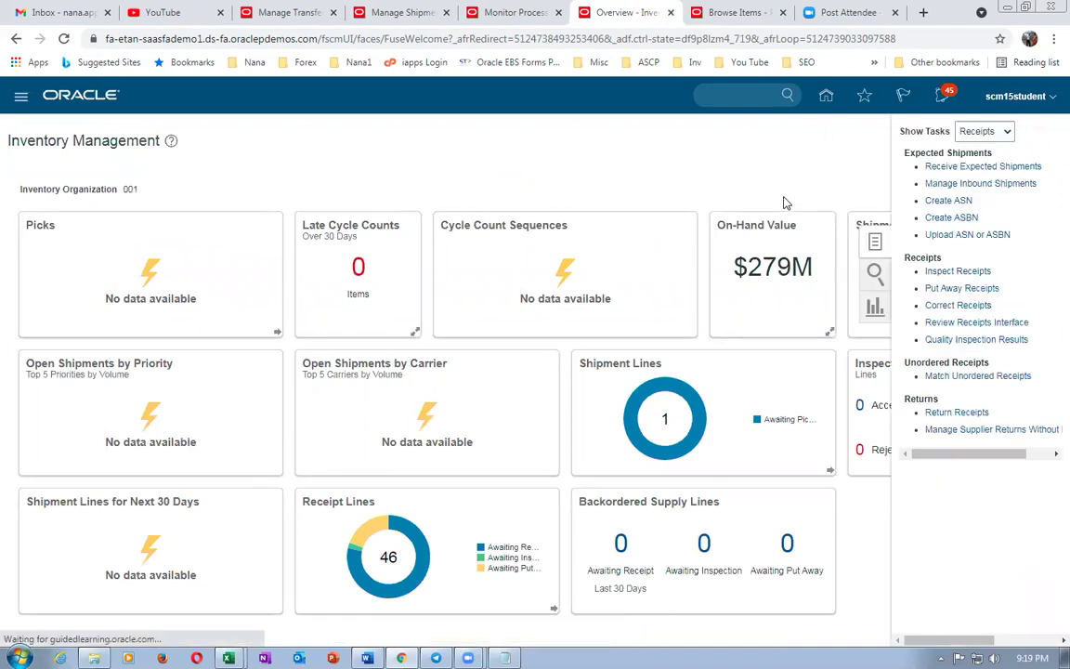
click(973, 133)
click(971, 147)
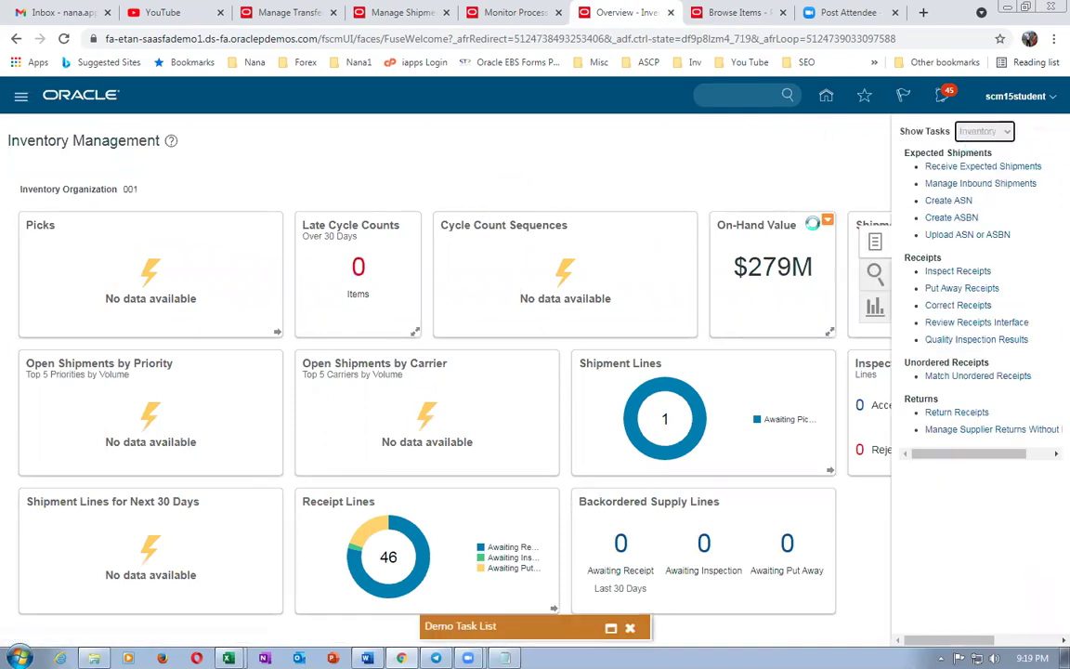
click(966, 269)
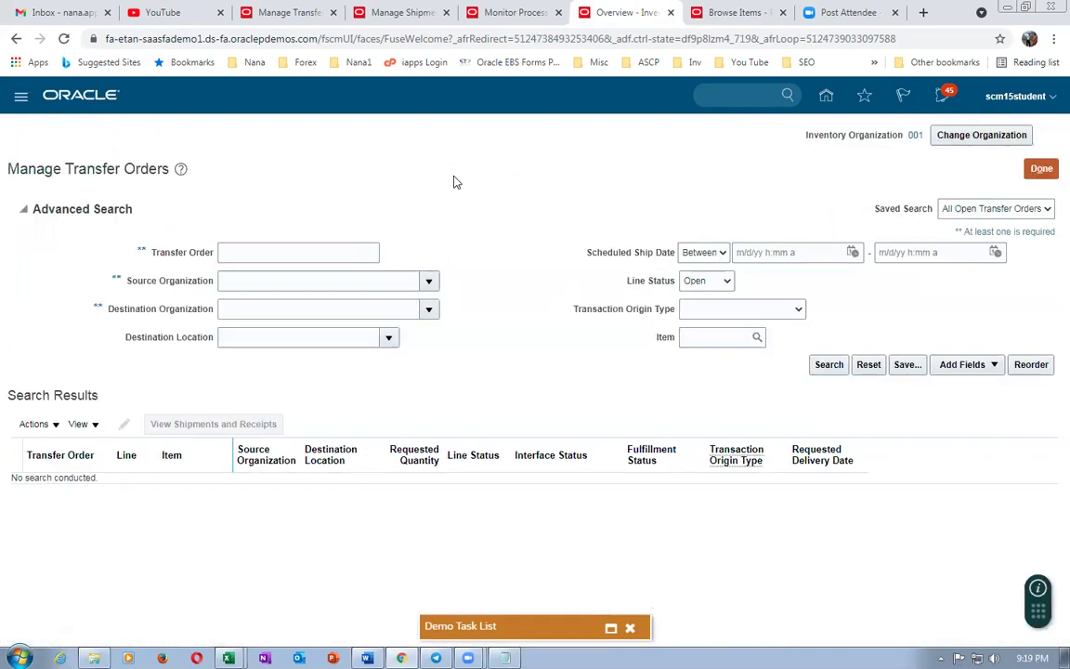
click(948, 366)
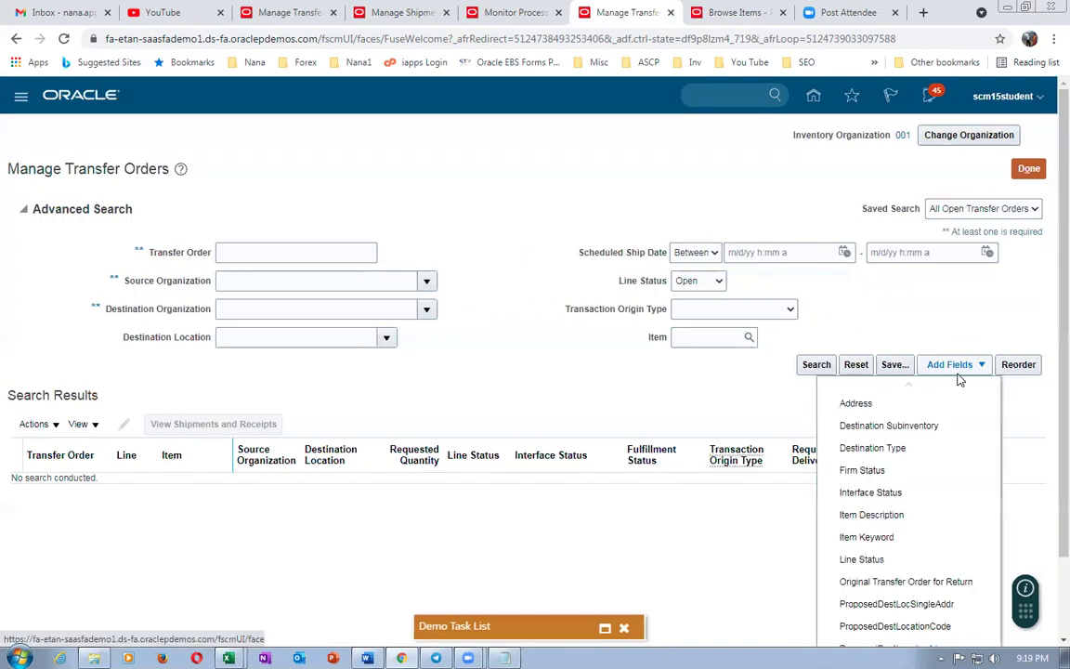
click(915, 582)
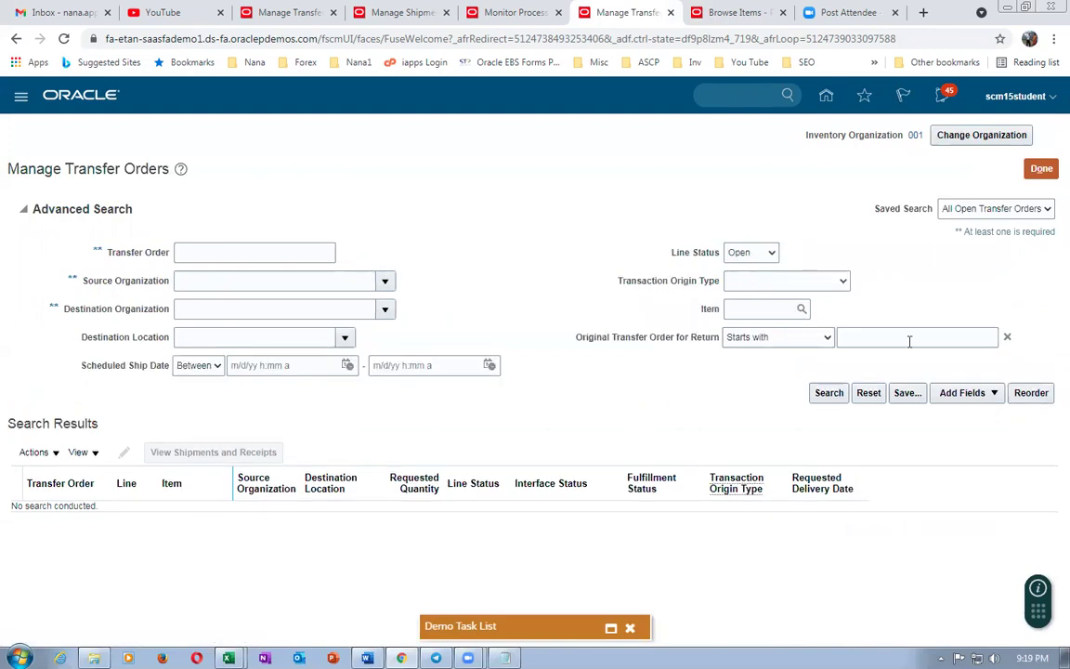
Step: Search transfer orders by the original order number's leading digits and source organization 001, then display the return order's shipments and receipts
click(856, 337)
text(146)
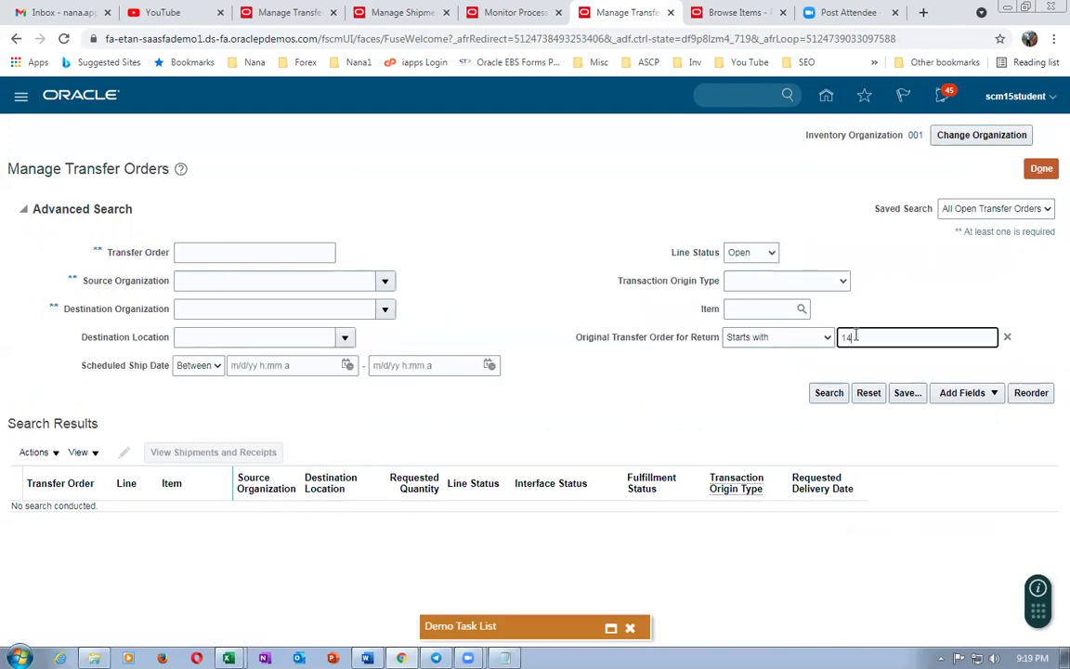
click(826, 394)
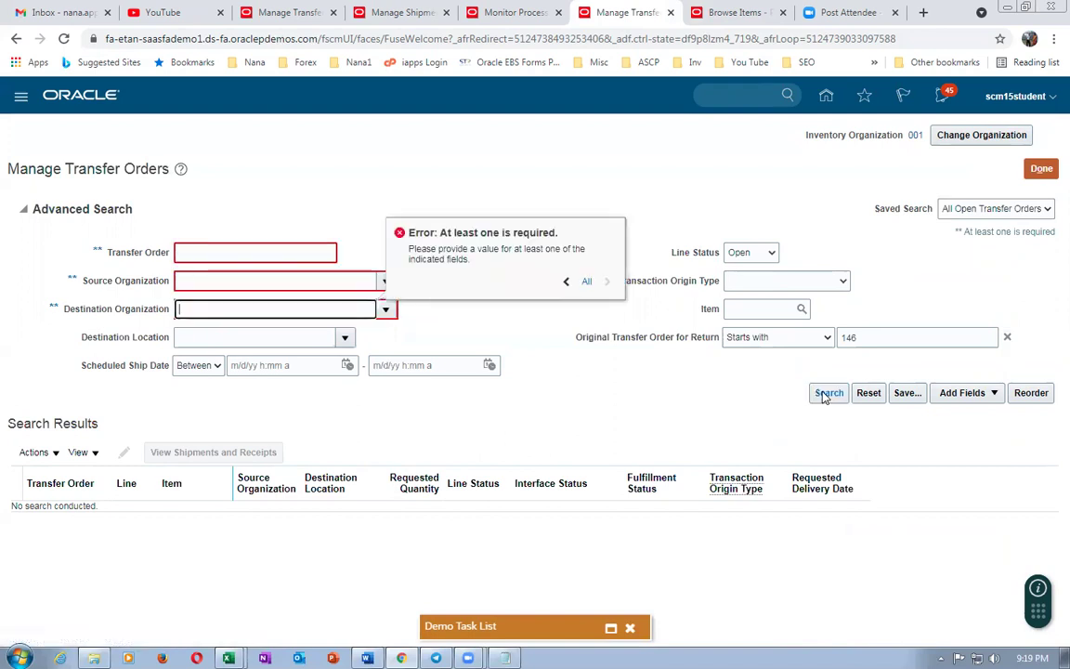
click(201, 277)
text(001)
key(Tab)
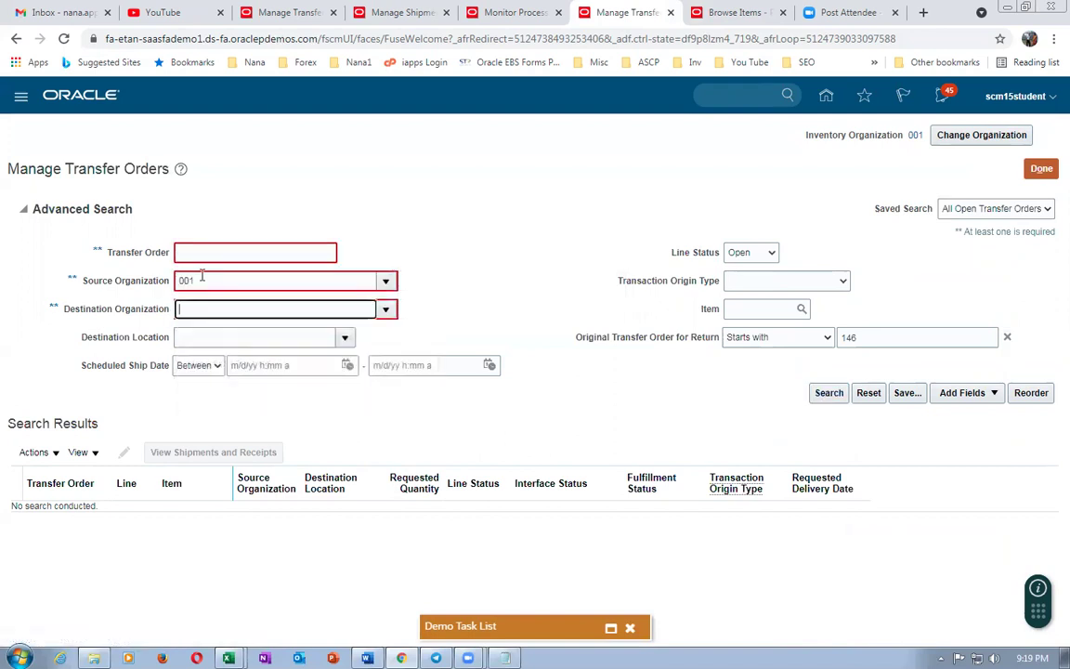
click(828, 394)
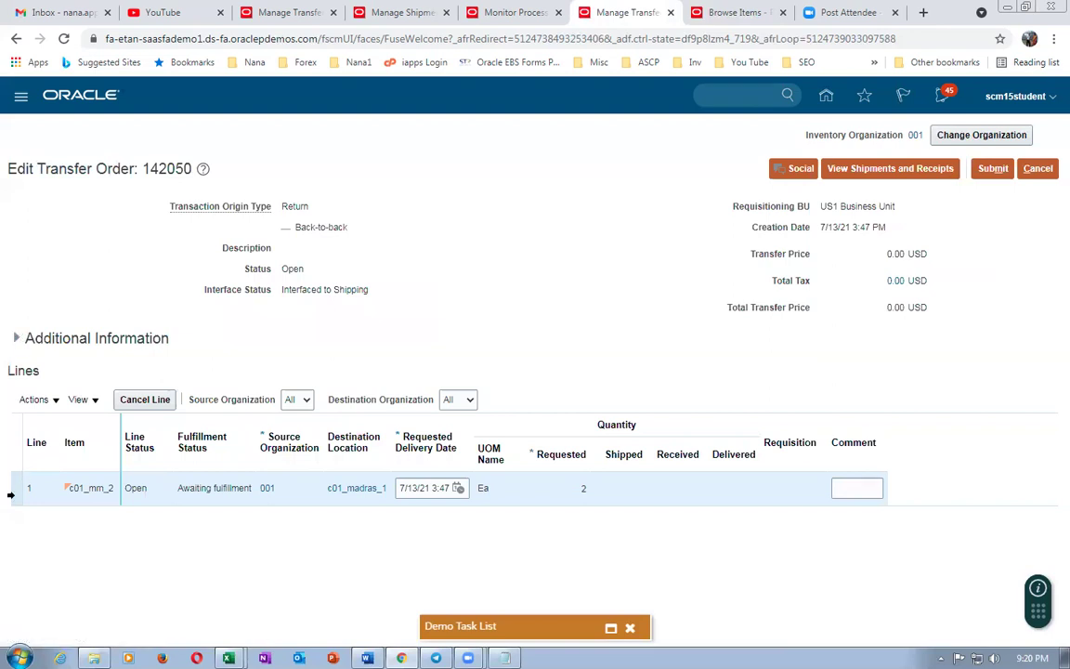
click(916, 171)
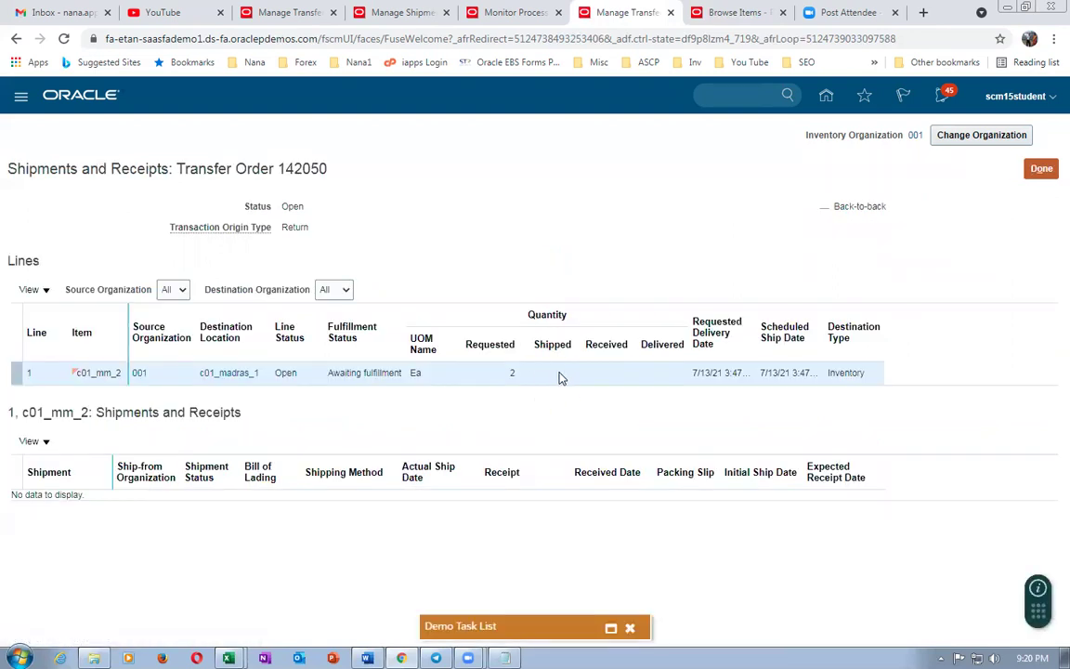
Step: Open Setup and Maintenance in a duplicate of the item's browser tab and bring up its setup task search
click(747, 14)
right_click(749, 17)
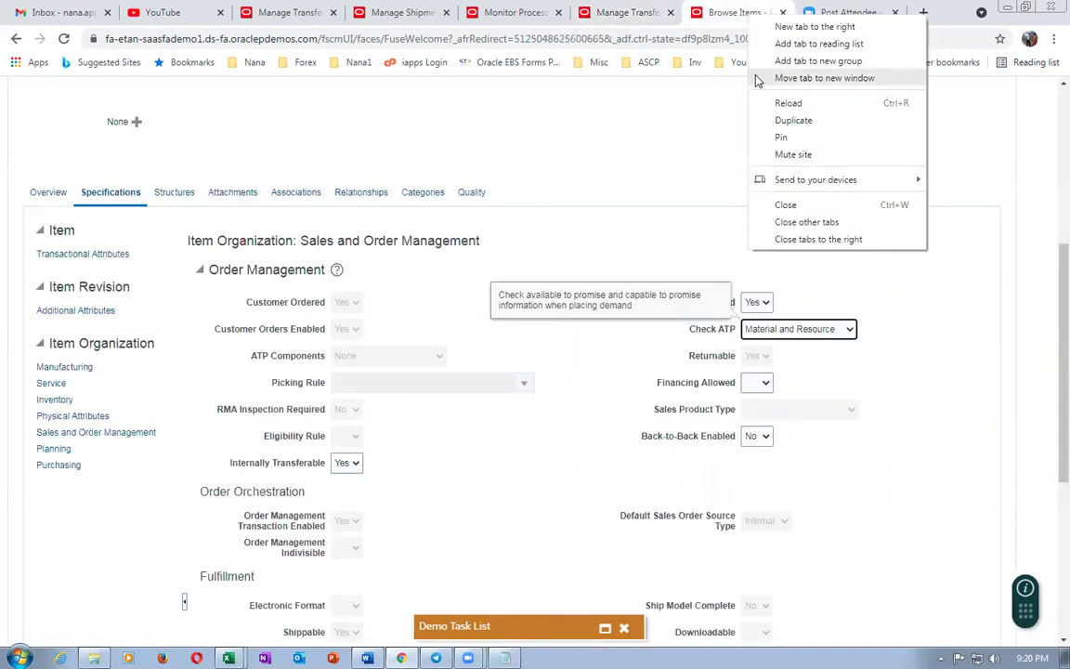
click(778, 120)
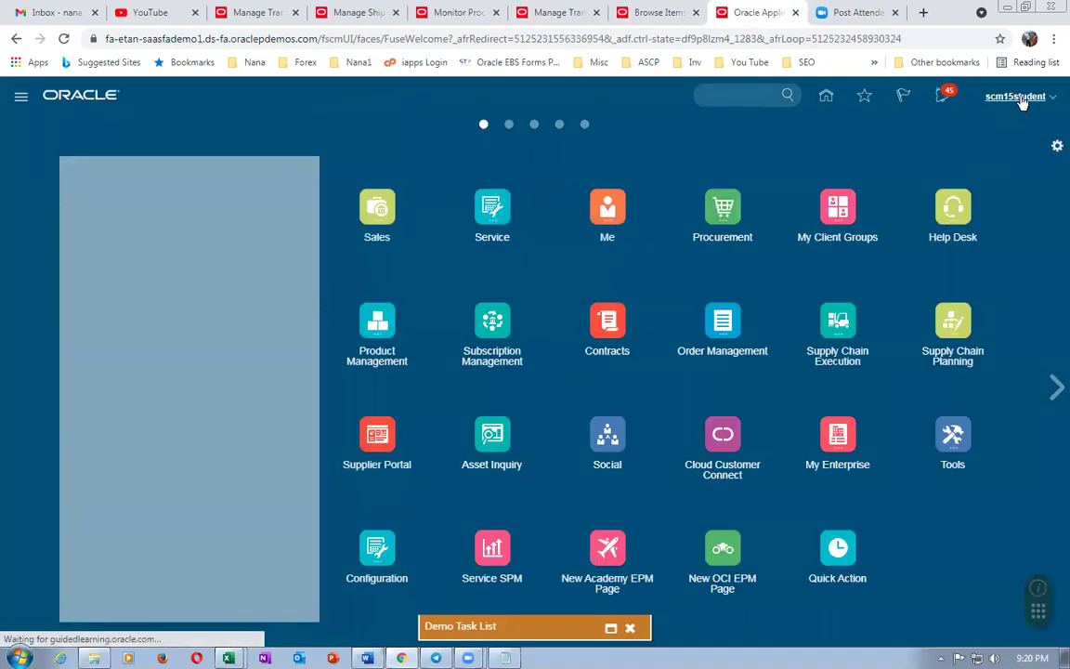
click(1017, 96)
click(790, 315)
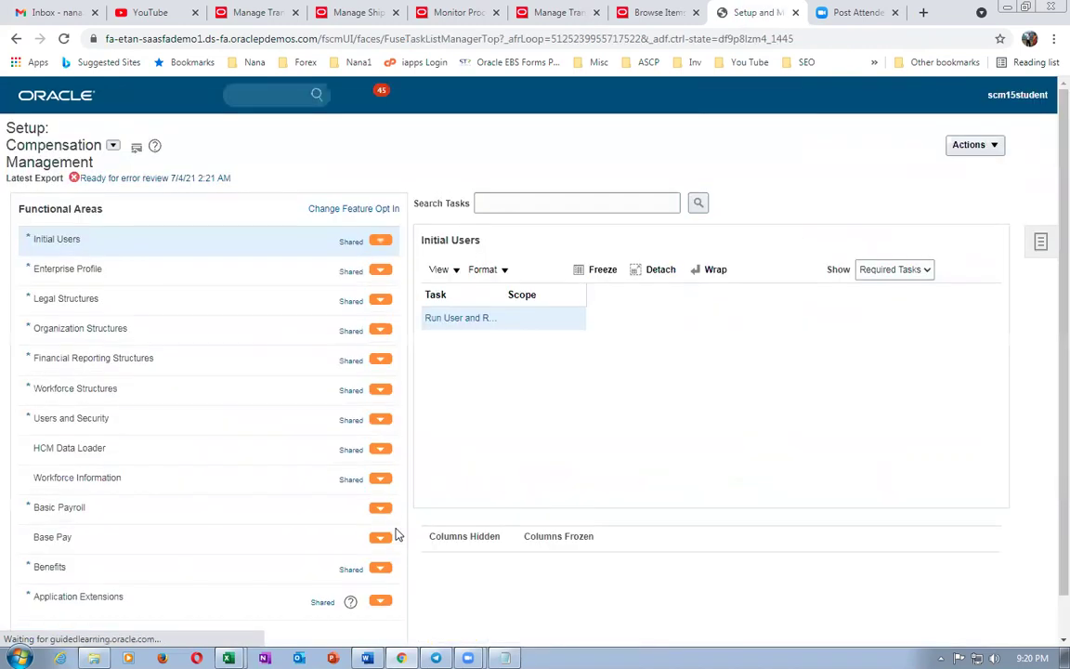
click(391, 513)
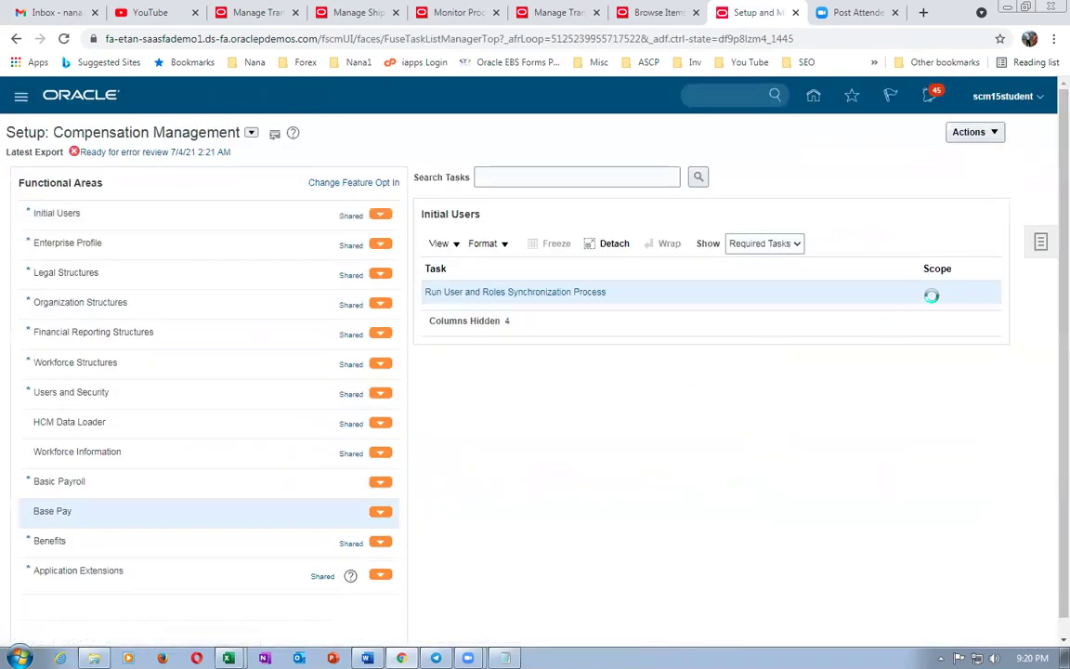
click(1038, 243)
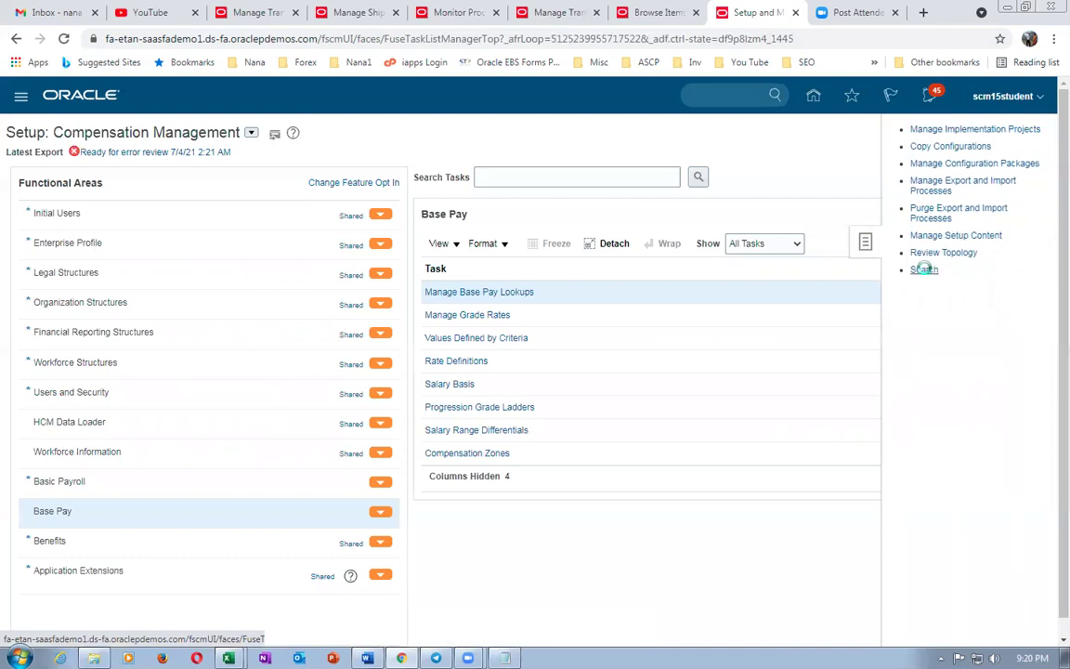
click(926, 270)
Step: Search the setup tasks for man%inter%org%para% and open Manage Interorganization Parameters
click(313, 171)
text(man)
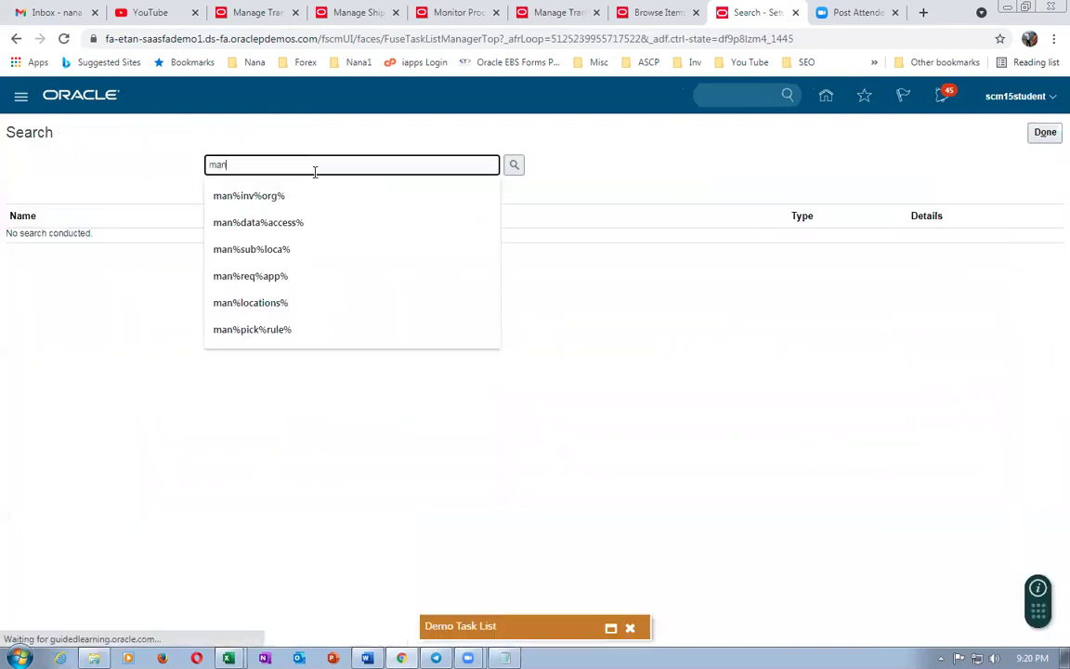
text(%inter%org%pa)
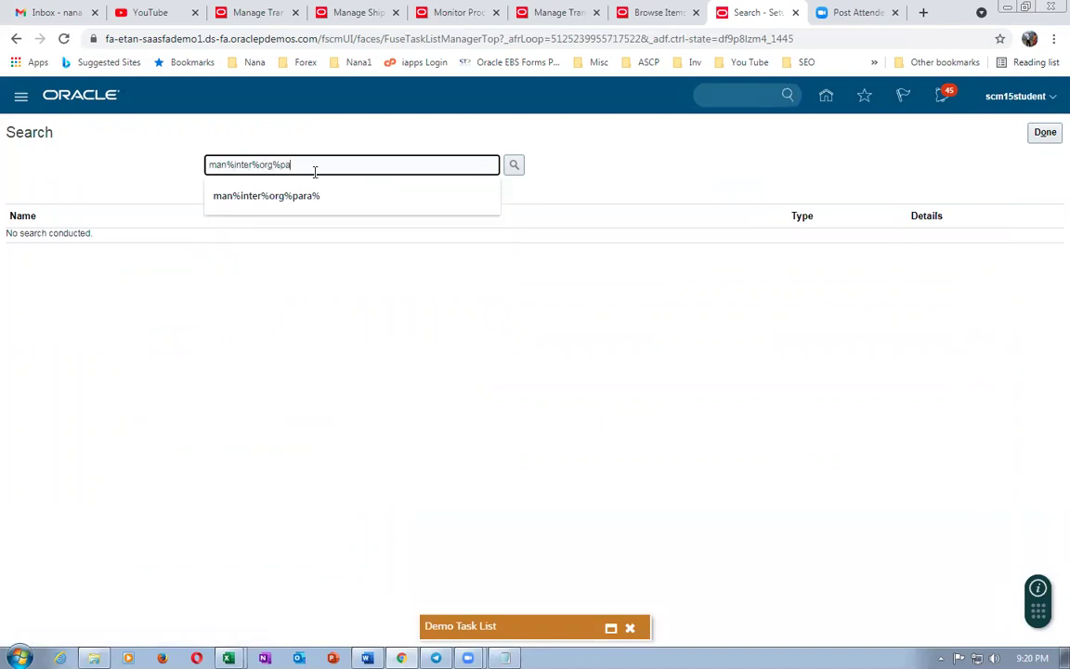
text(ra%)
key(Return)
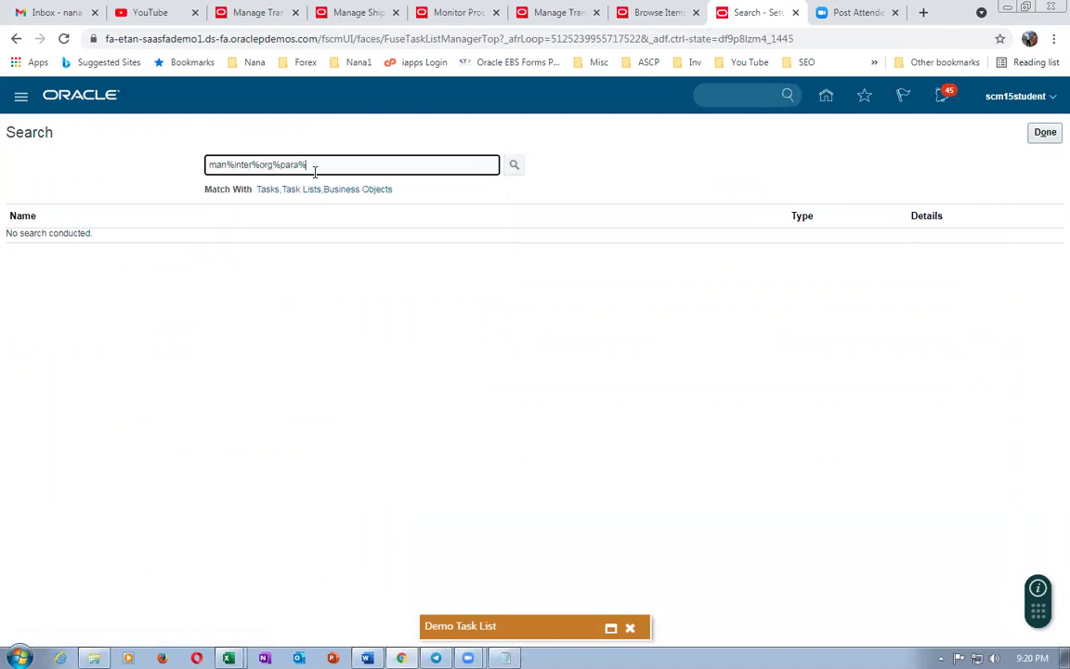
click(72, 243)
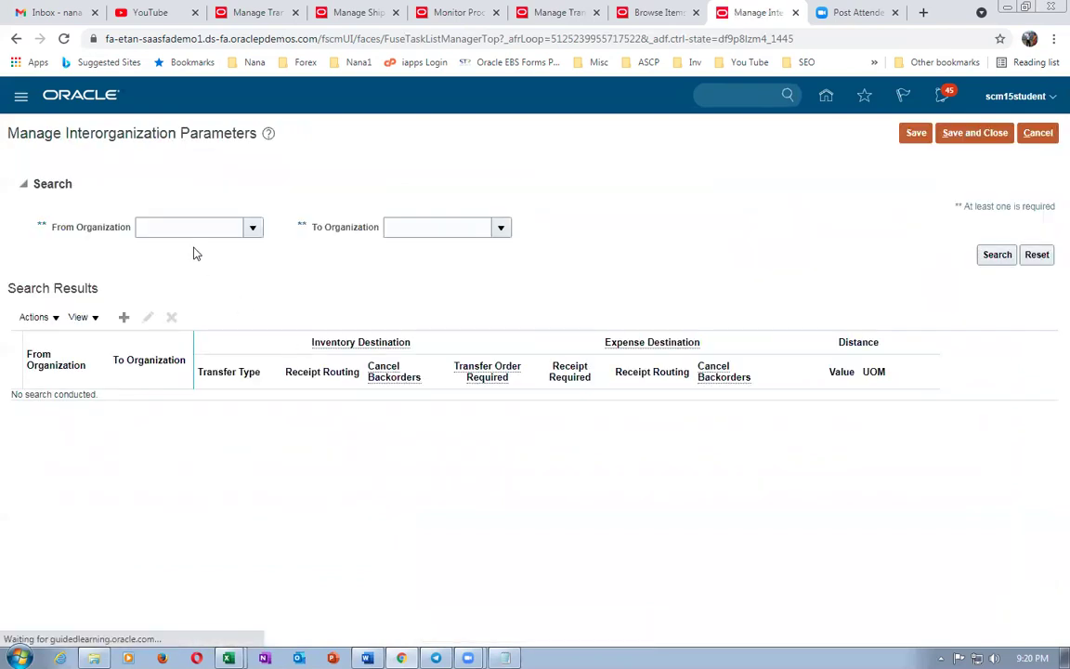
click(187, 229)
text(0901)
key(Tab)
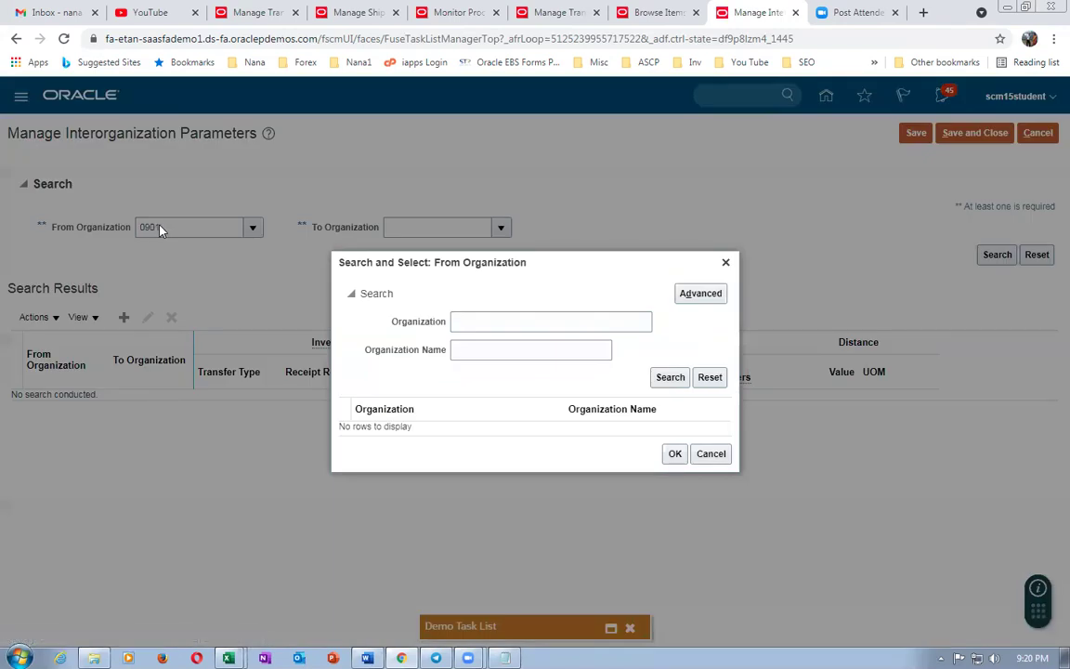
click(674, 454)
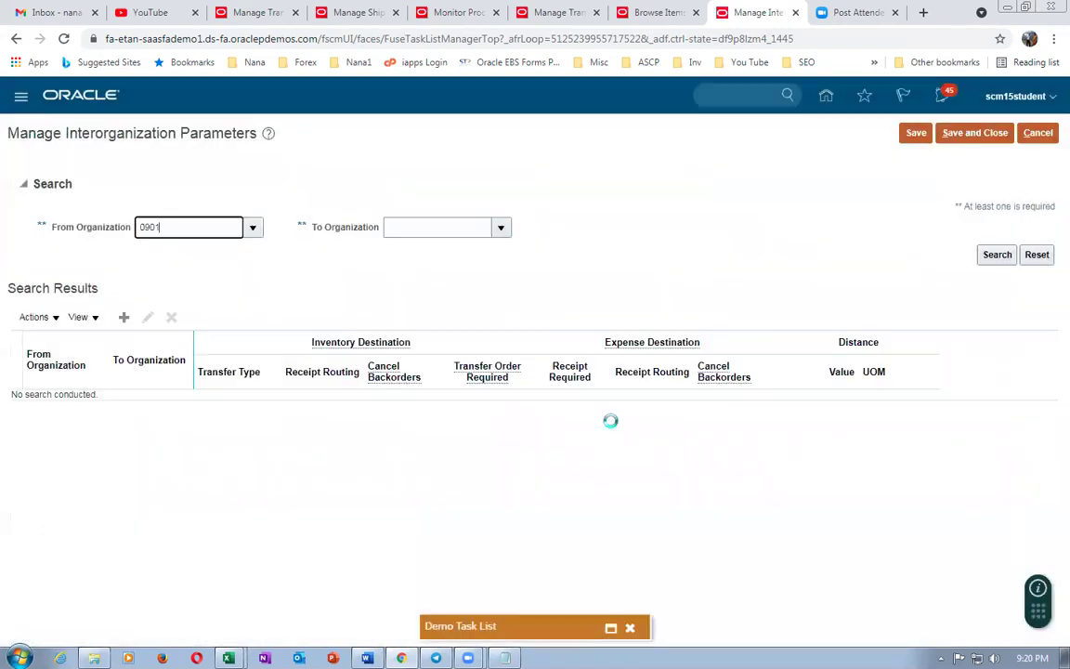
Step: Search the interorganization parameters from organization 001 to C011 and open the matching record's details
double_click(176, 223)
text(001)
key(Tab)
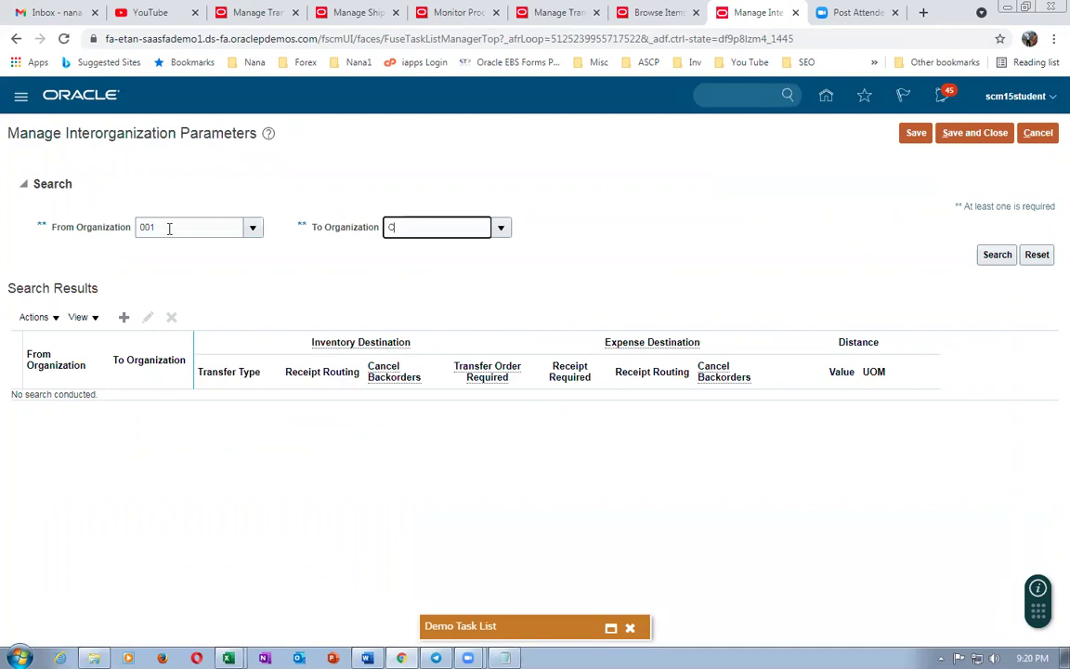
click(1006, 261)
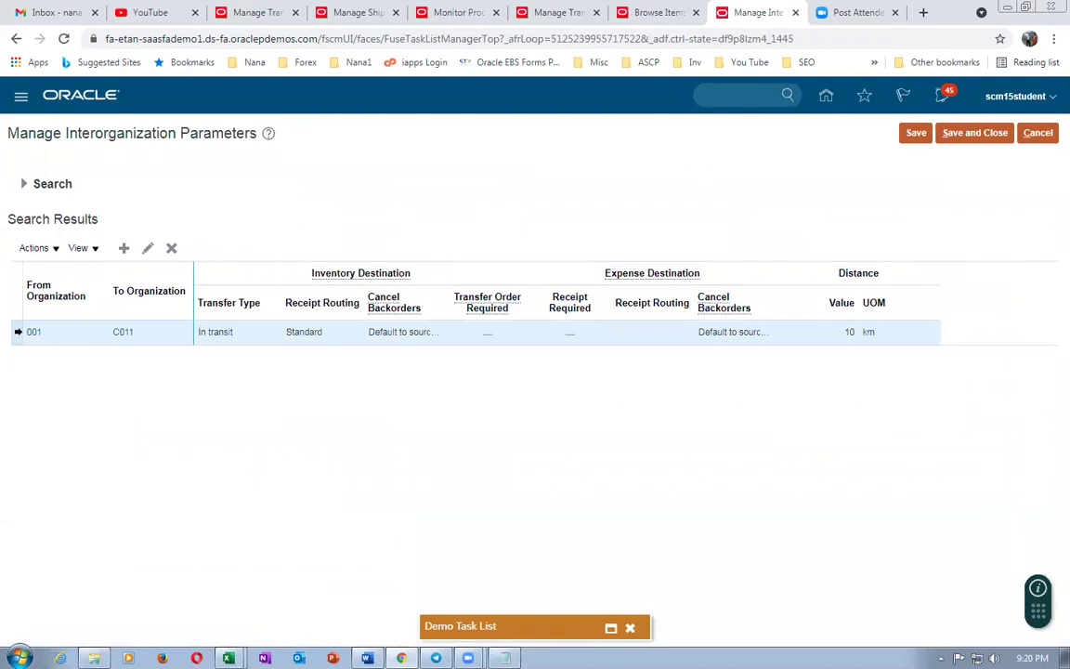
click(146, 248)
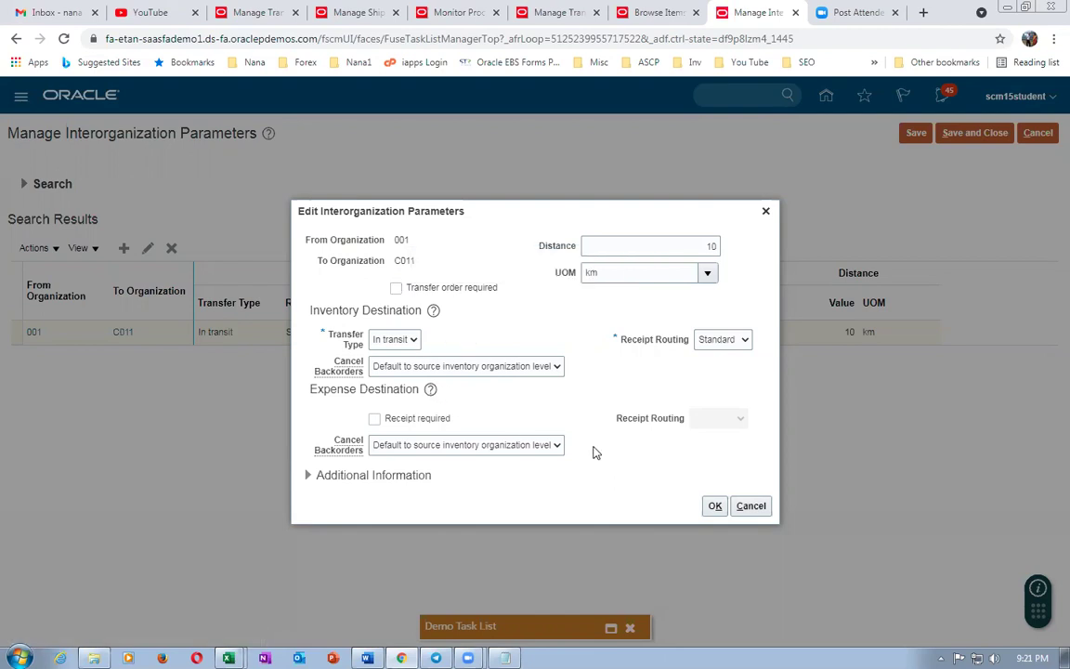
Step: Review the return order, item specifications, interorganization parameters, shipment line and original transfer order across the open tabs, ending on the return order
click(559, 13)
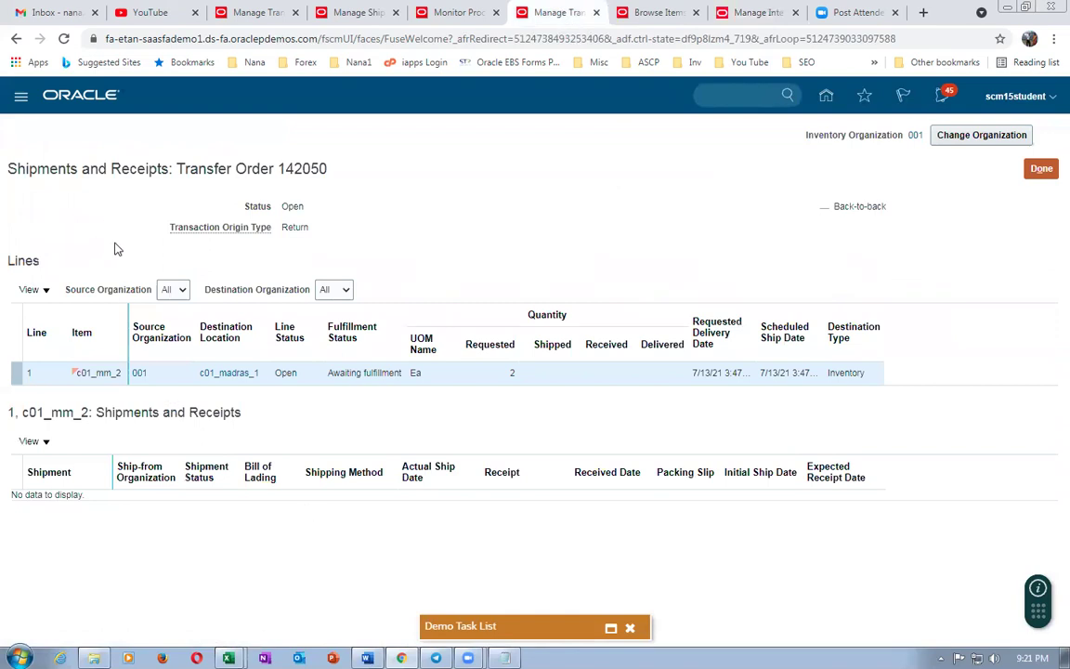
click(663, 17)
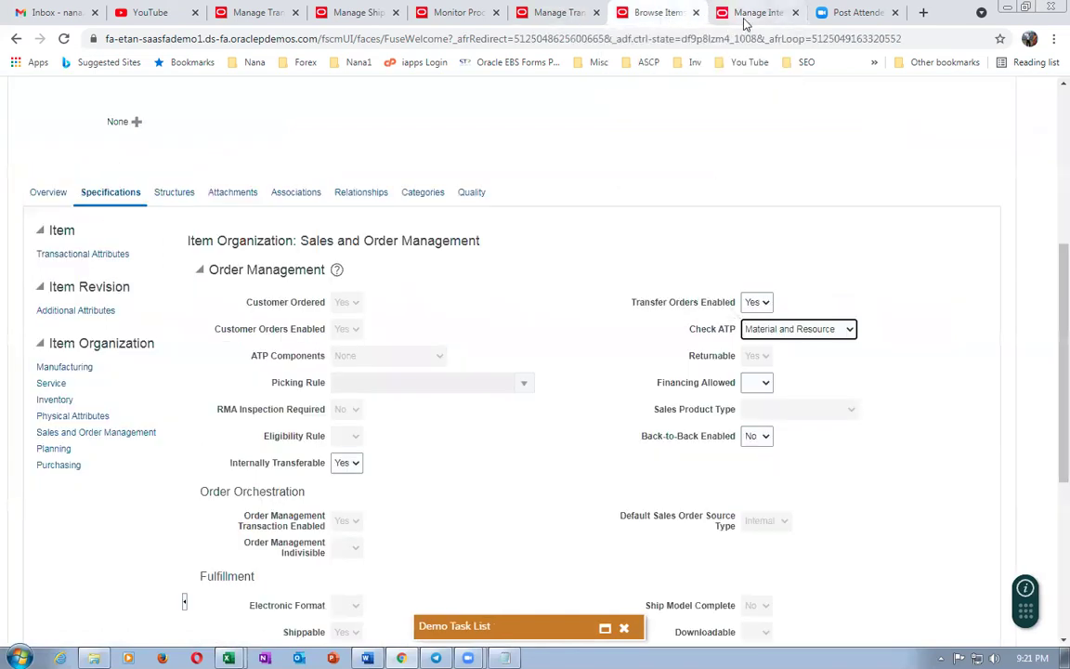
click(757, 13)
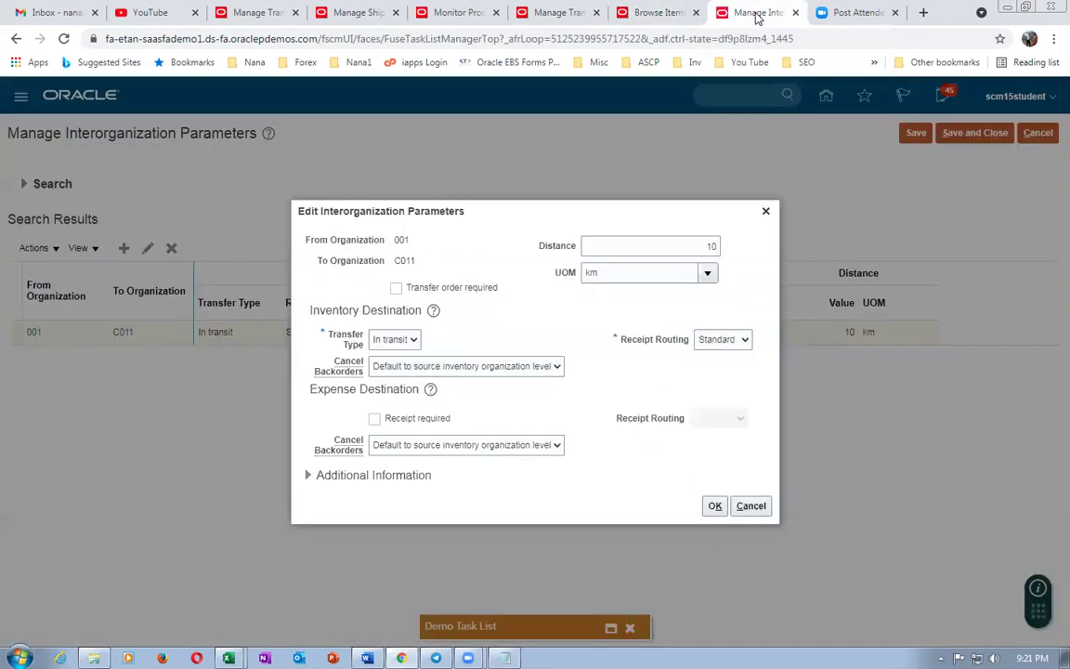
click(360, 15)
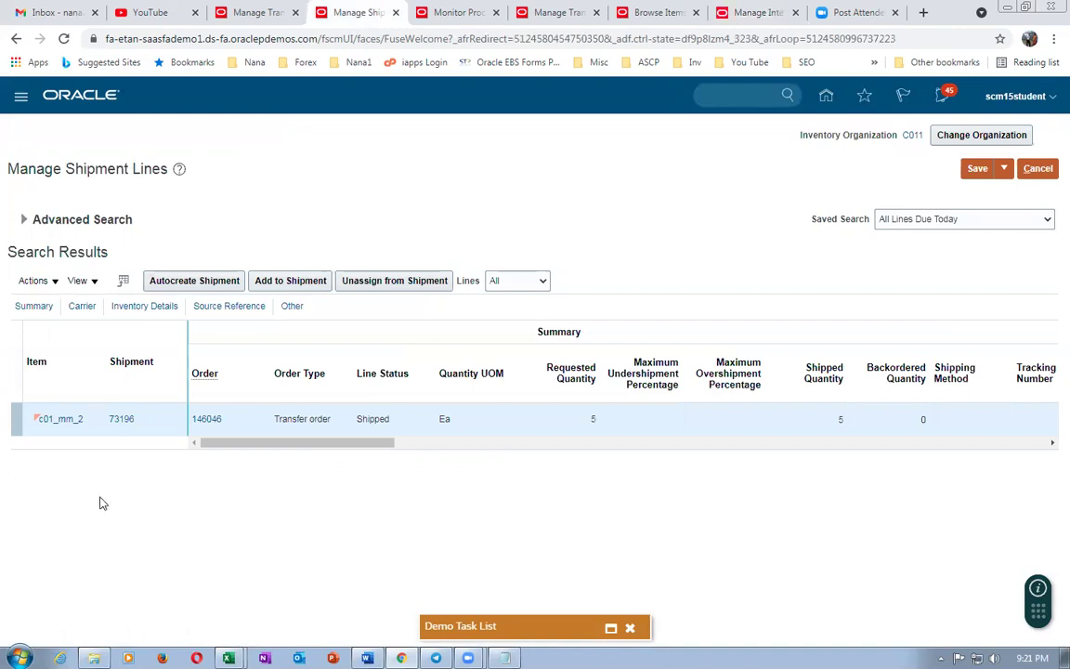
click(274, 19)
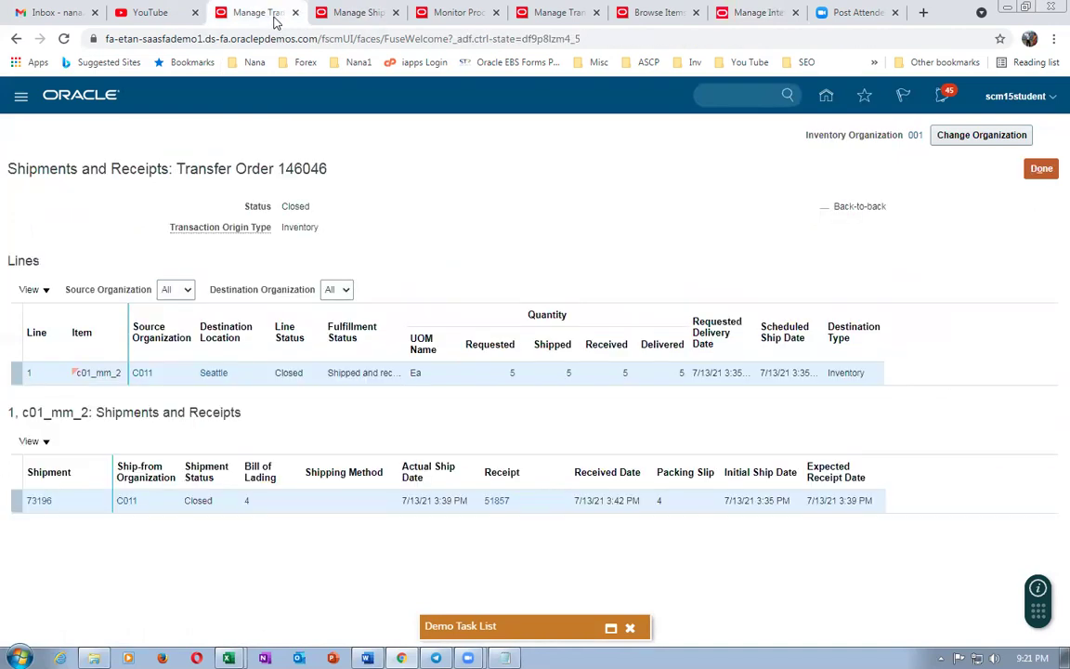
click(353, 15)
click(456, 15)
click(567, 15)
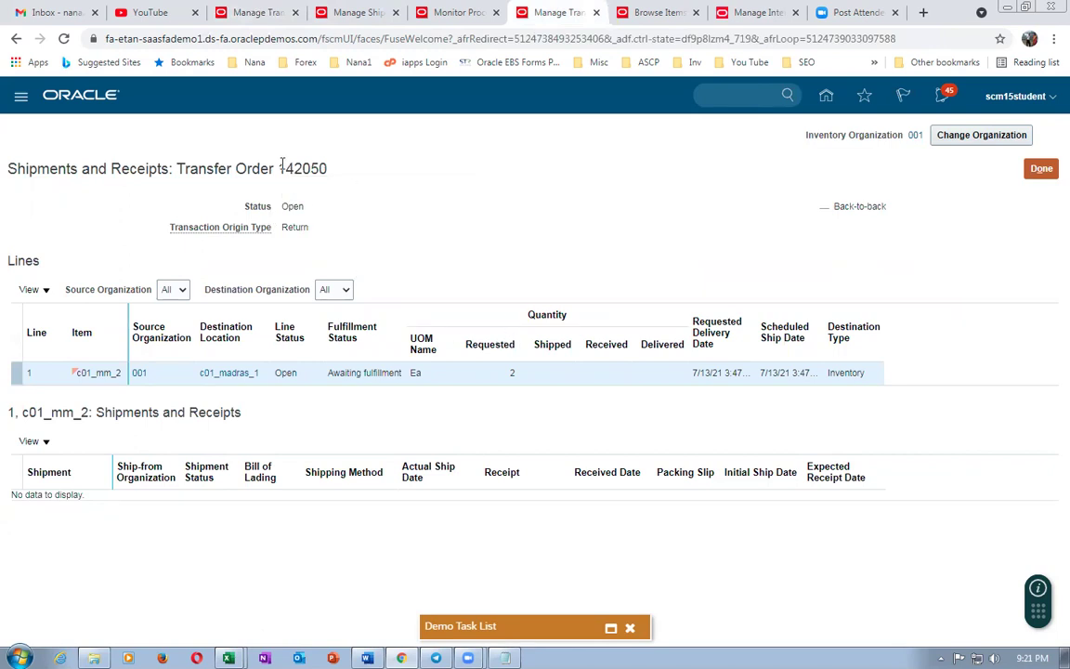
Step: Copy the return transfer order's number into the Notepad notes on a new line labelled Return TO, and go back to the order
drag(276, 169, 329, 179)
key(ctrl+c)
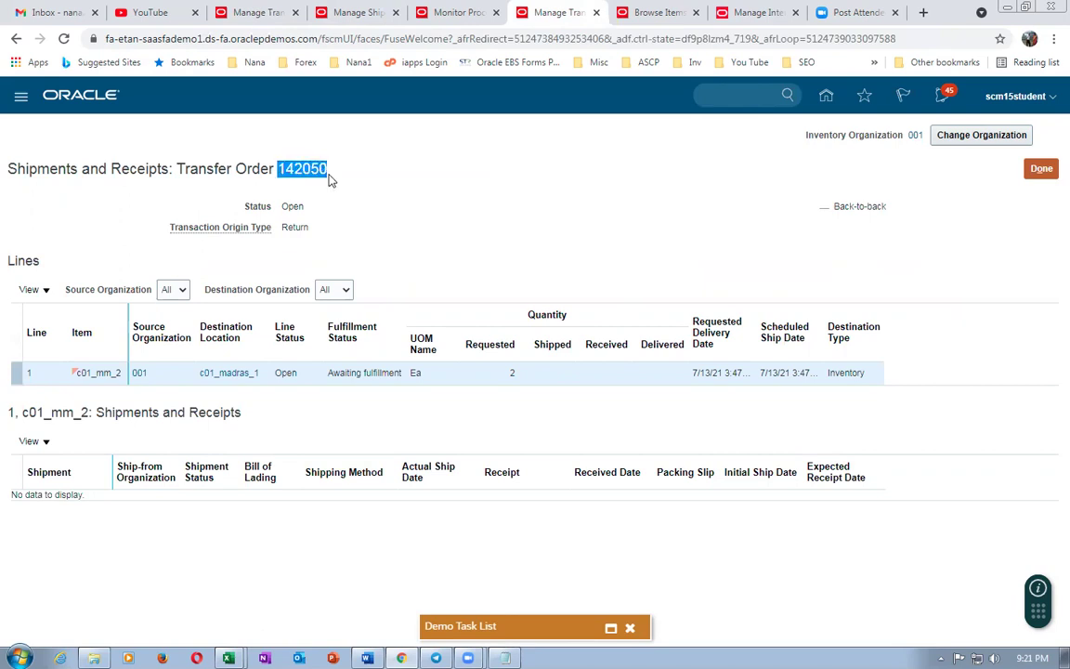
key(alt+Tab)
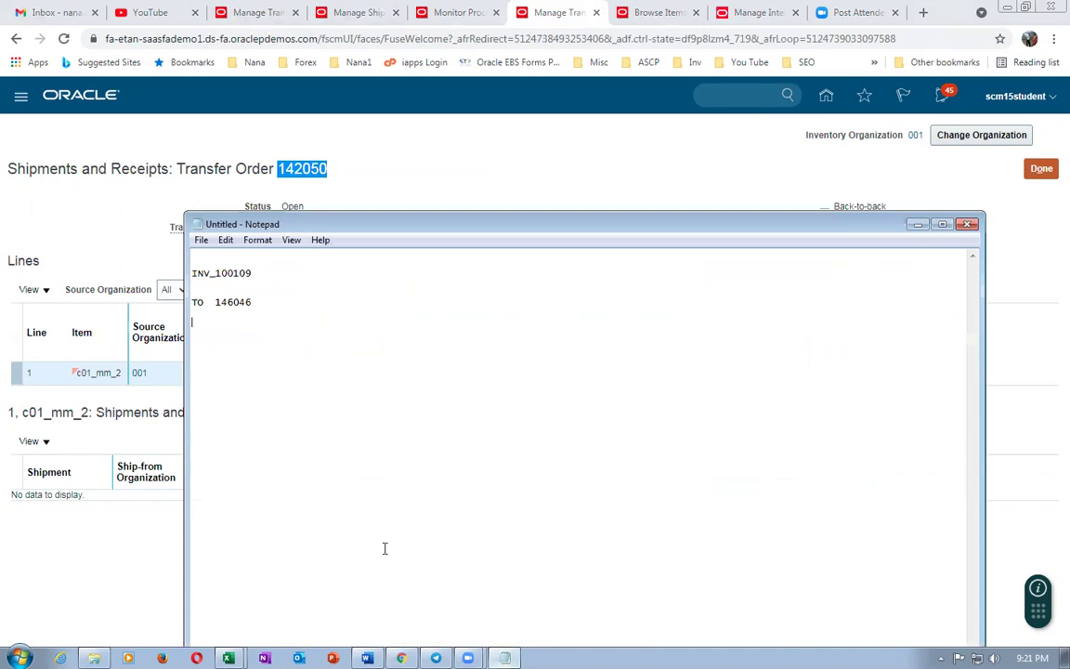
key(Return)
key(Return)
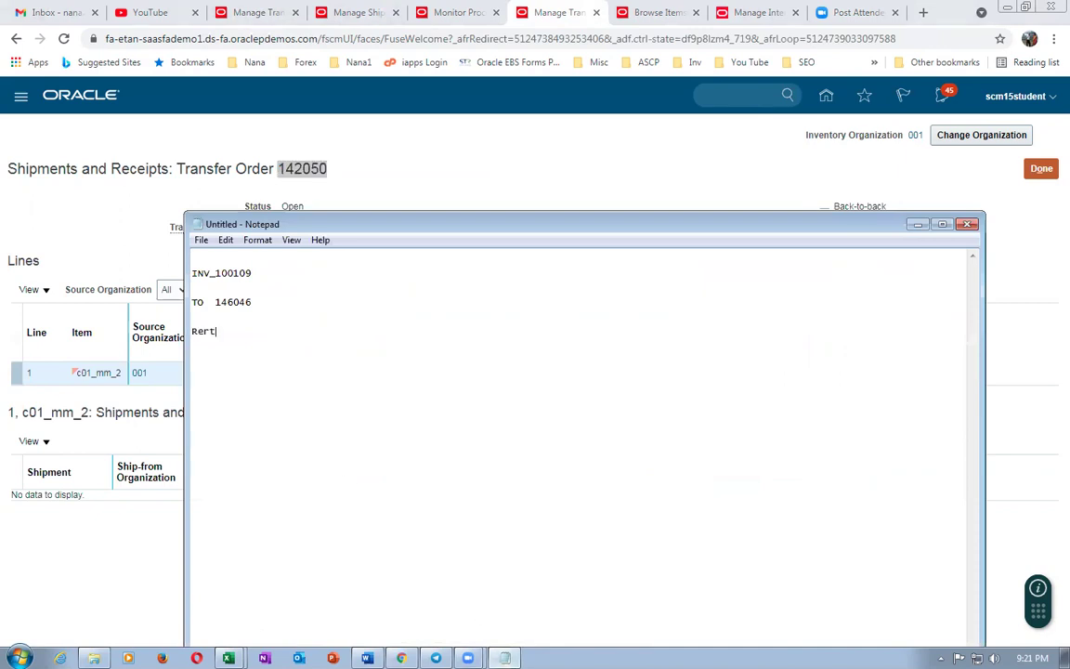
text(Rerturn TO)
key(ctrl+v)
key(Return)
key(Up)
click(78, 255)
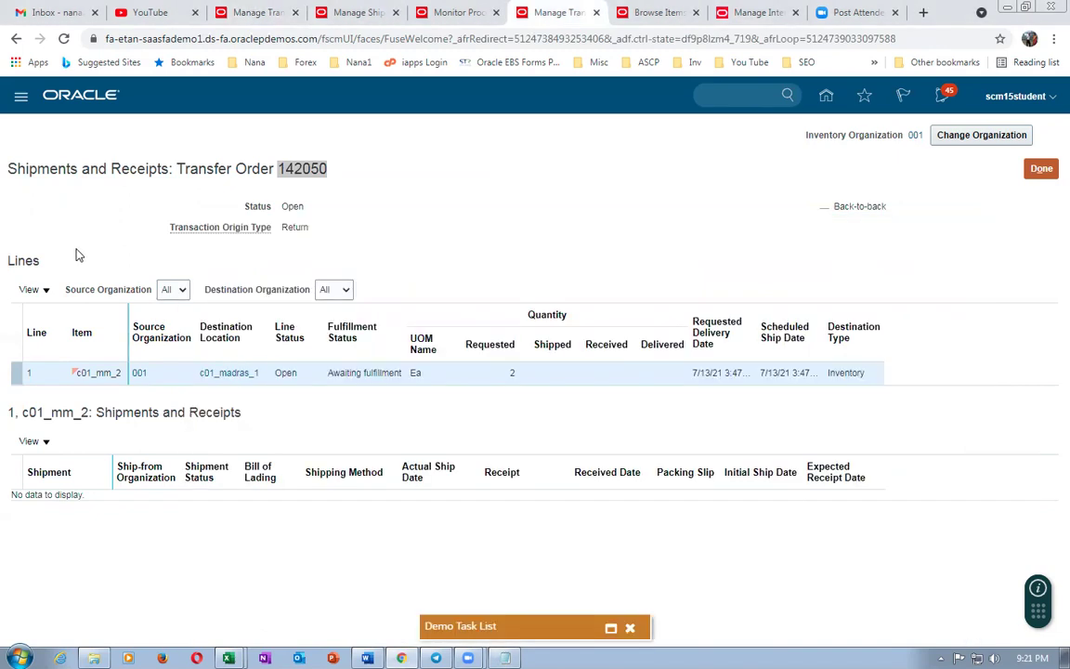
Step: Check the source organization and destination location address on the return order's c01_mm_2 line
click(383, 415)
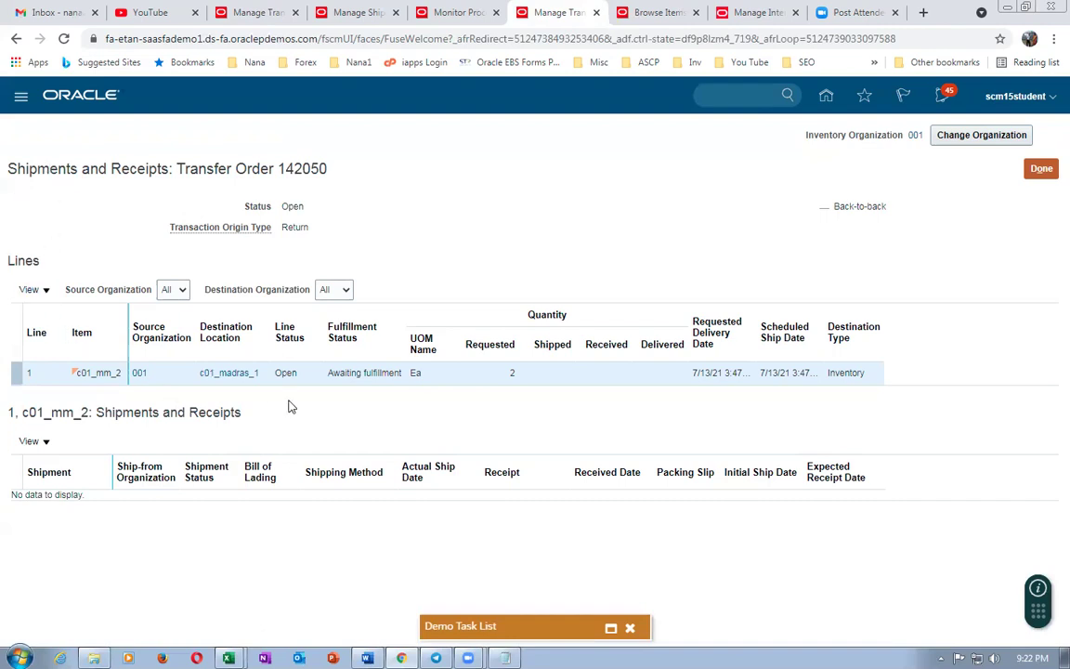
click(139, 375)
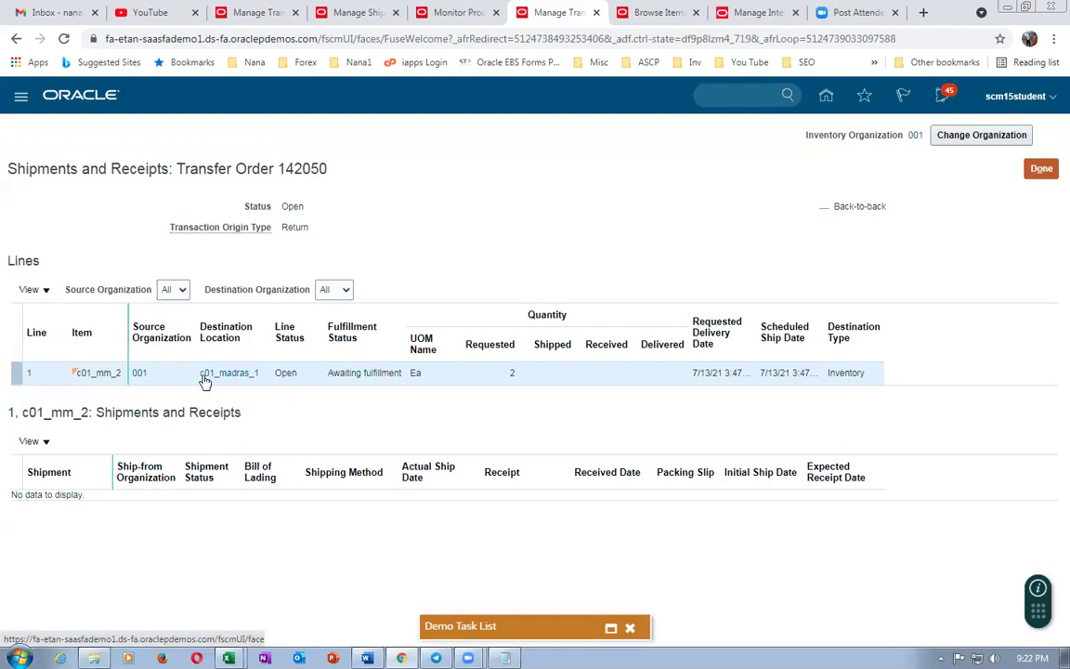
click(205, 376)
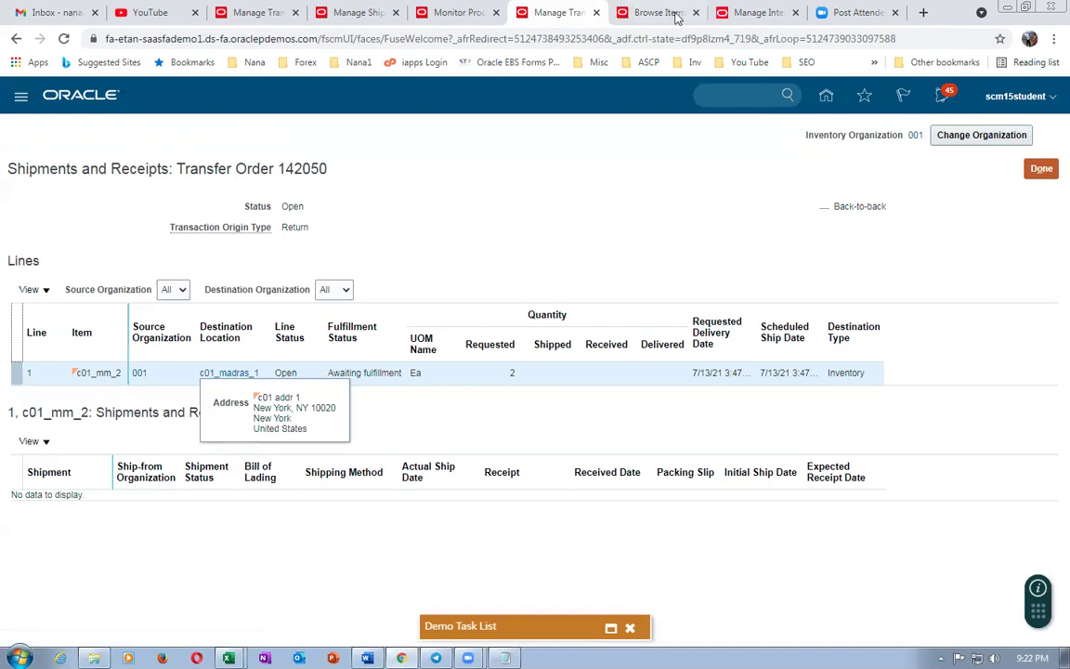
Step: Duplicate the interorganization parameters tab and go to the Manage Shipment Lines task of Inventory Management for organization 001
click(755, 12)
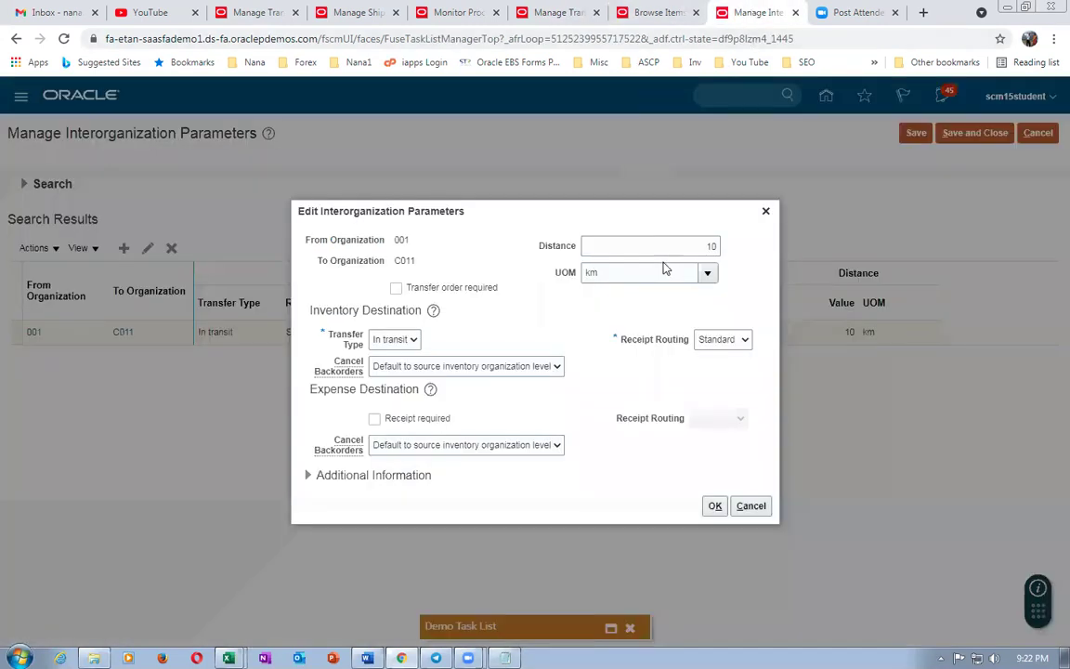
right_click(755, 12)
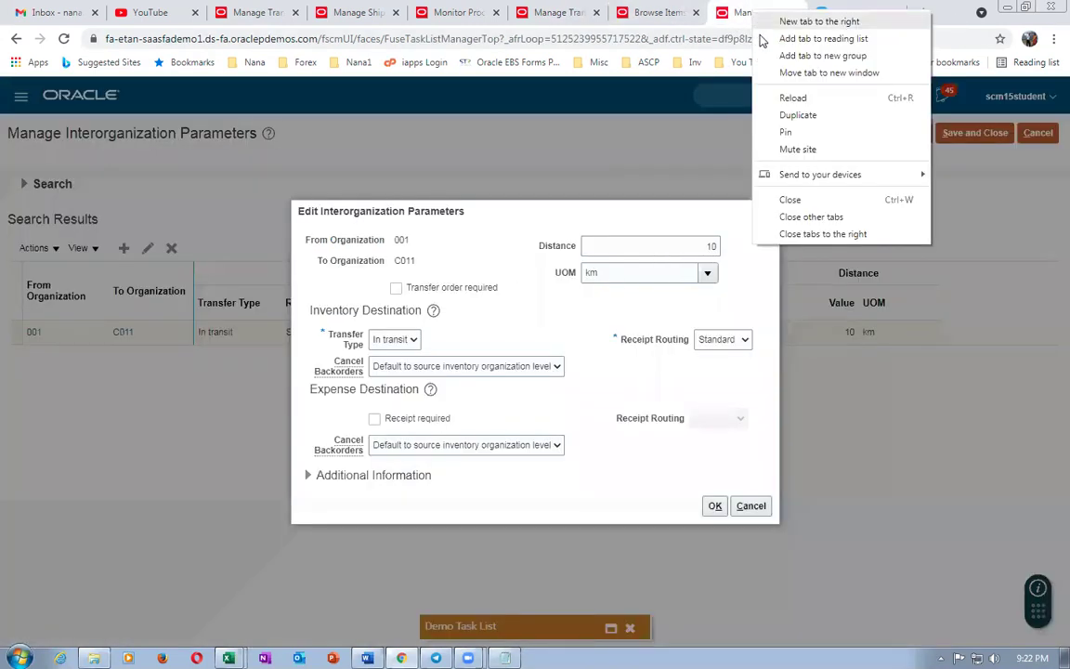
click(786, 98)
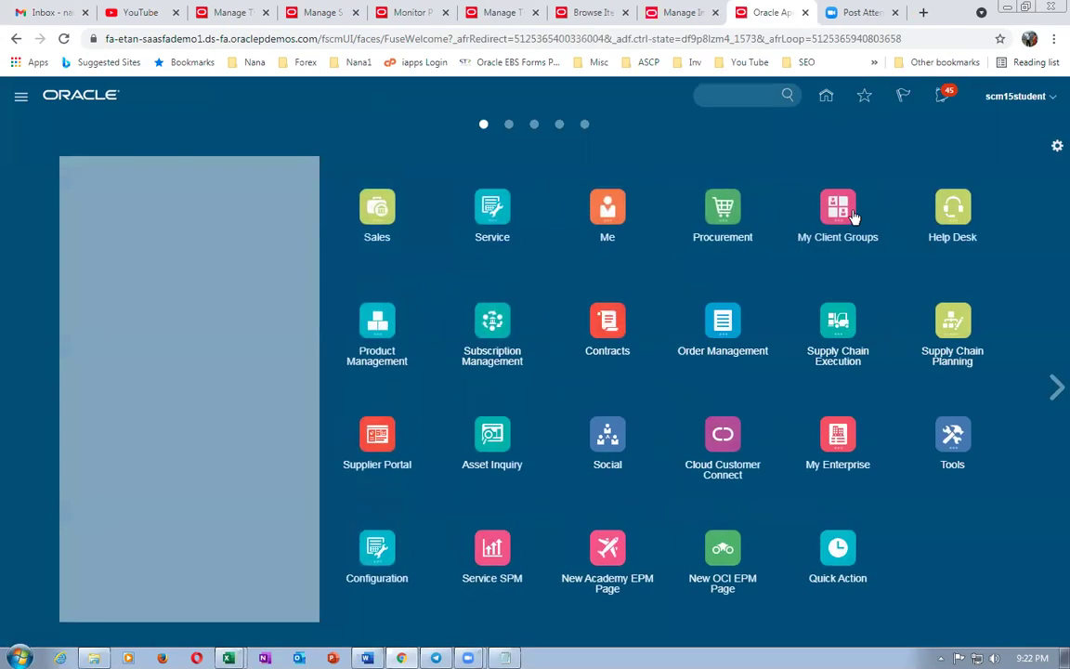
click(833, 322)
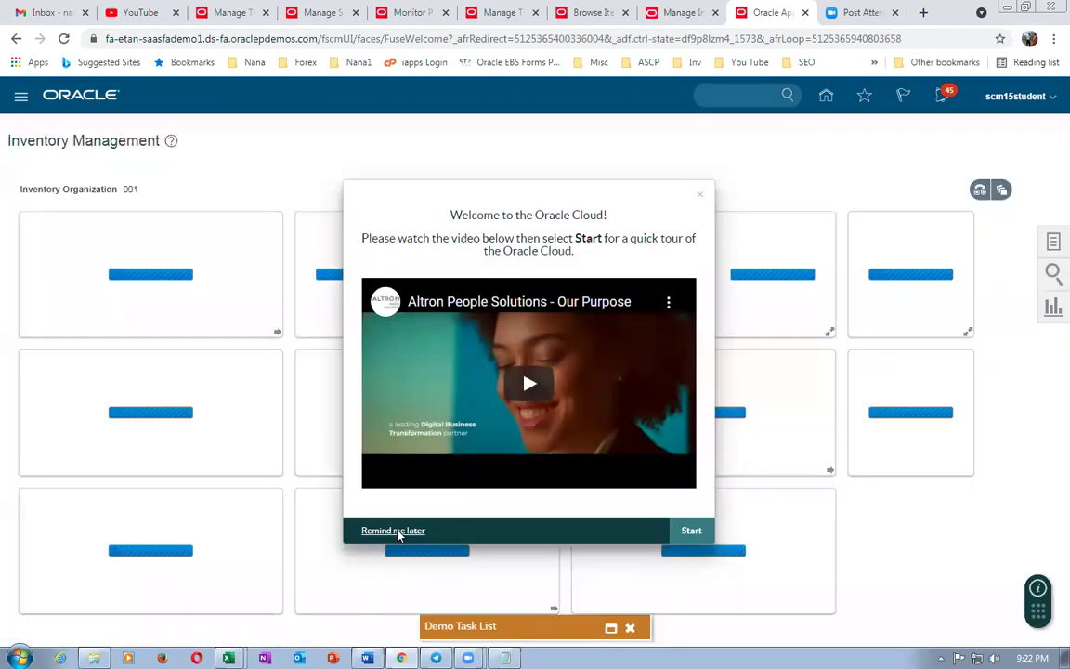
click(395, 531)
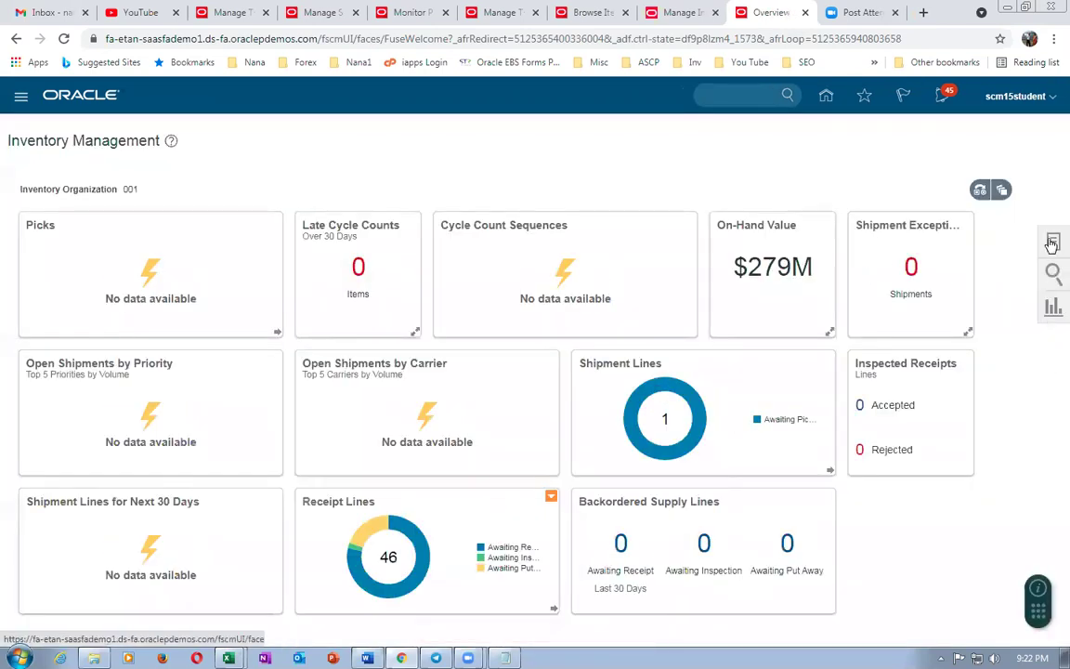
click(1054, 241)
click(985, 131)
click(979, 172)
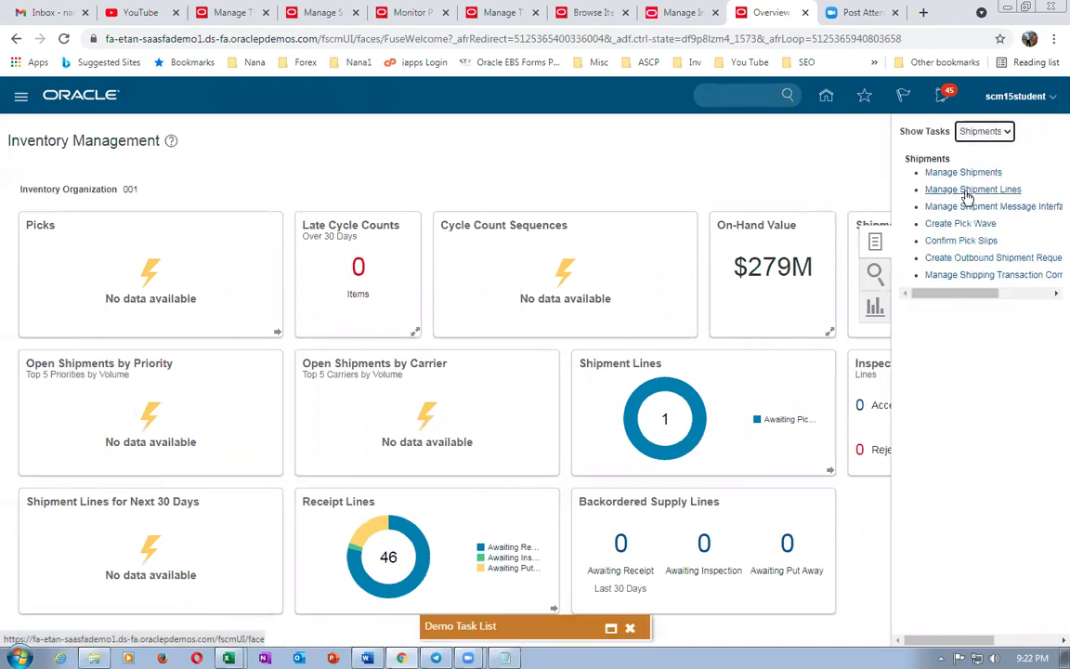
click(964, 190)
Step: Look up the return transfer order's number in the Notepad notes, search the shipment lines for that order and open its line
key(alt+Tab)
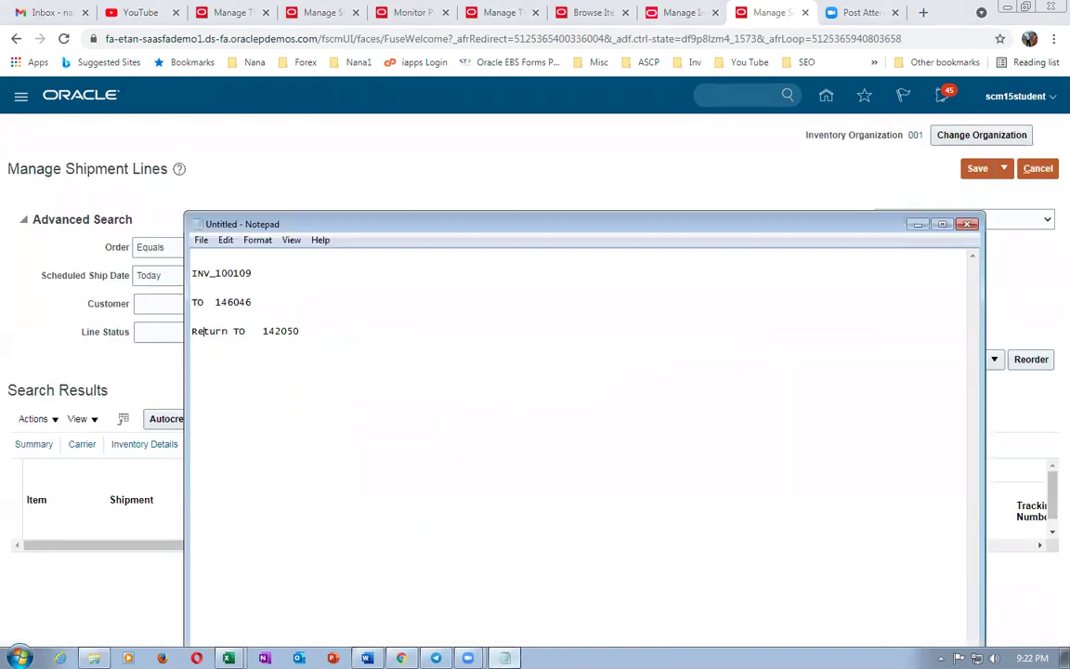
click(449, 172)
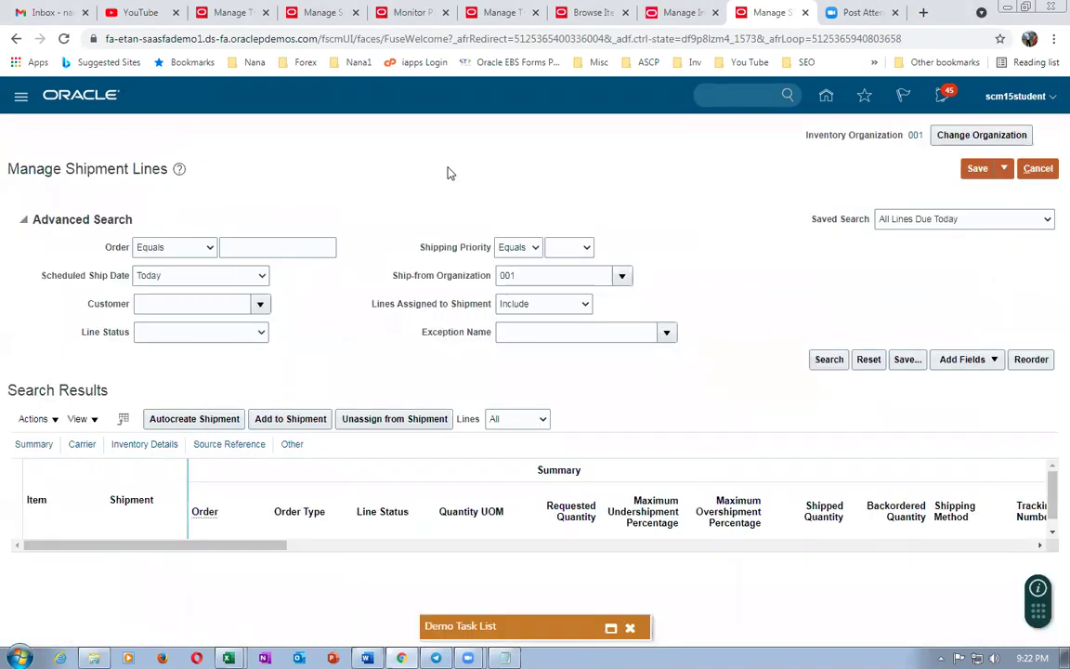
click(252, 249)
text(14205)
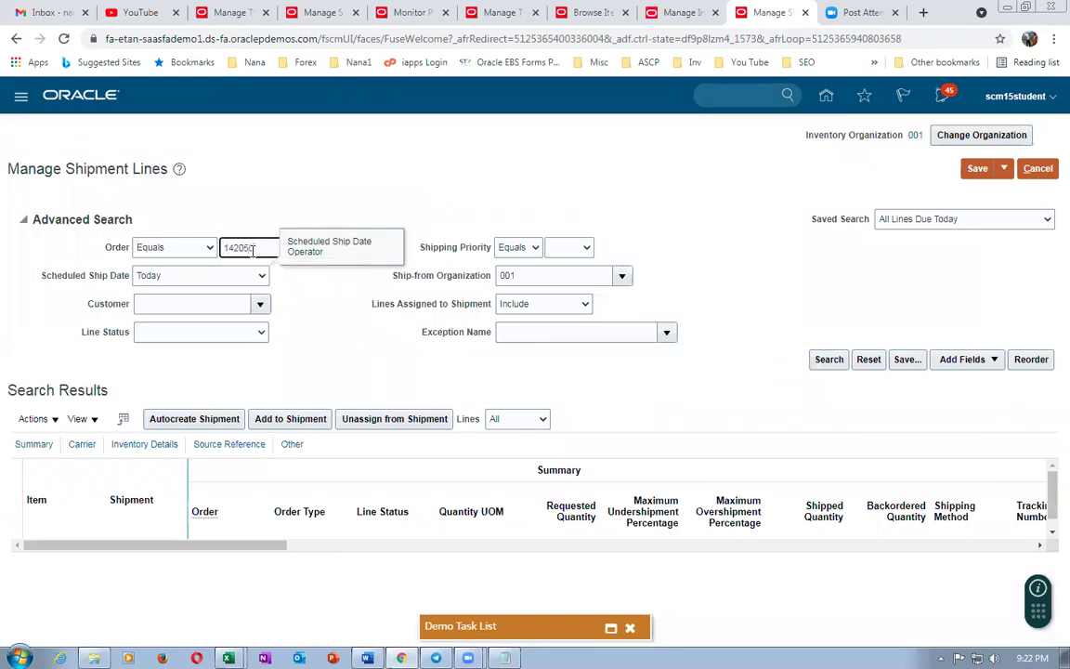
key(Tab)
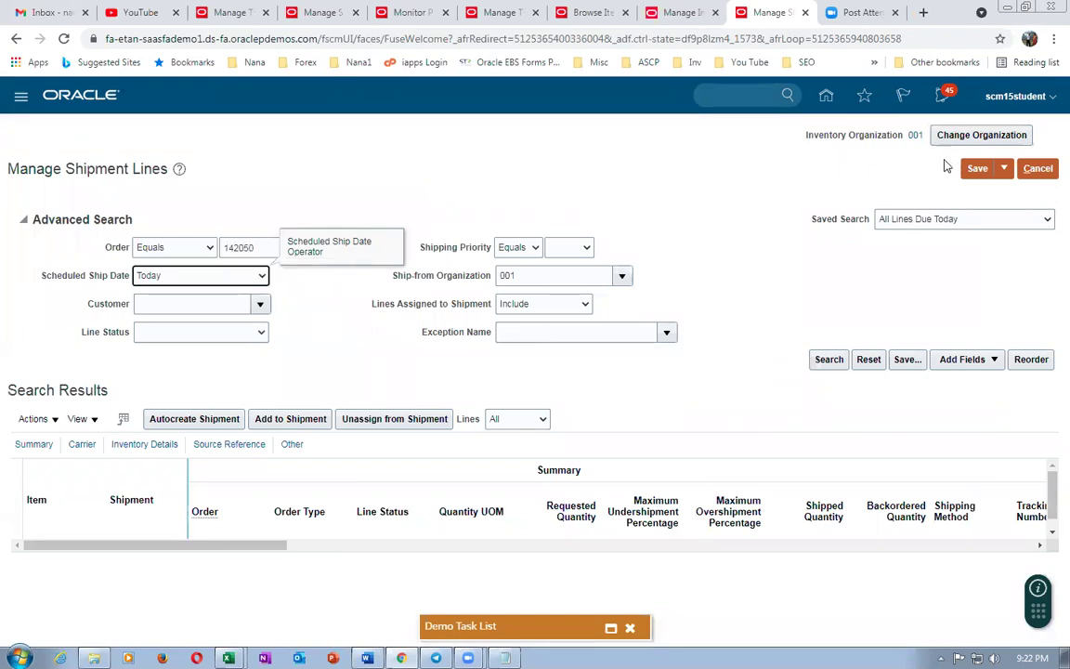
click(828, 360)
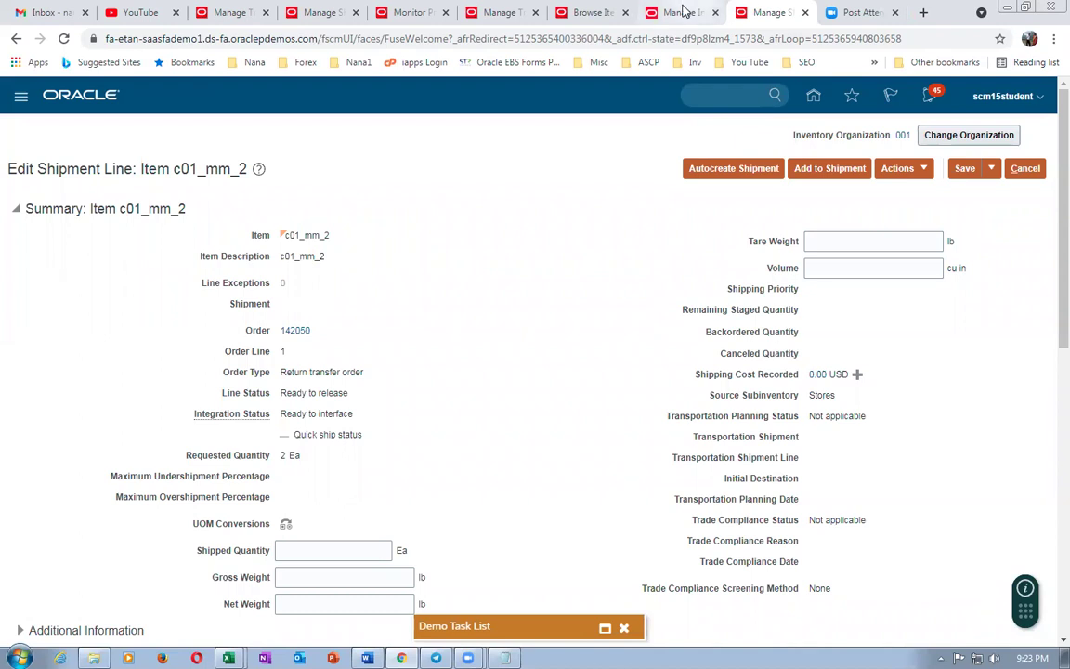
Step: Check the interorganization parameters from 001 to C011, accept the dialog and return to the shipment line
click(684, 12)
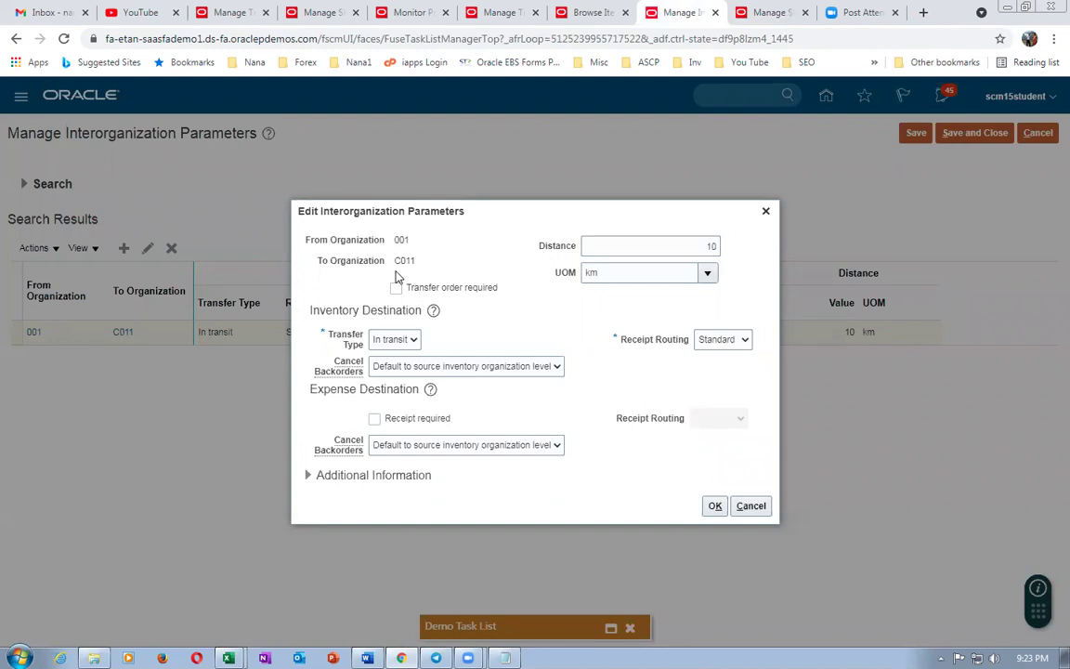
click(716, 506)
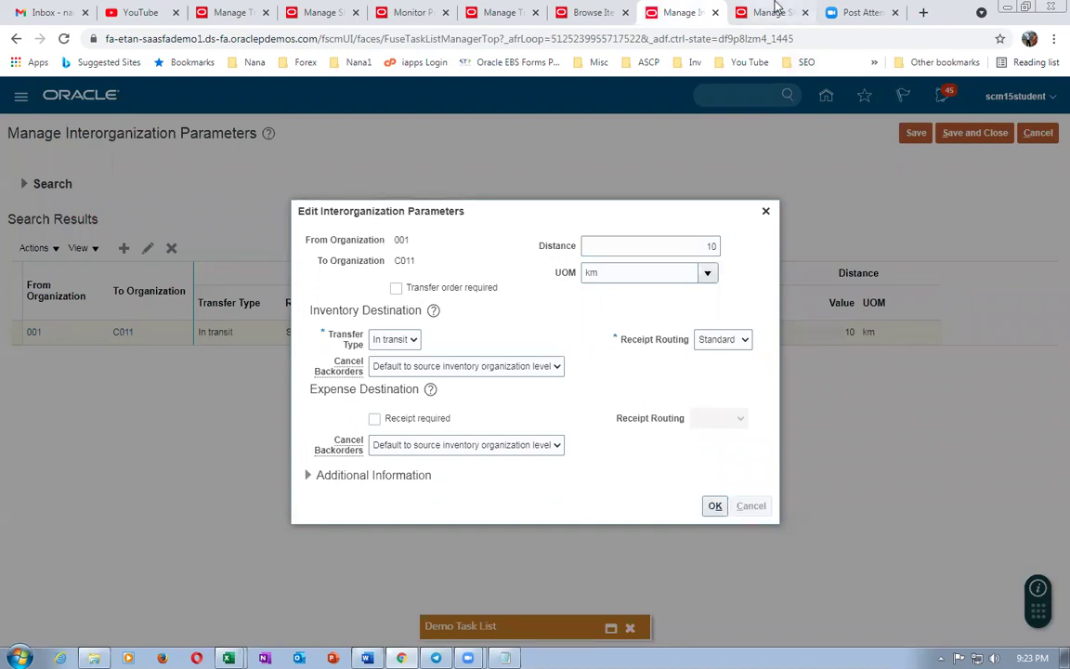
click(769, 11)
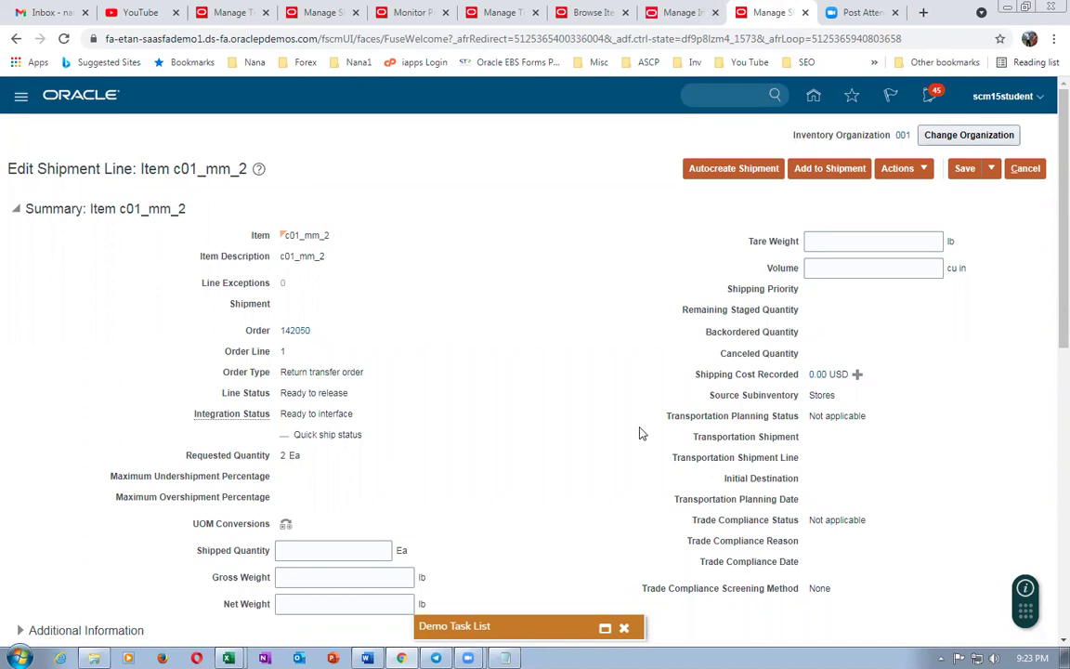
Step: Pick release the c01_mm_2 shipment line of the return order, acknowledge the request, and save and close the line
click(898, 171)
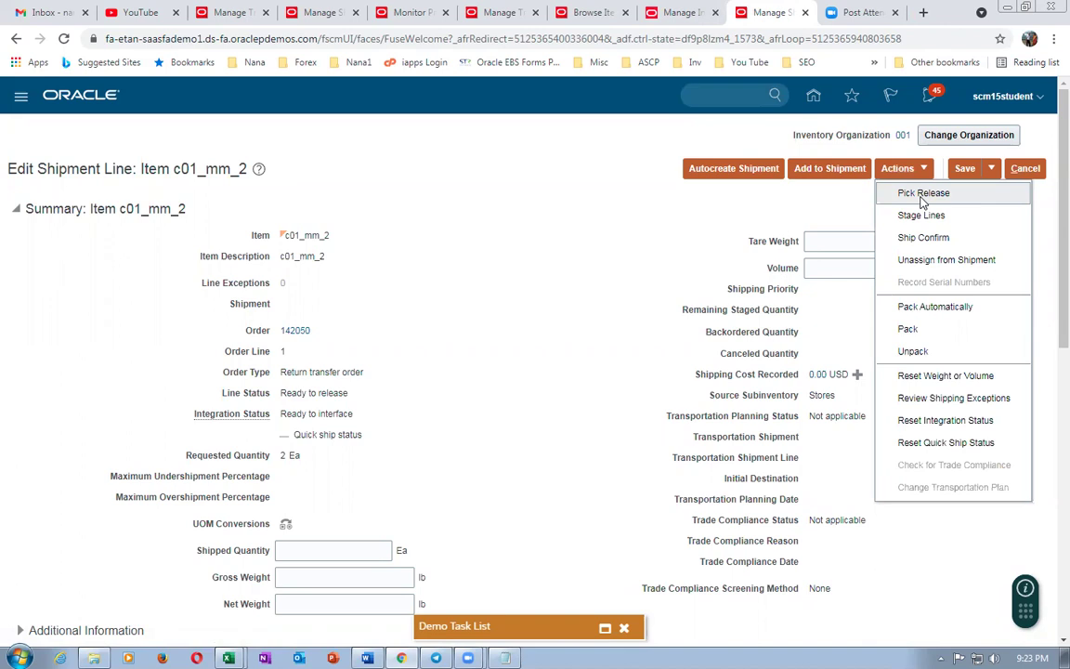
click(922, 194)
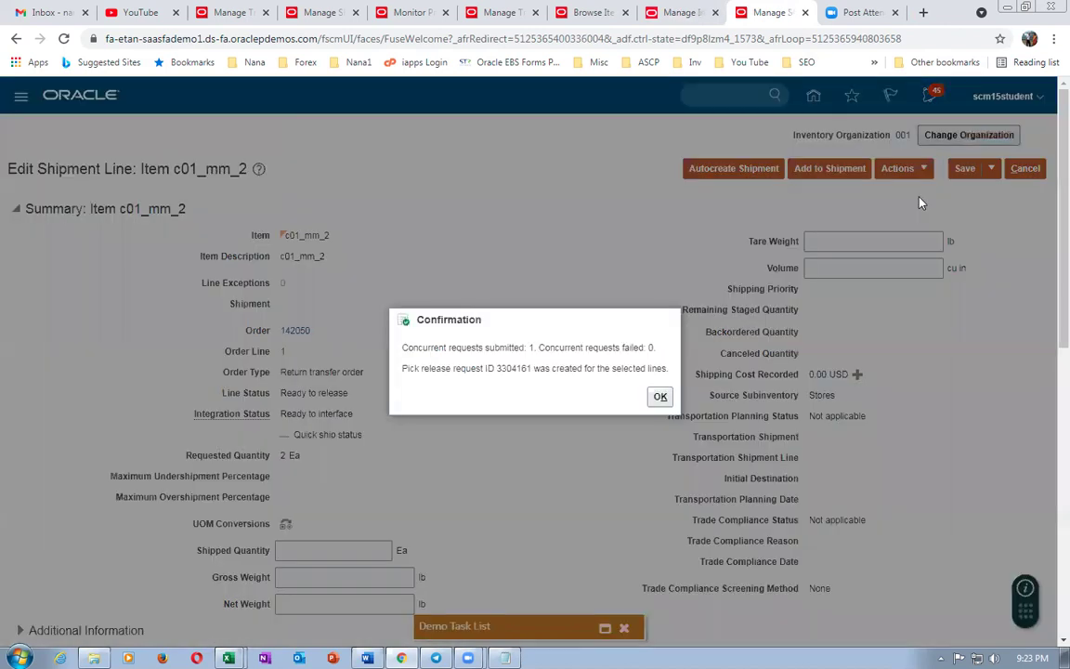
click(660, 398)
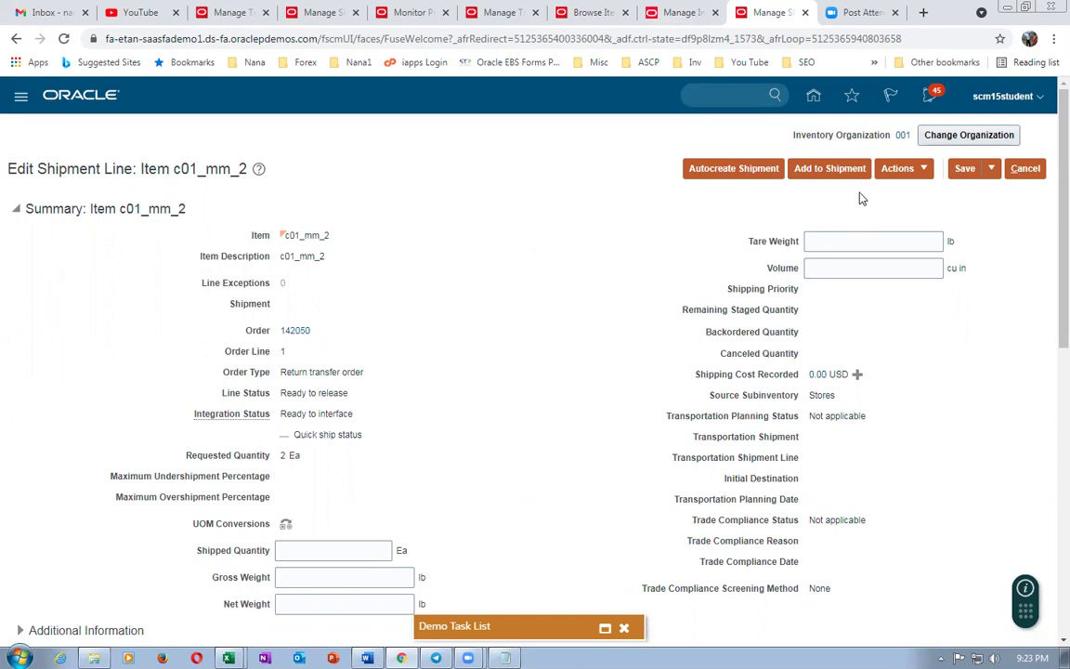
click(990, 169)
click(998, 194)
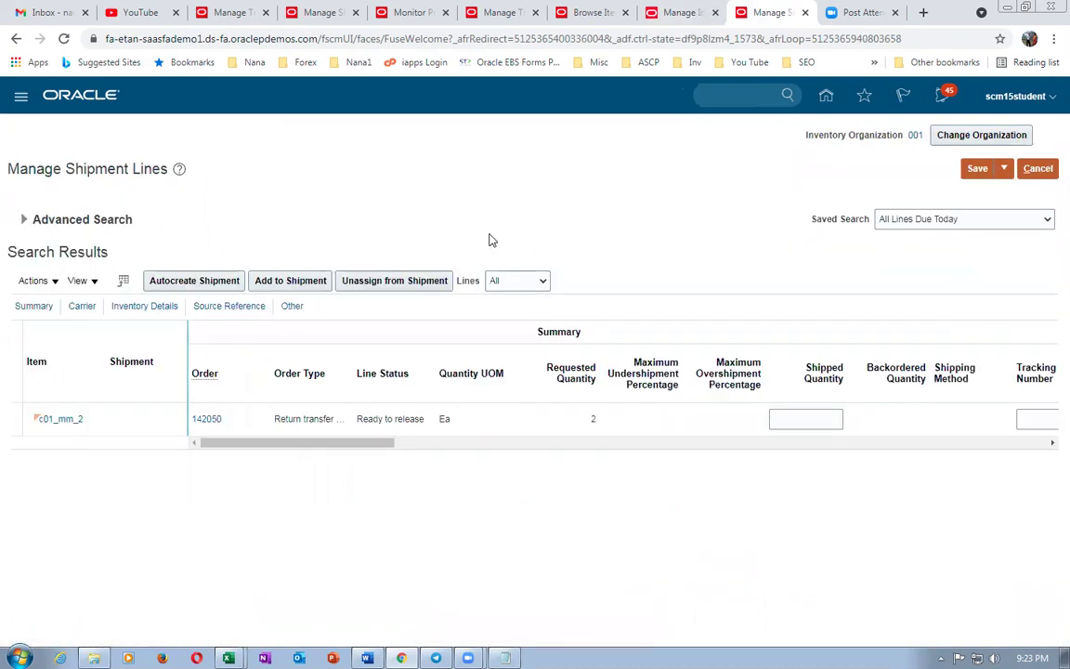
Step: Repeat the shipment line search, check the return line's order type and line status, and save and close the line
click(24, 219)
click(826, 360)
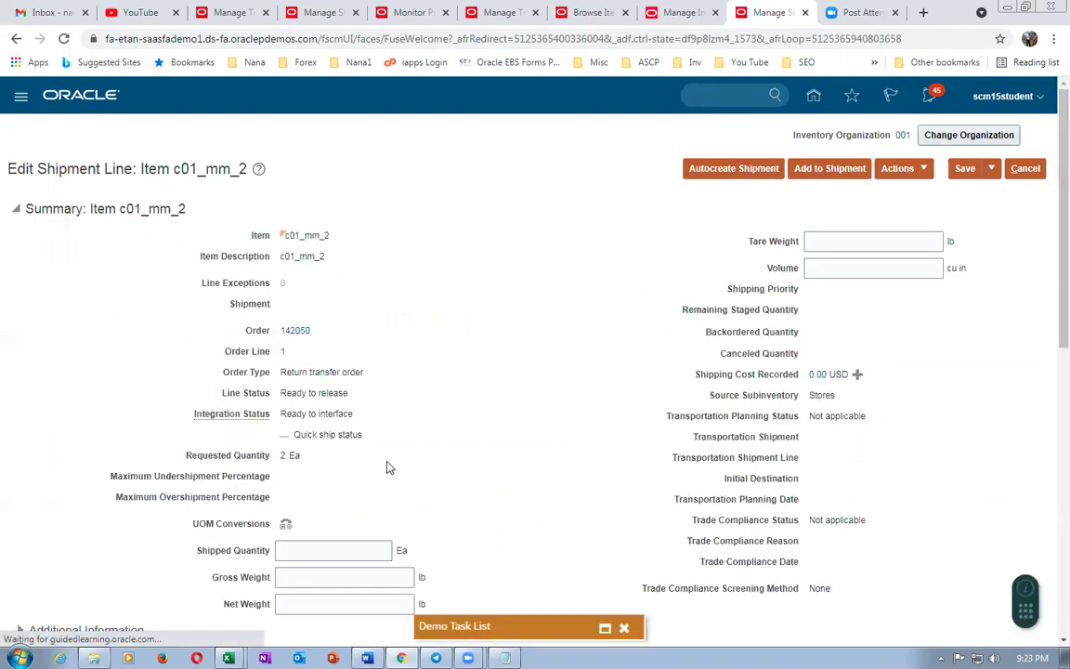
scroll(390, 467, down, 1)
drag(281, 316, 340, 314)
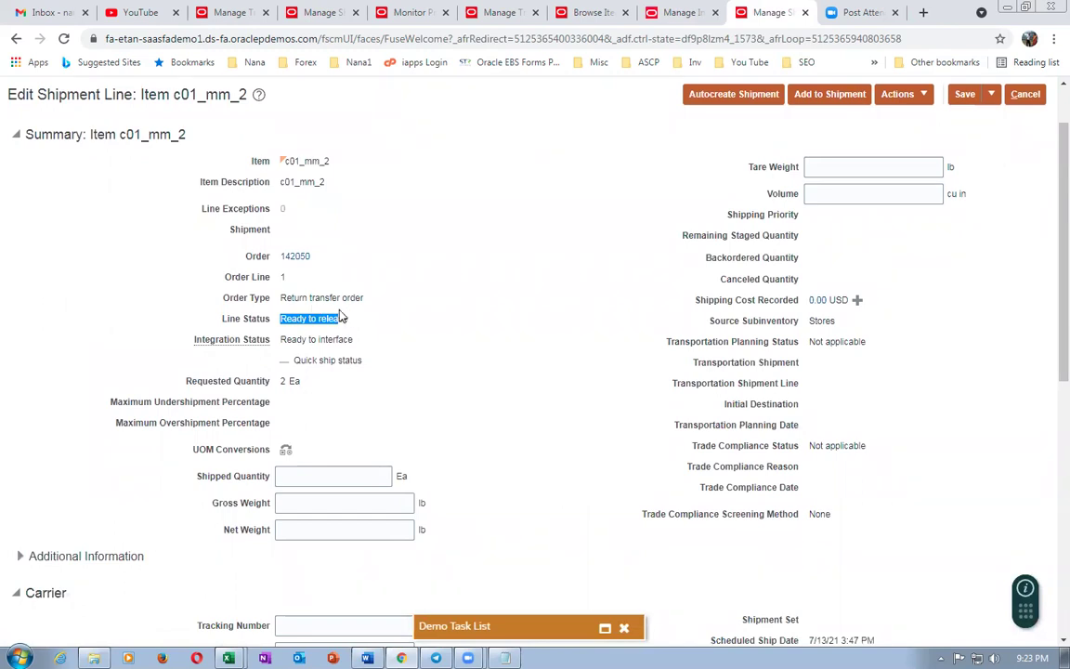
drag(288, 297, 361, 312)
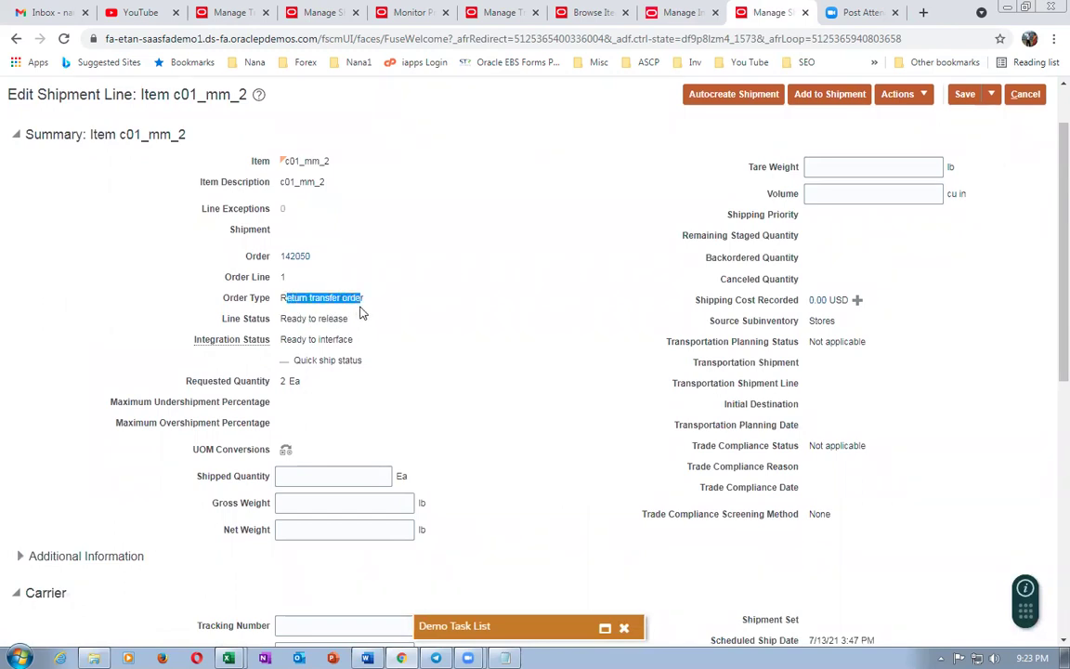
click(991, 94)
click(990, 119)
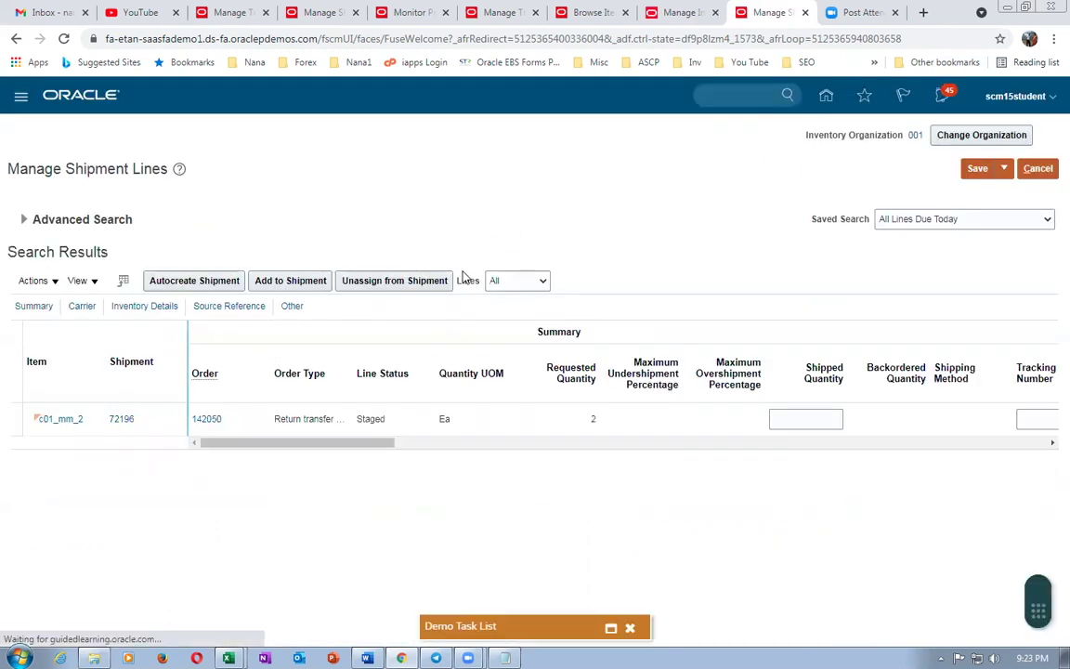
Step: Open the shipment of the c01_mm_2 return line and compare it with the original shipment line and transfer order in the other tabs
click(372, 419)
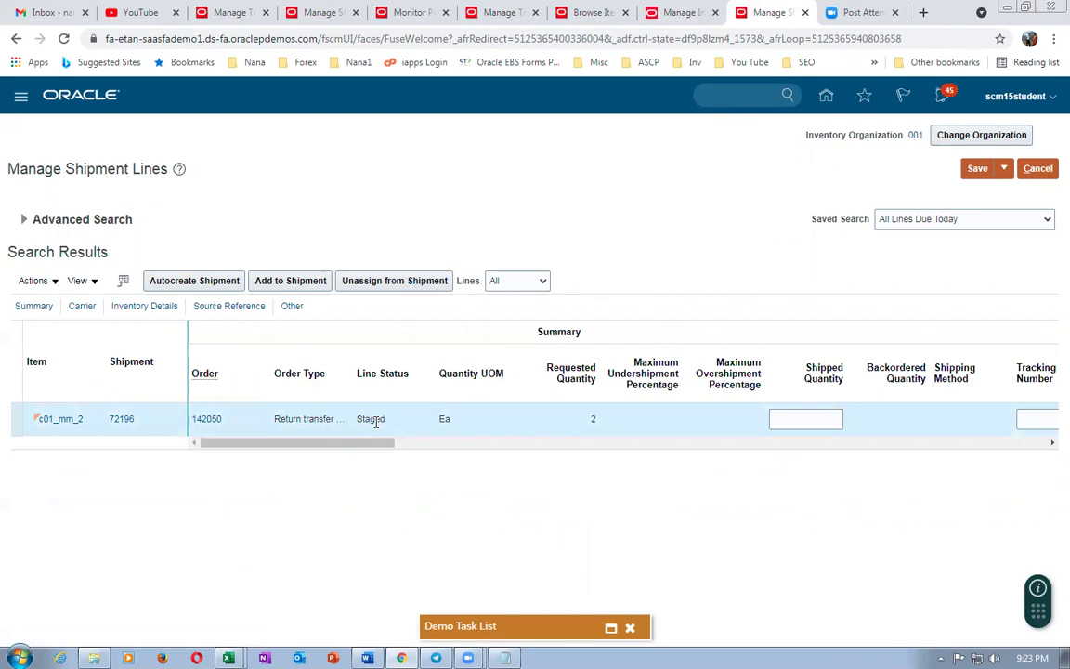
click(121, 419)
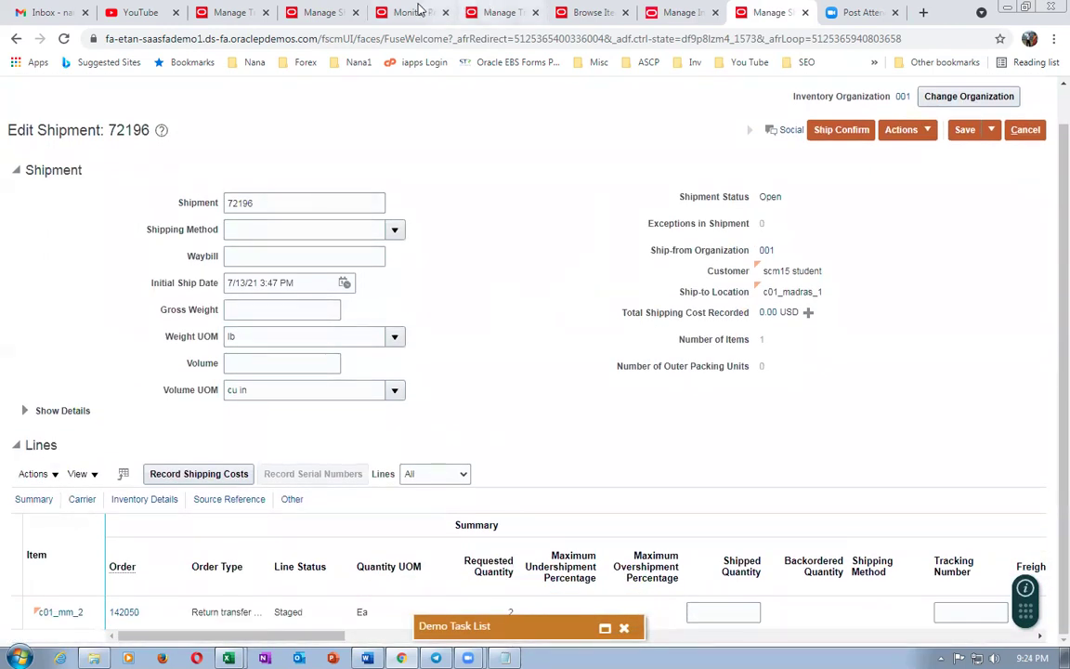
click(318, 12)
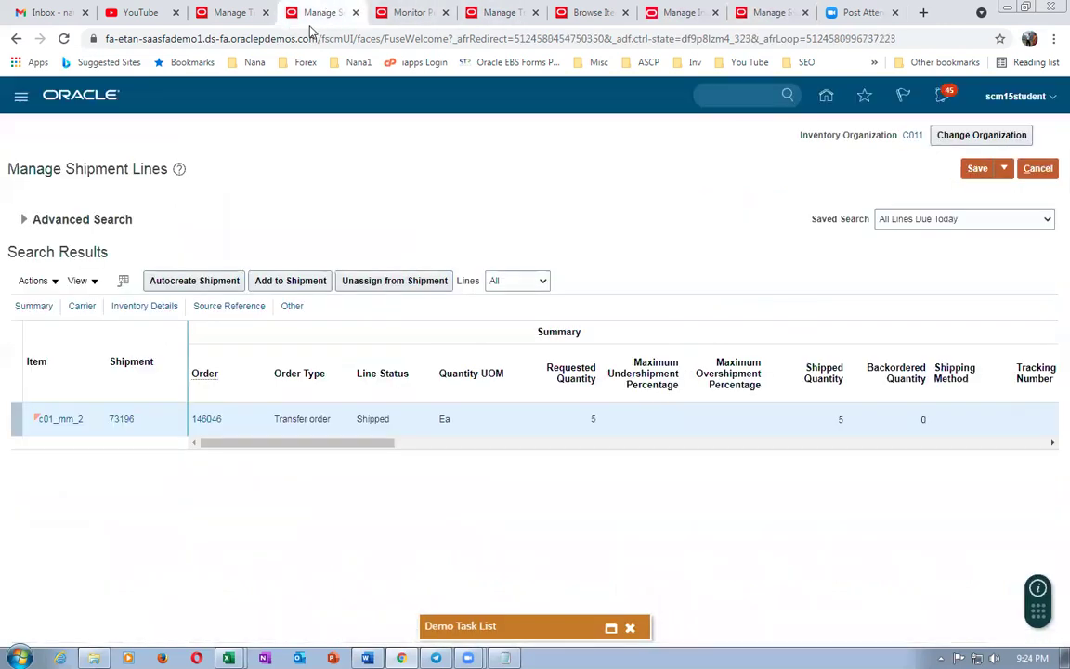
click(225, 14)
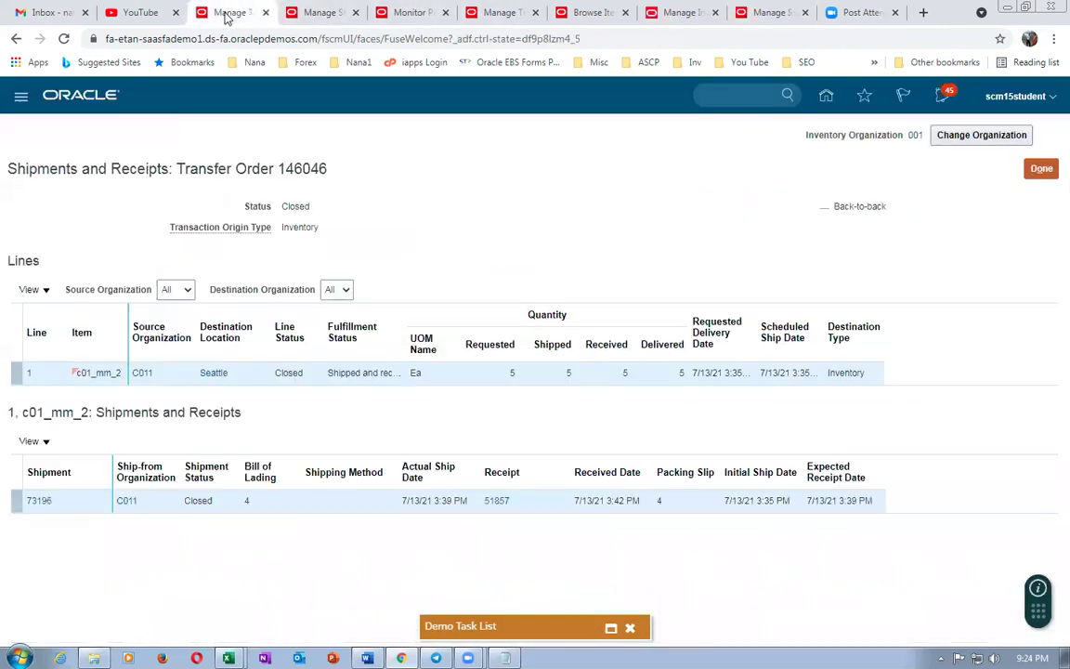
click(767, 11)
Step: Duplicate the shipment tab and go to the Manage Item Quantities task of Inventory Management, under the Inventory tasks
right_click(768, 10)
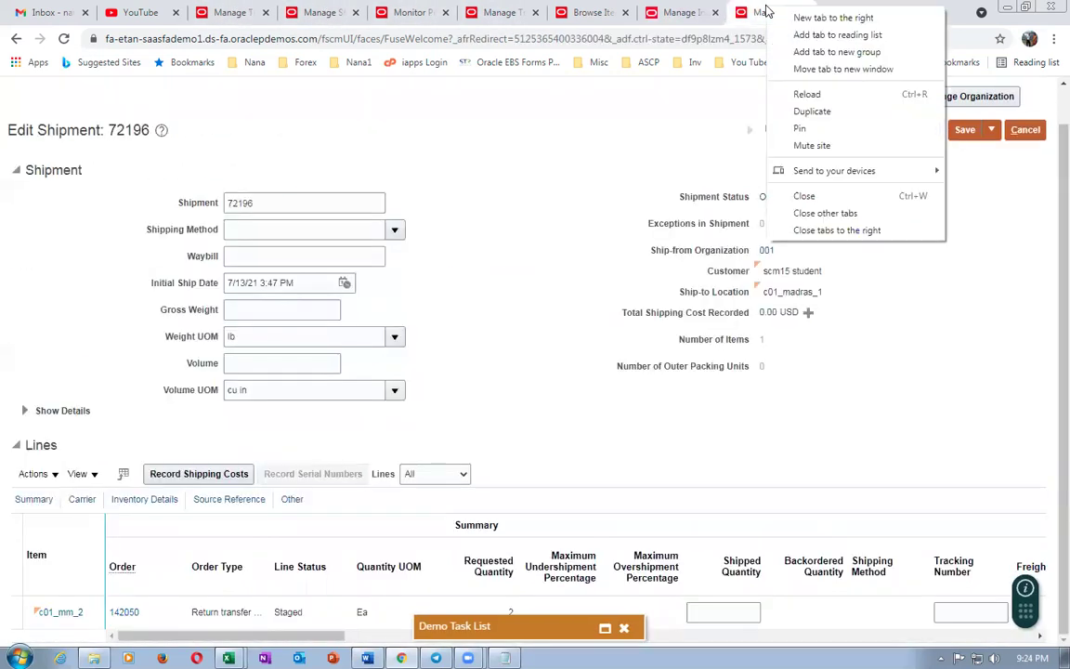
click(800, 111)
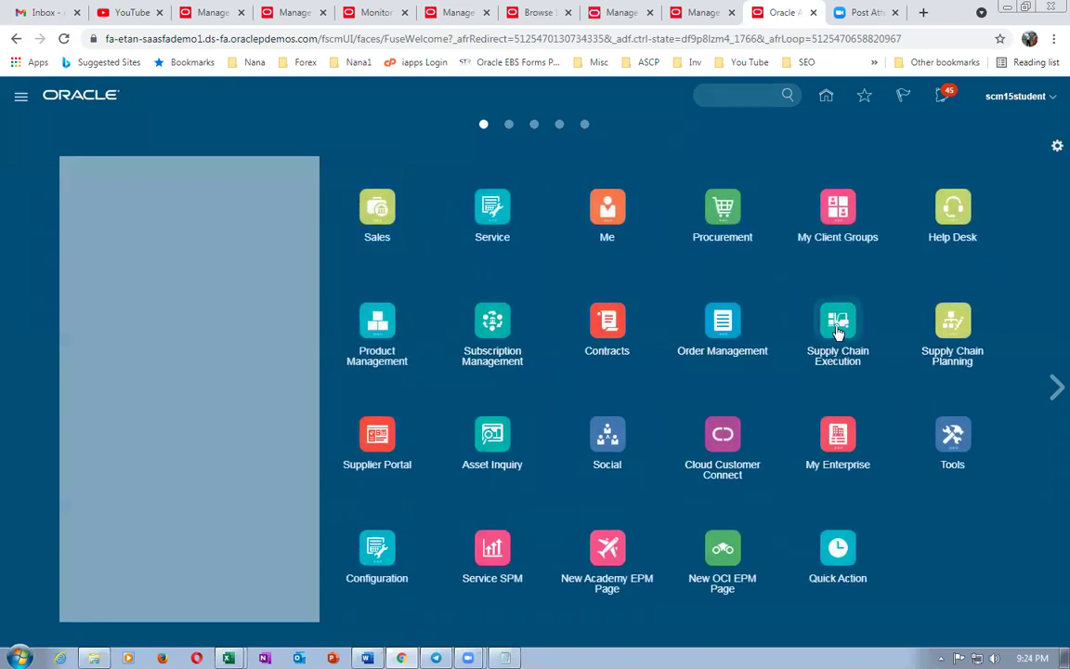
click(840, 330)
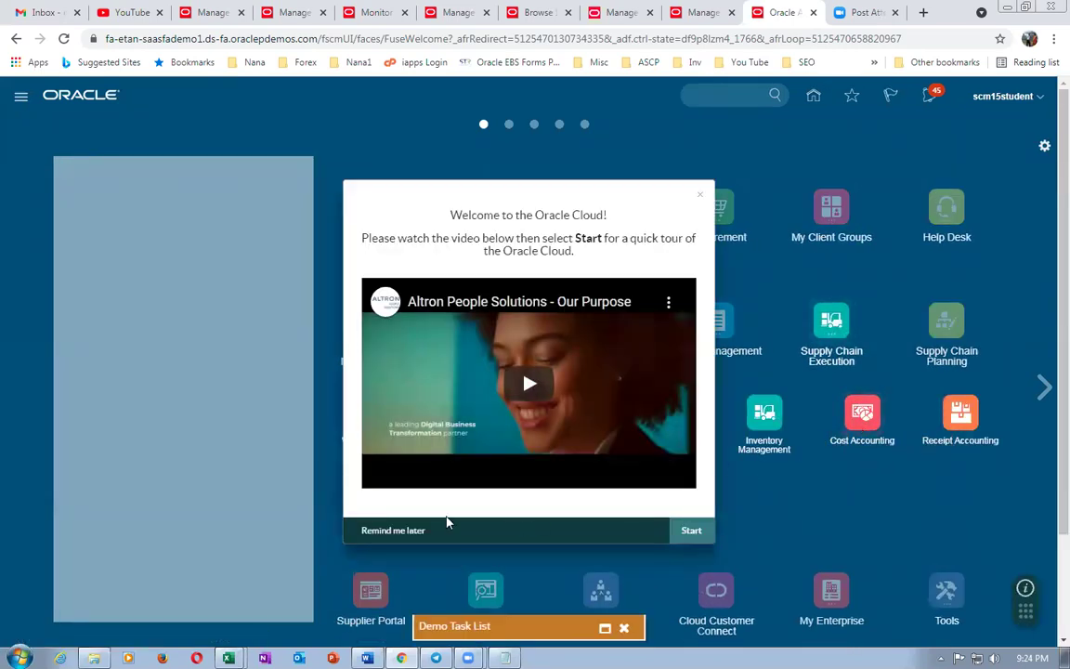
click(393, 531)
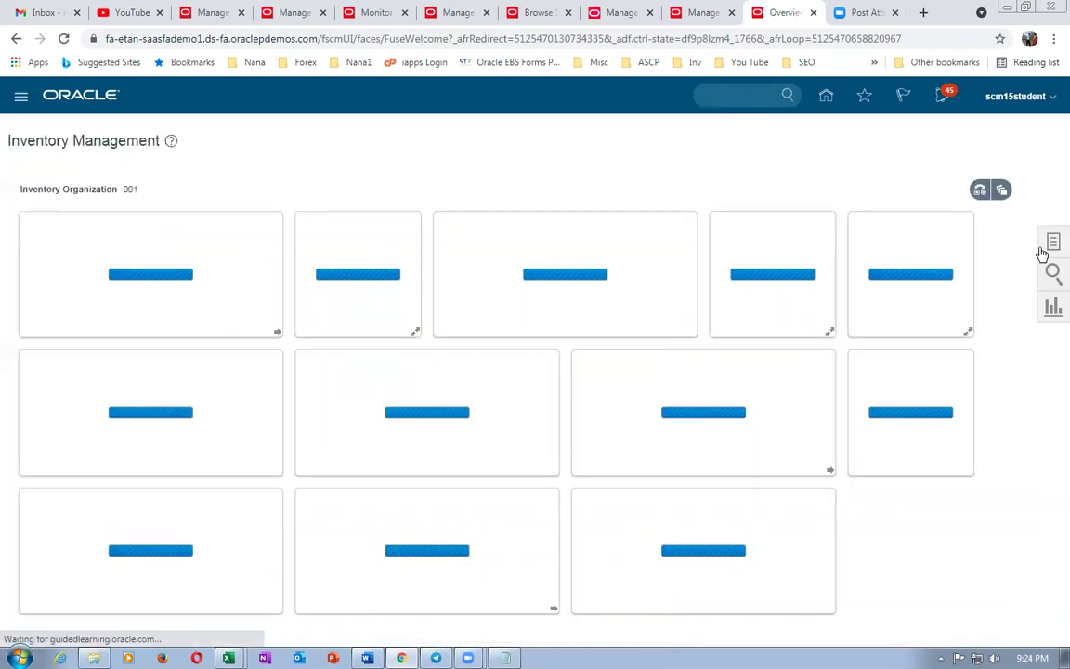
click(1053, 243)
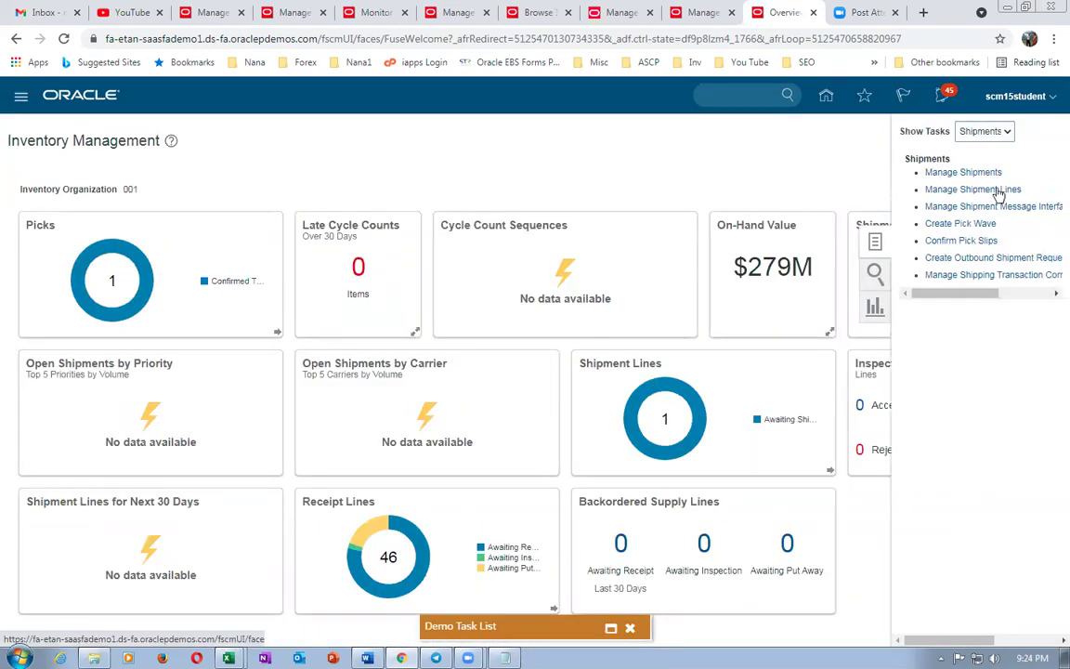
click(983, 133)
click(927, 148)
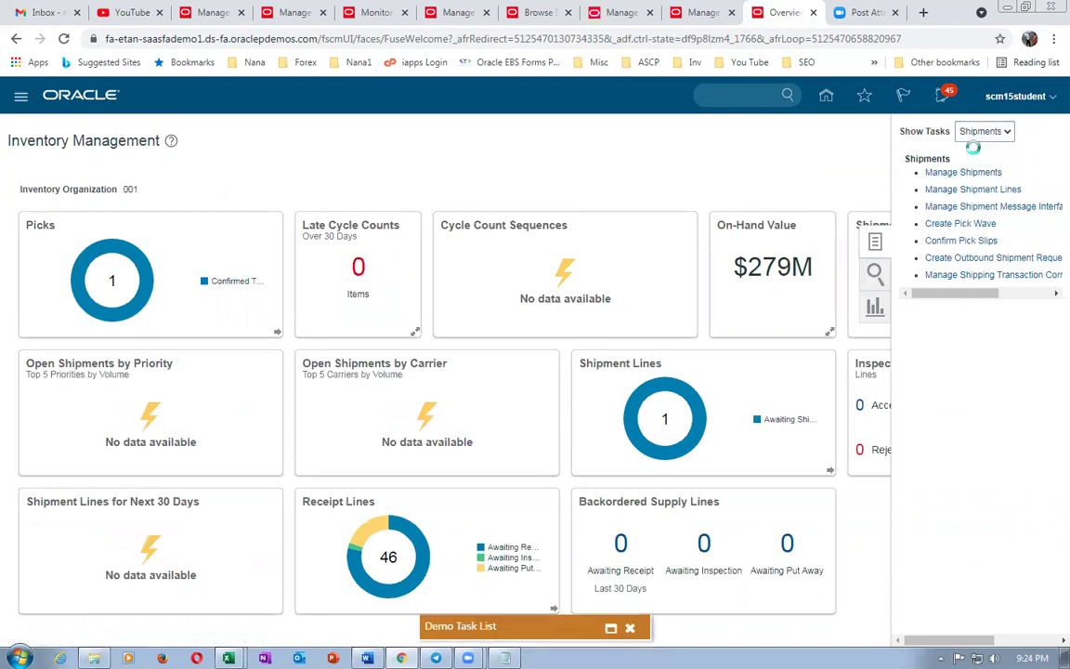
click(969, 168)
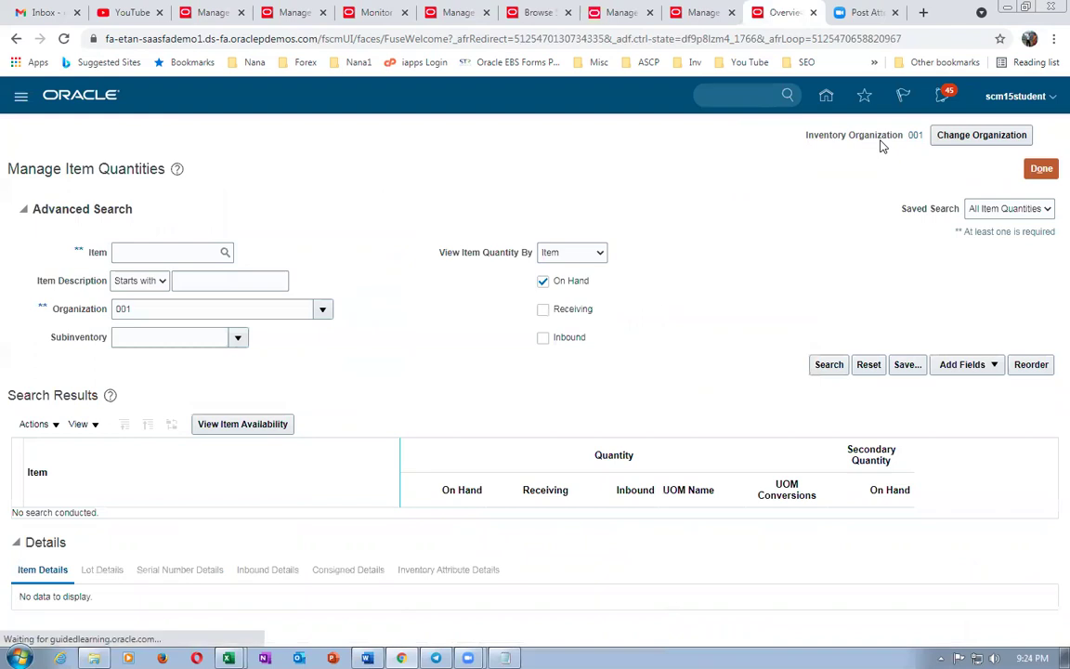
Step: Search the on-hand quantity of item c01_mm_2 in organization 001
click(167, 253)
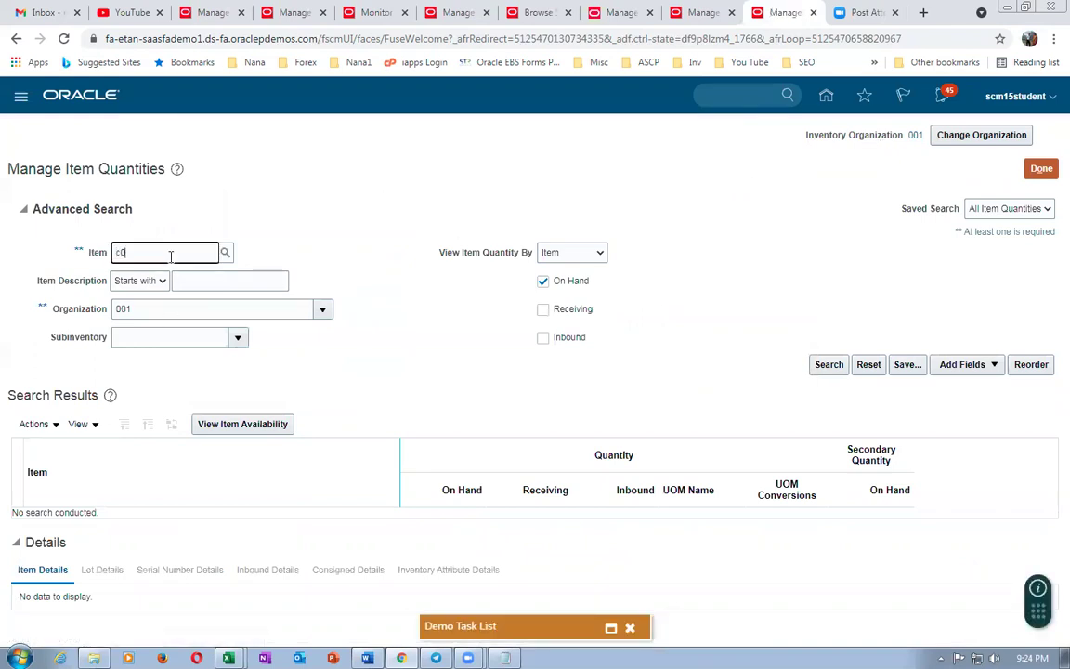
text(c01_mm_2)
click(820, 366)
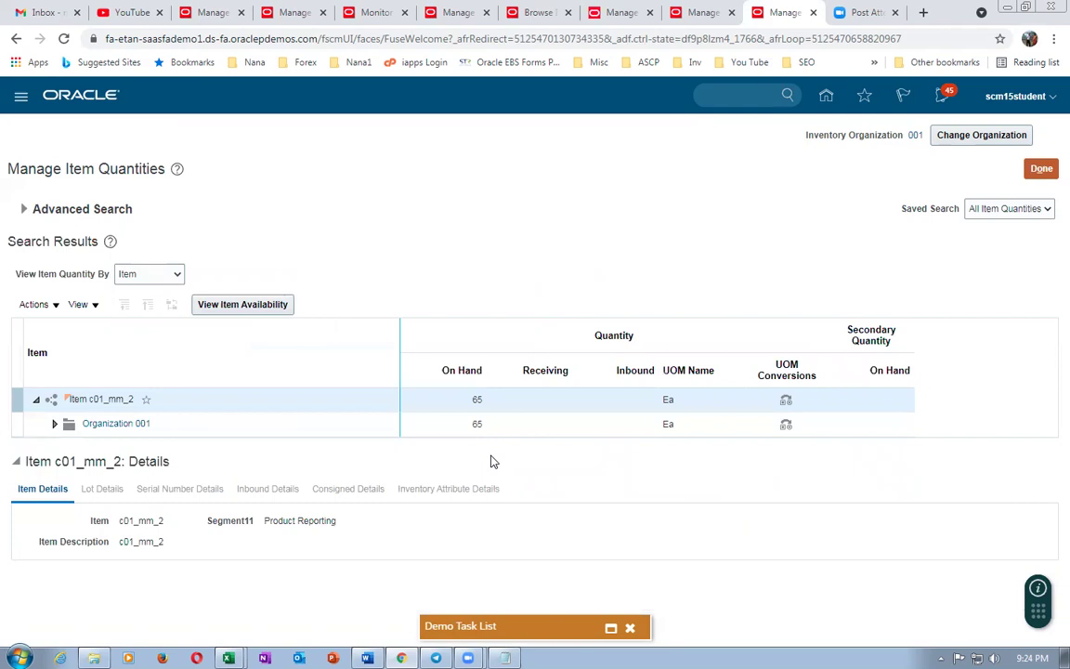
Step: Ship confirm the return shipment of c01_mm_2, accept the weight and volume warnings, and save and close the shipment lines
click(623, 11)
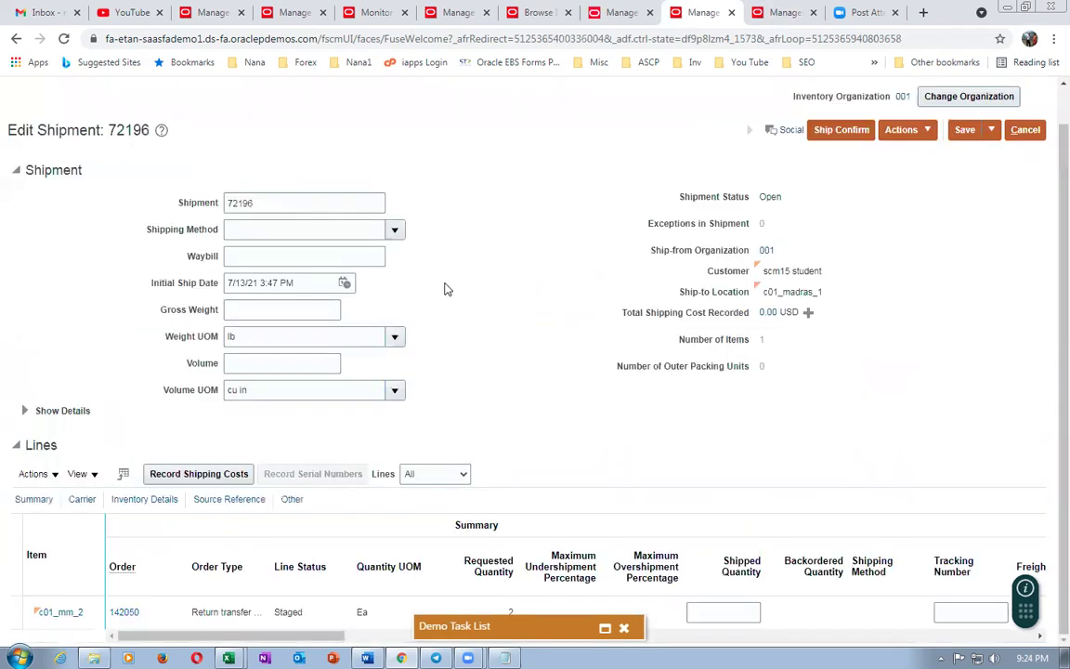
click(620, 13)
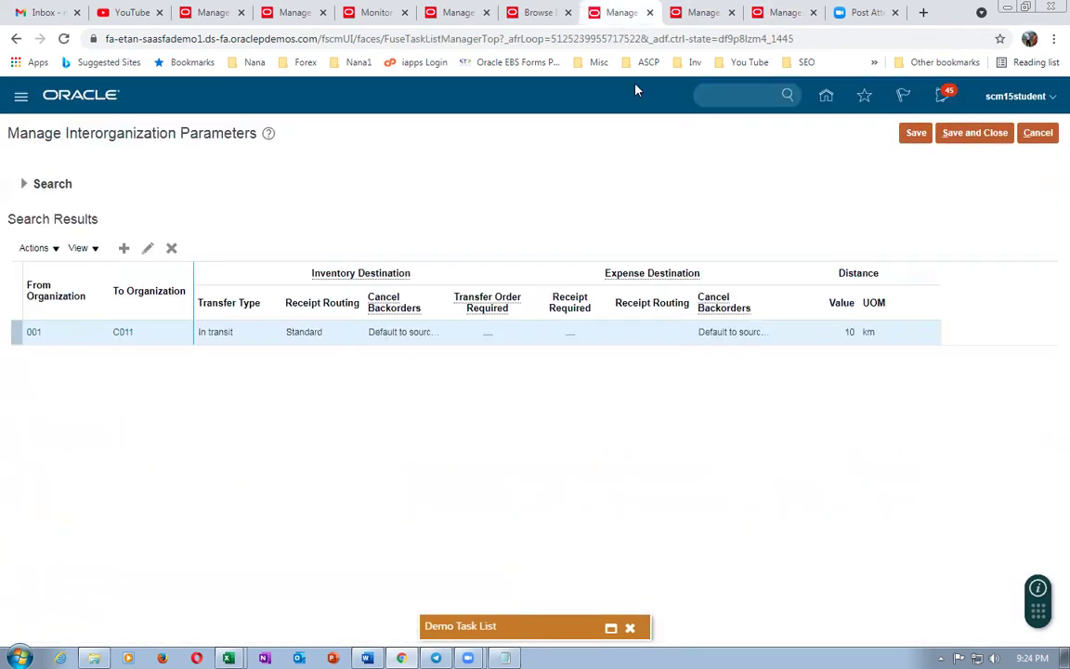
click(704, 13)
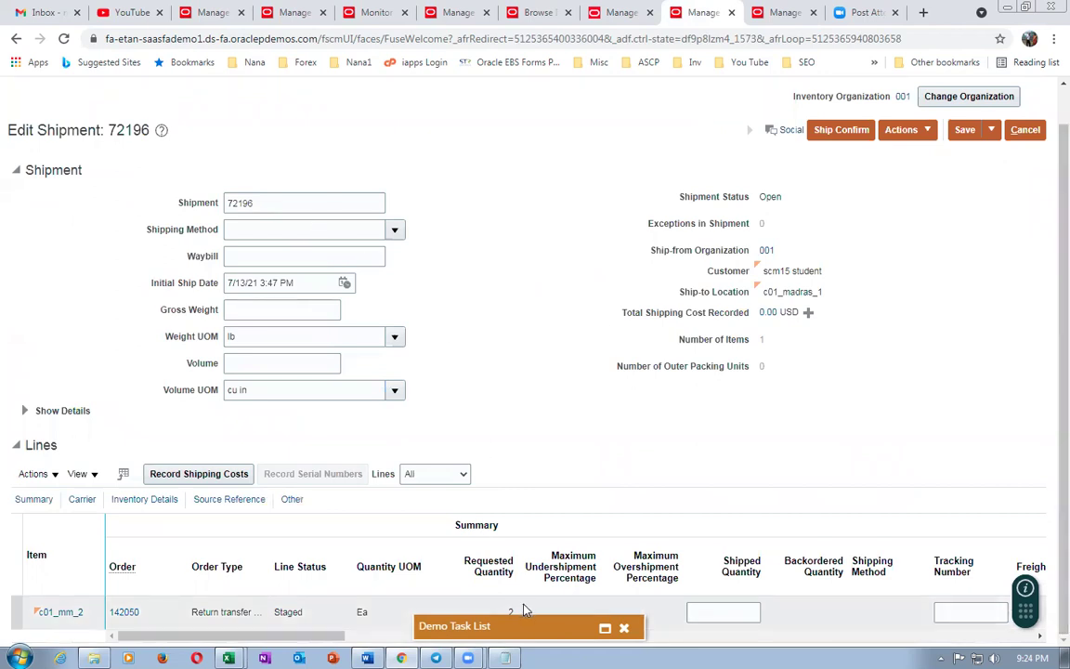
click(846, 132)
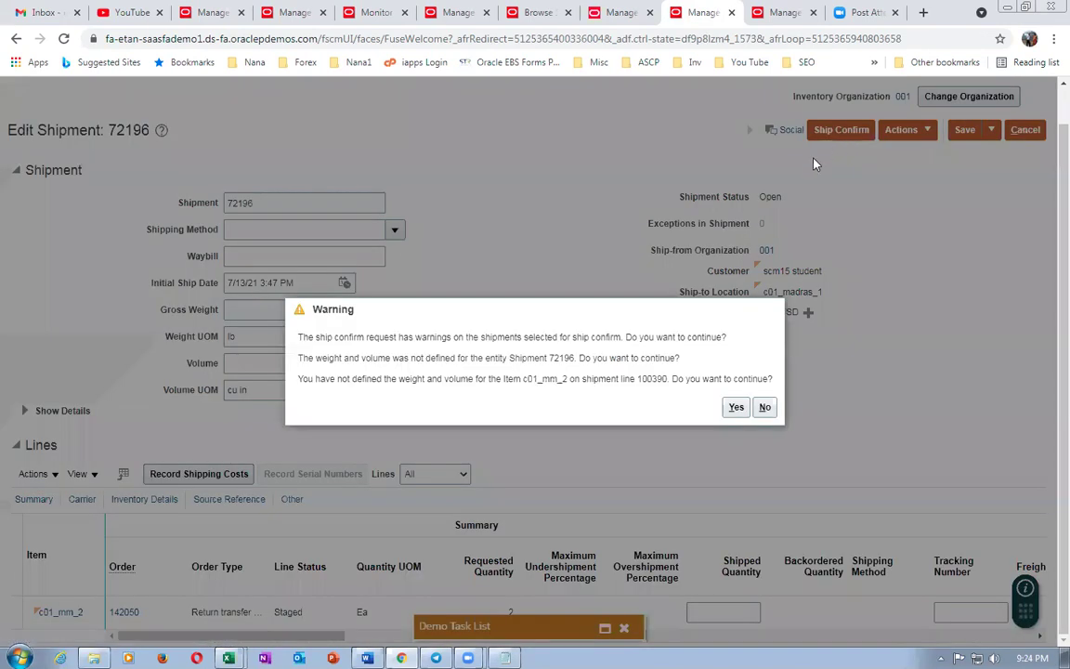
click(736, 409)
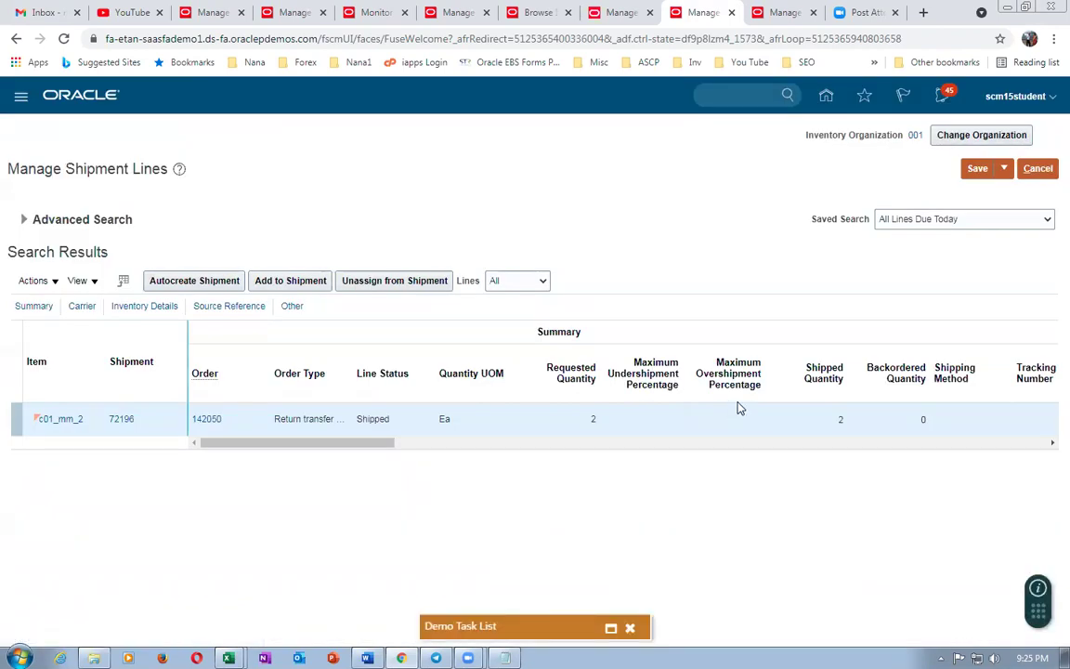
click(1004, 168)
click(948, 194)
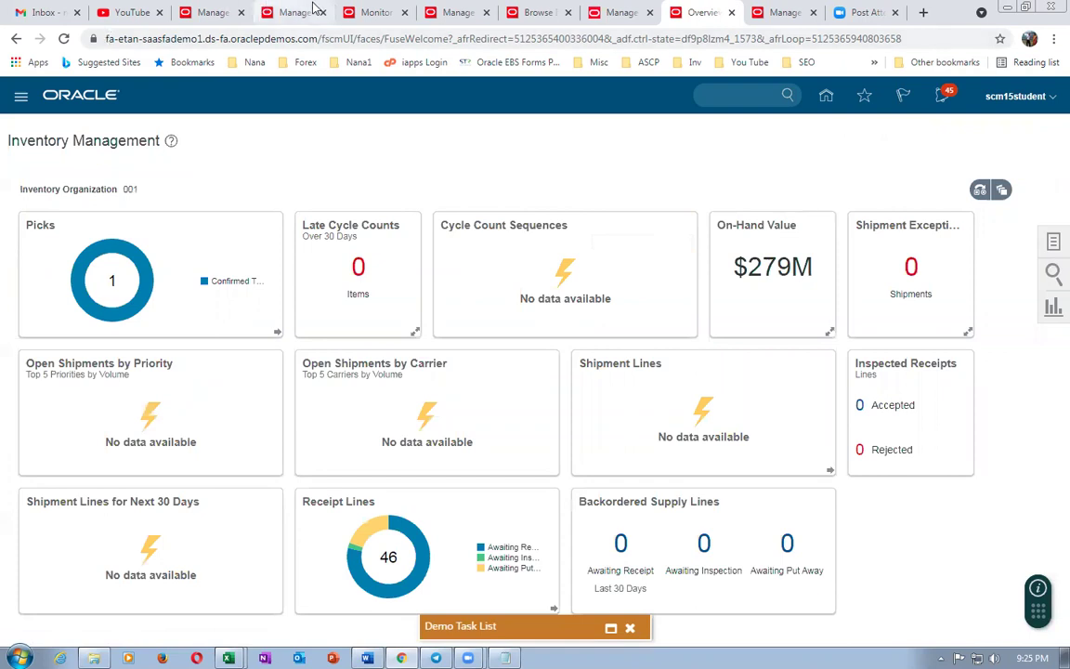
Step: Duplicate the Manage Item Quantities tab, open Scheduled Processes in the copy, and refresh the process list
click(780, 14)
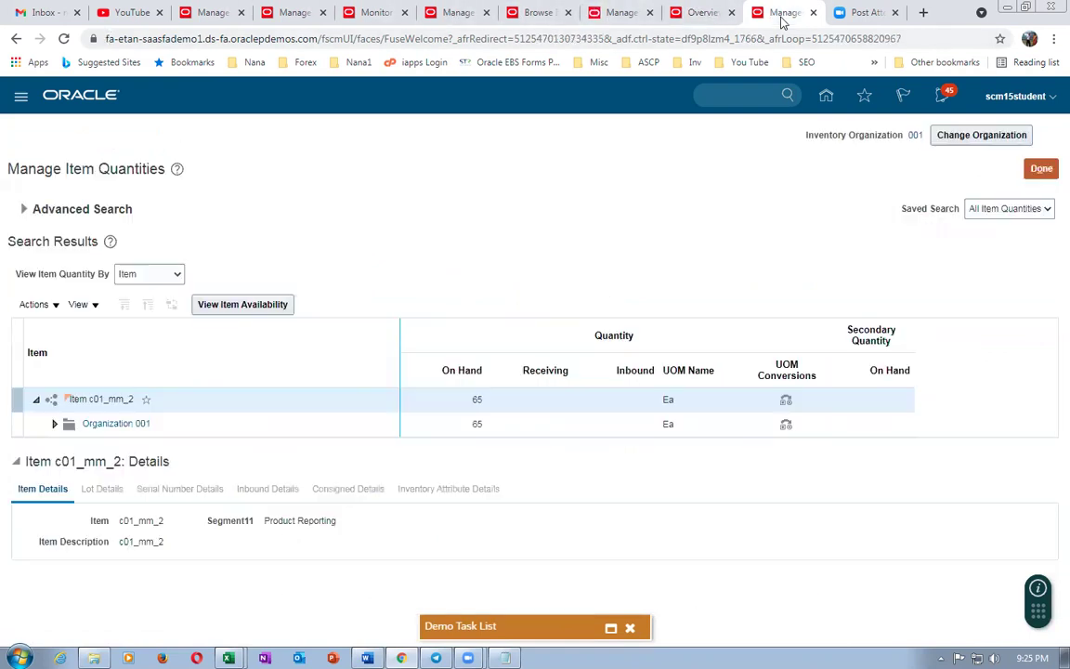
right_click(783, 16)
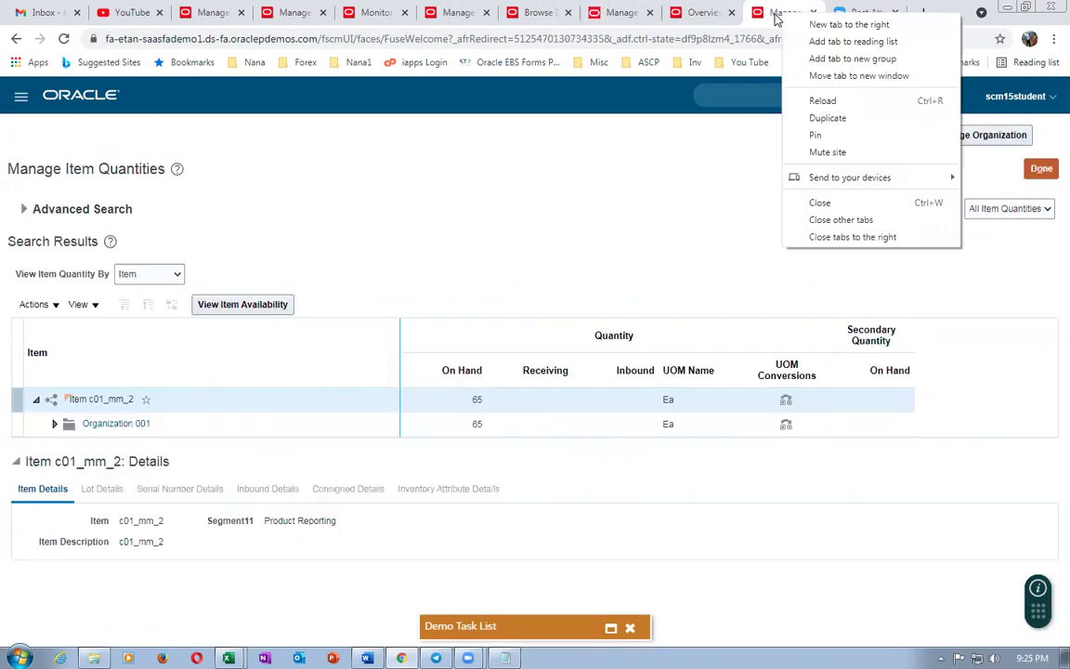
click(823, 101)
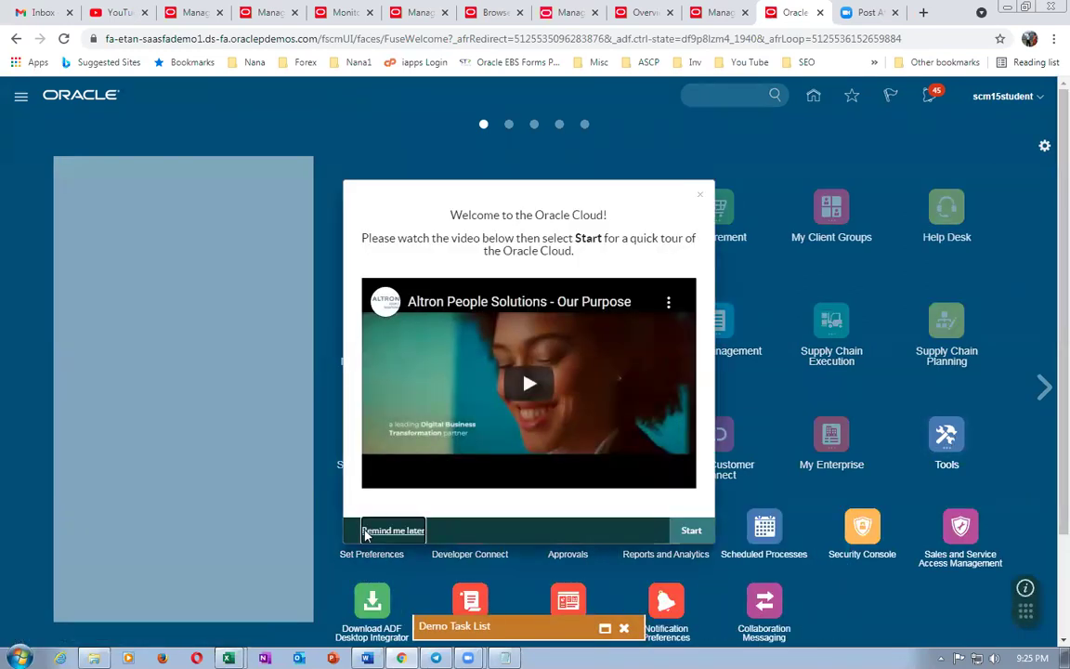
click(365, 530)
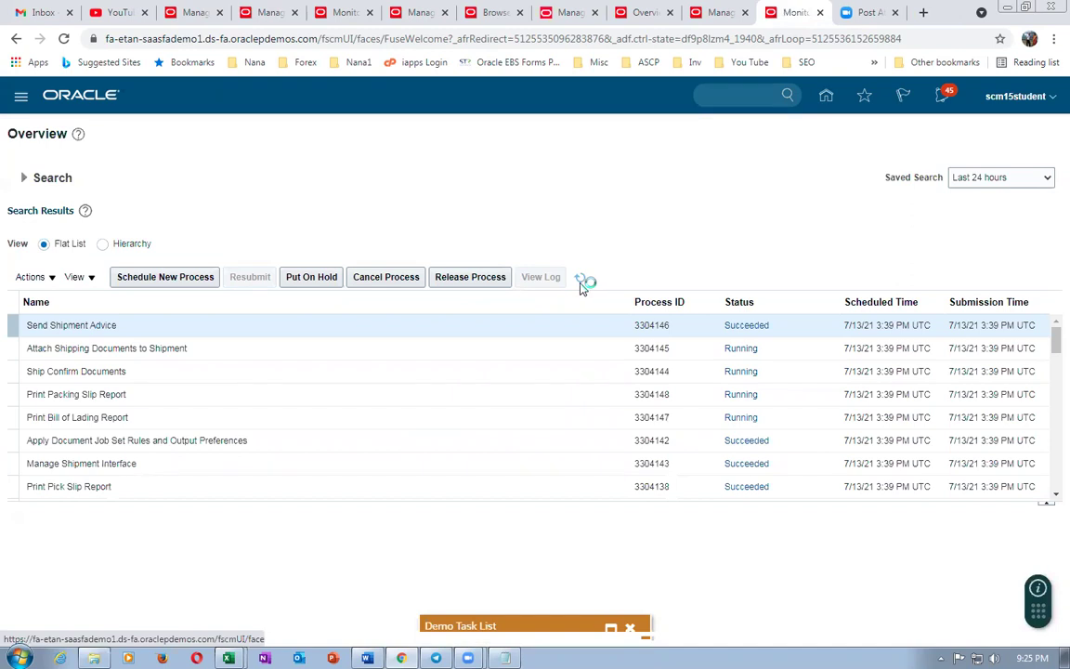
click(580, 285)
click(580, 282)
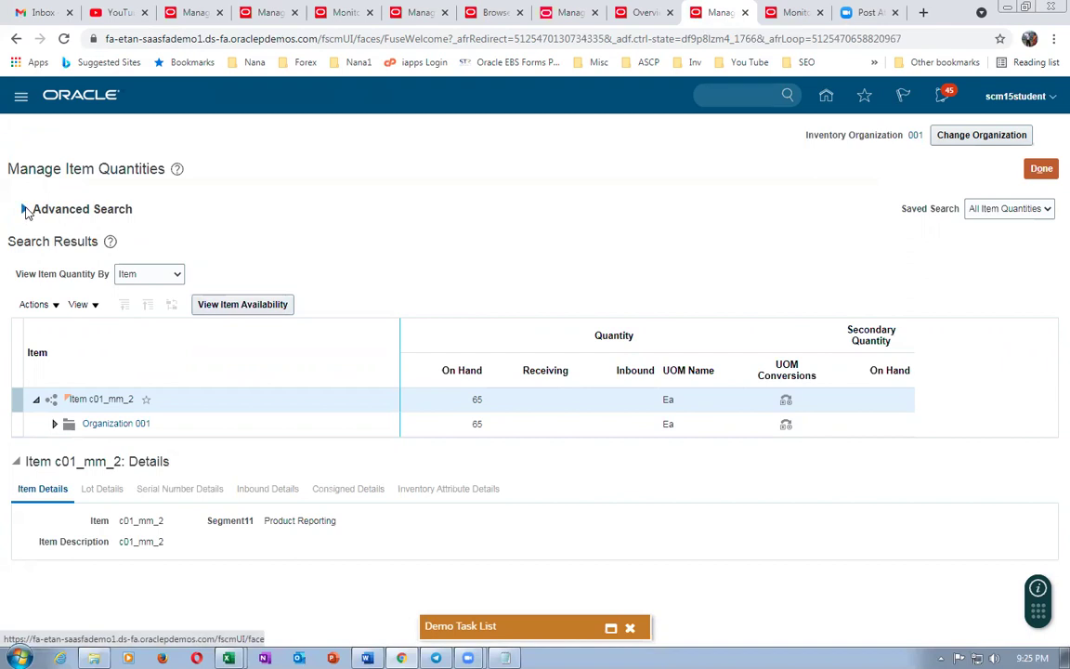
Step: Search the on-hand quantity of item c01_mm_2 again in organization 001 and in organization C011
click(25, 208)
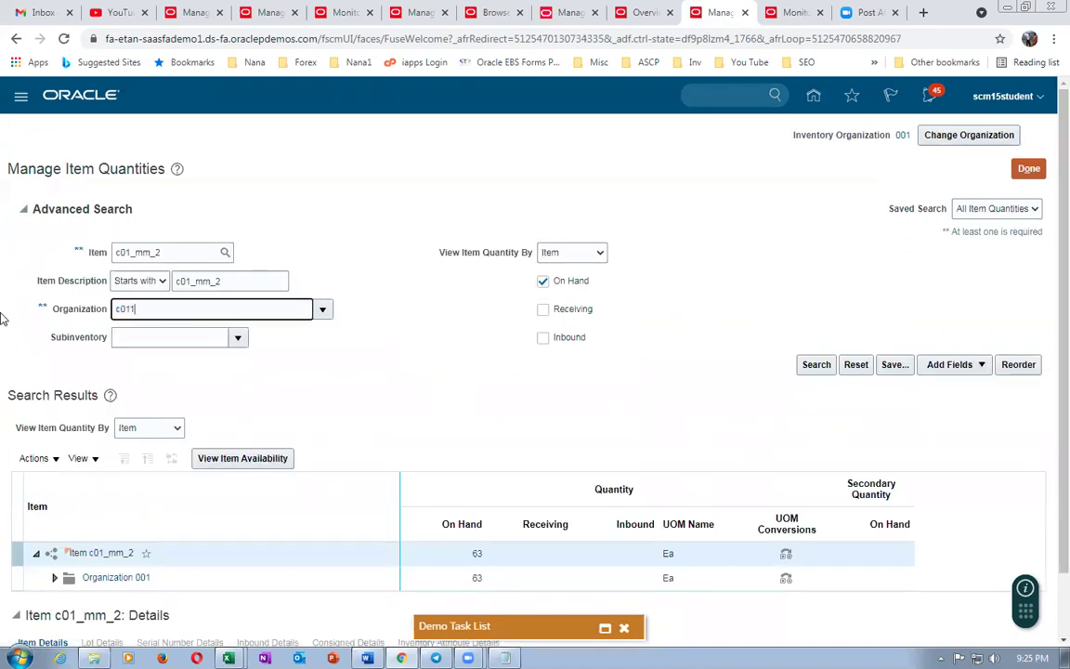
click(816, 364)
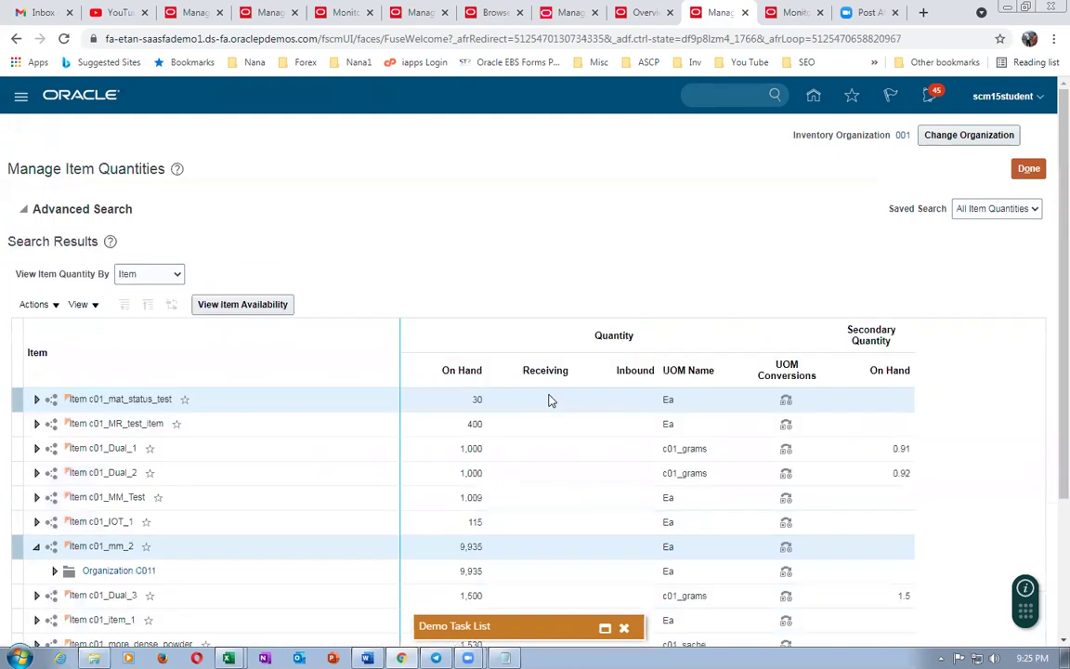
click(25, 210)
click(146, 245)
text(c01_mm_2)
click(817, 365)
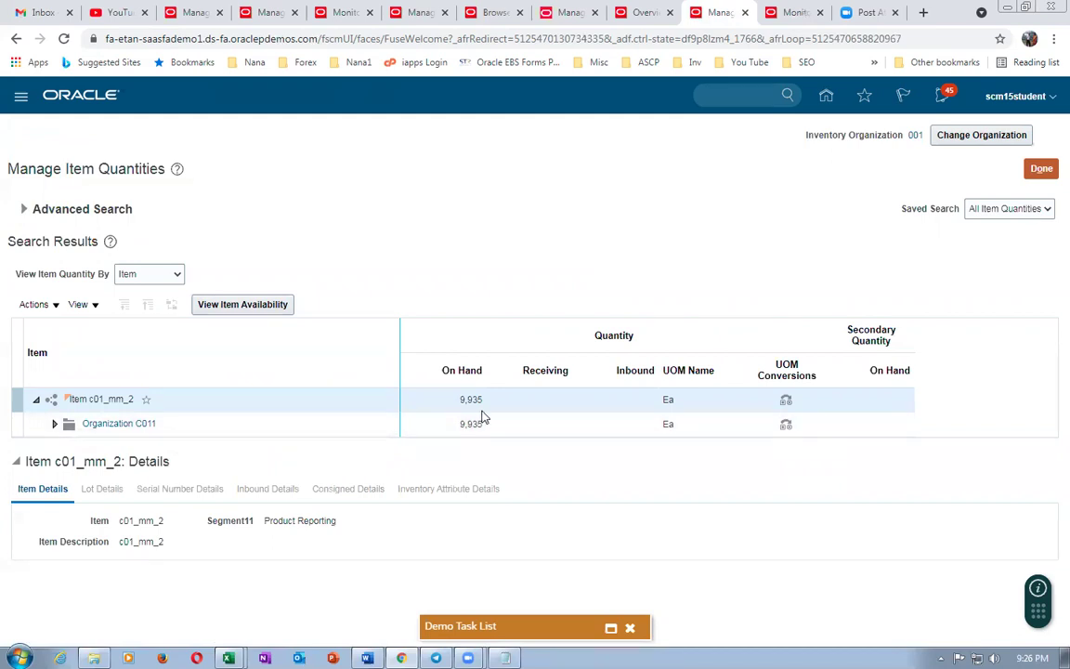
Step: Refresh the scheduled processes to check the shipment jobs, and repeat the on-hand search for c01_mm_2 in C011
click(790, 13)
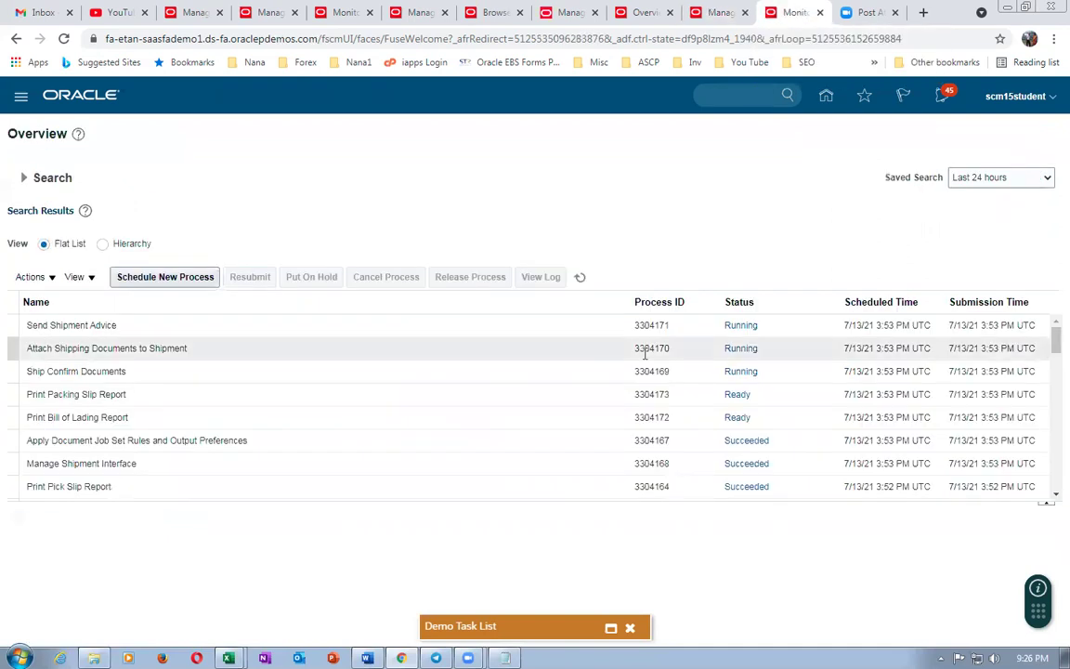
click(580, 278)
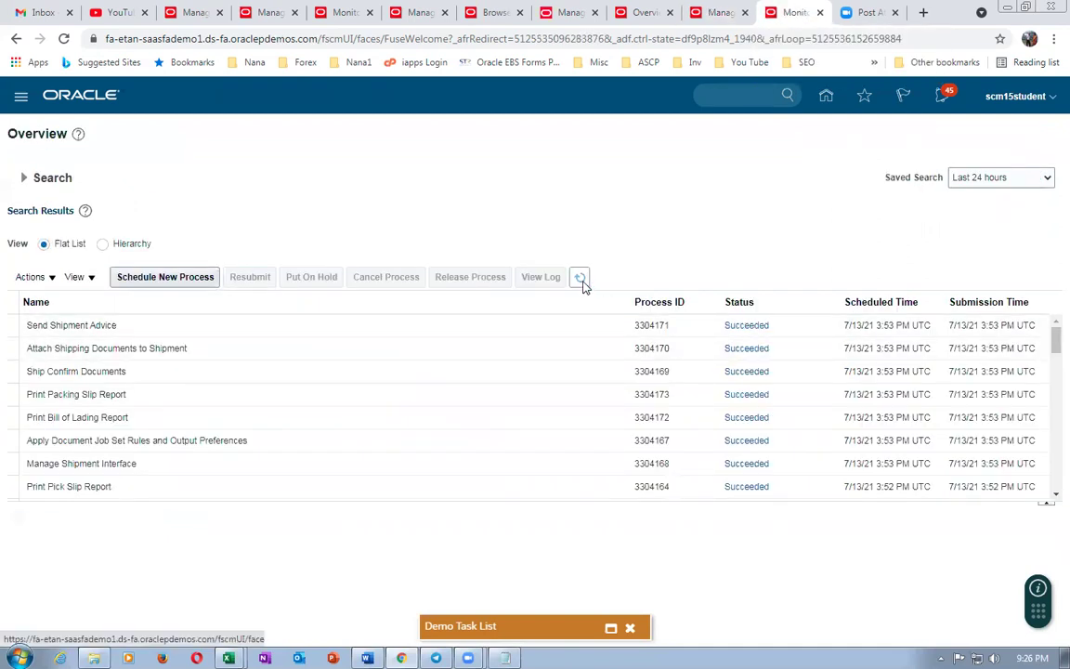
click(720, 15)
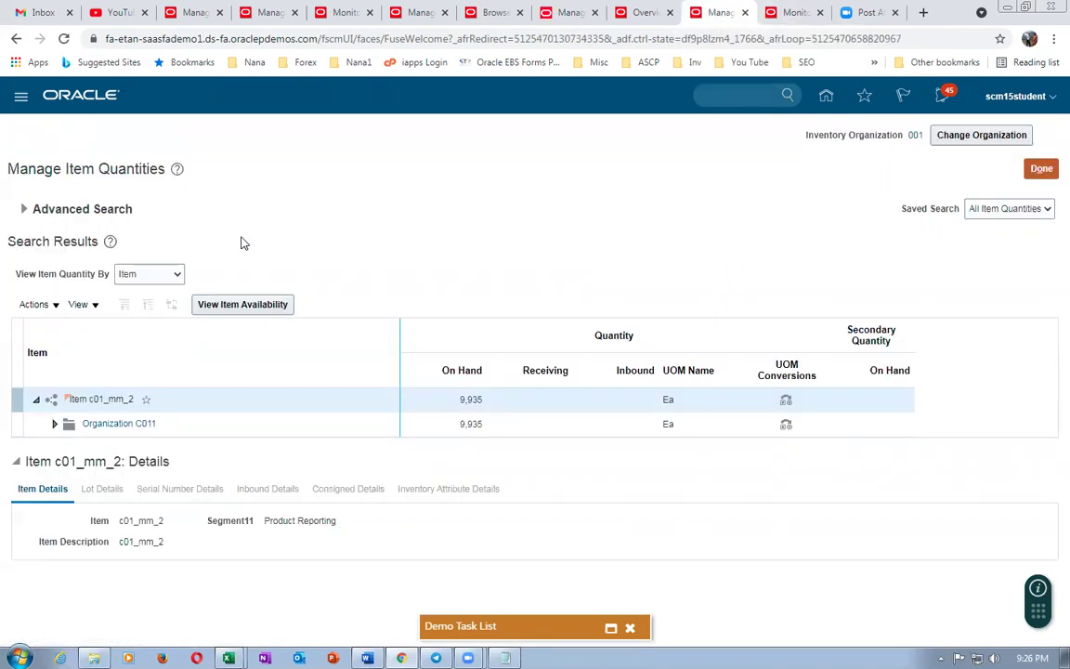
click(24, 209)
click(818, 367)
Step: Duplicate the scheduled processes tab, go to Inventory Management under Supply Chain Execution, and dismiss the welcome message
click(788, 13)
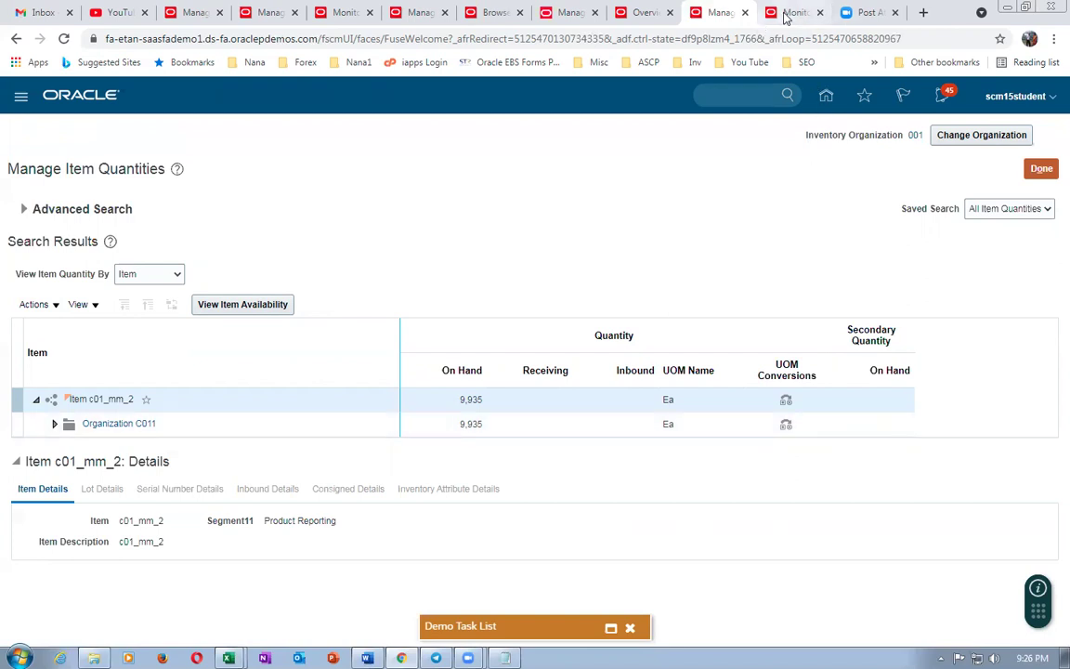
right_click(783, 19)
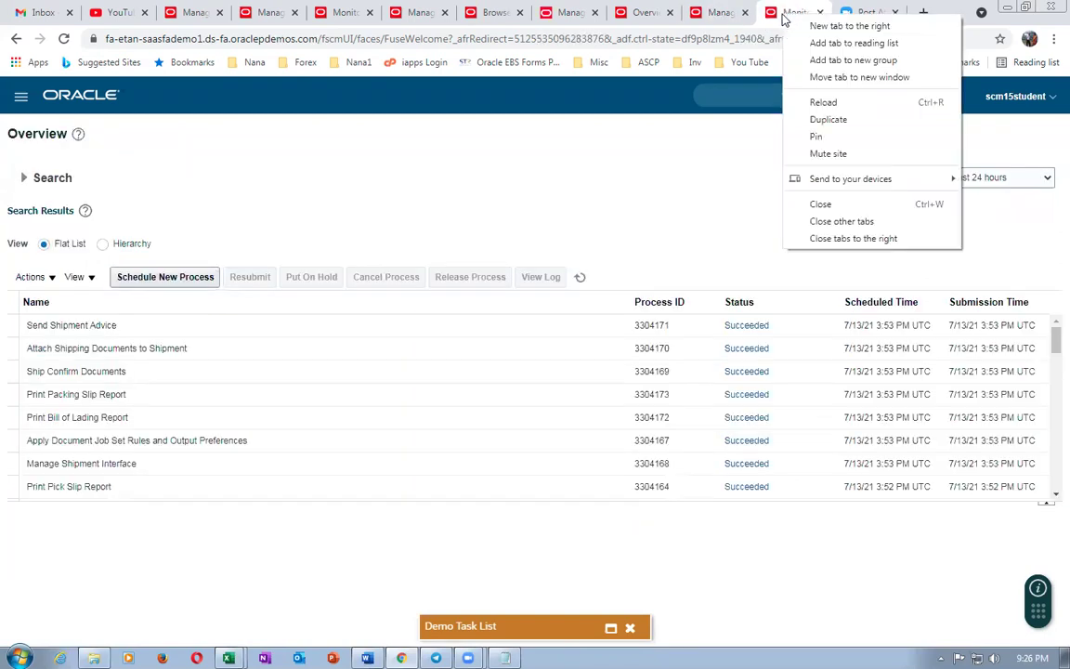
click(822, 121)
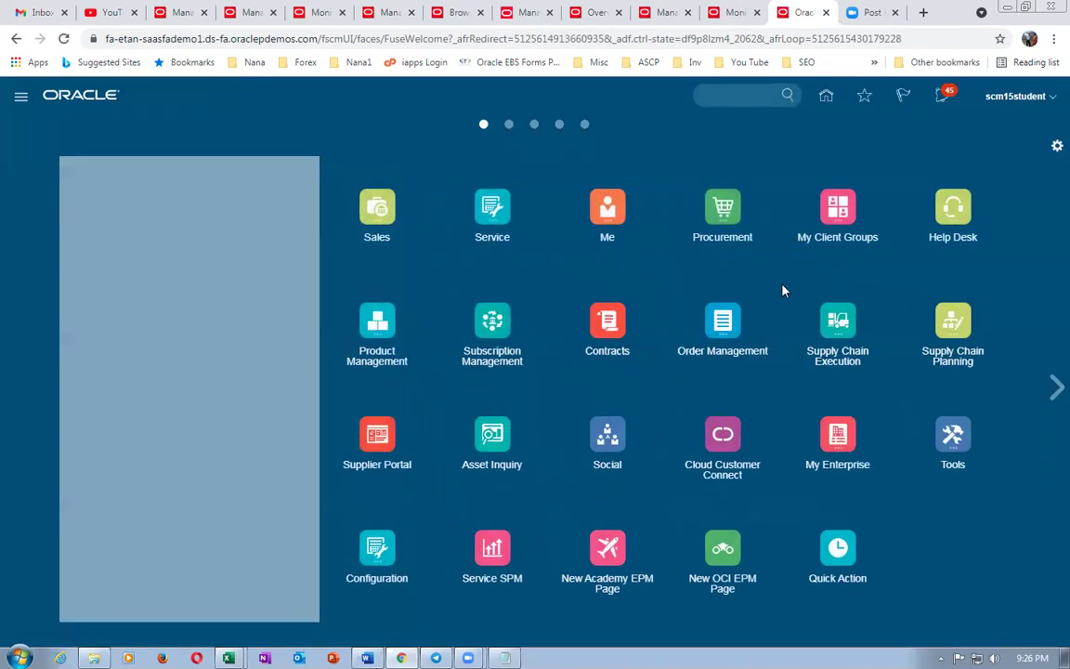
click(848, 332)
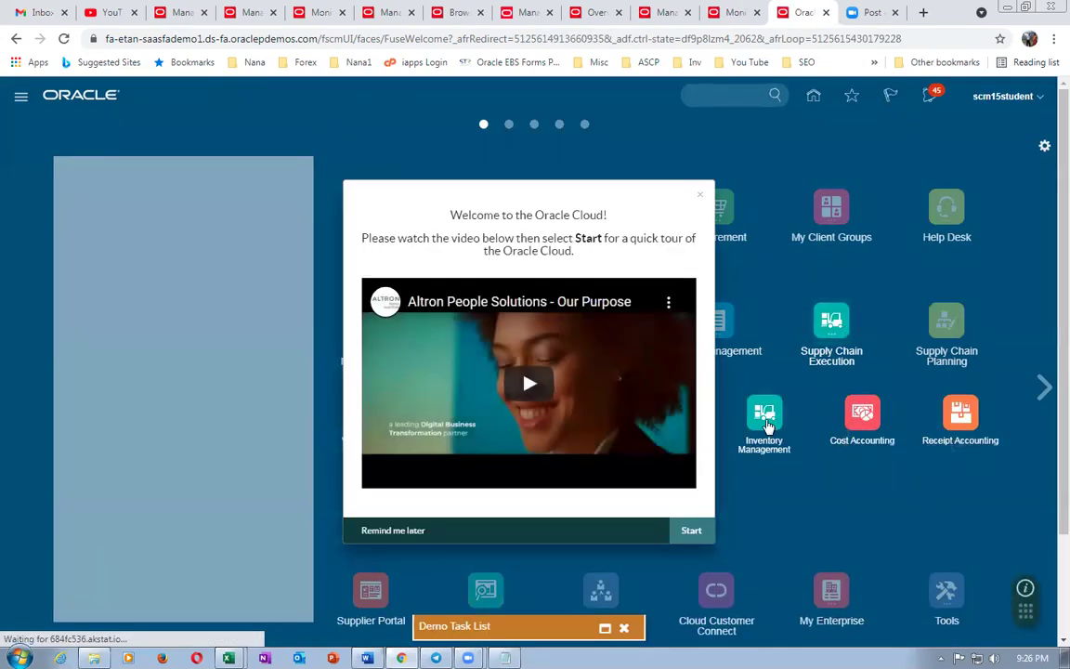
click(767, 426)
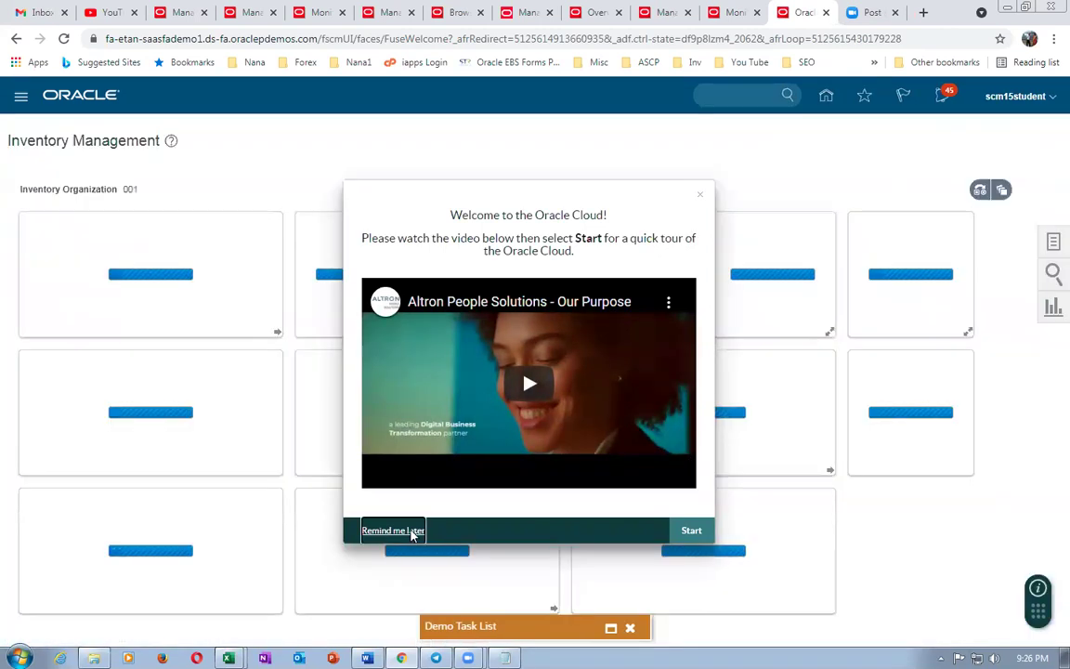
click(415, 531)
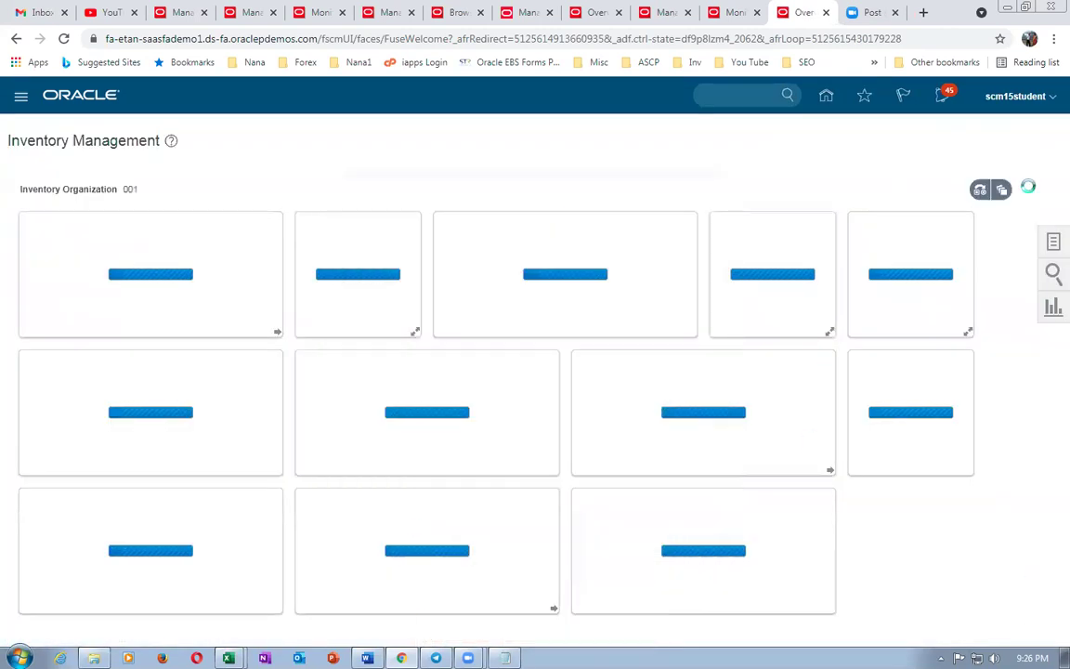
Step: Open the Receive Expected Shipments task of the Receipts tasks with the inventory organization changed to C011
click(1053, 243)
click(985, 131)
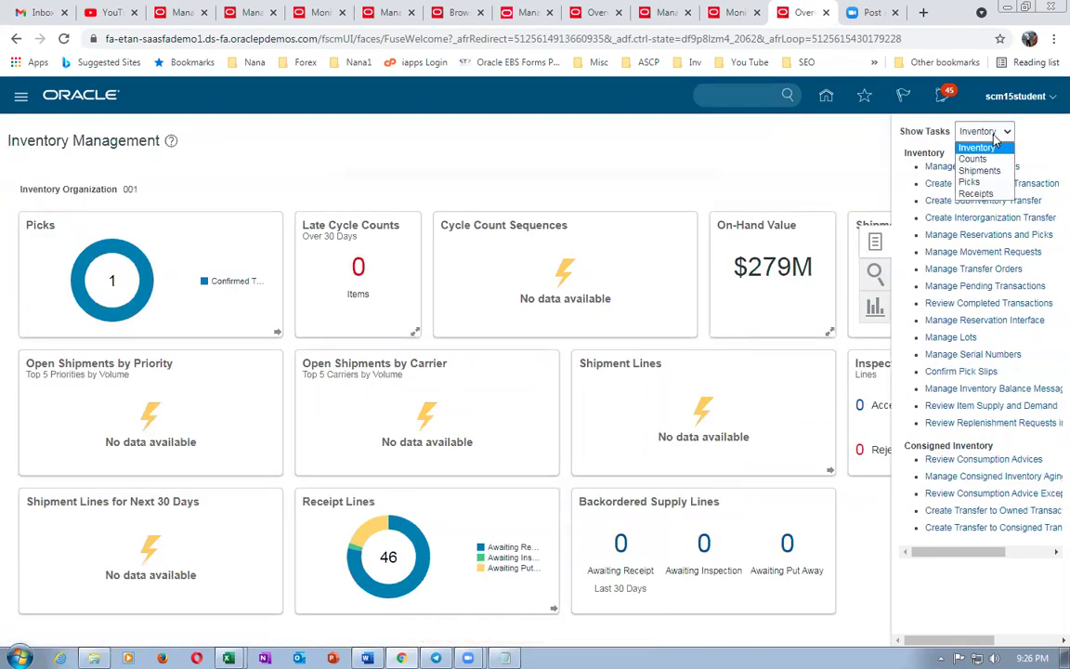
click(975, 193)
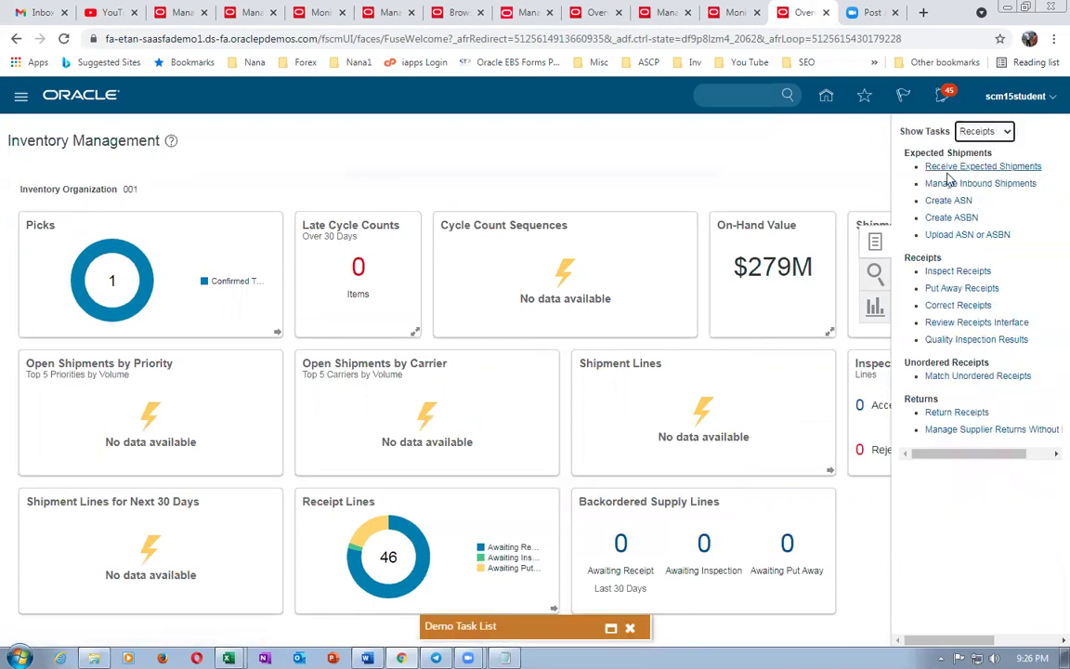
click(955, 165)
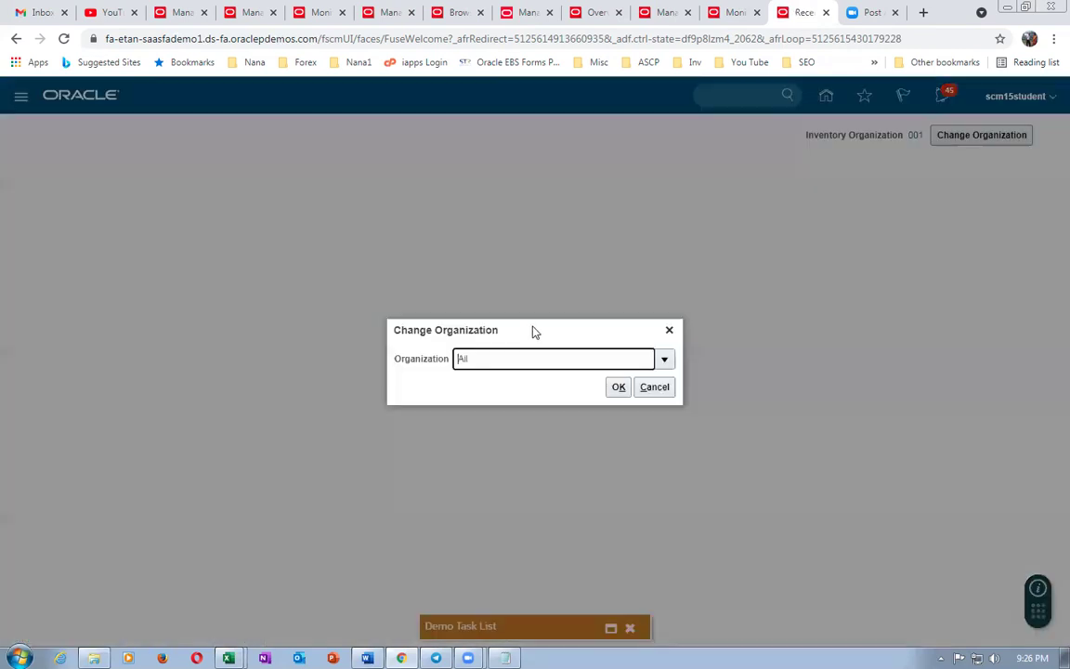
text(c011)
key(Tab)
click(619, 387)
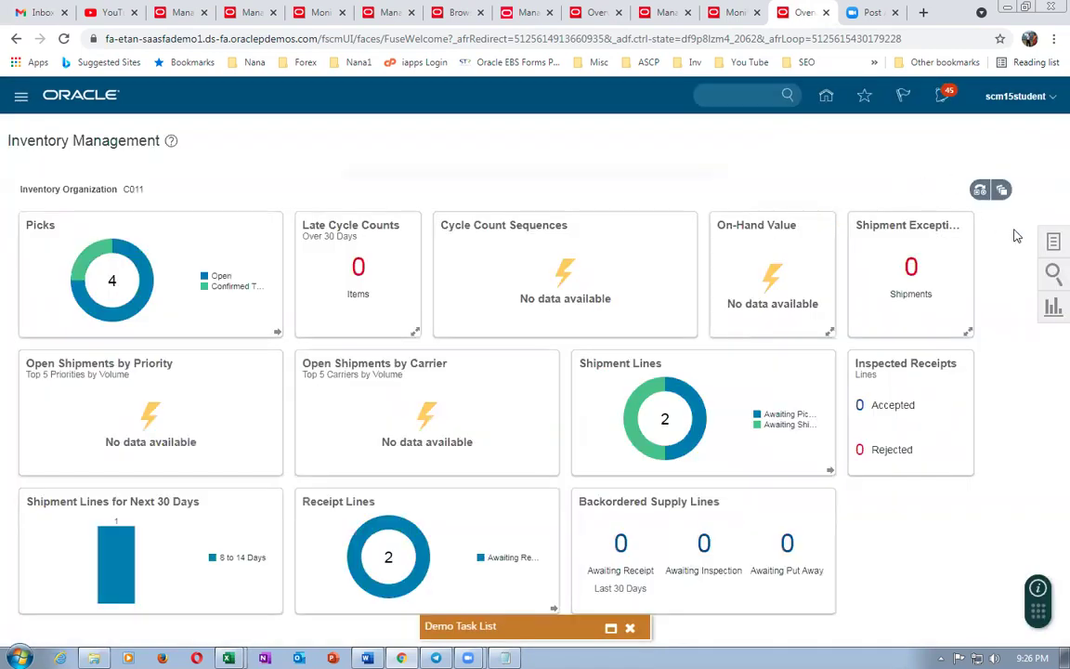
click(1053, 244)
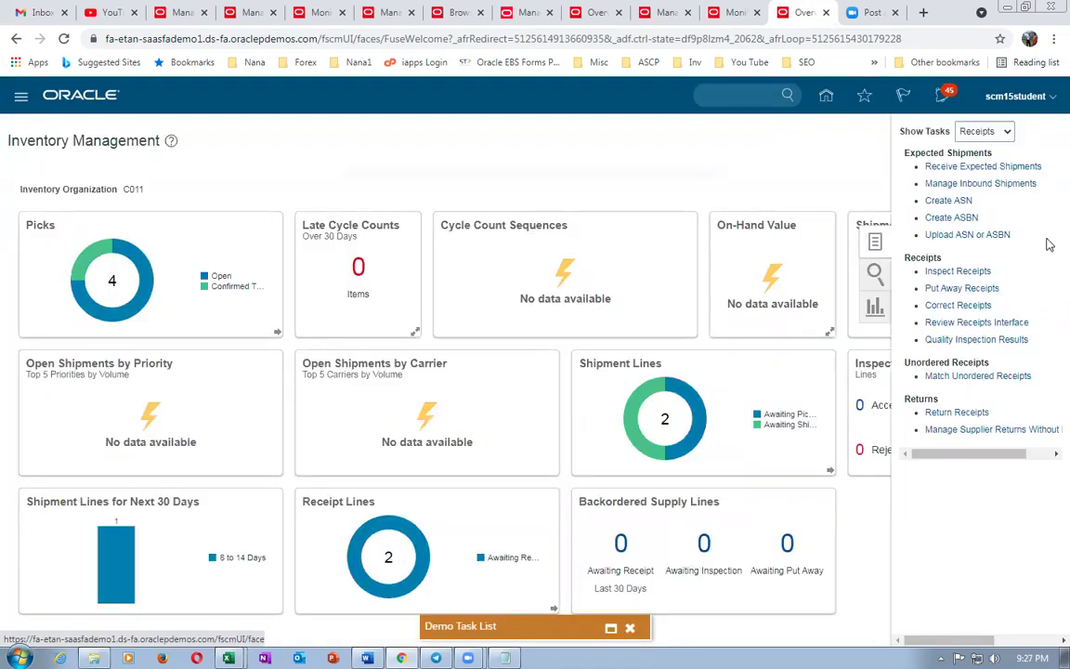
click(929, 166)
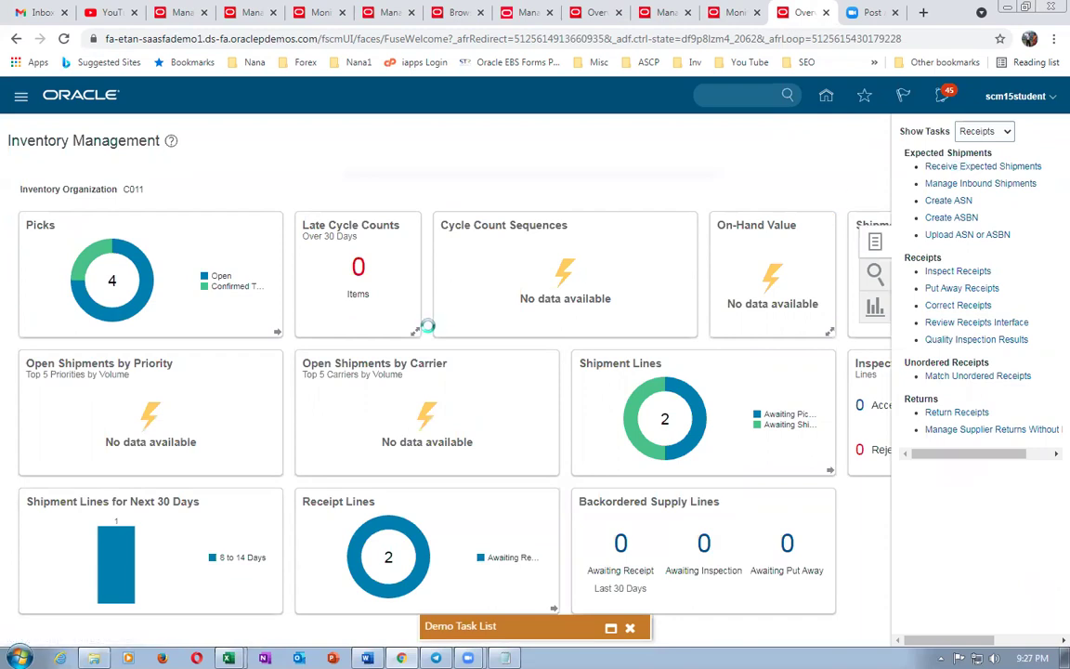
Step: Check the return transfer order number in the Notepad notes and search the expected shipments for that transfer order
key(alt+Tab)
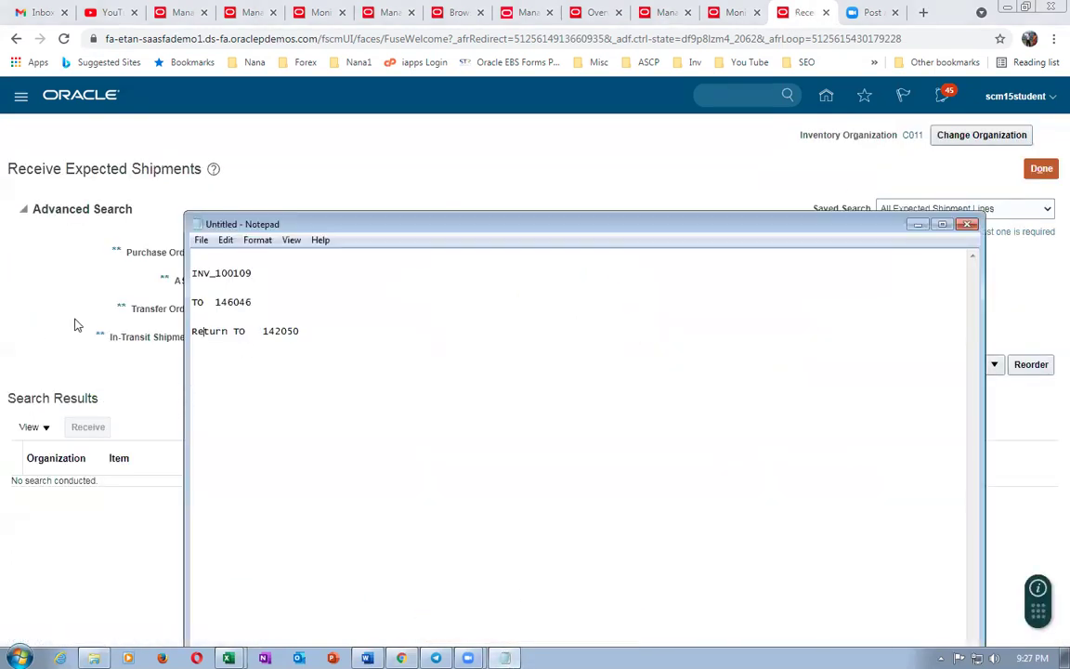
key(alt+Tab)
click(214, 310)
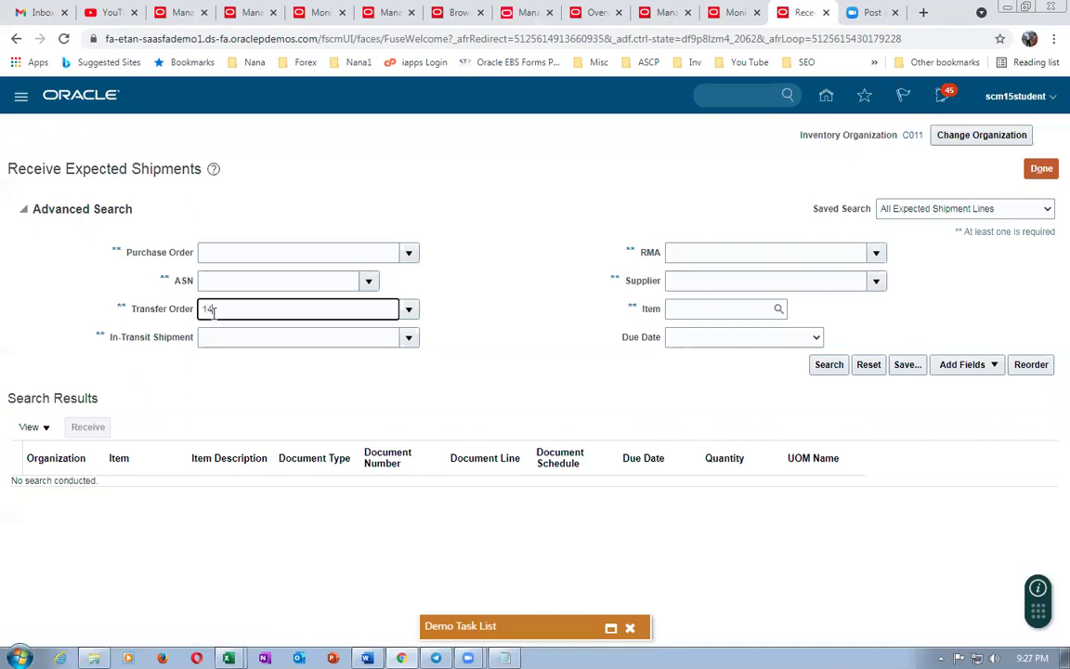
text(147)
key(Tab)
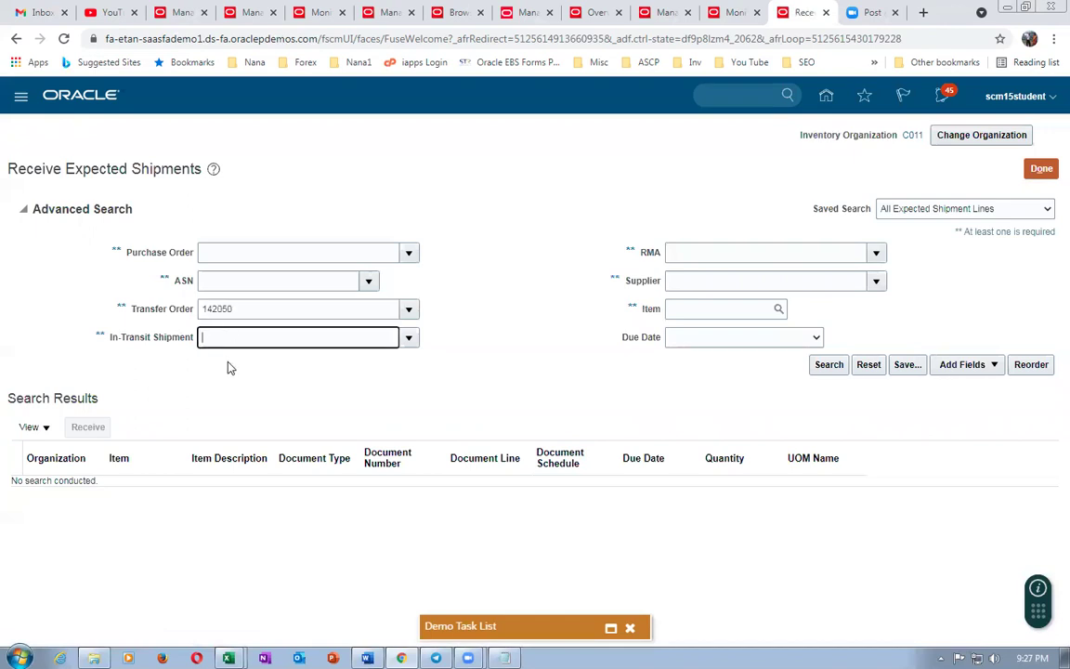
click(830, 368)
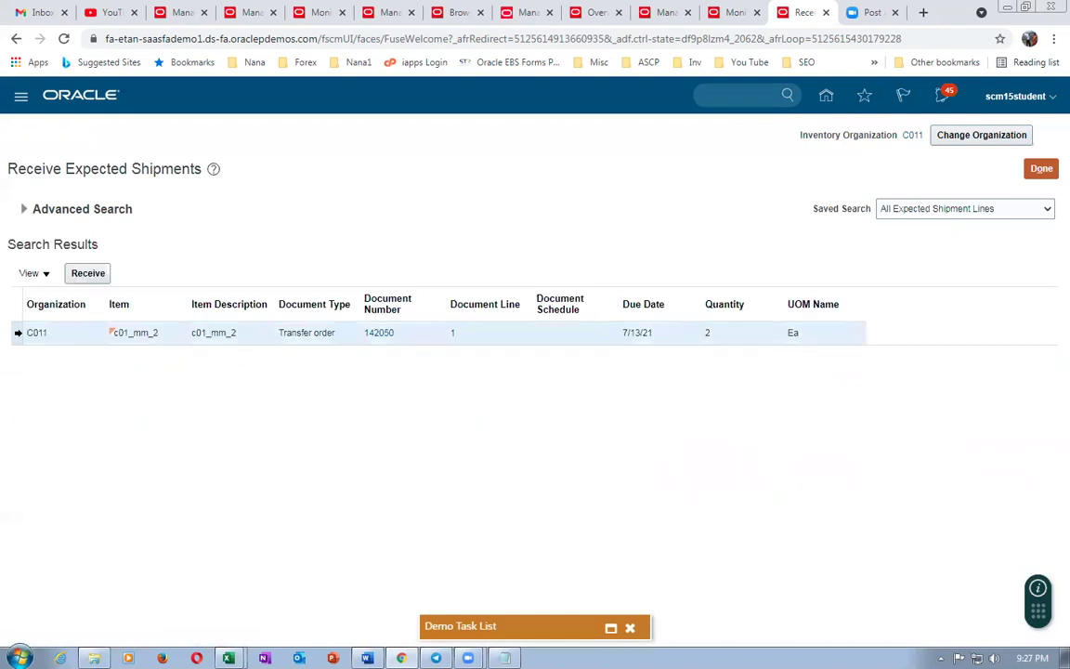
Step: Start receiving the expected c01_mm_2 transfer order line in C011, fill in its receipt quantity, and create a receipt from it
click(87, 275)
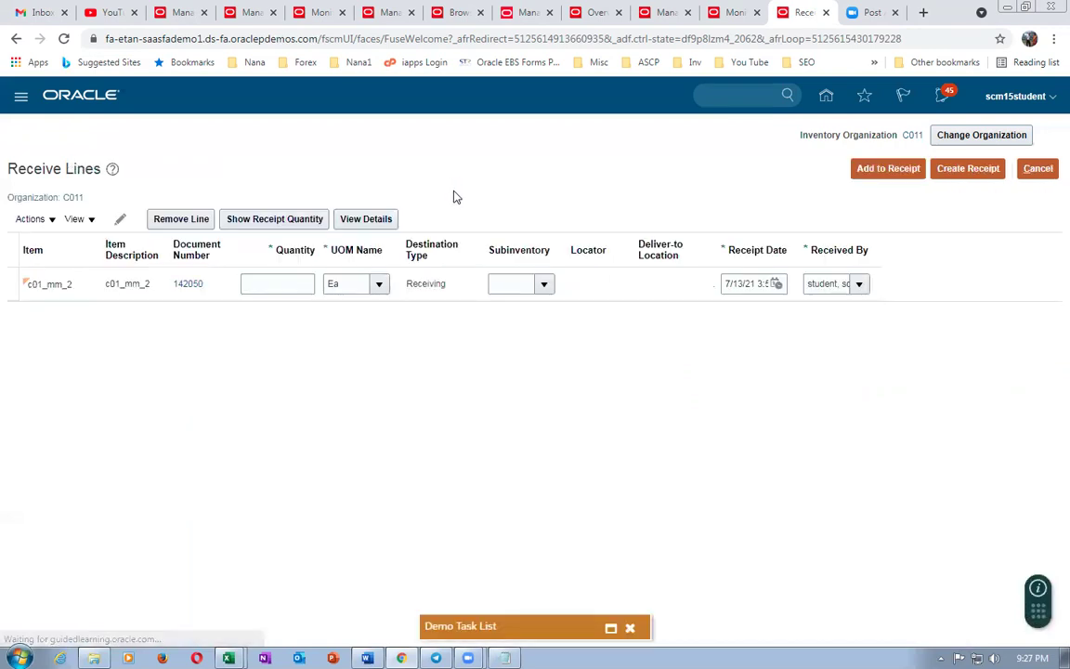
click(275, 218)
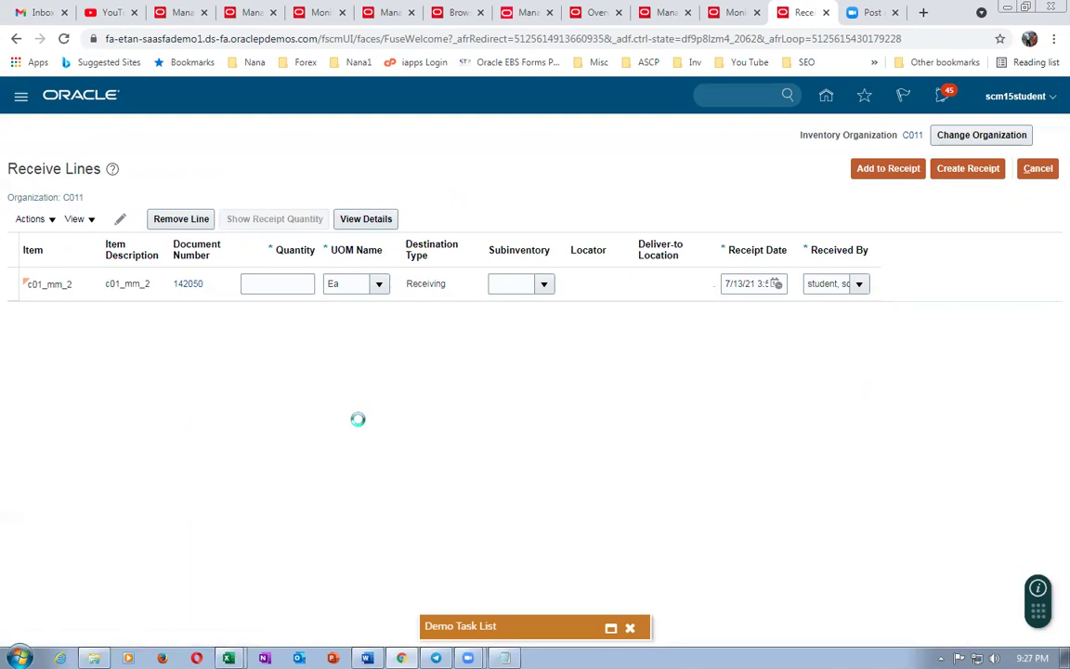
click(985, 175)
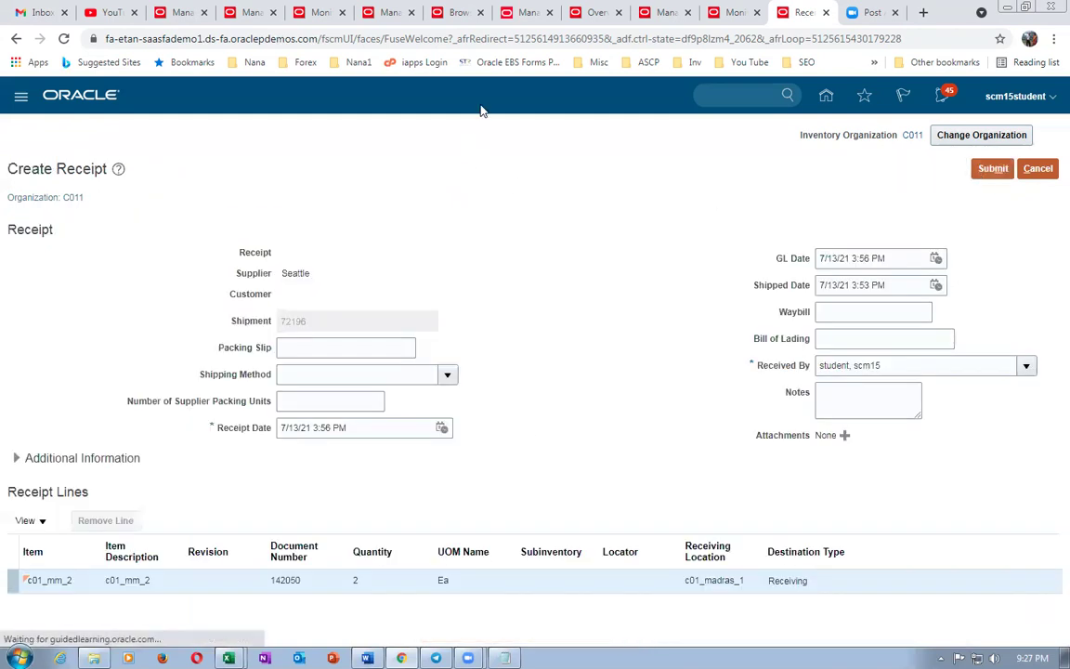
Step: Reuse the item browser tab to go to Inventory Management under Supply Chain Execution and open Manage Transfer Orders from the Inventory tasks
click(523, 12)
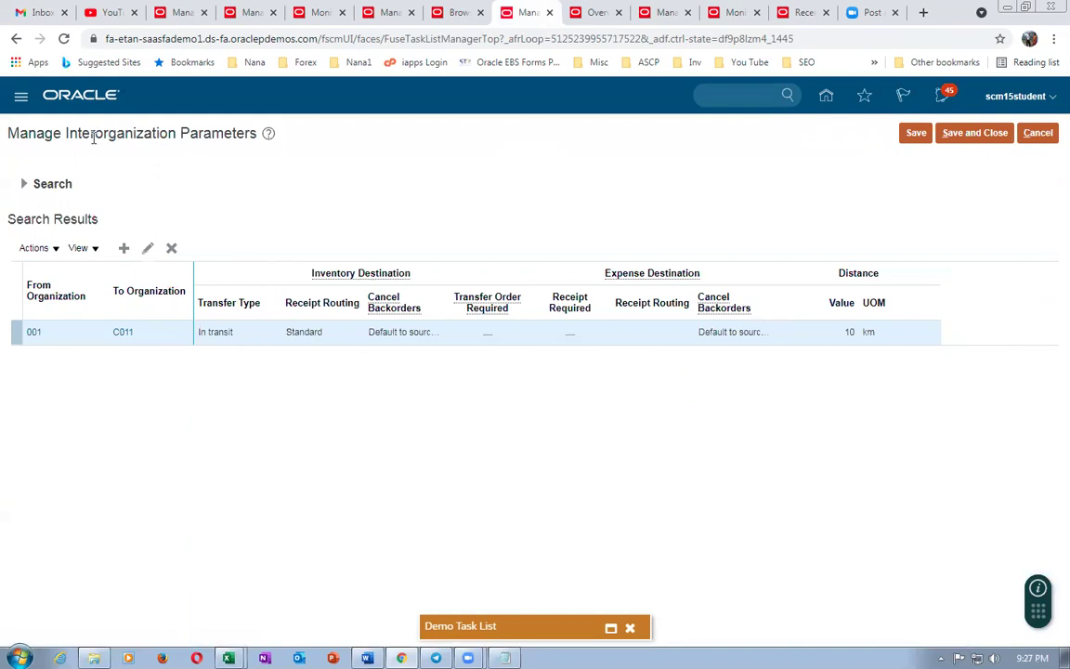
click(458, 12)
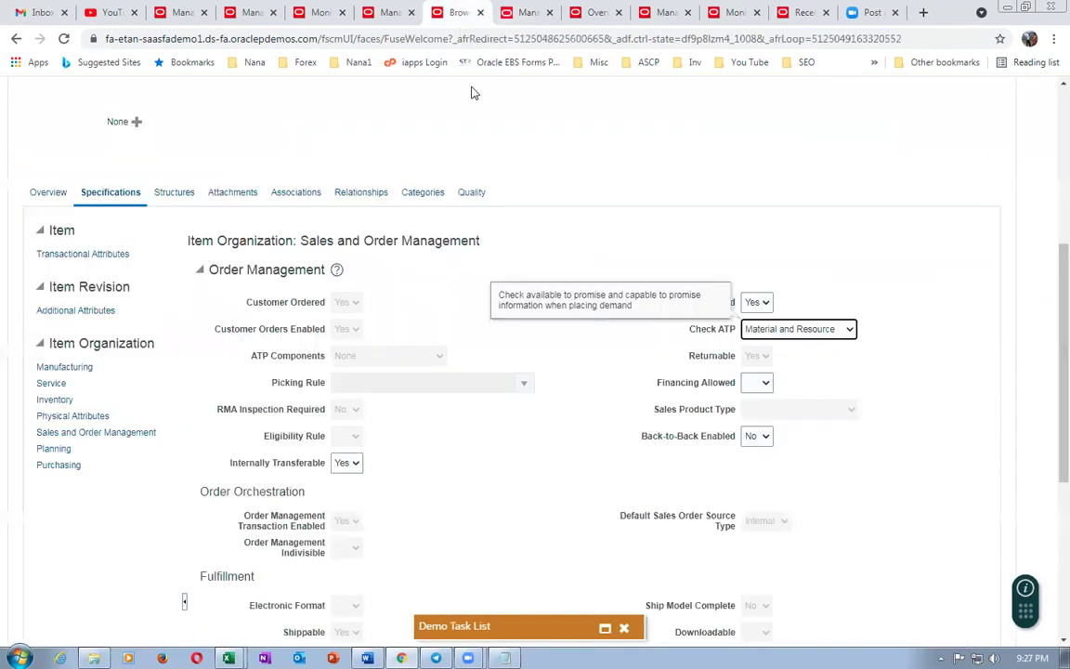
scroll(386, 293, up, 4)
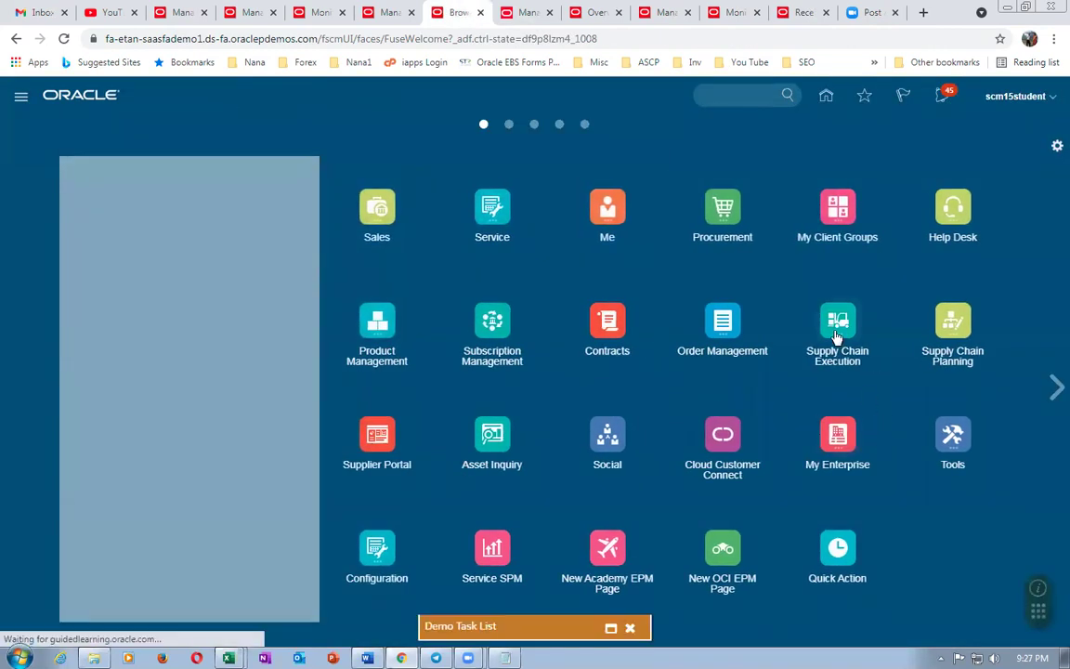
click(839, 330)
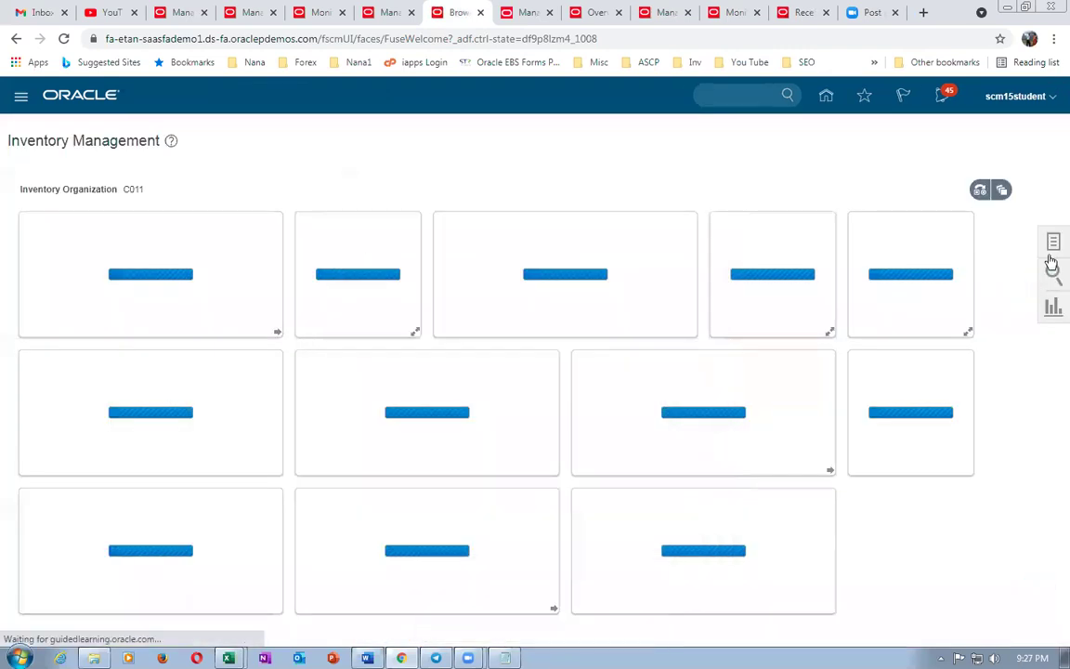
click(1053, 244)
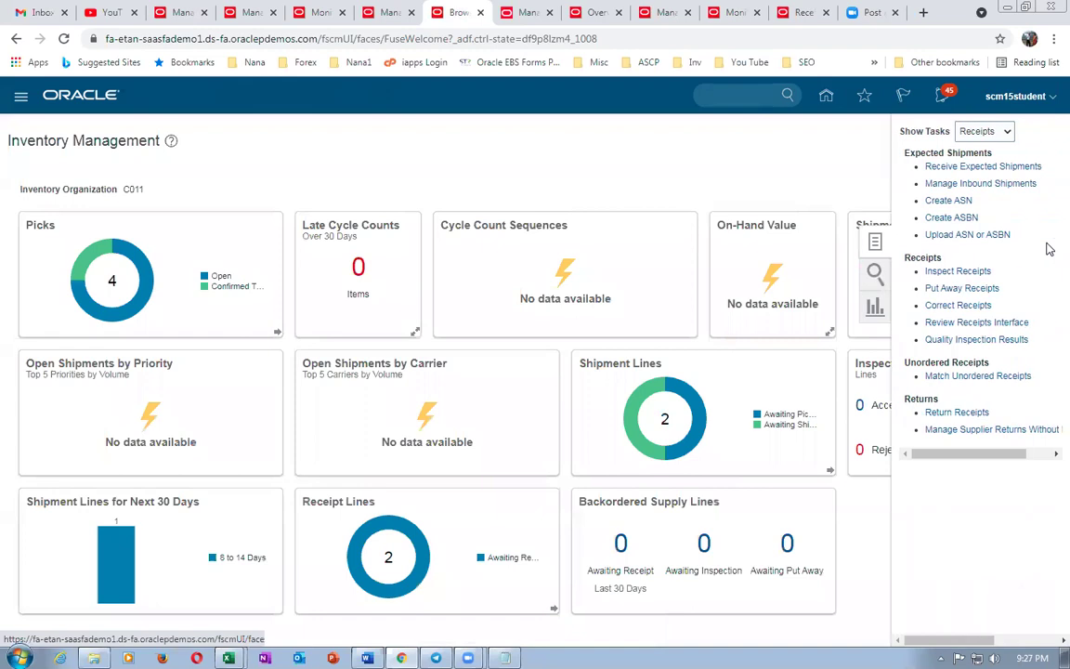
click(984, 131)
click(970, 147)
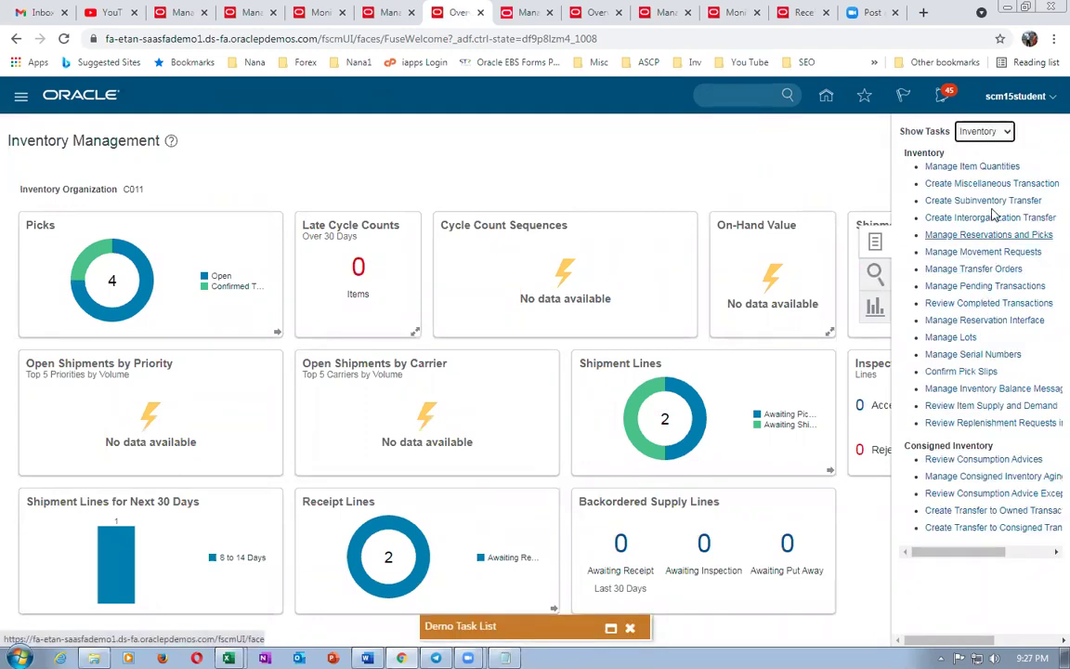
click(996, 271)
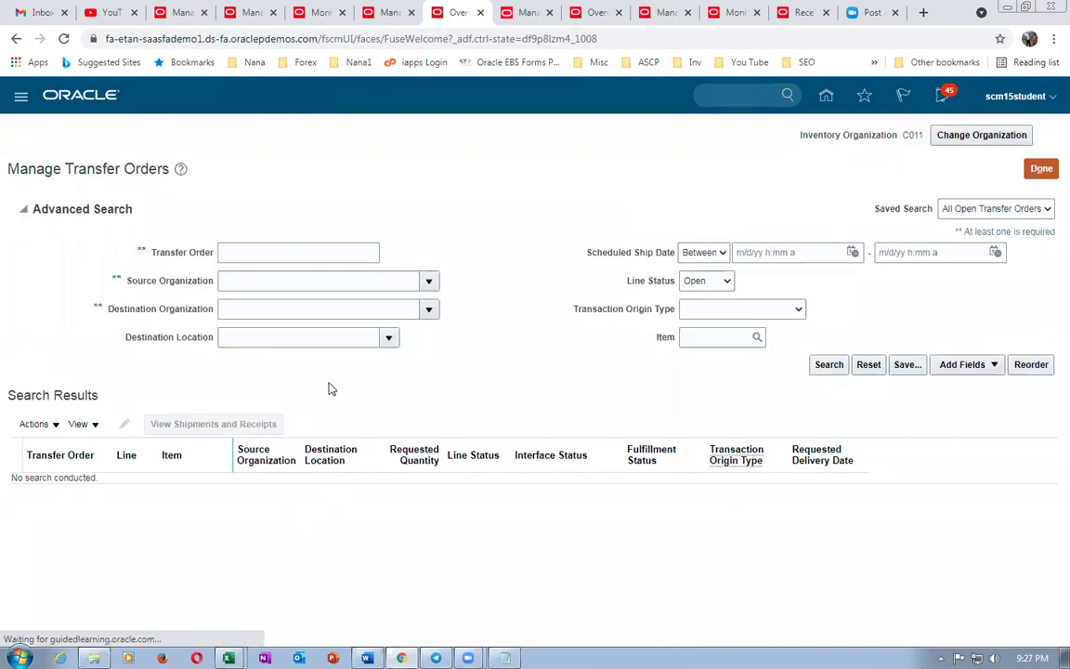
Step: Search for the return transfer order by its number and view its shipments and receipts
click(271, 252)
text(142050)
key(Tab)
click(828, 366)
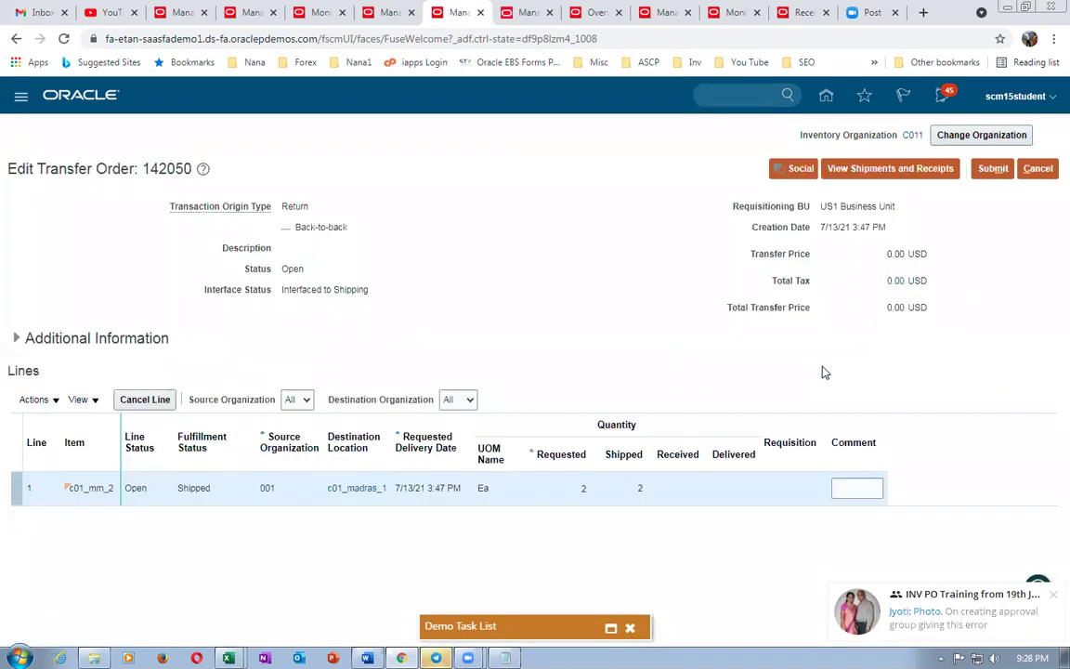
click(881, 173)
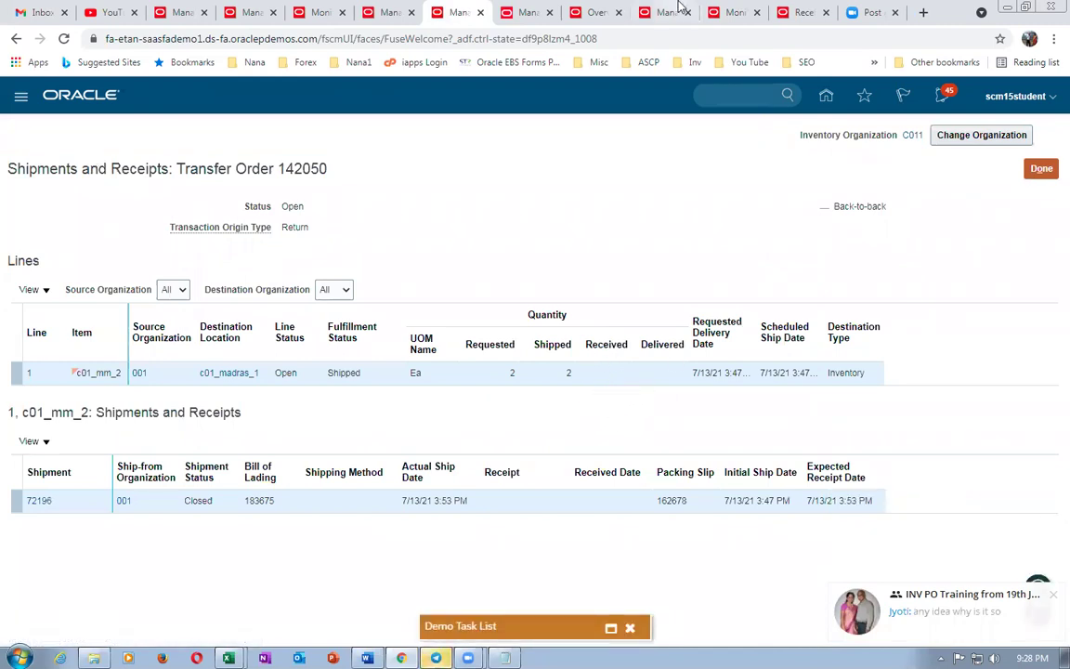
Step: Return to the prepared receipt for the c01_mm_2 line, submit it, and acknowledge the confirmation
click(734, 13)
click(801, 12)
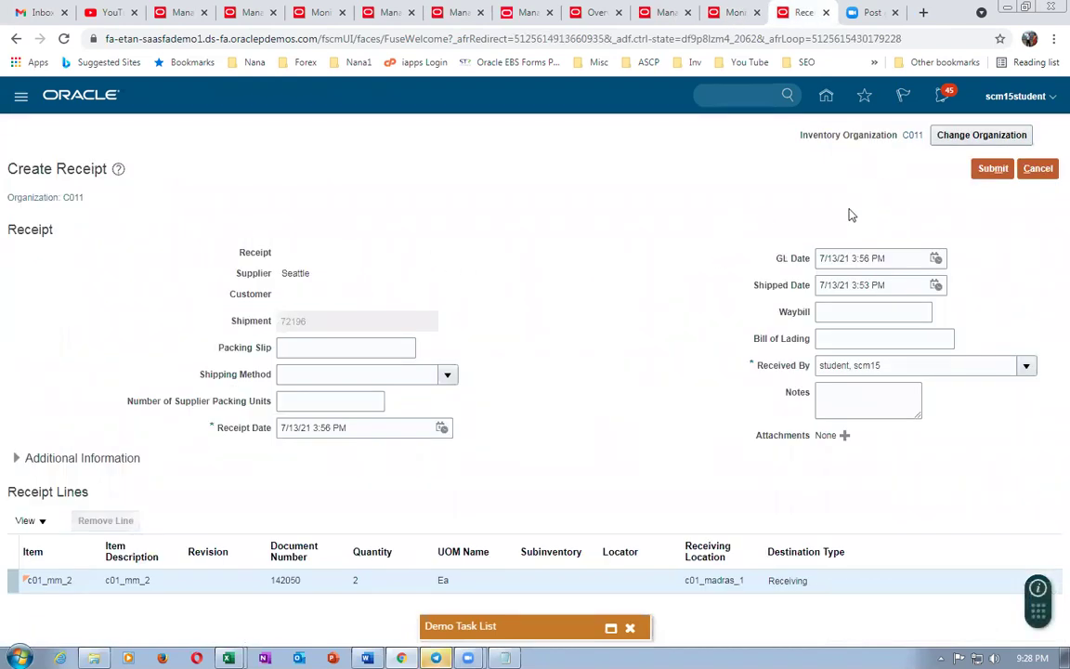
click(993, 173)
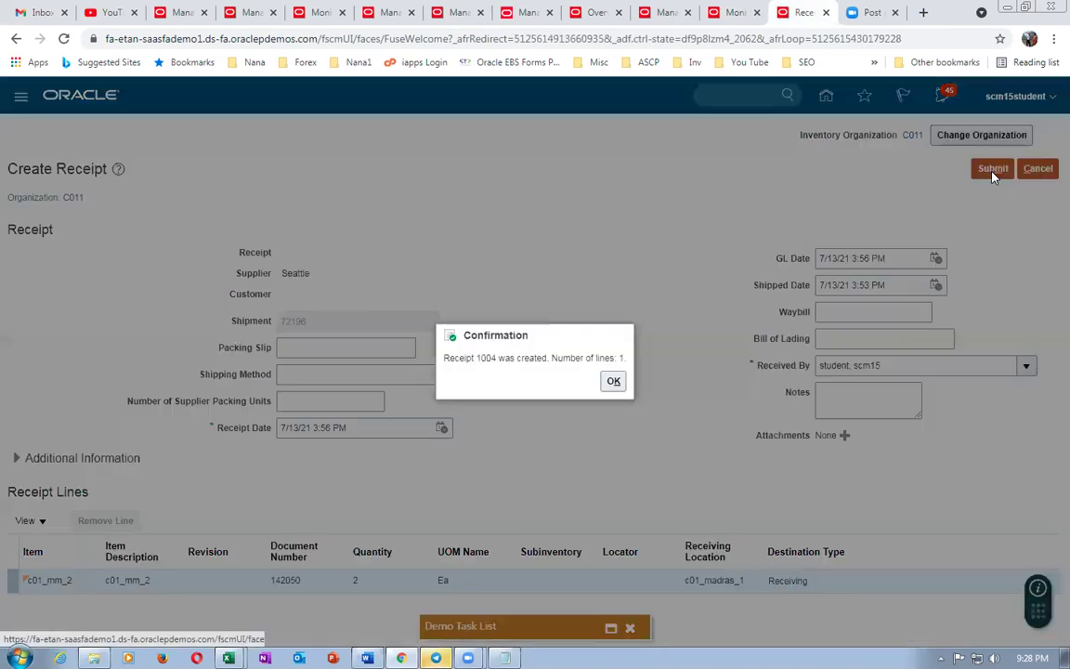
click(614, 382)
Step: Find the return transfer order's open page again and reload its shipments and receipts to check the received quantity
click(325, 14)
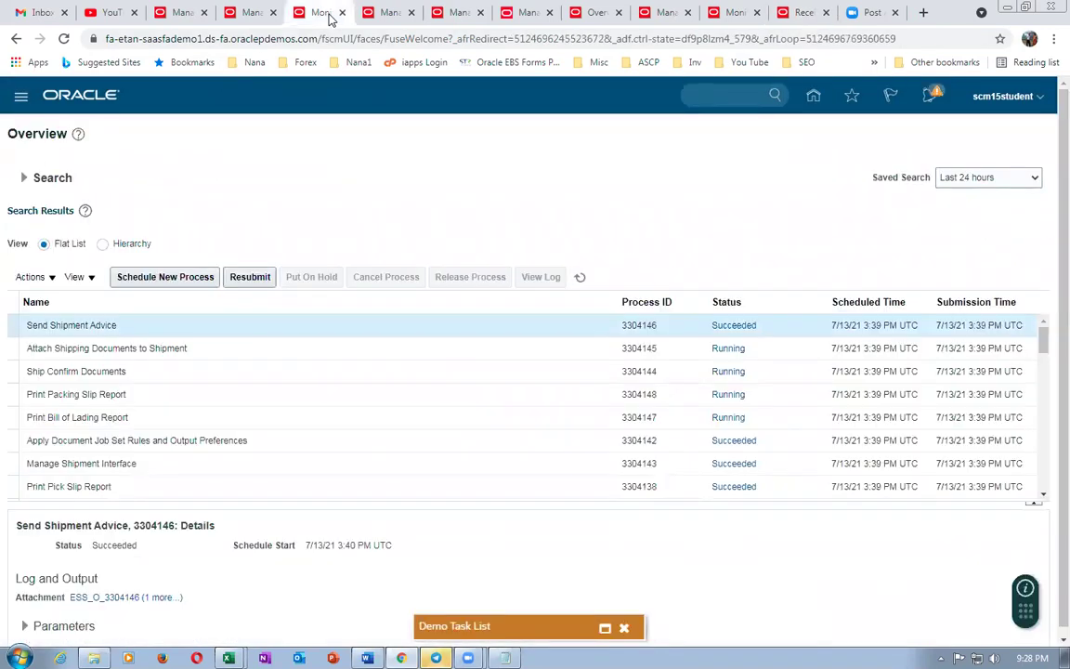
click(388, 15)
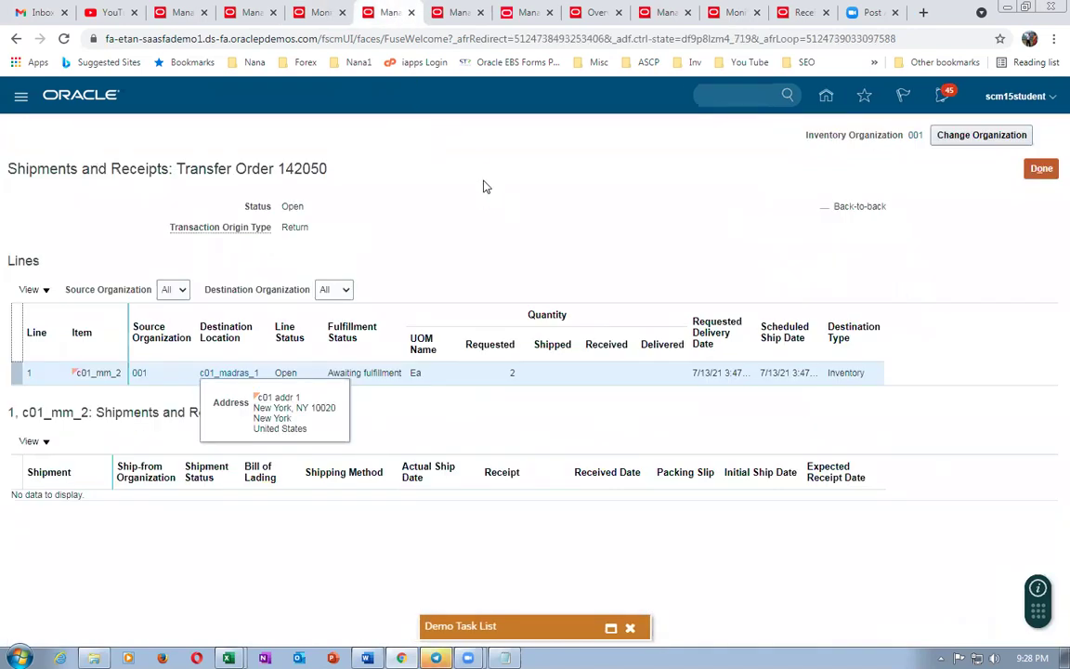
click(464, 14)
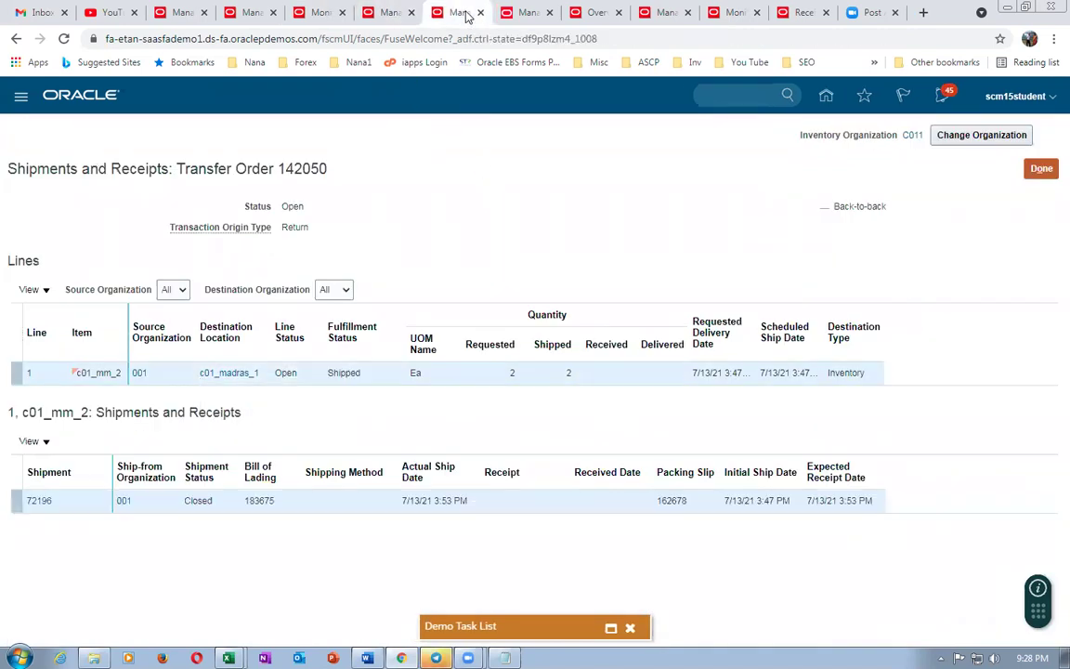
click(523, 14)
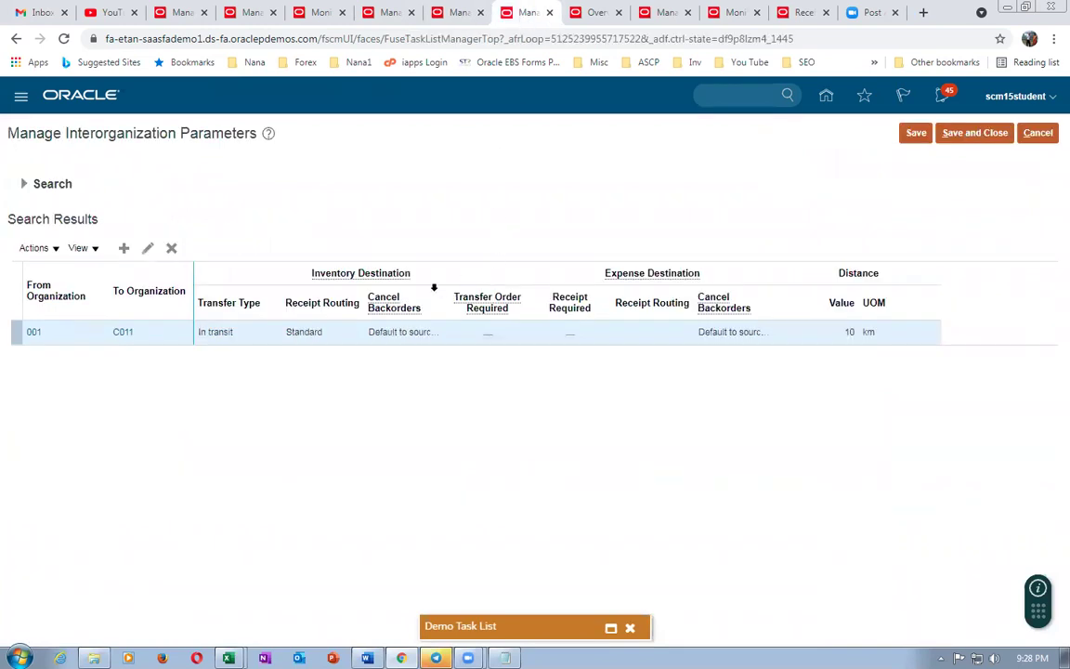
click(592, 14)
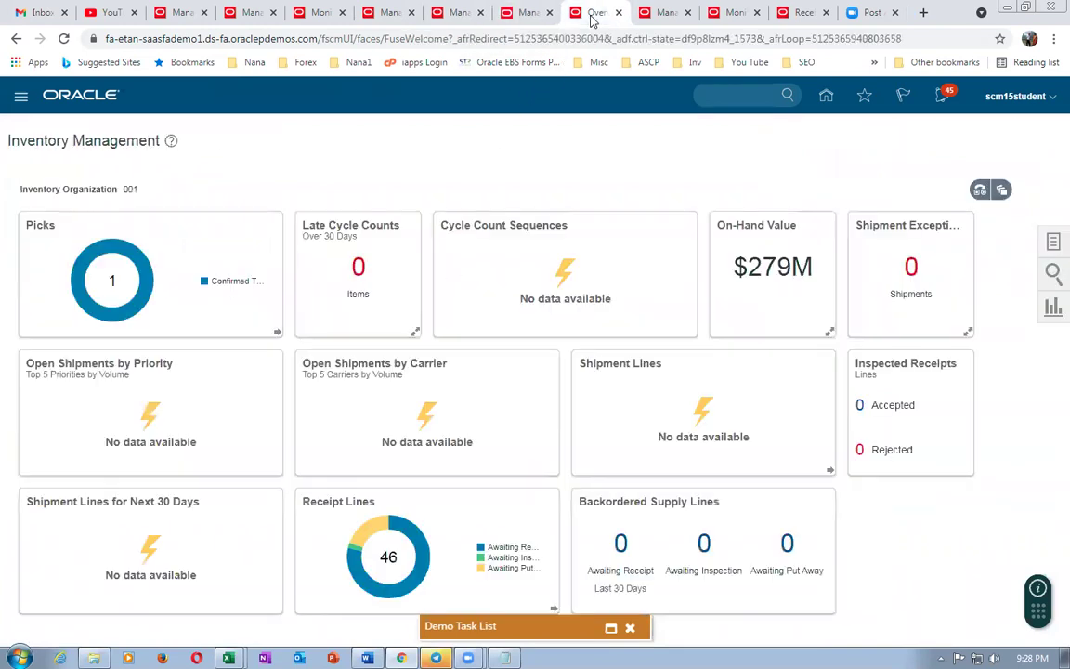
click(523, 14)
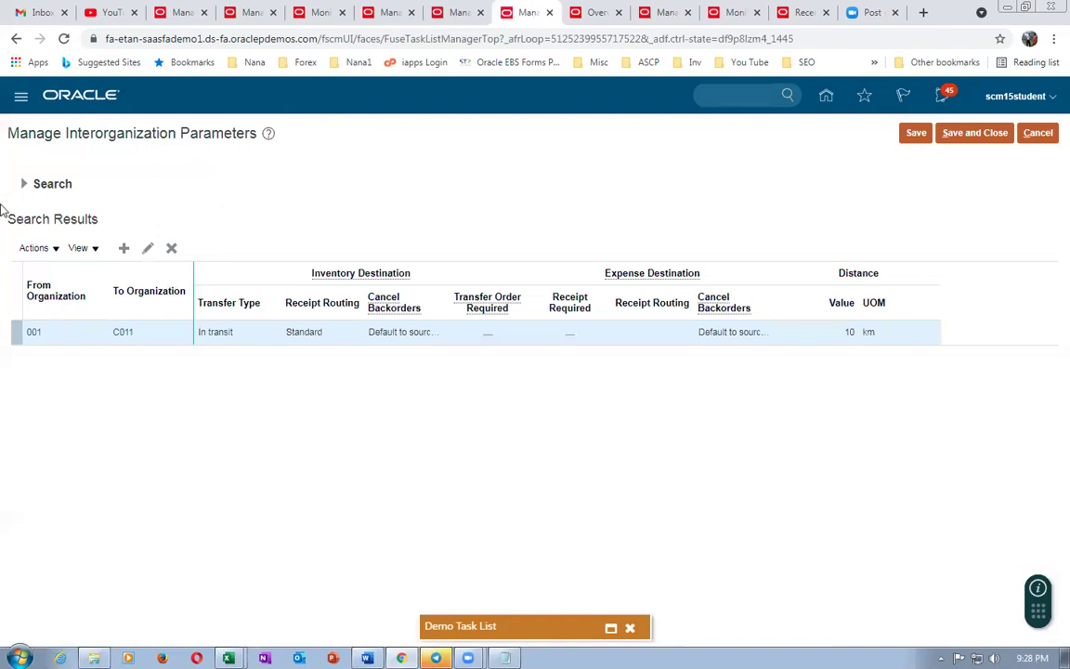
click(455, 16)
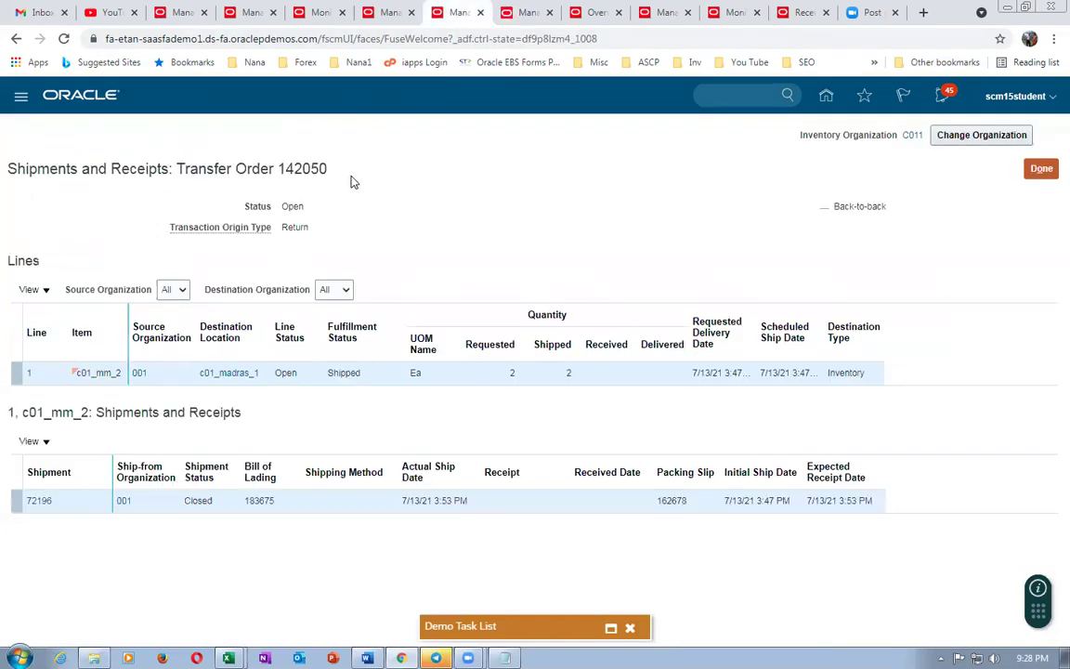
click(1042, 168)
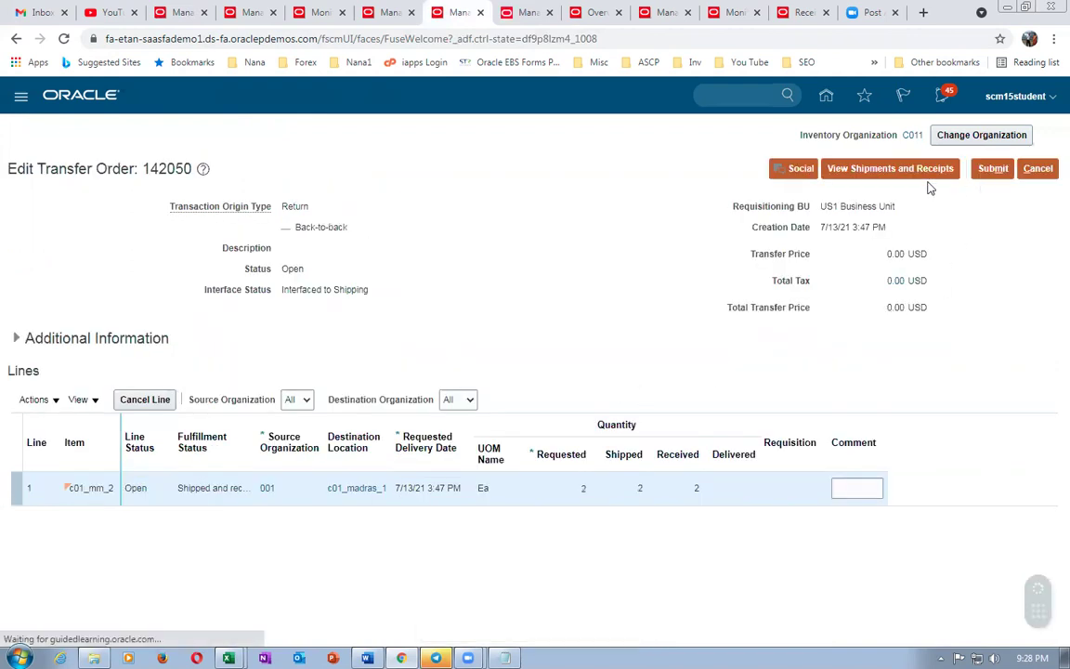
click(925, 171)
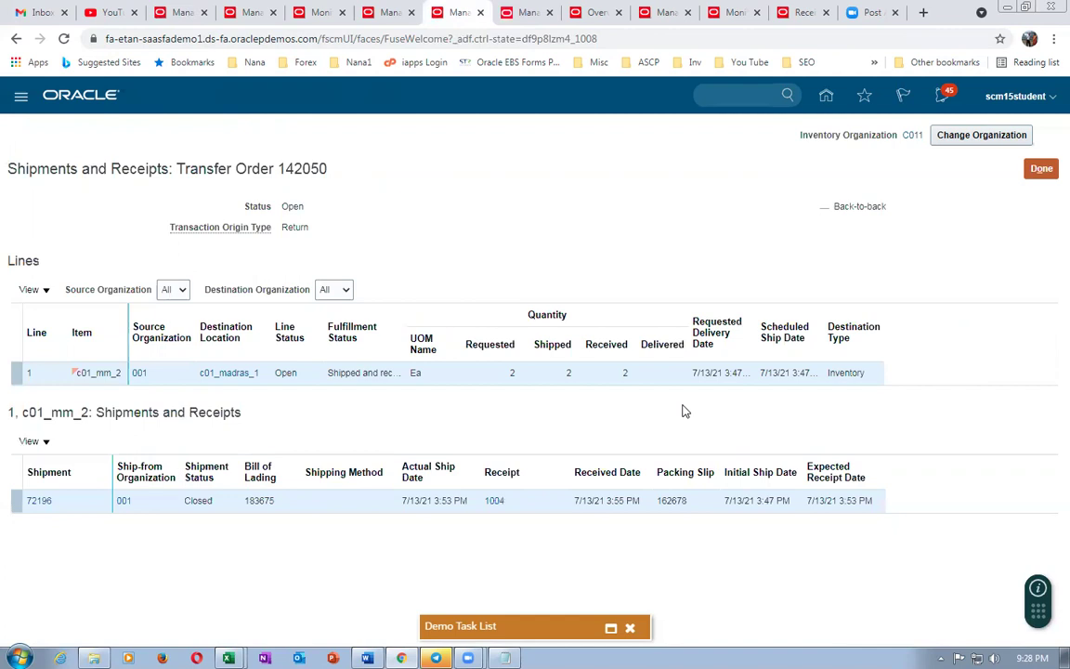
Step: Leave Receive Expected Shipments, open the Put Away Receipts task, and search for lines of the return transfer order
click(797, 12)
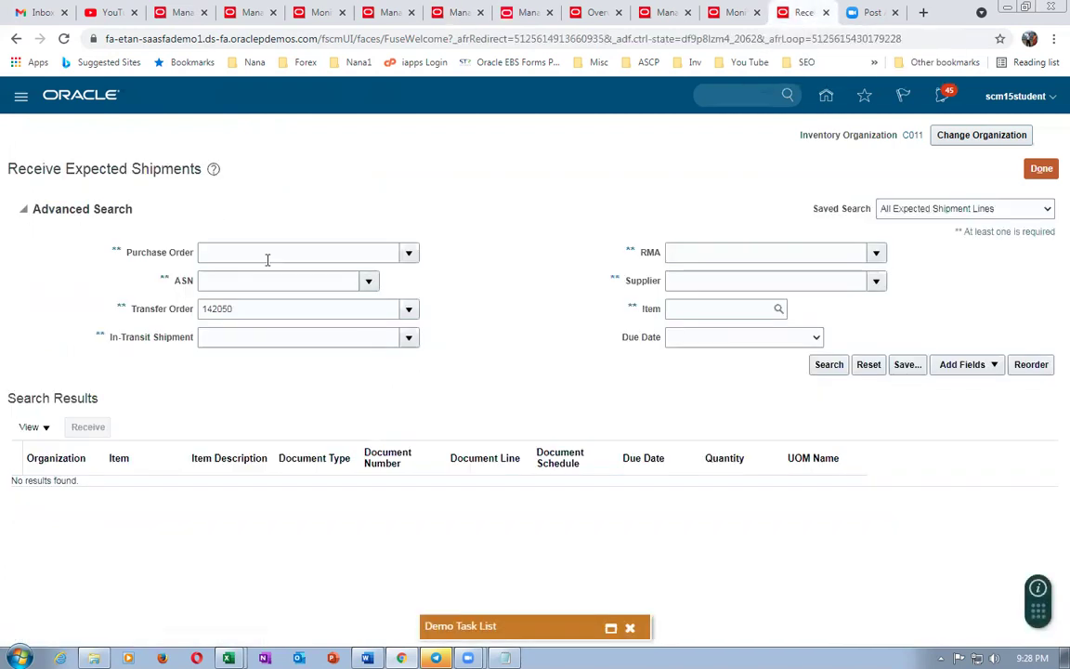
click(1036, 169)
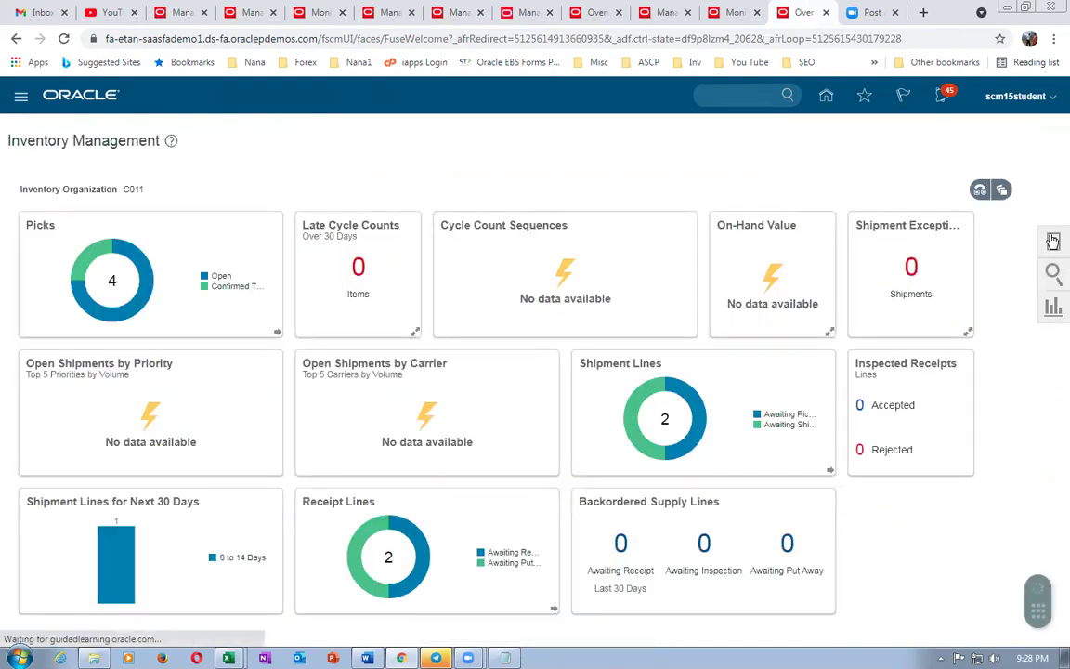
click(1053, 247)
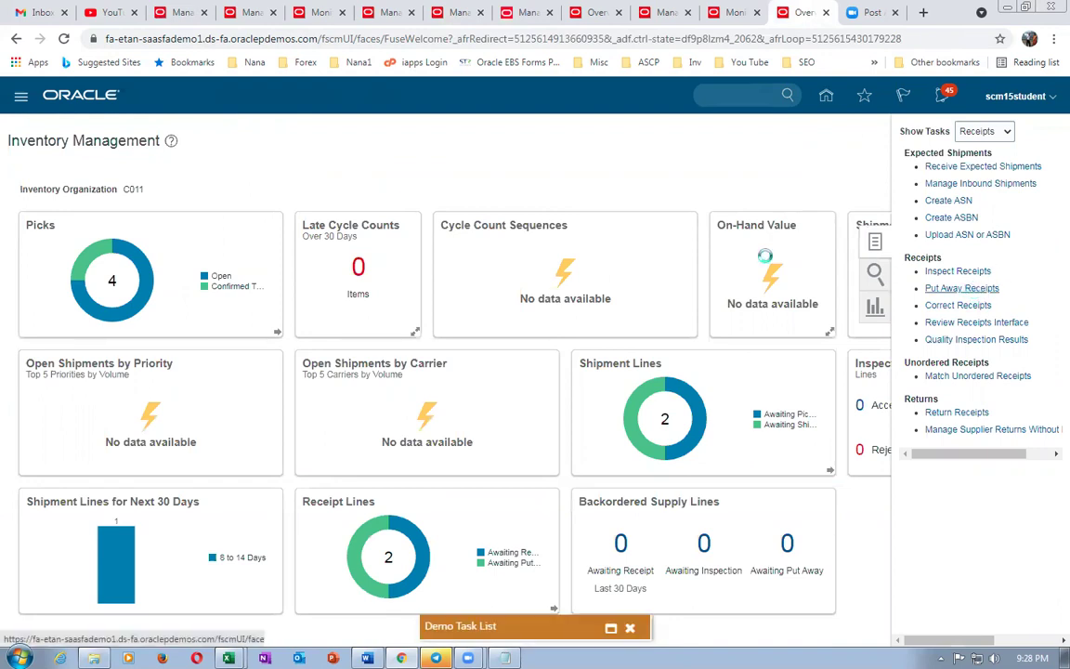
click(246, 308)
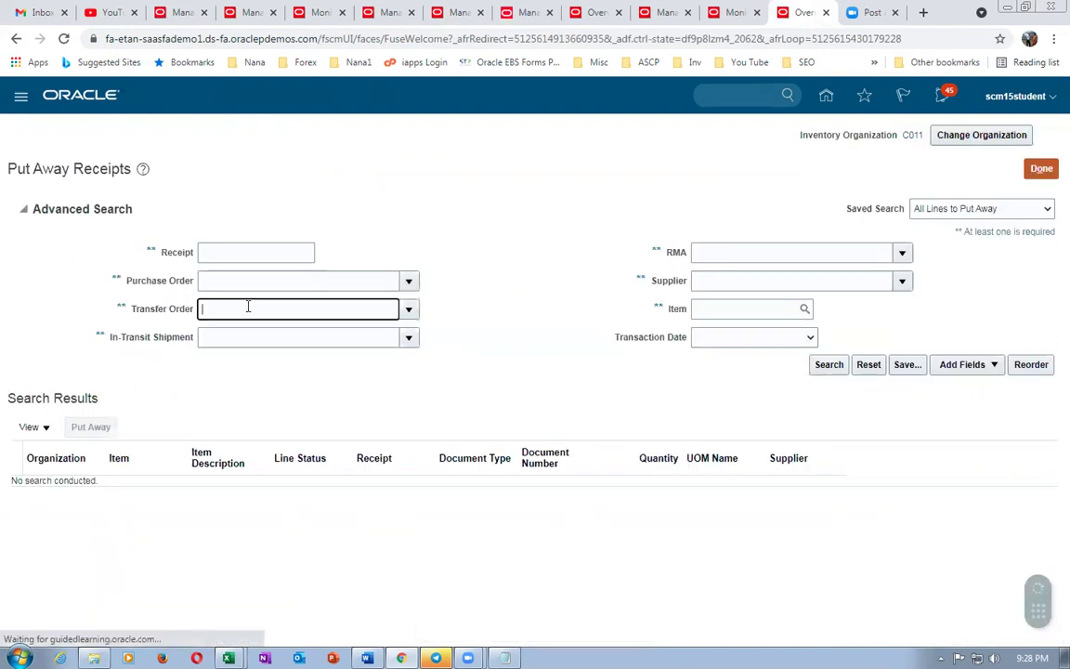
text(142050)
key(Tab)
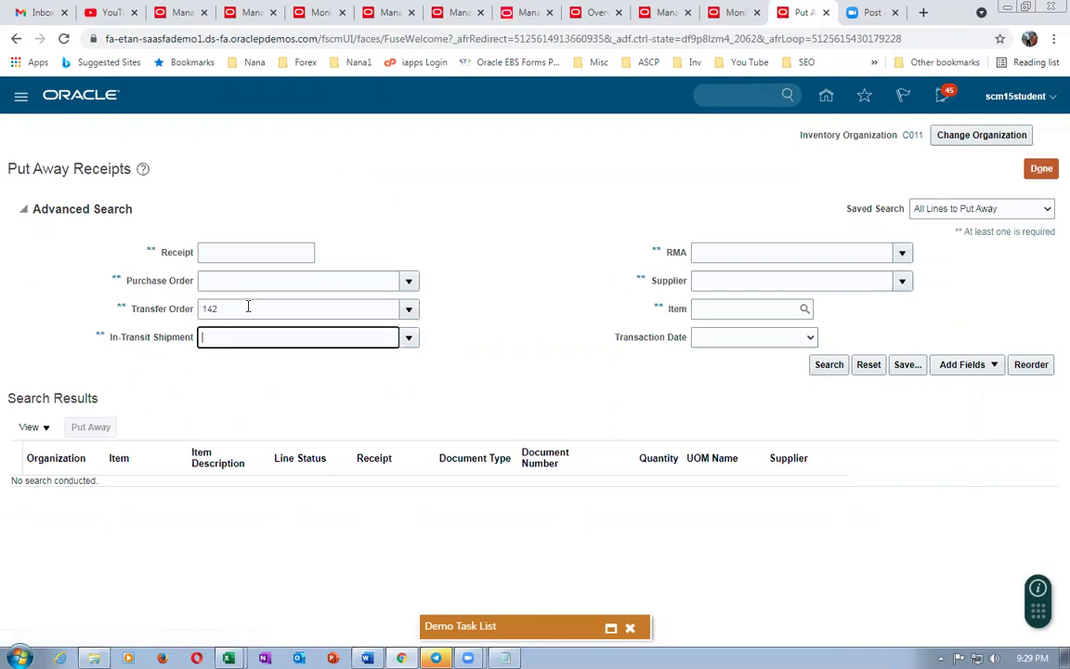
click(829, 364)
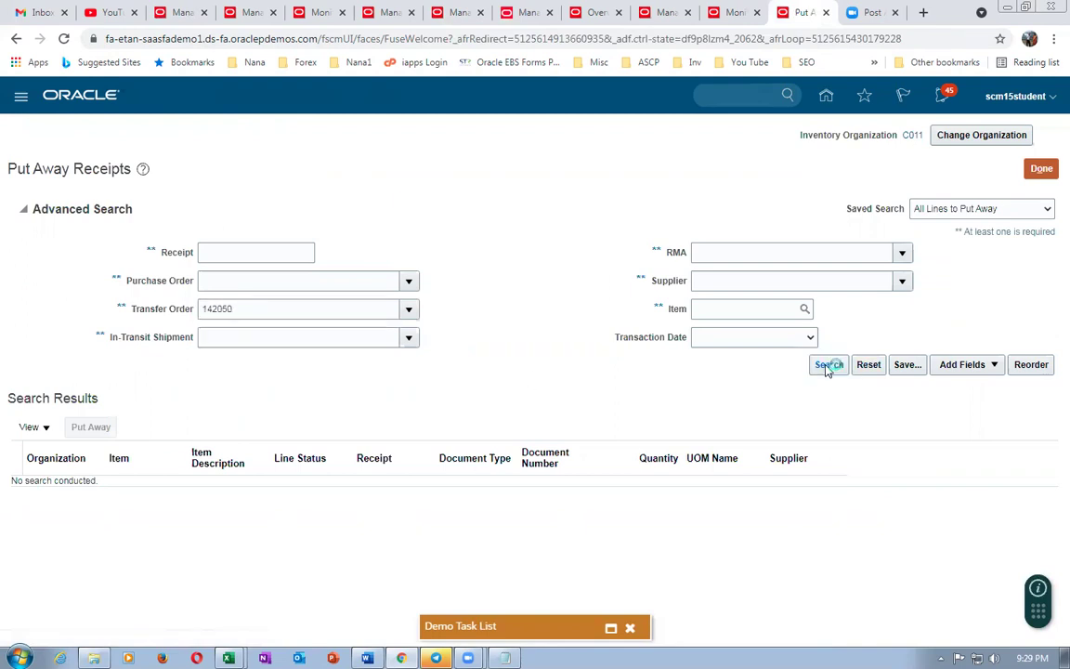
Step: Open the received c01_mm_2 line for put away and try to submit it without a subinventory
click(21, 333)
click(91, 273)
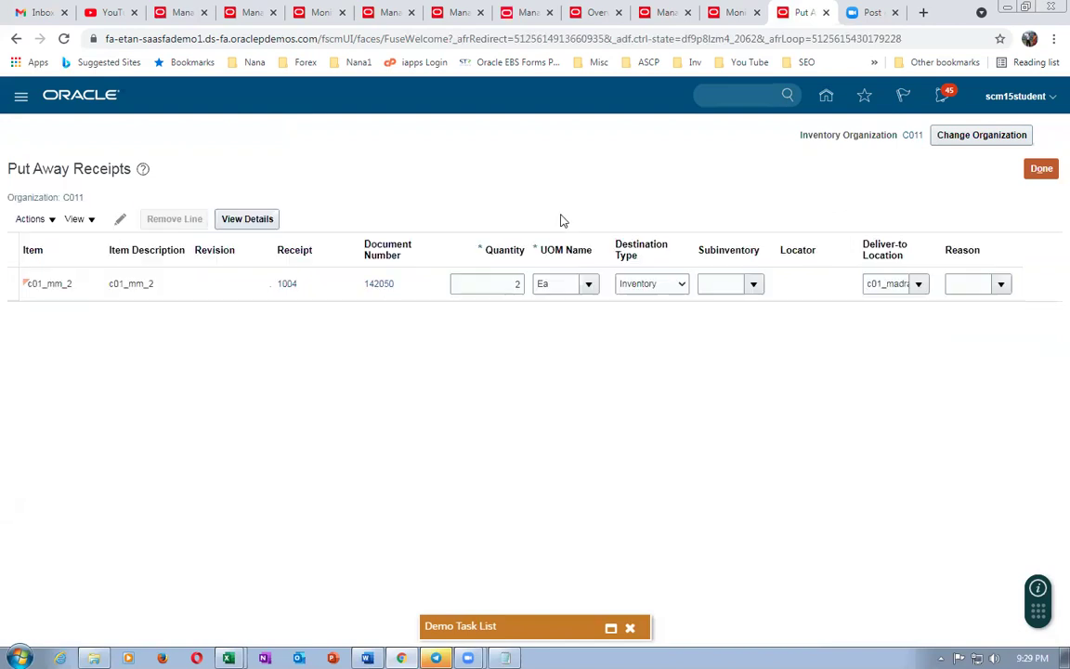
click(994, 168)
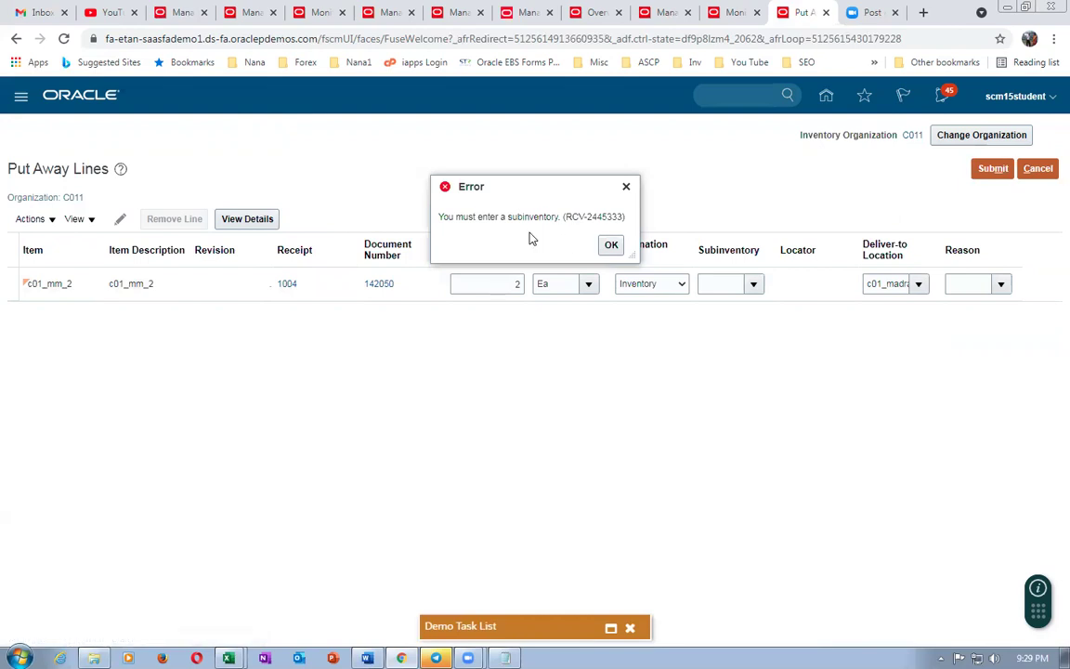
click(611, 245)
Step: Pick c01_RMS_1 as the put-away line's subinventory and replace it with c01_MAIN
click(756, 287)
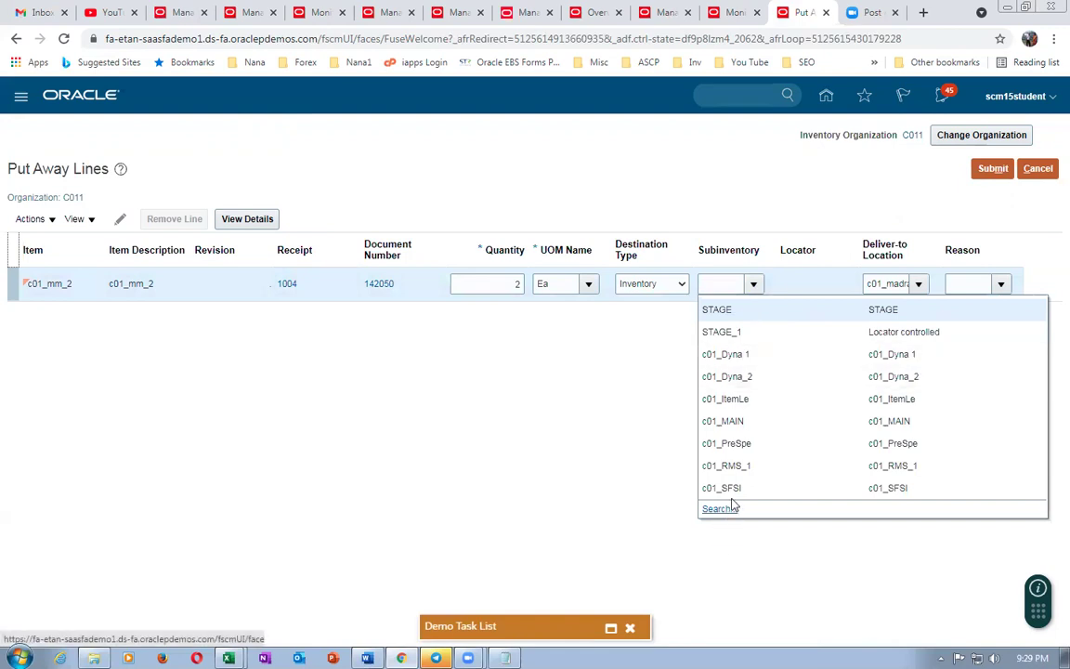
click(762, 473)
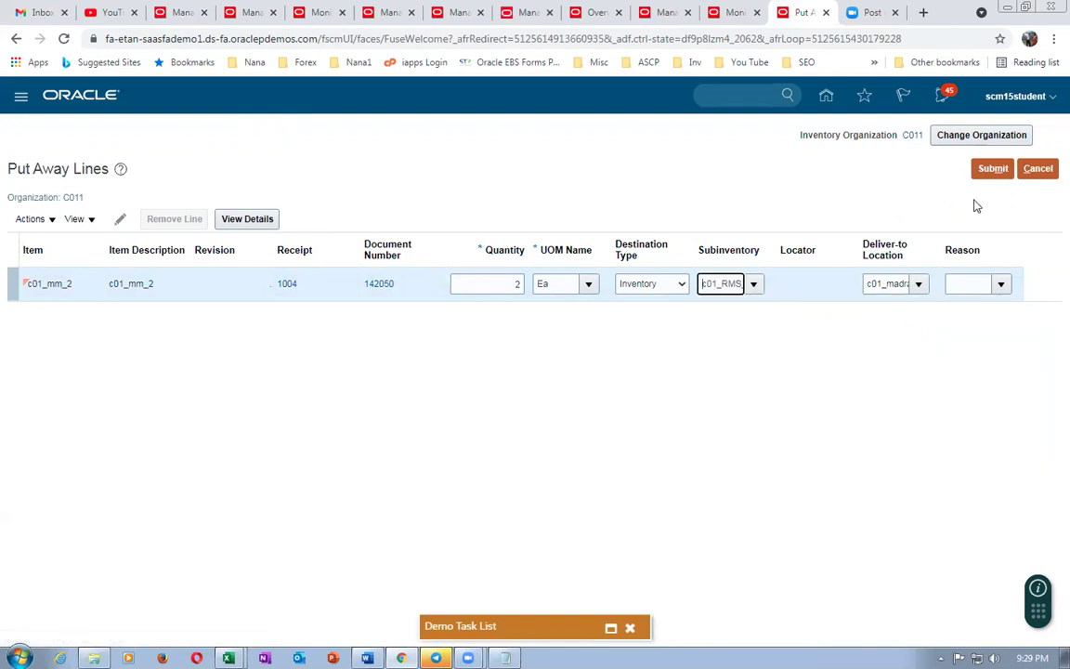
click(754, 283)
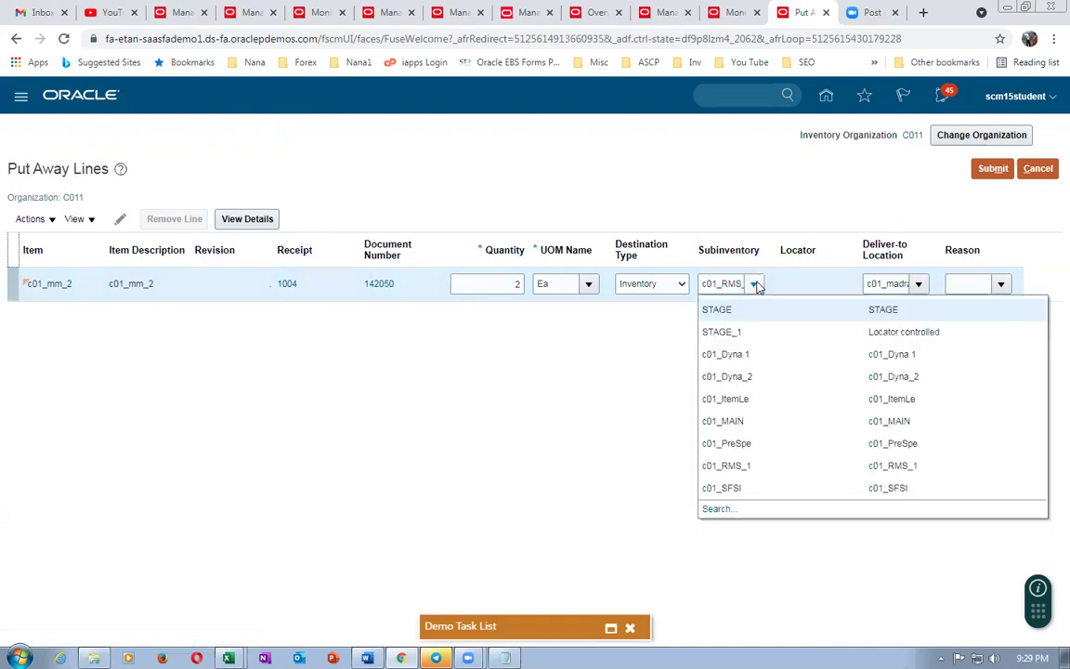
click(754, 420)
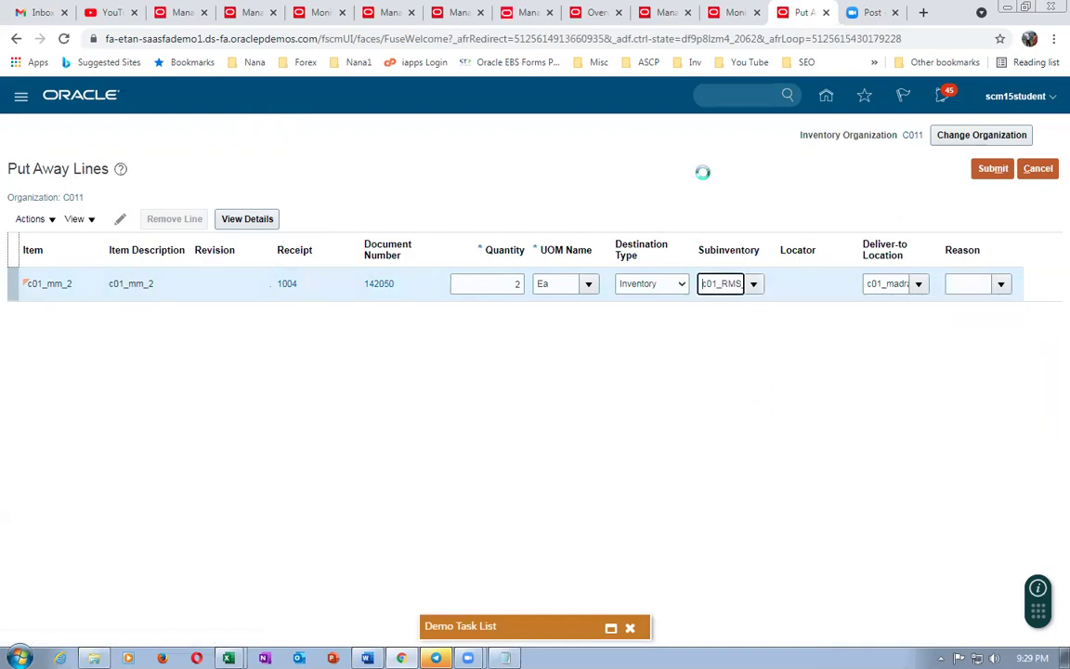
Step: Submit the put-away of the 2 received c01_mm_2 units into subinventory c01_MAIN and acknowledge the confirmation
click(995, 169)
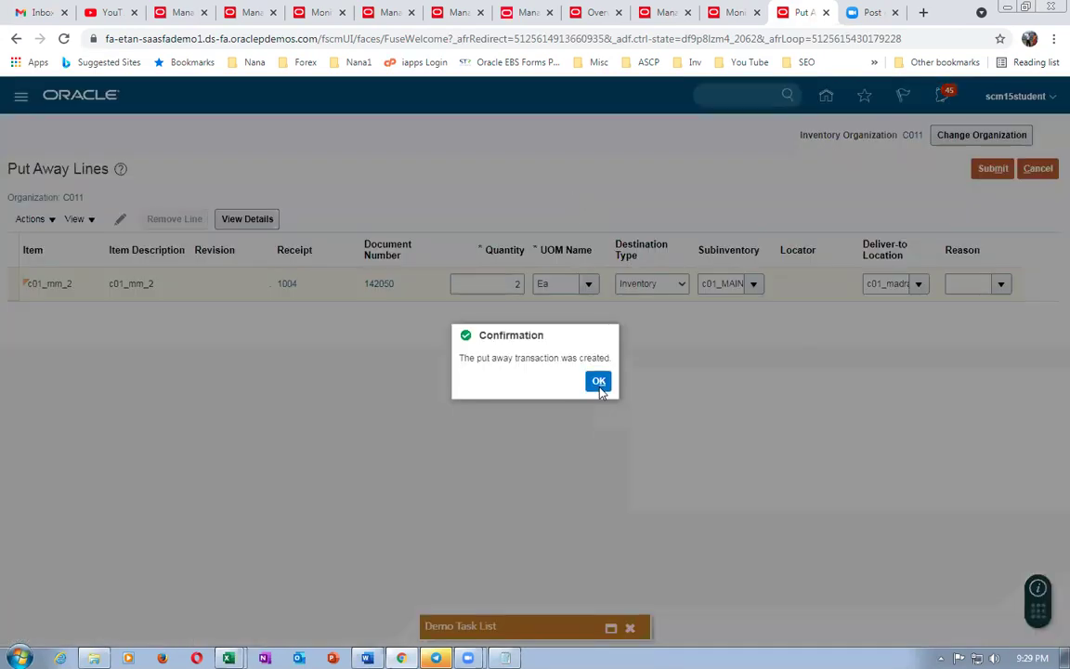
click(599, 381)
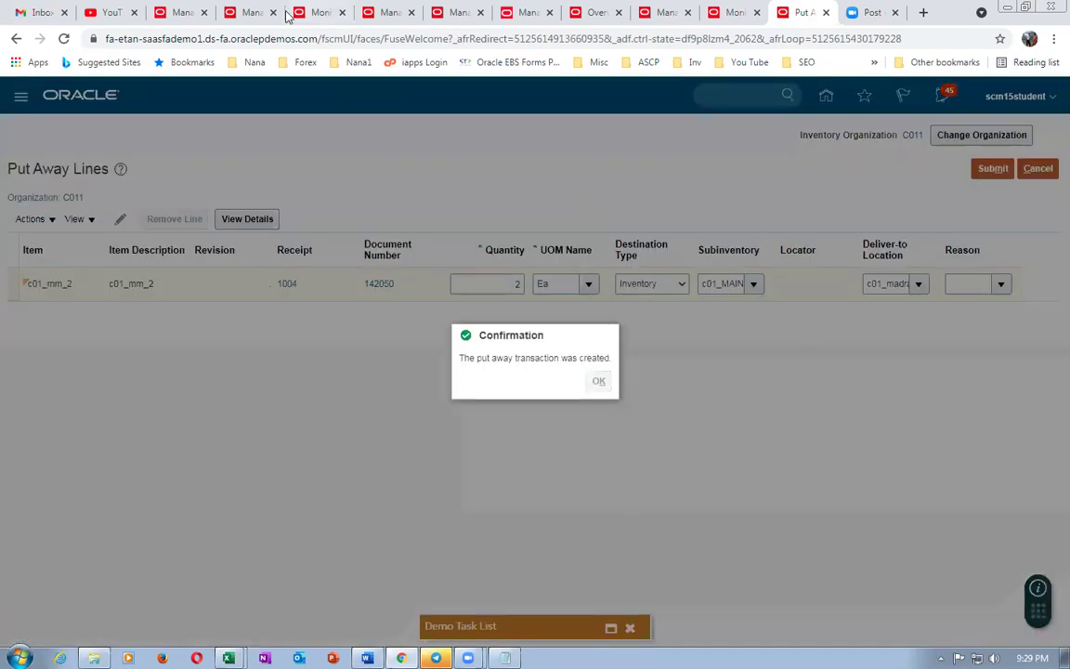
Step: Find the open Manage Item Quantities page, rerun the c01_mm_2 search, and expand organization C011 to check on-hand quantity by subinventory
click(179, 13)
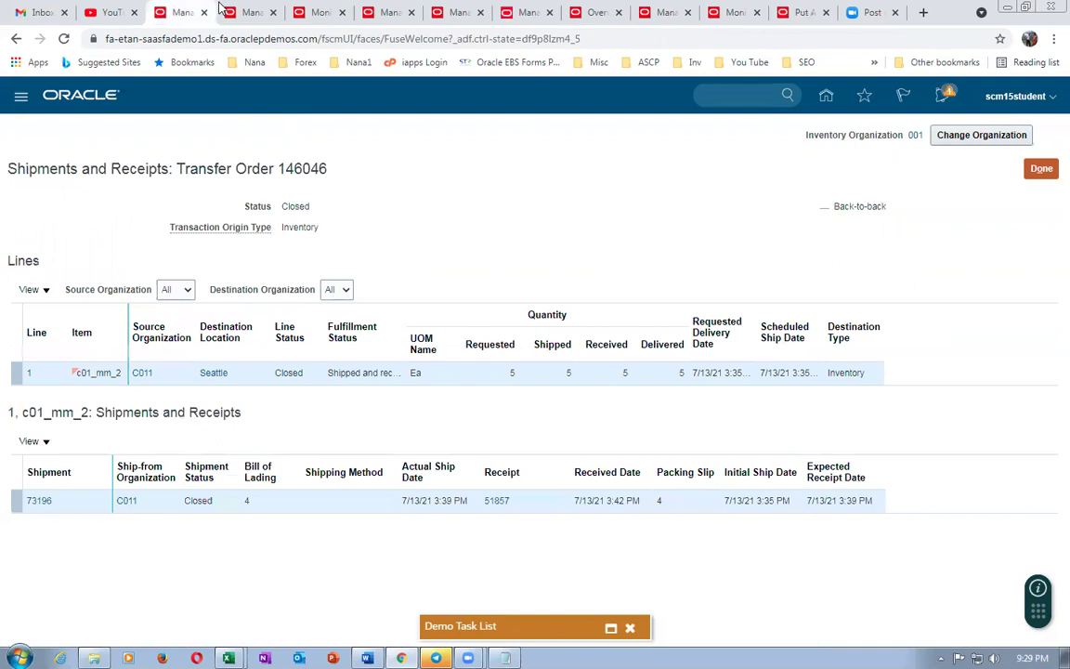
click(245, 12)
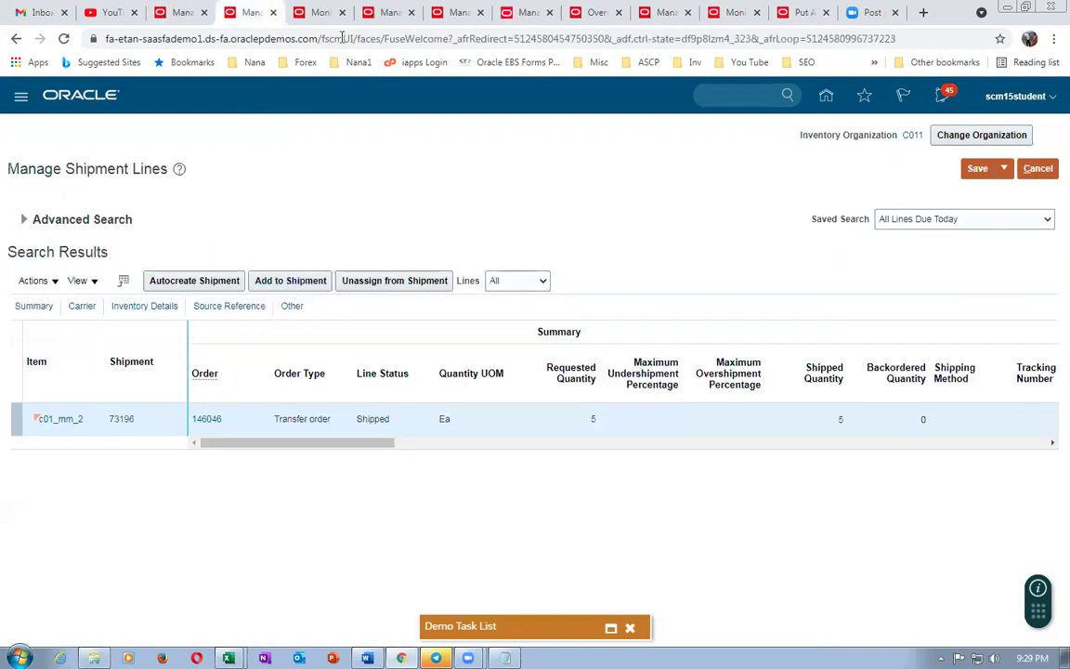
click(316, 13)
click(388, 13)
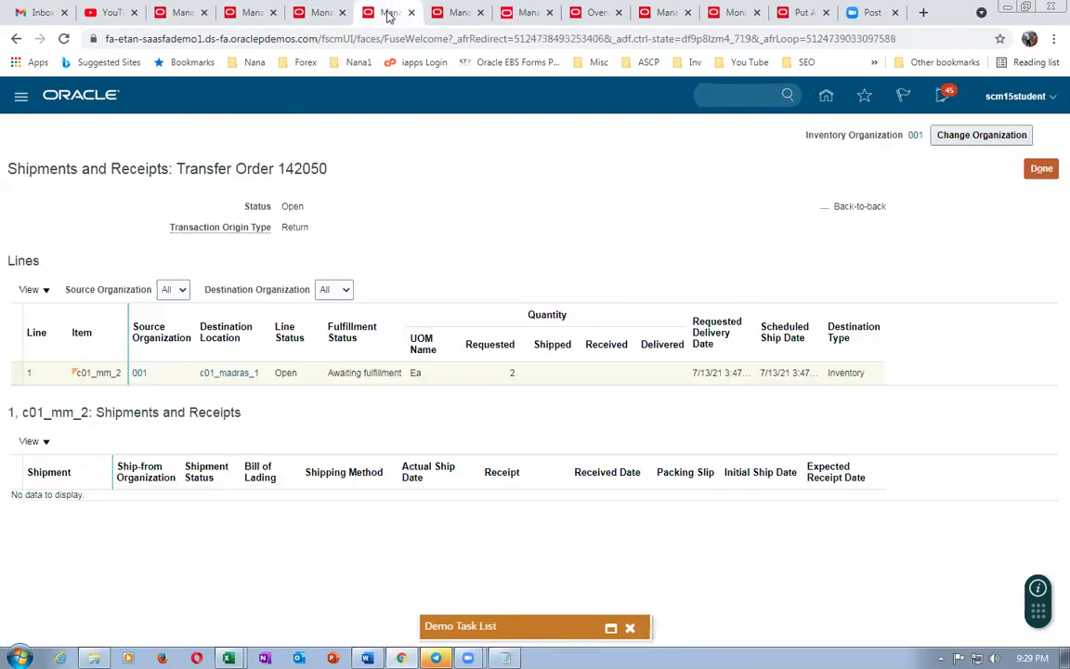
click(456, 13)
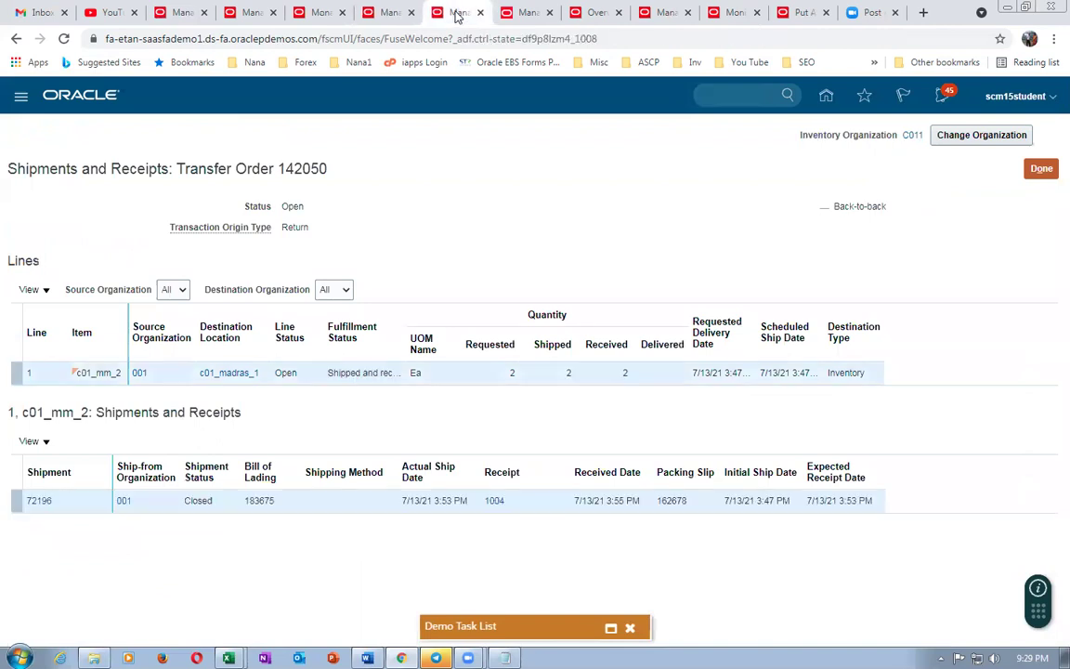
click(524, 12)
click(595, 13)
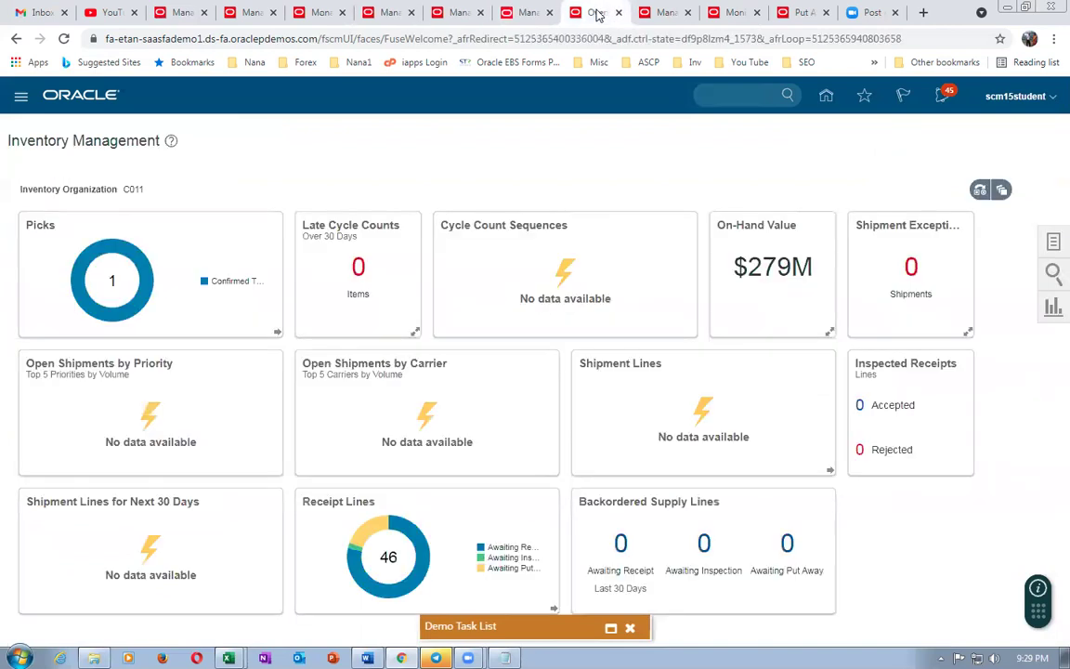
click(663, 13)
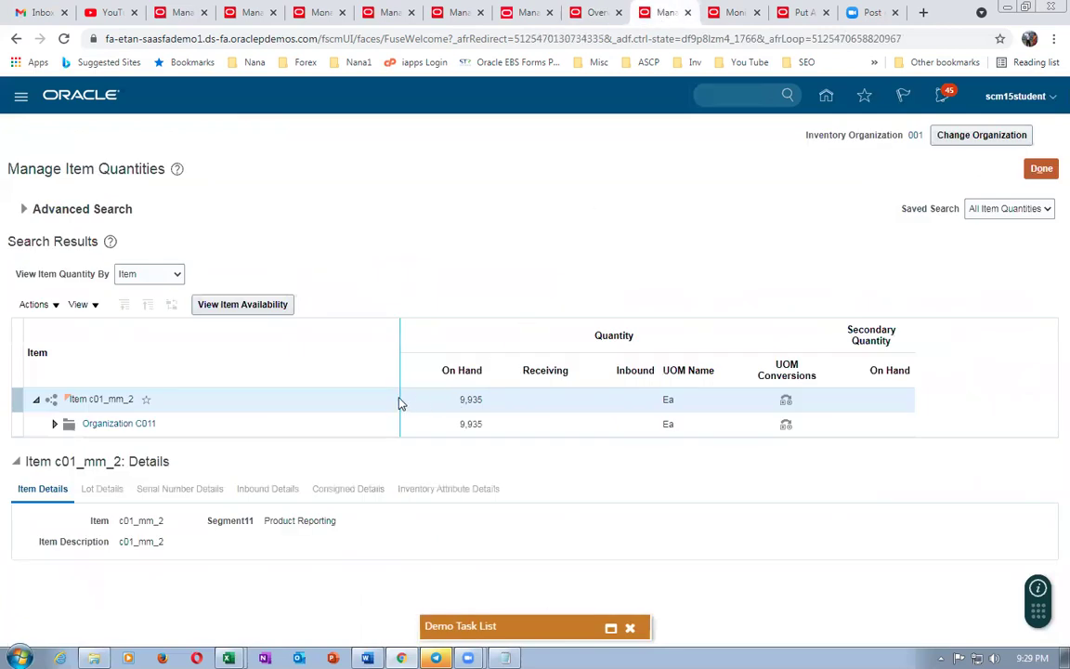
click(26, 210)
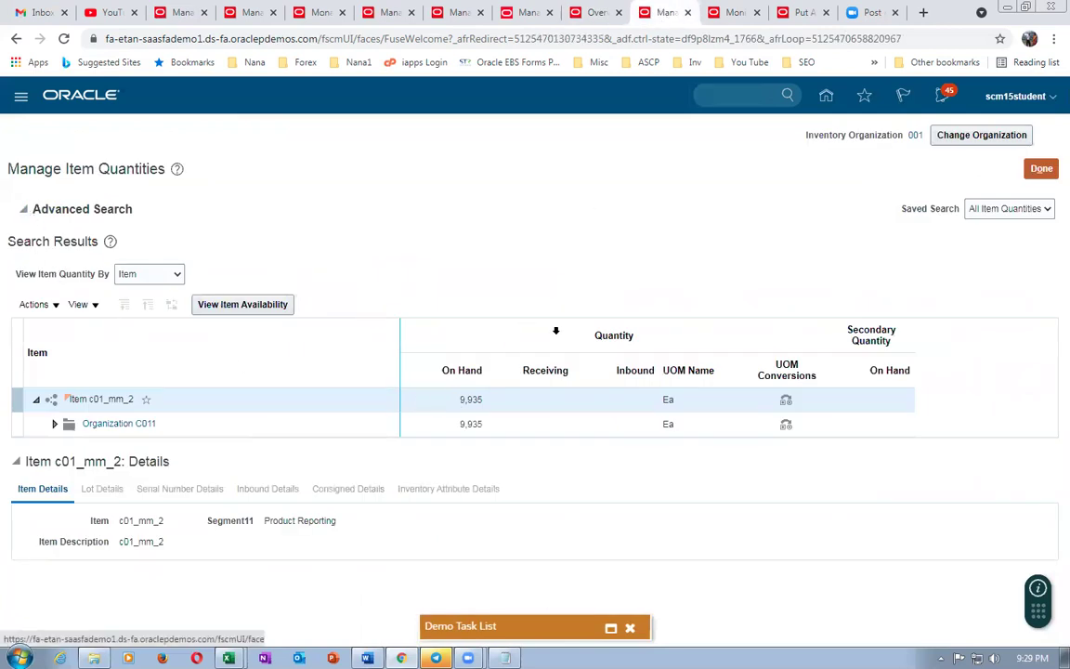
click(819, 366)
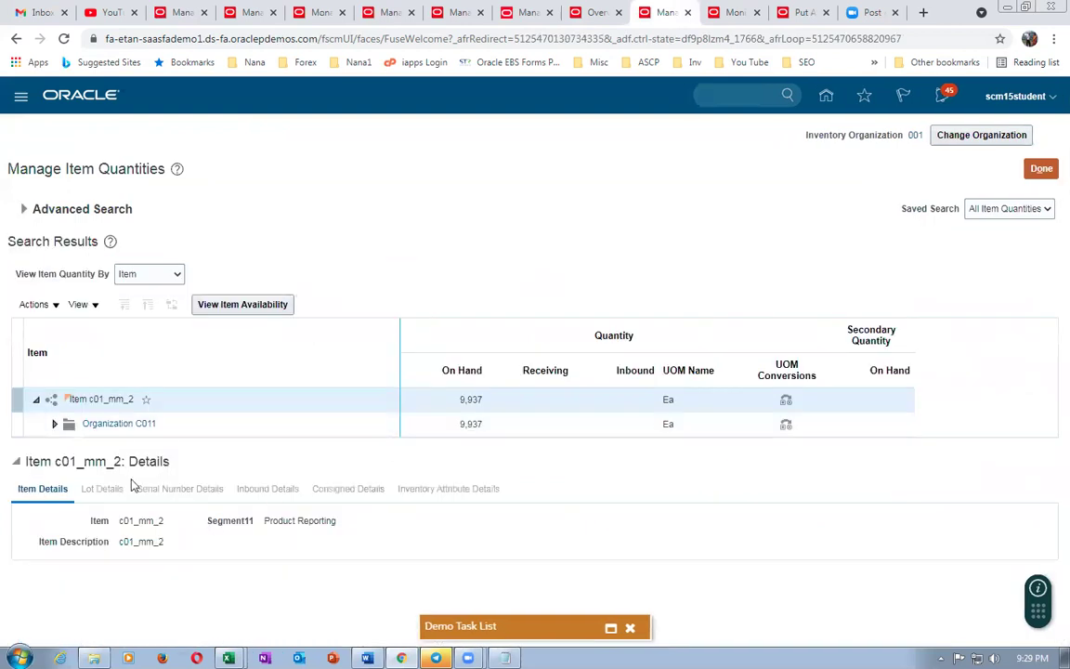
click(54, 428)
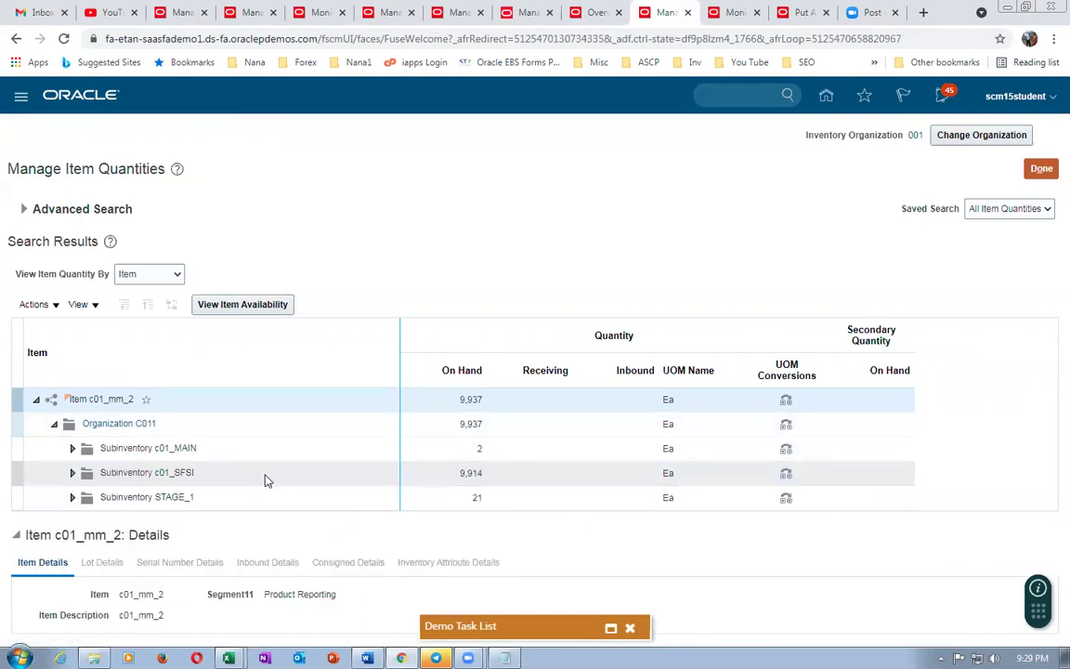
Step: Look through the open pages to review the return order's shipments and receipts, put-away search, item quantities, interorganization parameters, and scheduled processes
click(597, 14)
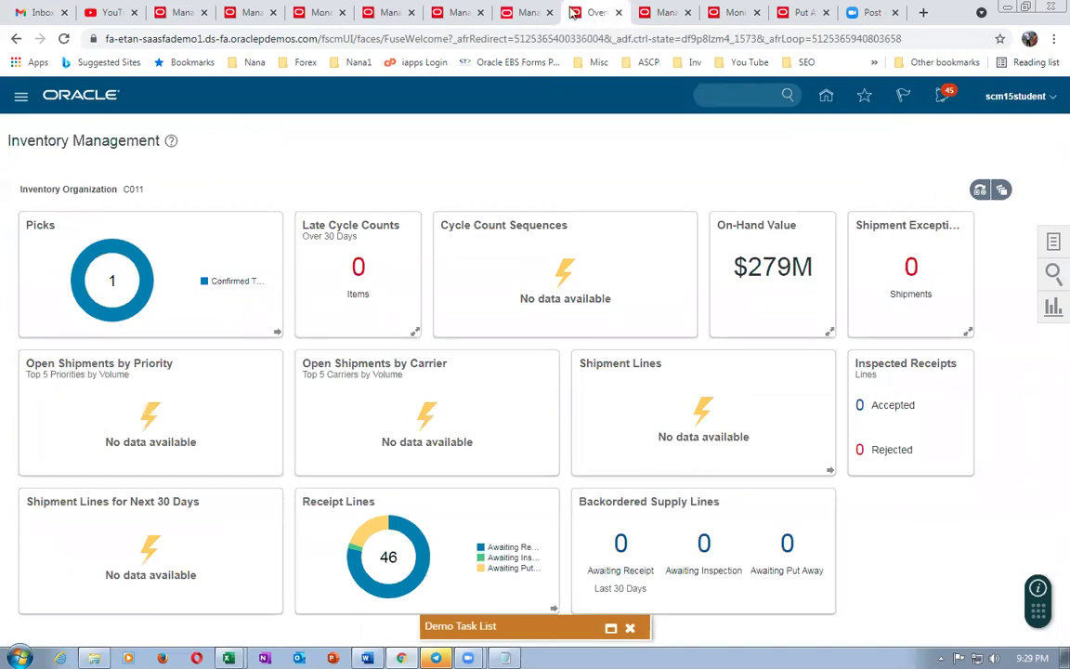
click(527, 12)
click(455, 13)
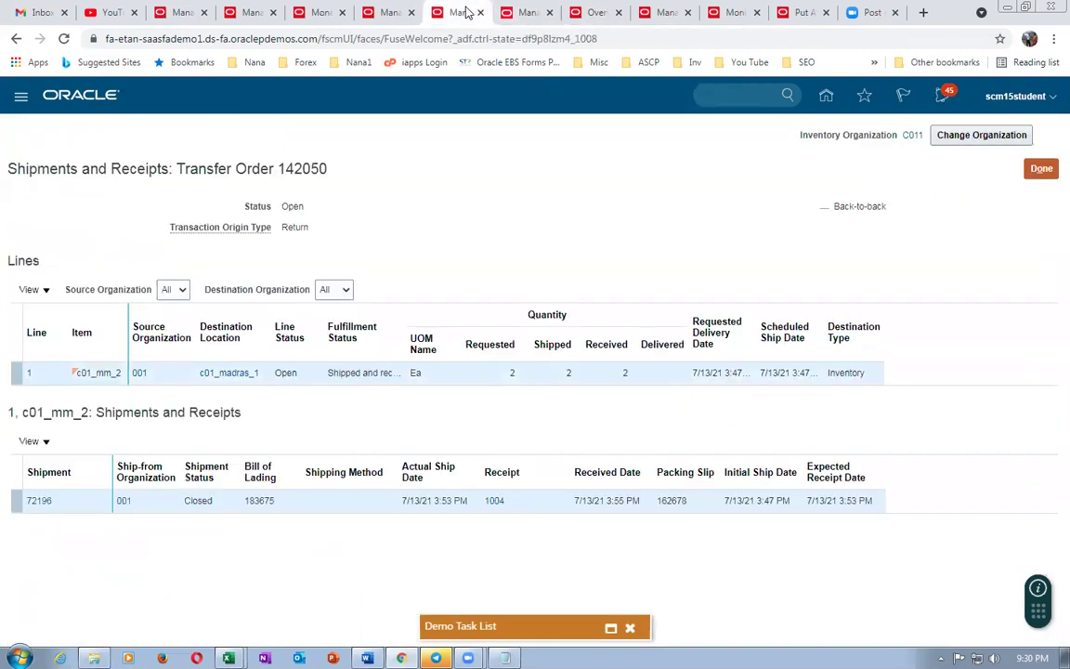
click(392, 21)
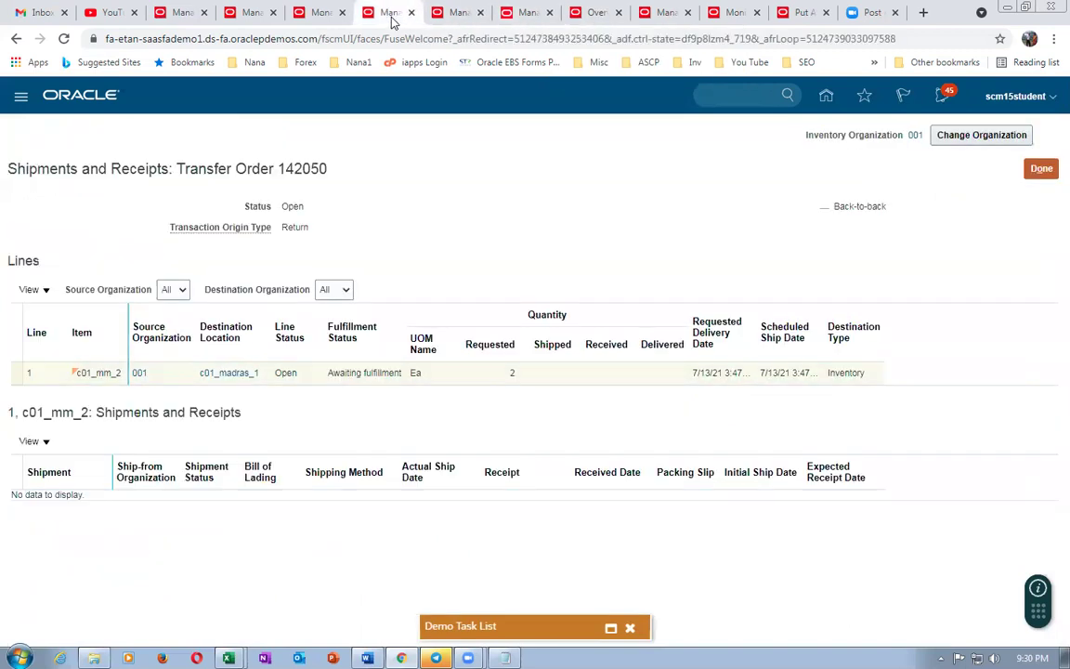
click(325, 21)
click(744, 15)
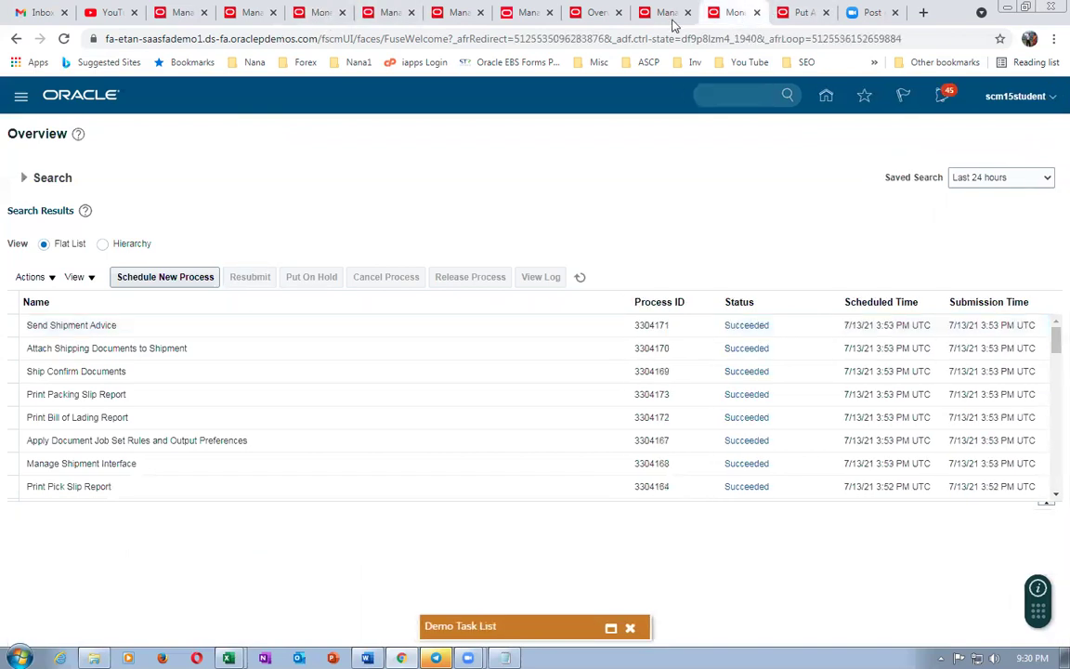
click(673, 18)
click(597, 13)
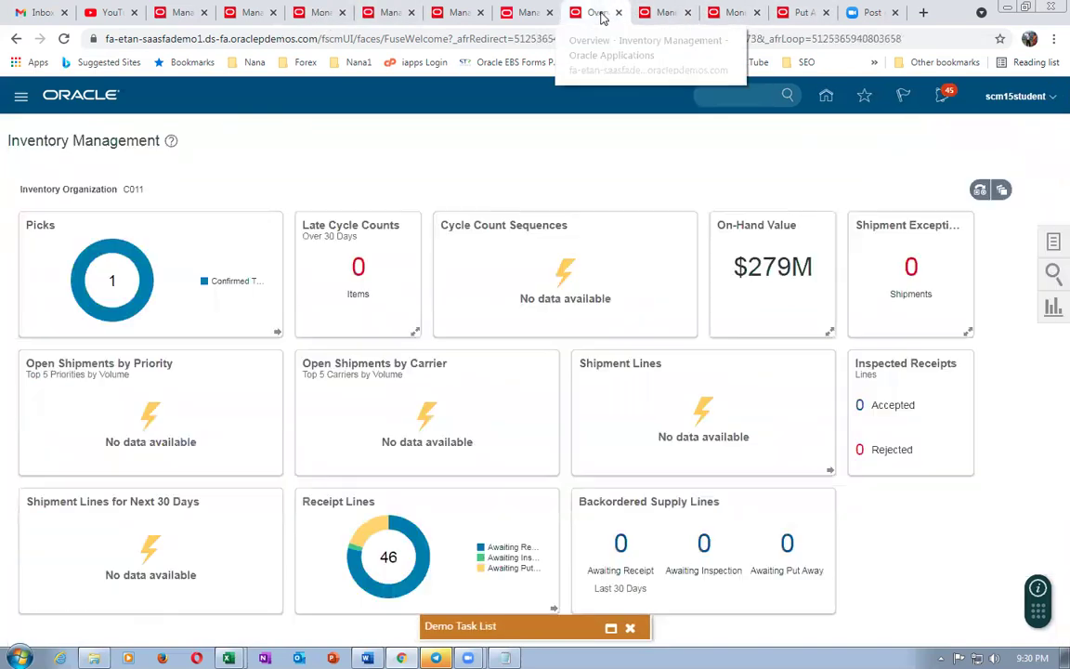
click(800, 15)
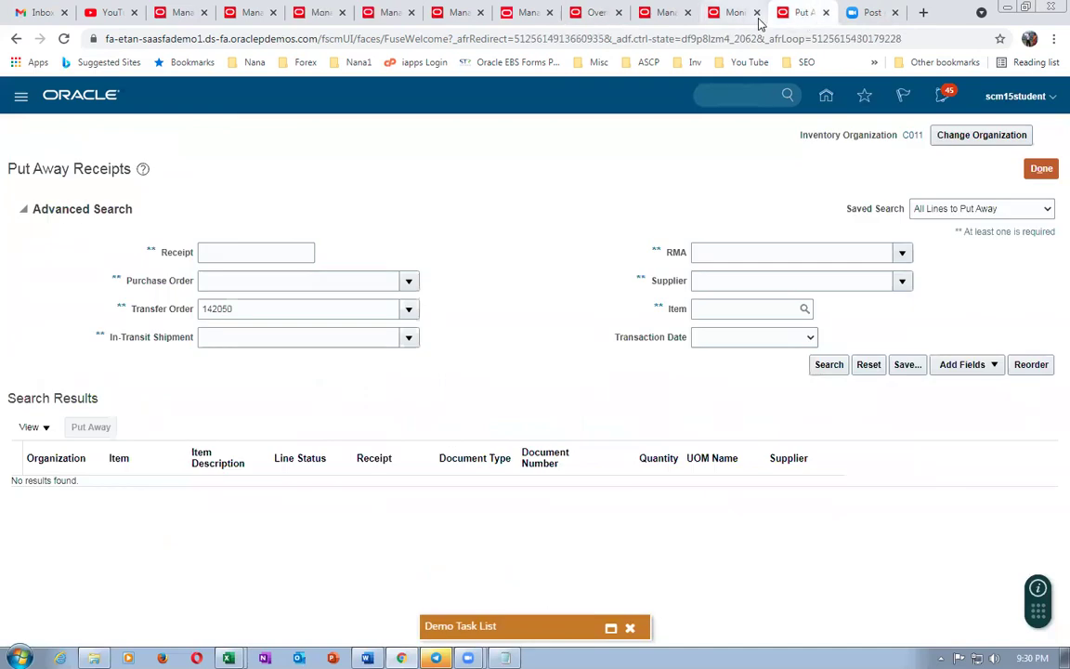
click(738, 14)
click(673, 15)
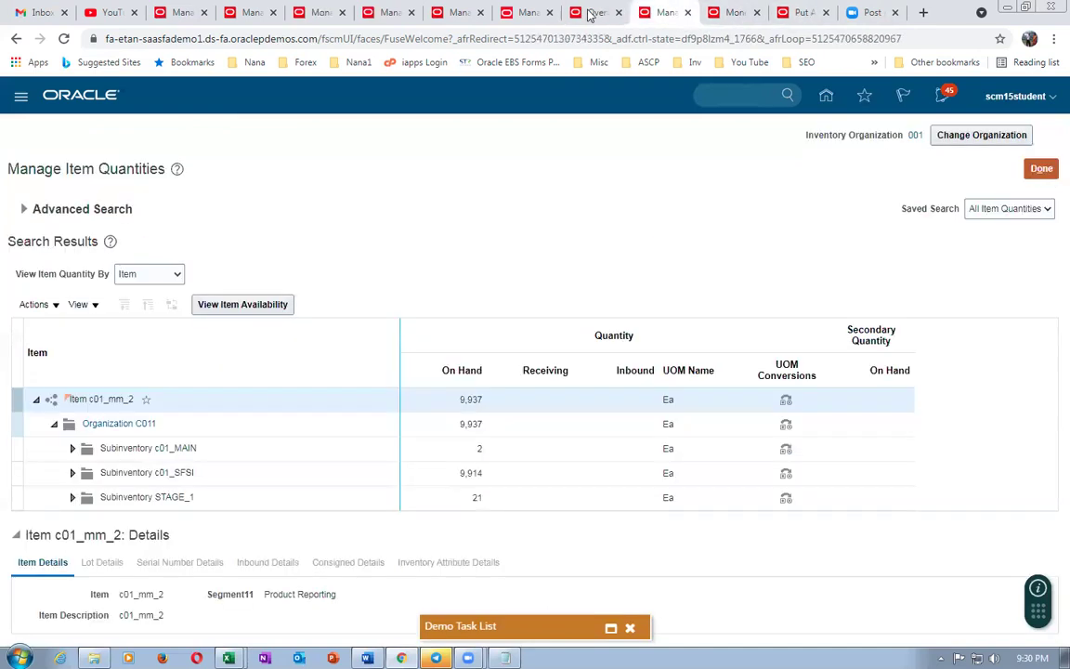
click(595, 13)
click(522, 13)
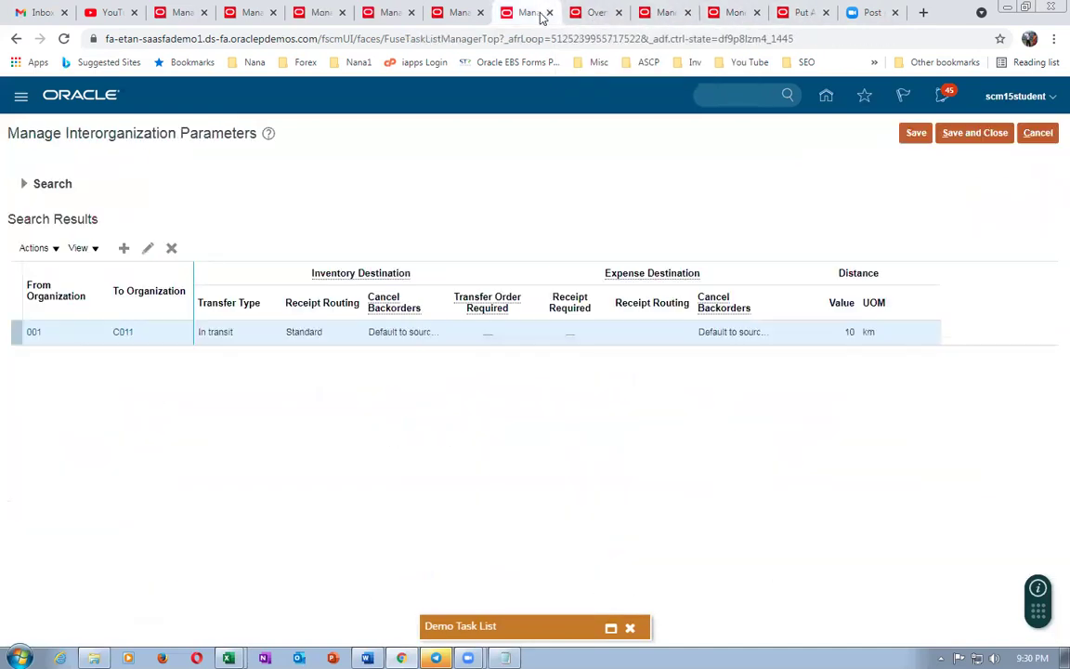
click(458, 13)
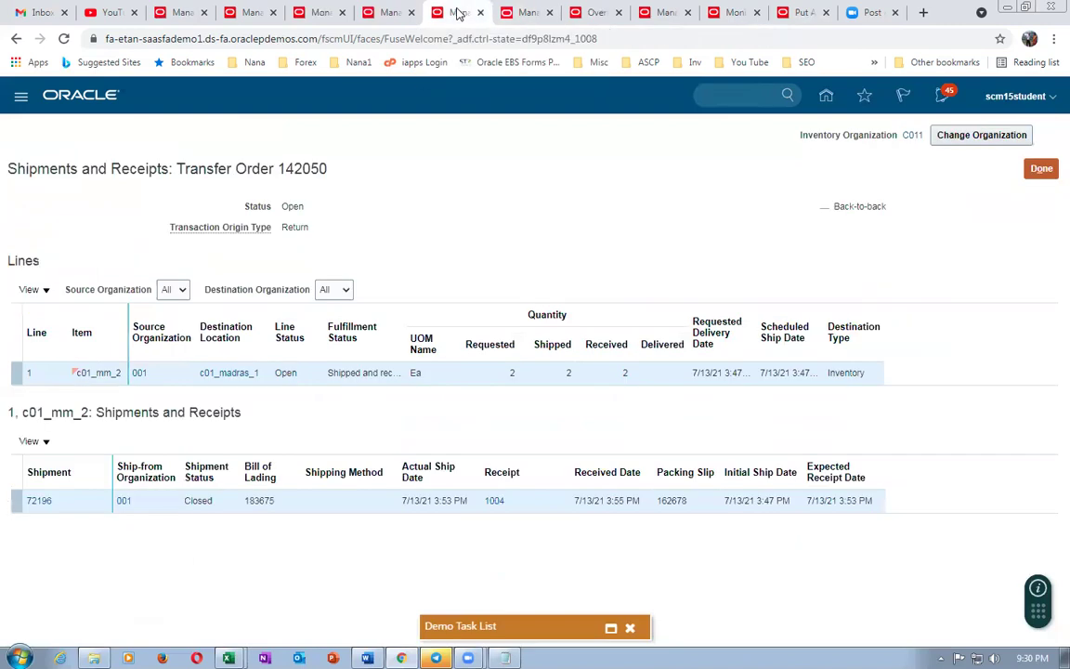
click(392, 13)
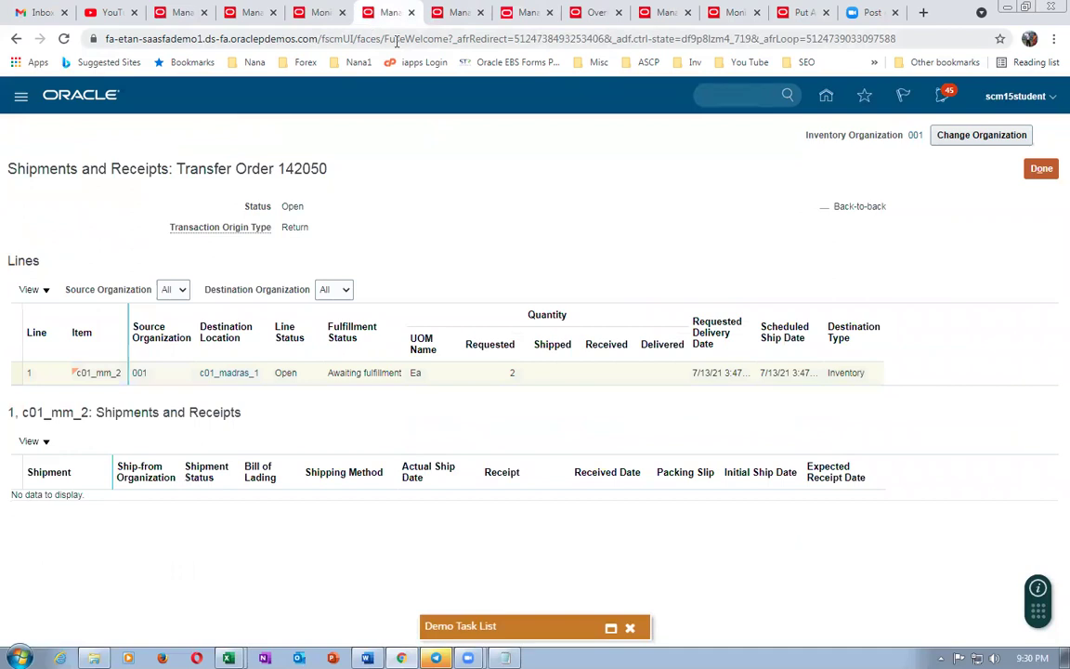
click(312, 16)
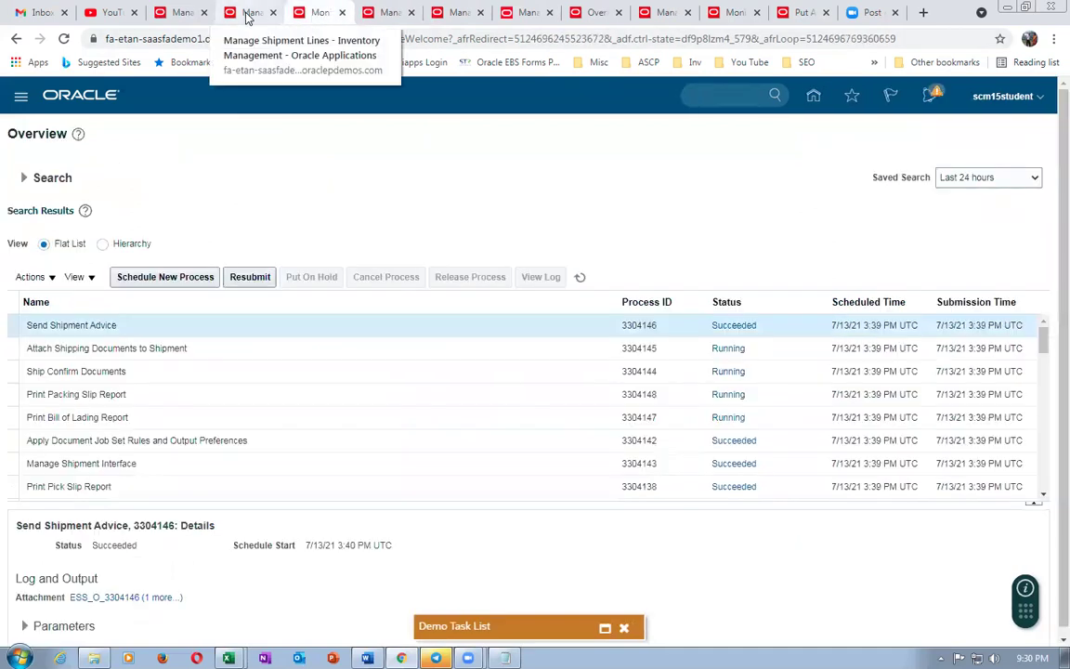
Step: Leave the open Manage Shipment Lines page and open the task search in Setup and Maintenance
click(248, 14)
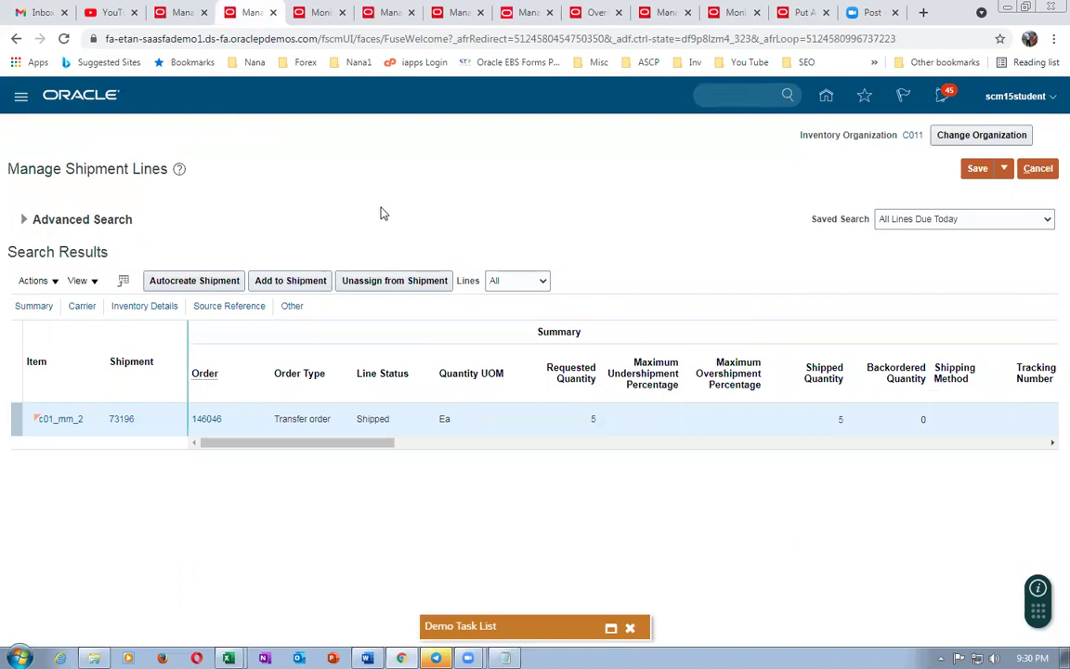
click(1035, 168)
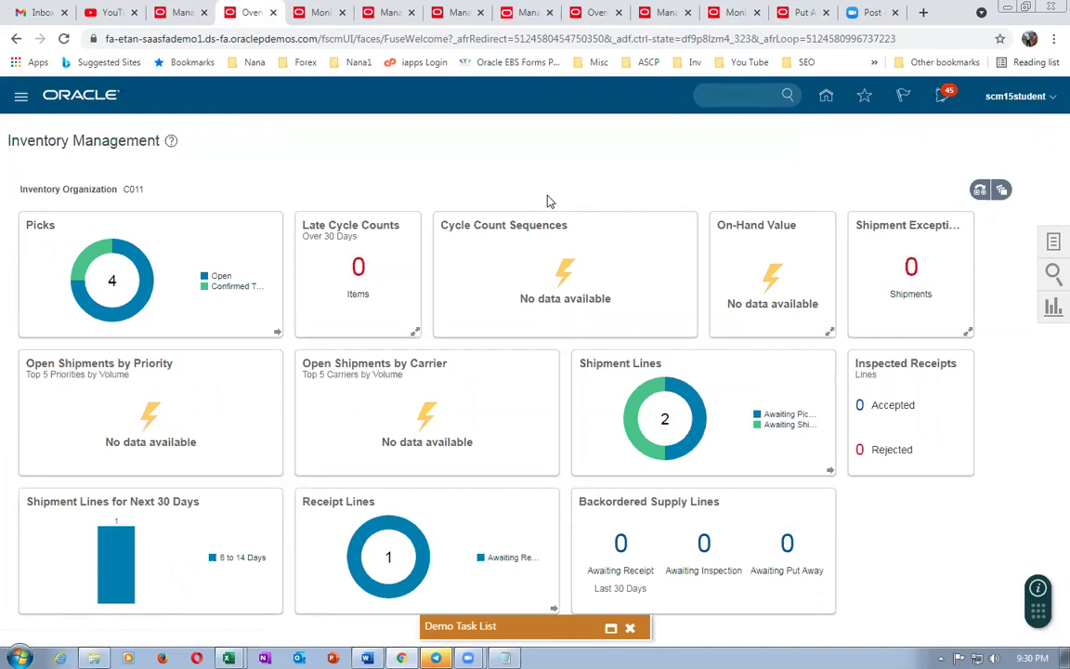
click(1037, 98)
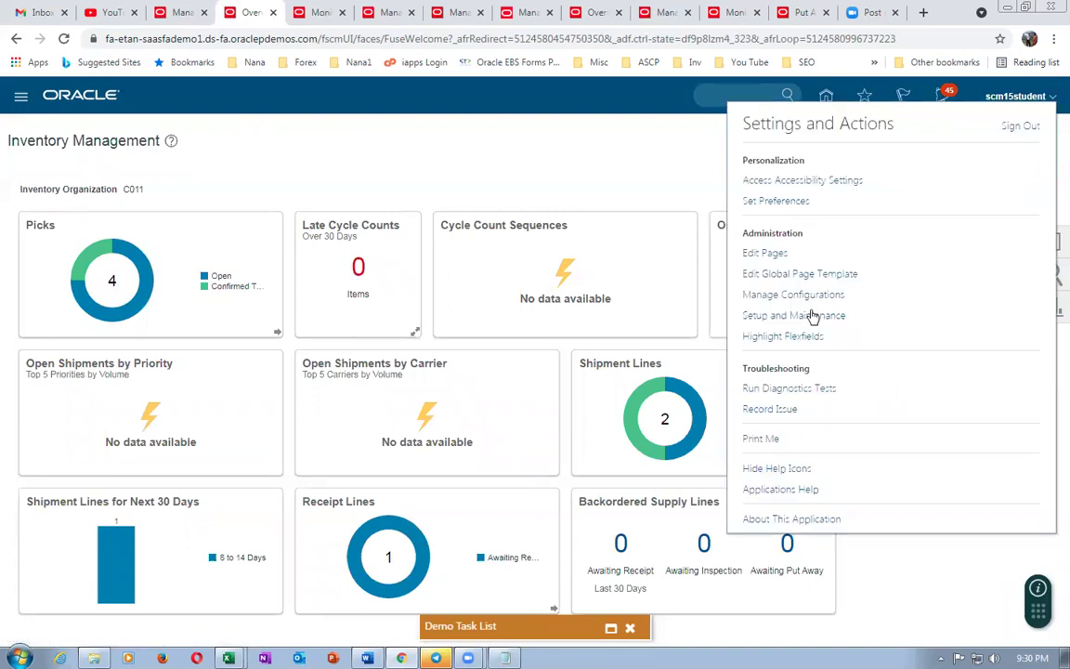
click(812, 316)
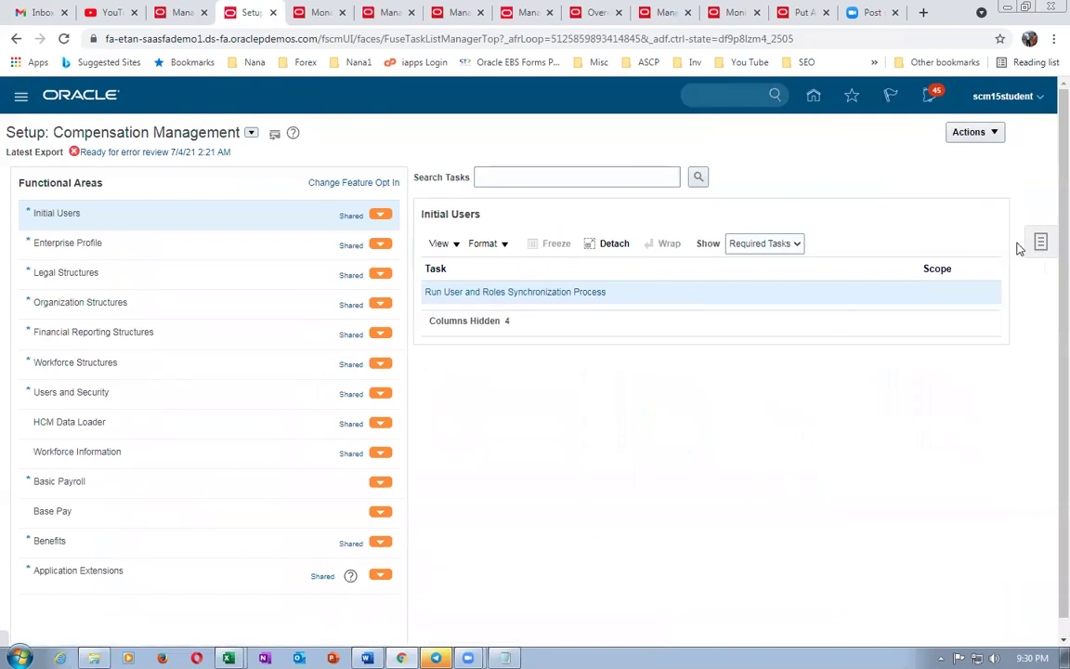
click(1041, 243)
click(924, 271)
click(383, 164)
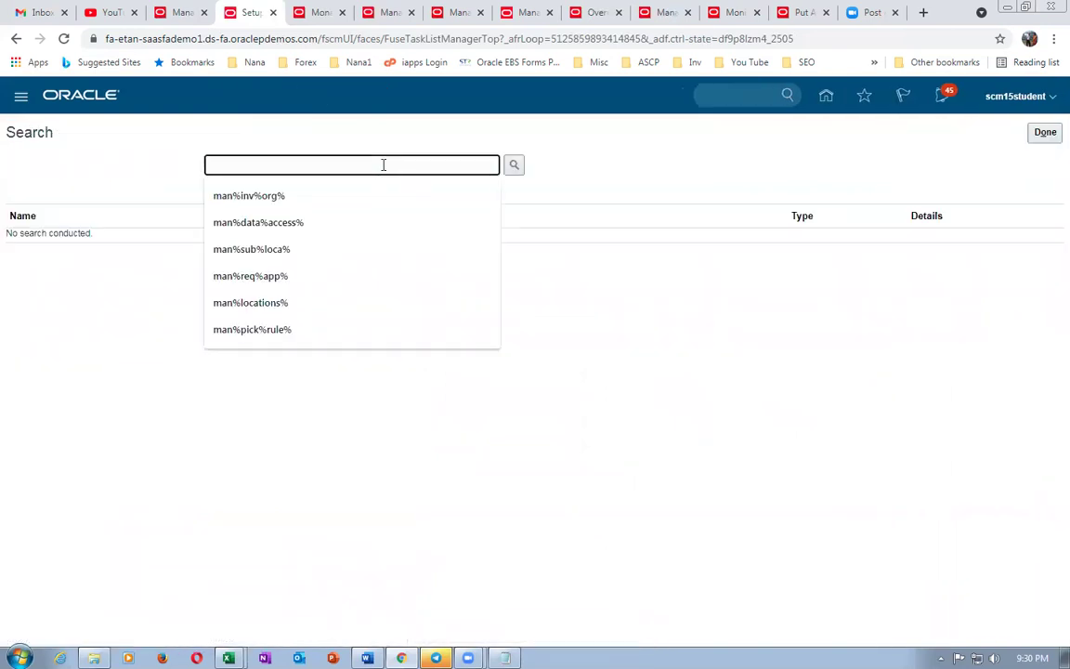
Step: Search the setup tasks for man%inter%org%para% and open Manage Interorganization Parameters
text(man%inter)
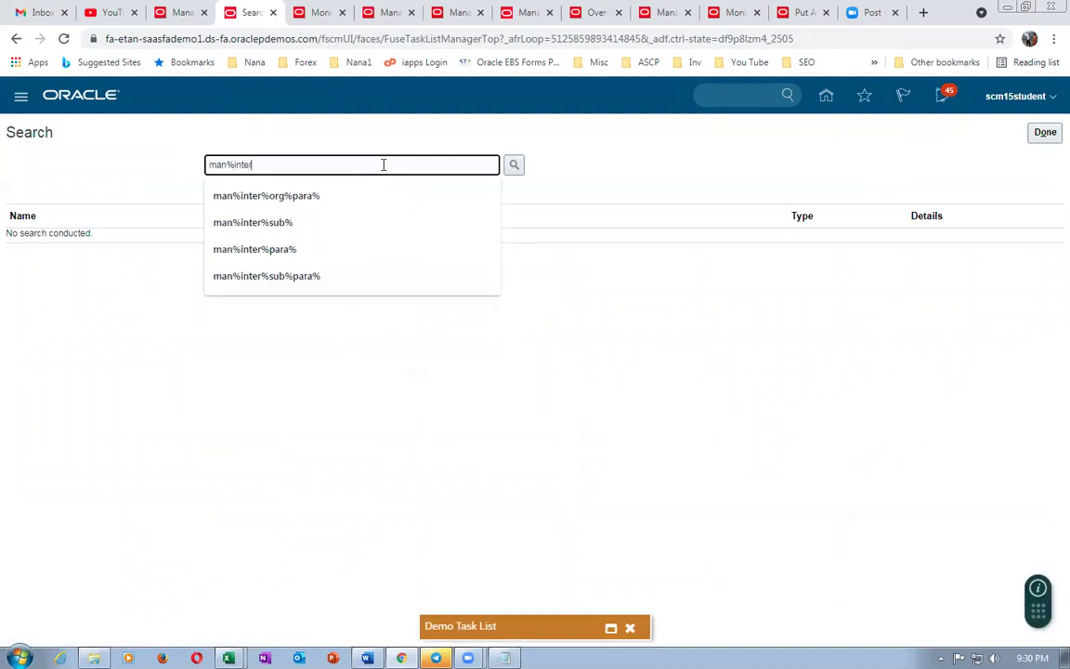
text(%org)
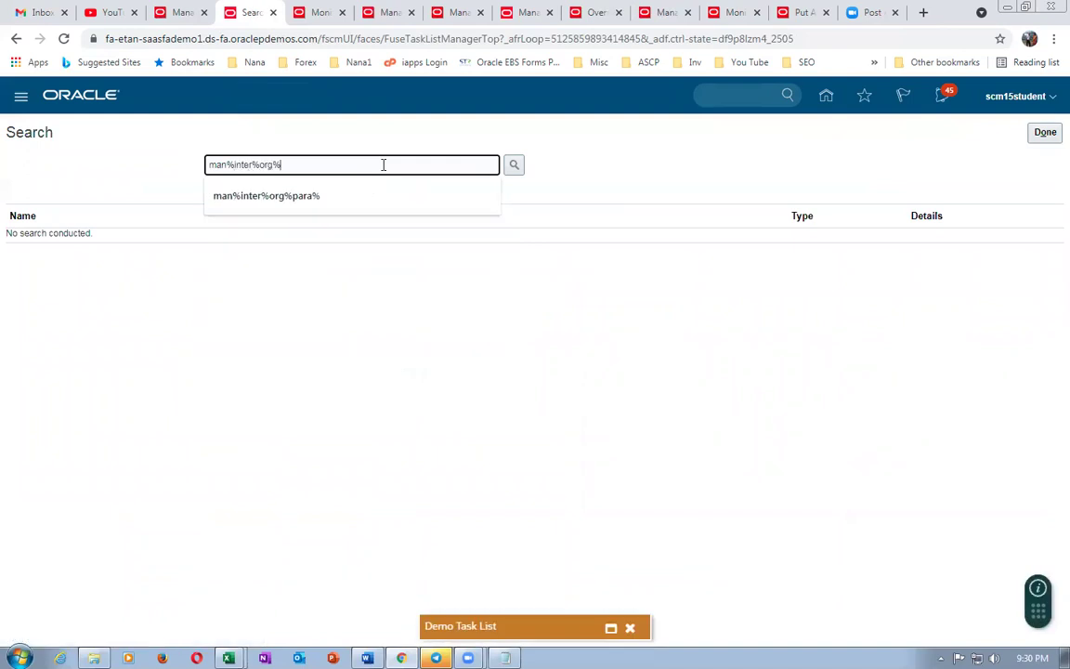
text(%para%)
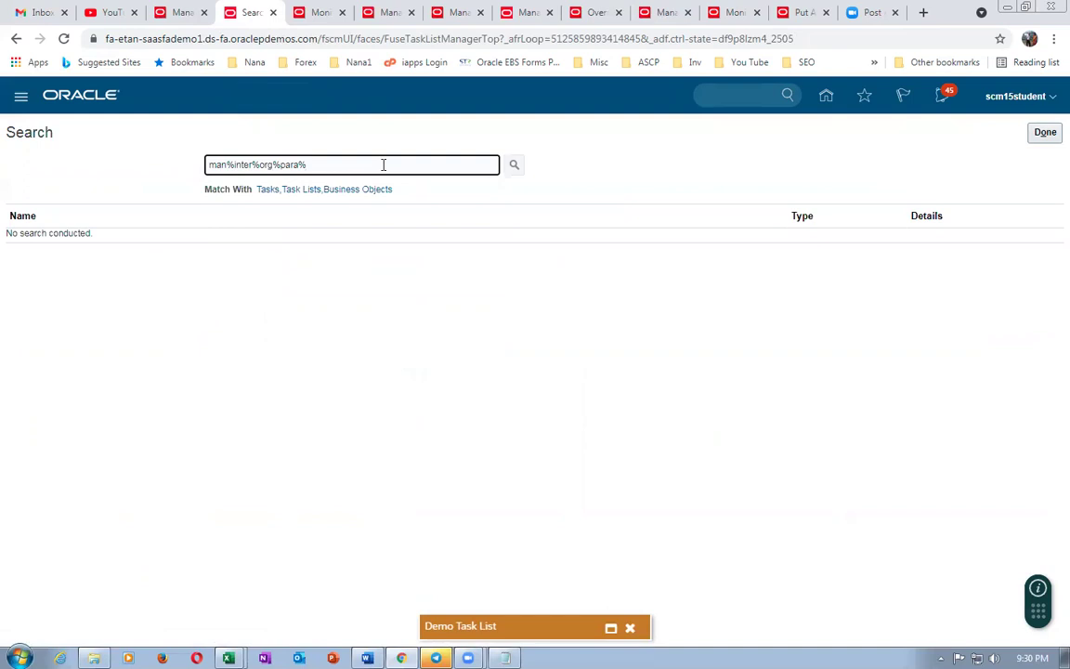
key(Return)
click(61, 241)
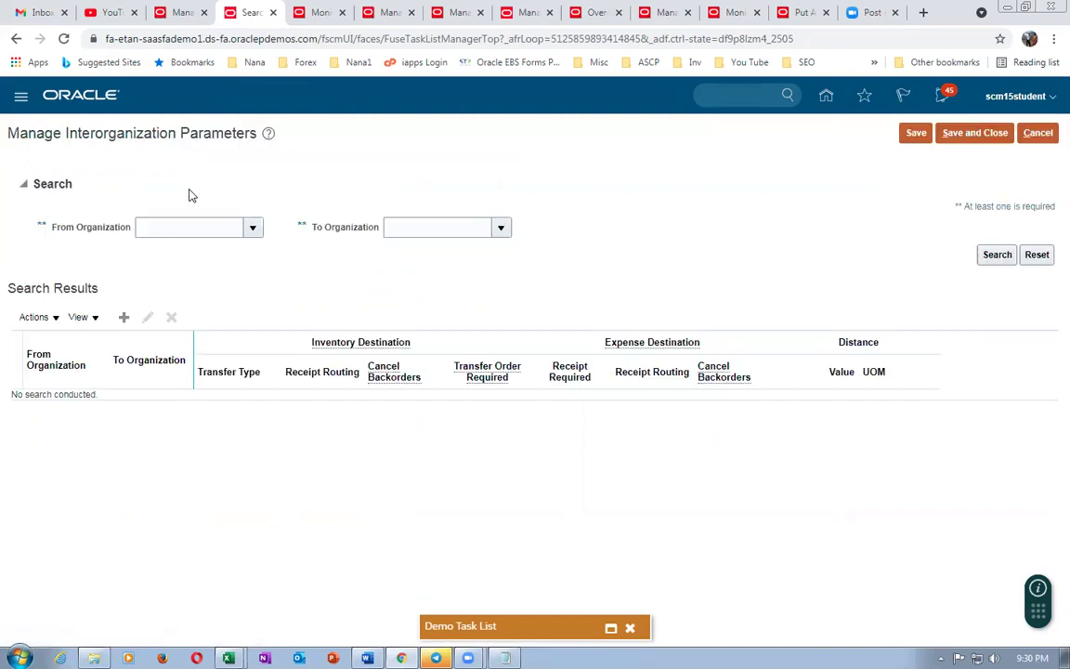
Step: Search for the interorganization parameters from 001 to C011 and open the record to examine its transfer type and receipt routing
click(164, 227)
text(001)
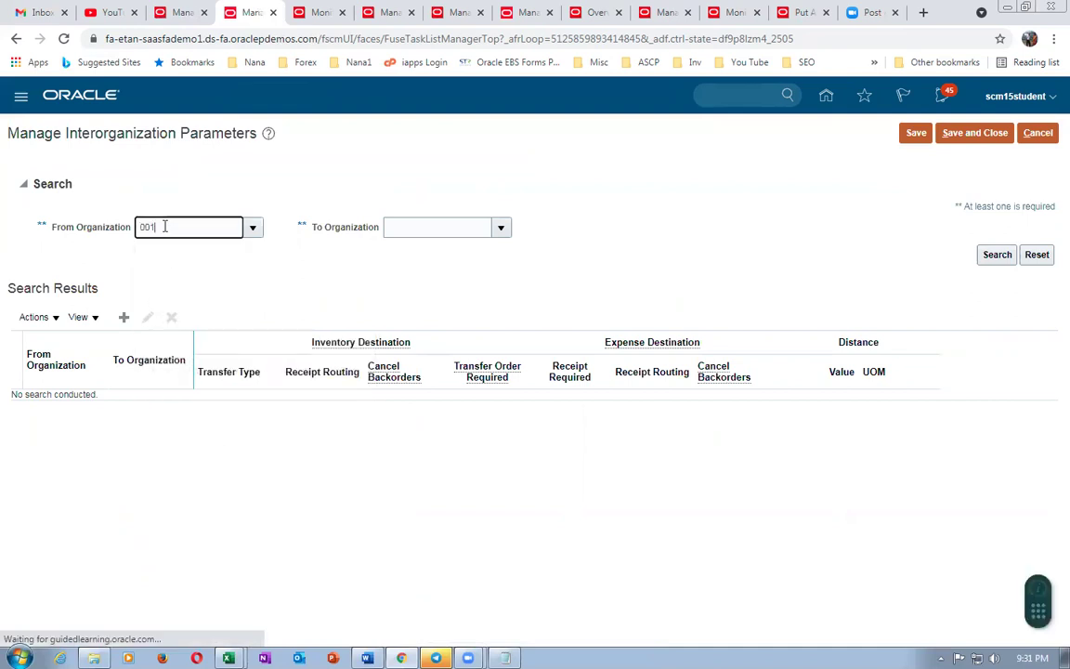
key(Tab)
text(c011)
key(Tab)
key(Return)
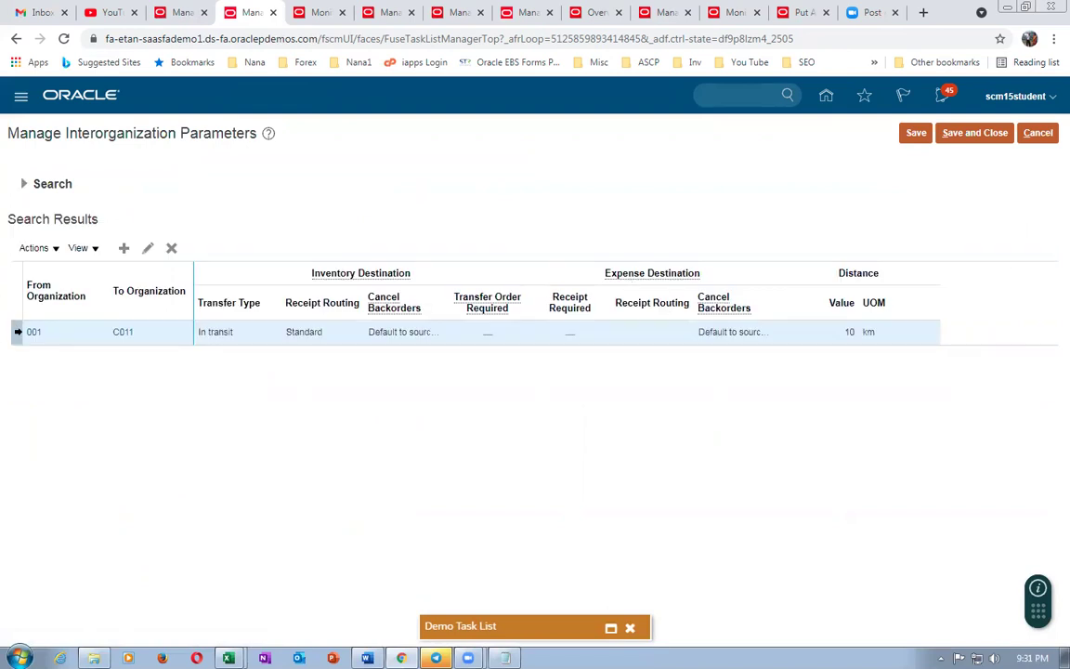
click(147, 247)
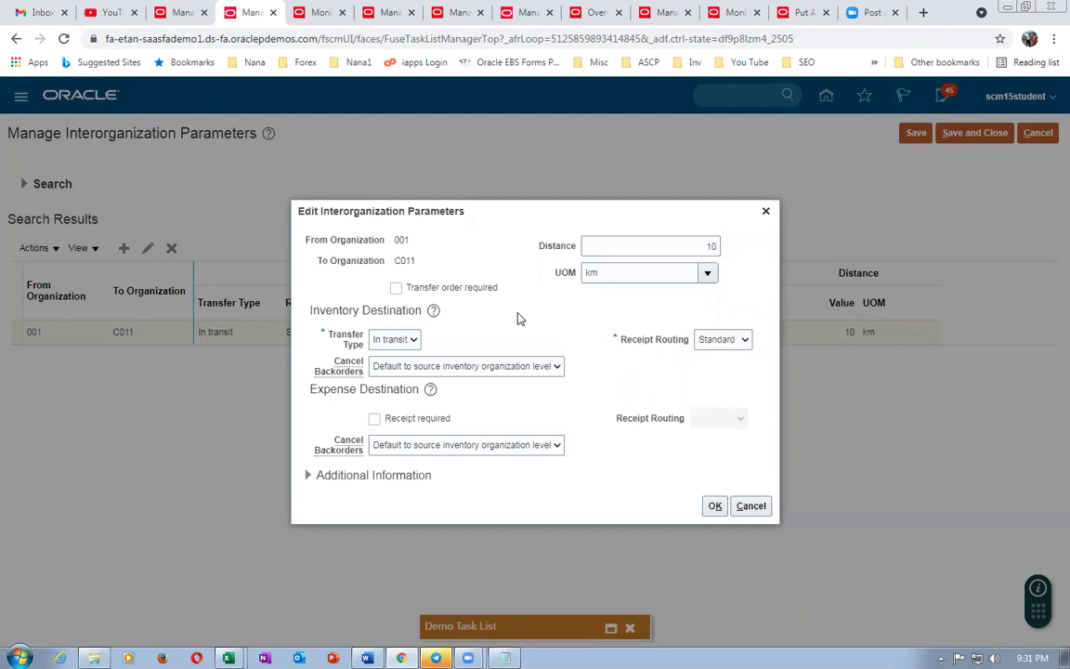
Step: Return to the open transfer order shipments and receipts, scheduled processes, and C011 Inventory Management pages for review
click(176, 13)
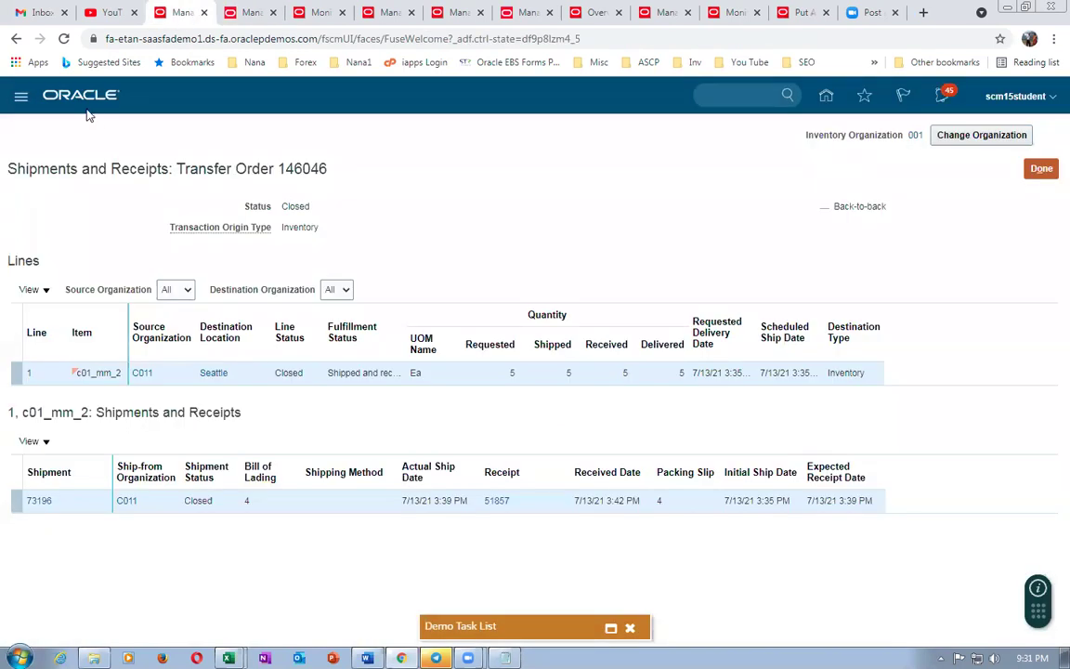
click(315, 13)
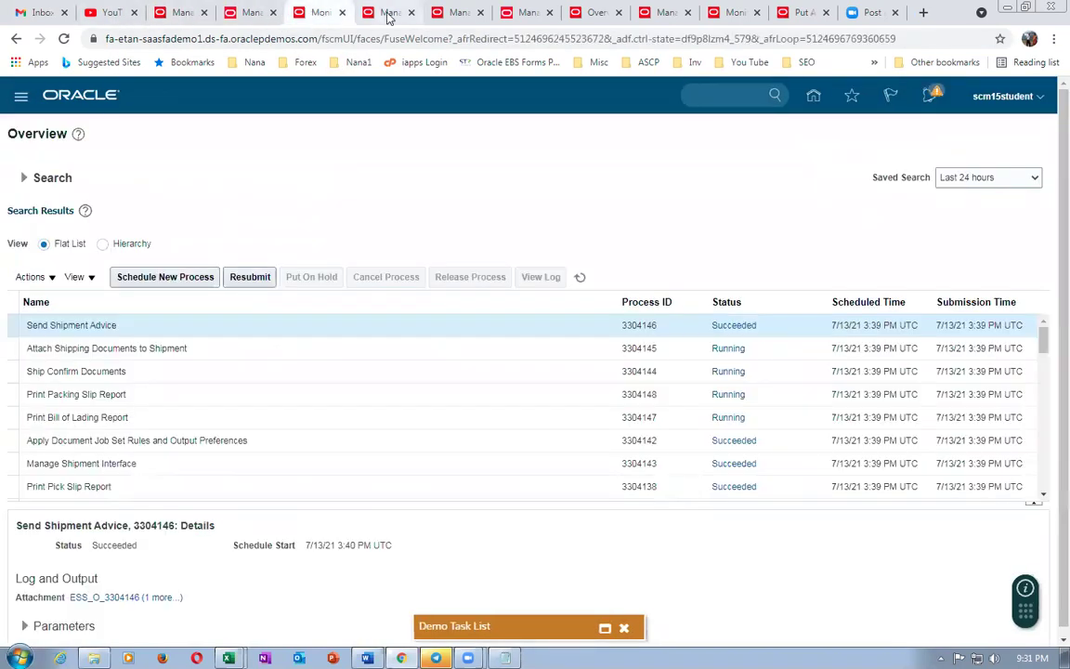
click(388, 17)
click(455, 13)
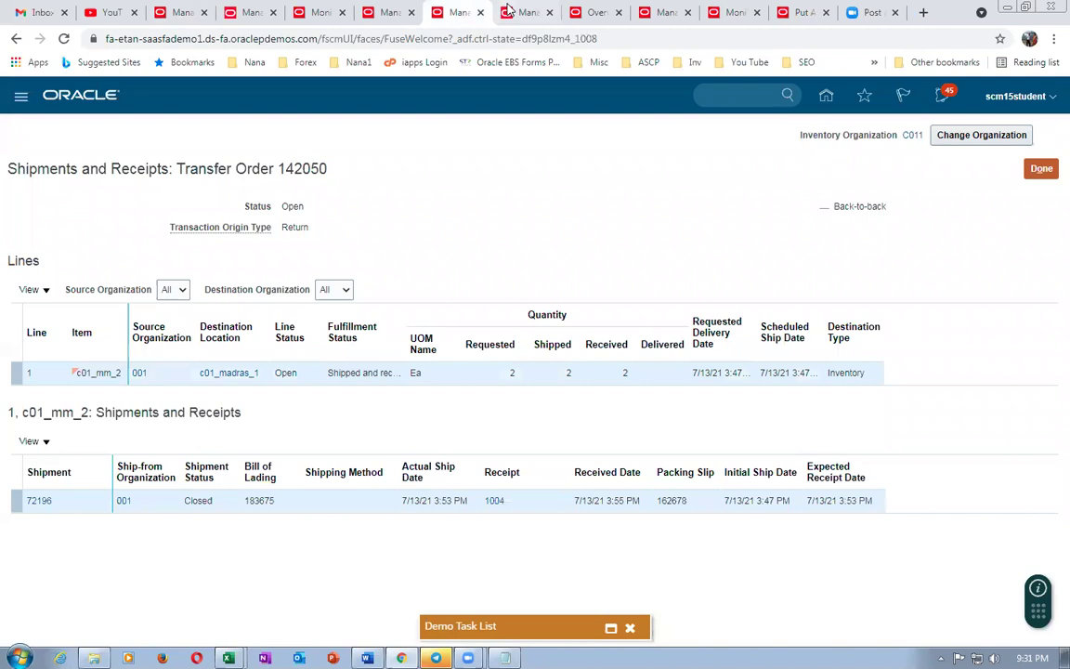
click(507, 11)
click(602, 13)
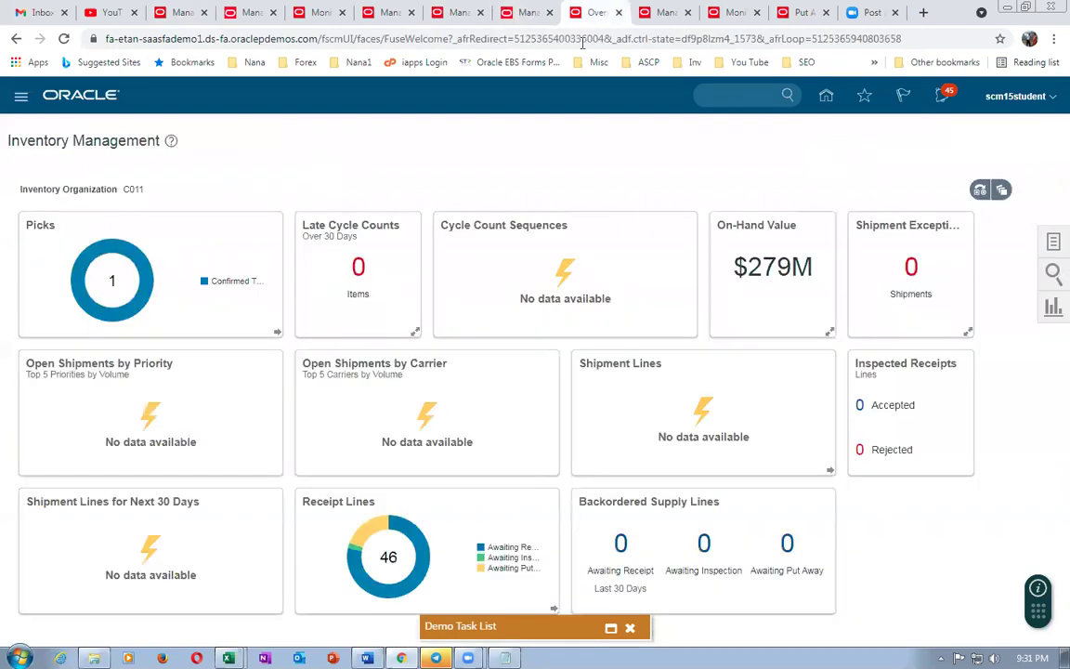